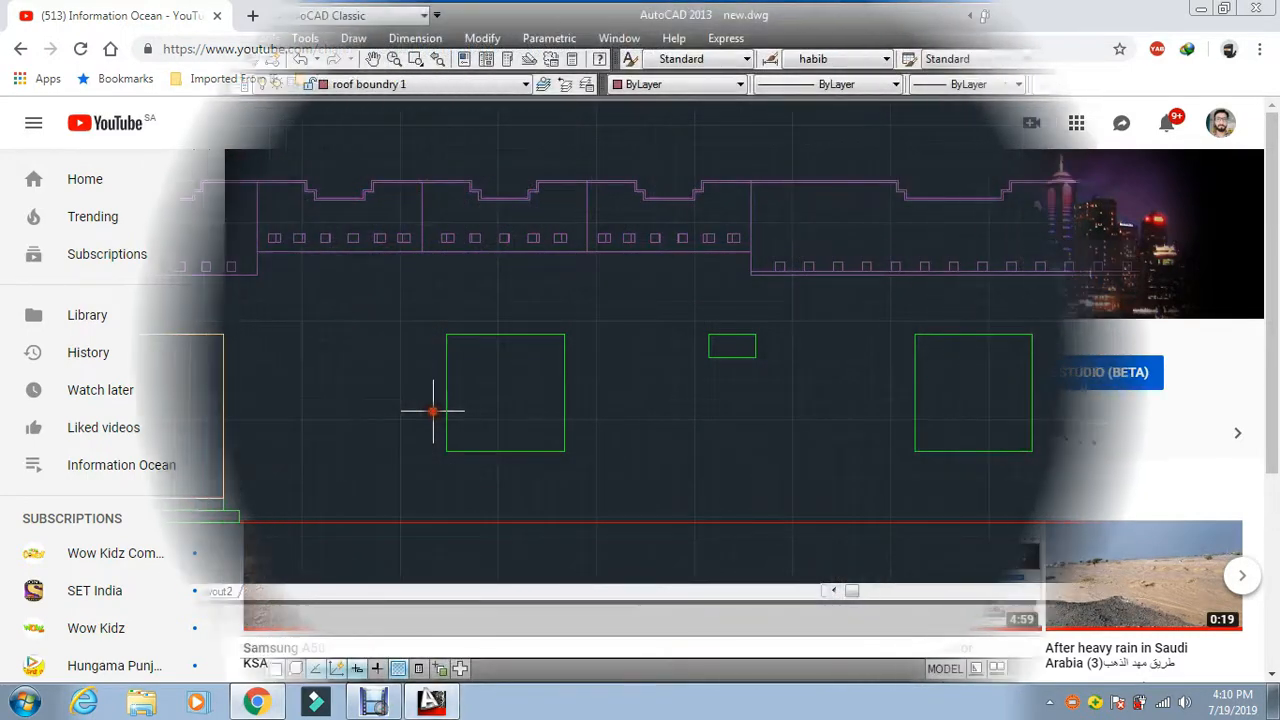
Step: Draw a vertical ray downward from the midpoint of the first curved balcony edge on the floor plan
{"action": "scroll", "coordinate": [343, 300], "scroll_direction": "down", "scroll_amount": 8}
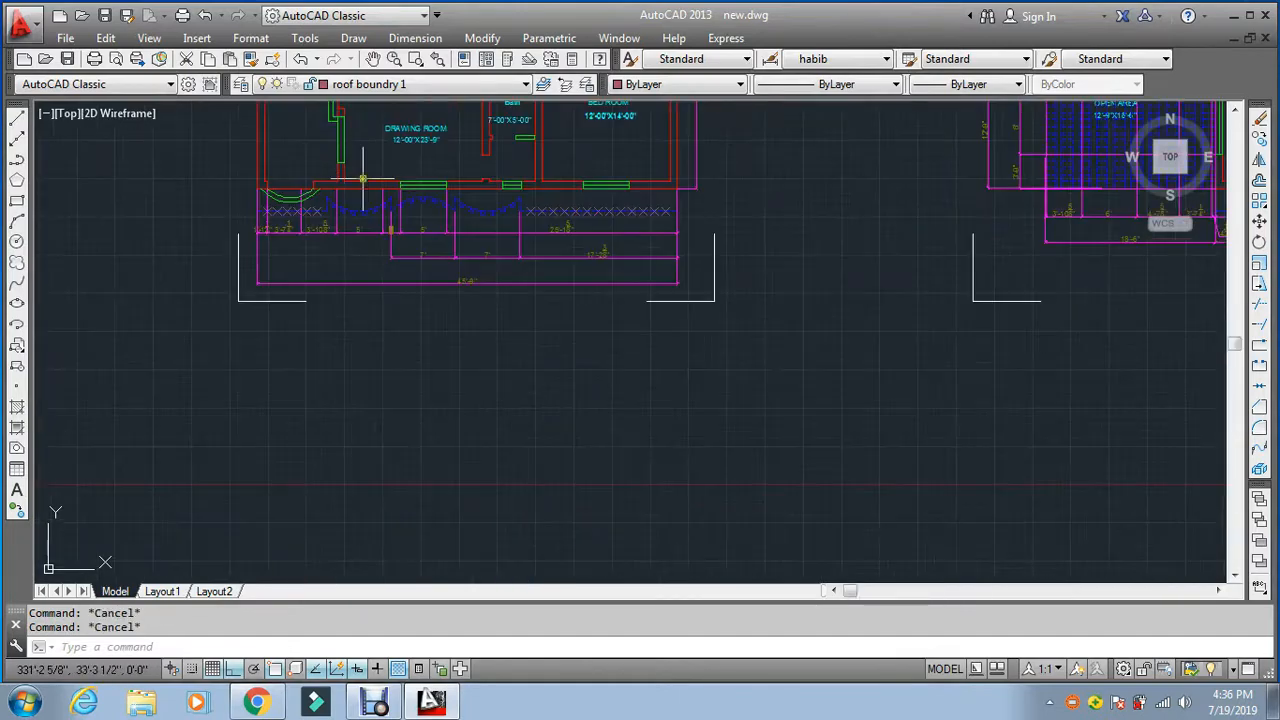
{"action": "type", "text": "y"}
{"action": "key", "text": "Return"}
{"action": "scroll", "coordinate": [345, 220], "scroll_direction": "up", "scroll_amount": 5}
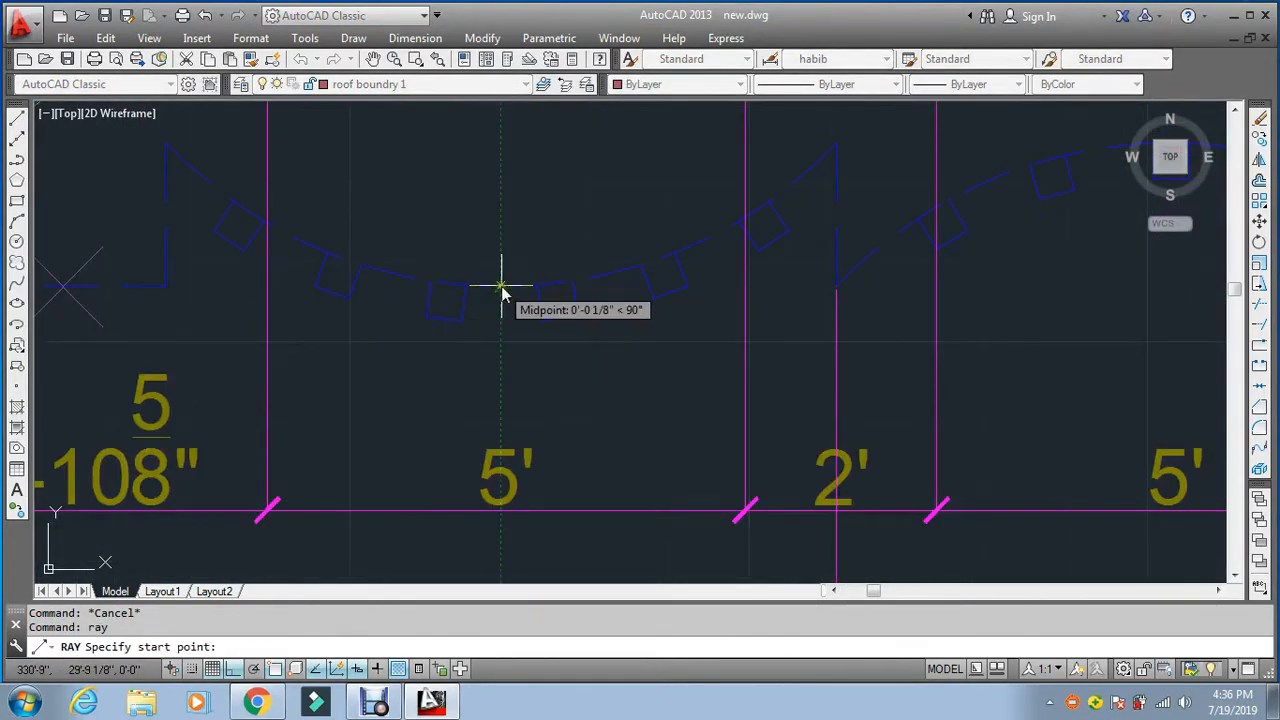
{"action": "left_click", "coordinate": [504, 335]}
{"action": "key", "text": "Escape"}
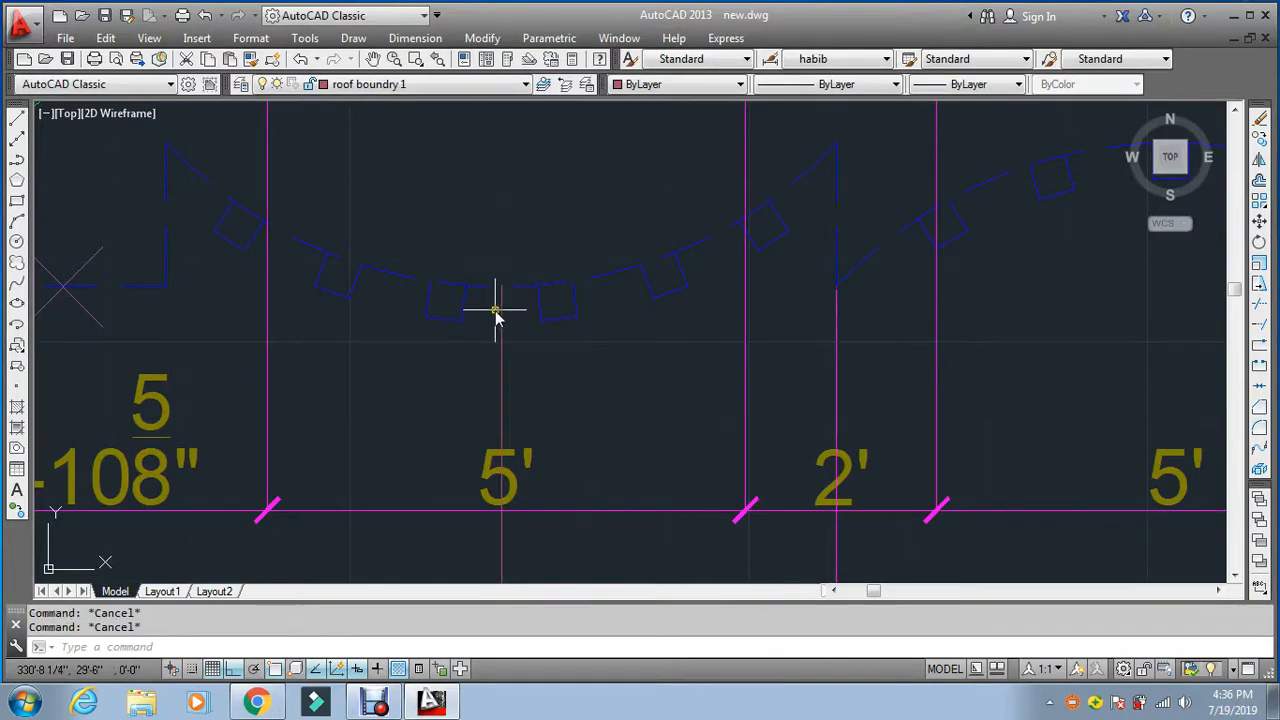
Step: Copy the ray a short distance to its left
{"action": "type", "text": "co"}
{"action": "key", "text": "Return"}
{"action": "left_click", "coordinate": [501, 322]}
{"action": "key", "text": "Return"}
{"action": "scroll", "coordinate": [503, 355], "scroll_direction": "up", "scroll_amount": 2}
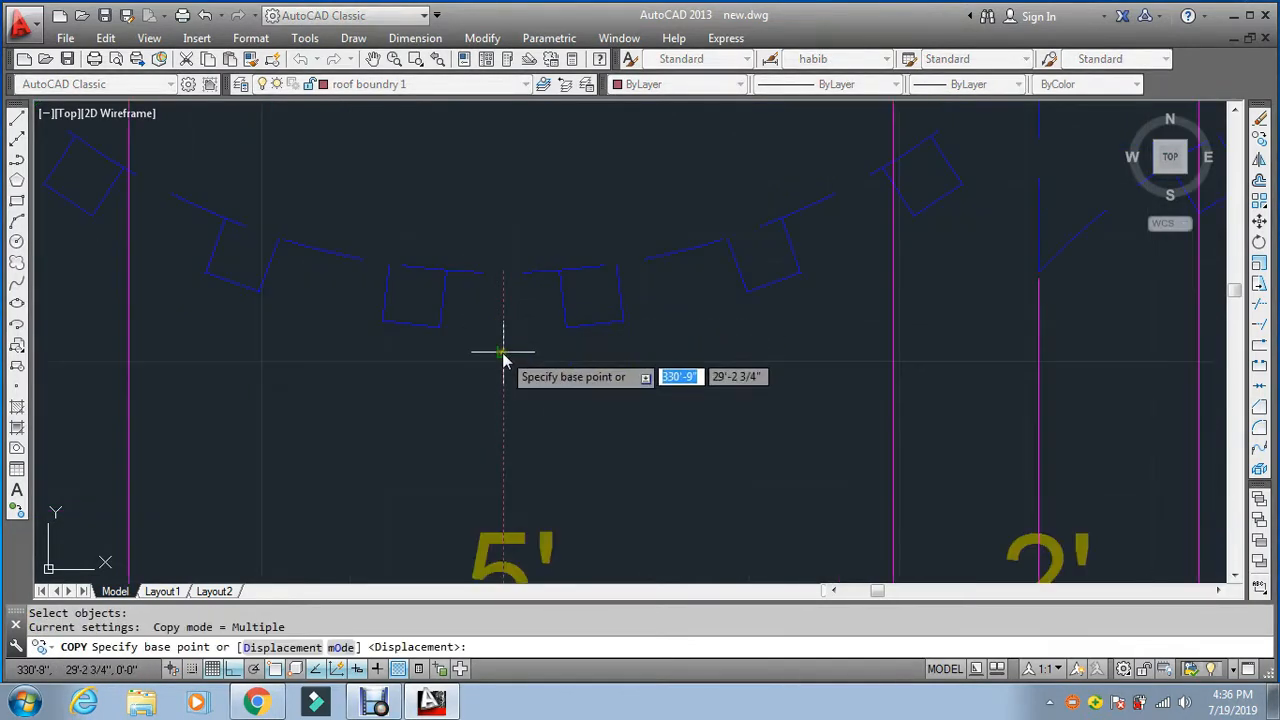
{"action": "left_click", "coordinate": [503, 352]}
{"action": "left_click", "coordinate": [440, 326]}
{"action": "key", "text": "Escape"}
{"action": "key", "text": "Escape"}
{"action": "key", "text": "Escape"}
Step: On the elevation below, copy the left ray six times further left with gradually shrinking gaps
{"action": "scroll", "coordinate": [457, 301], "scroll_direction": "down", "scroll_amount": 4}
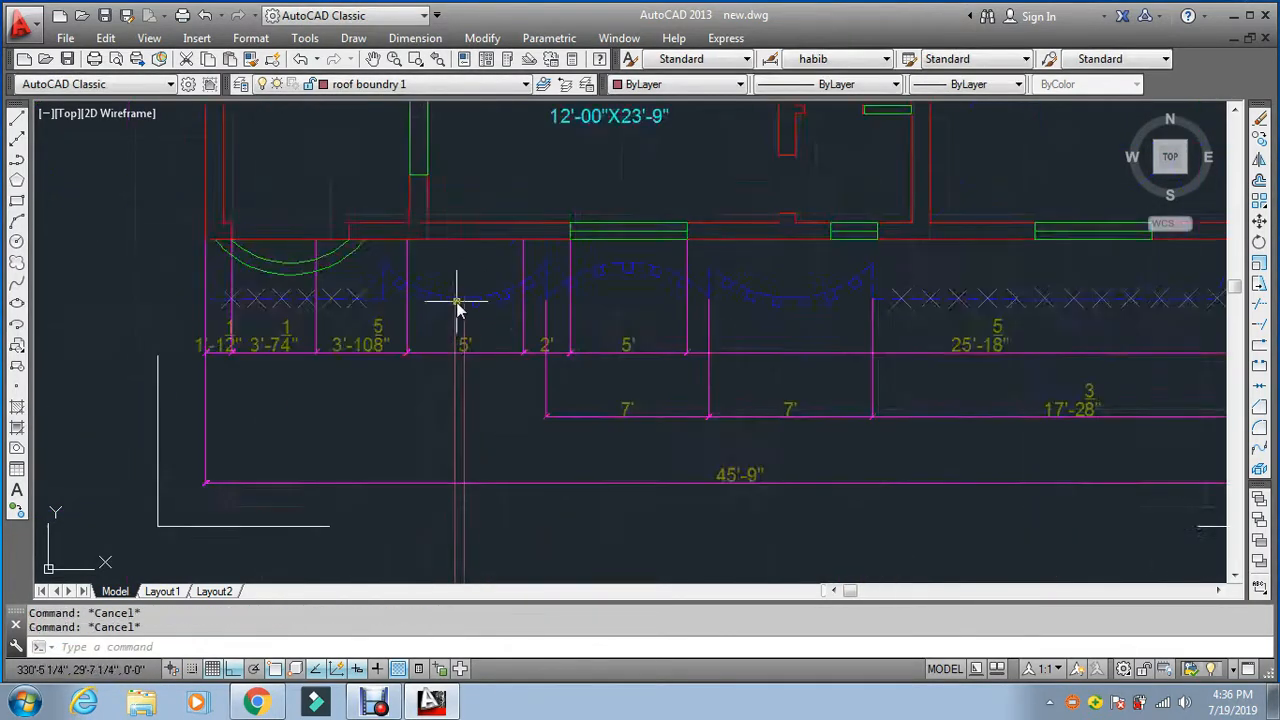
{"action": "scroll", "coordinate": [459, 334], "scroll_direction": "down", "scroll_amount": 3}
{"action": "middle_click_drag", "start_coordinate": [443, 525], "coordinate": [443, 251]}
{"action": "scroll", "coordinate": [454, 392], "scroll_direction": "up", "scroll_amount": 4}
{"action": "middle_click_drag", "start_coordinate": [459, 431], "coordinate": [460, 437]}
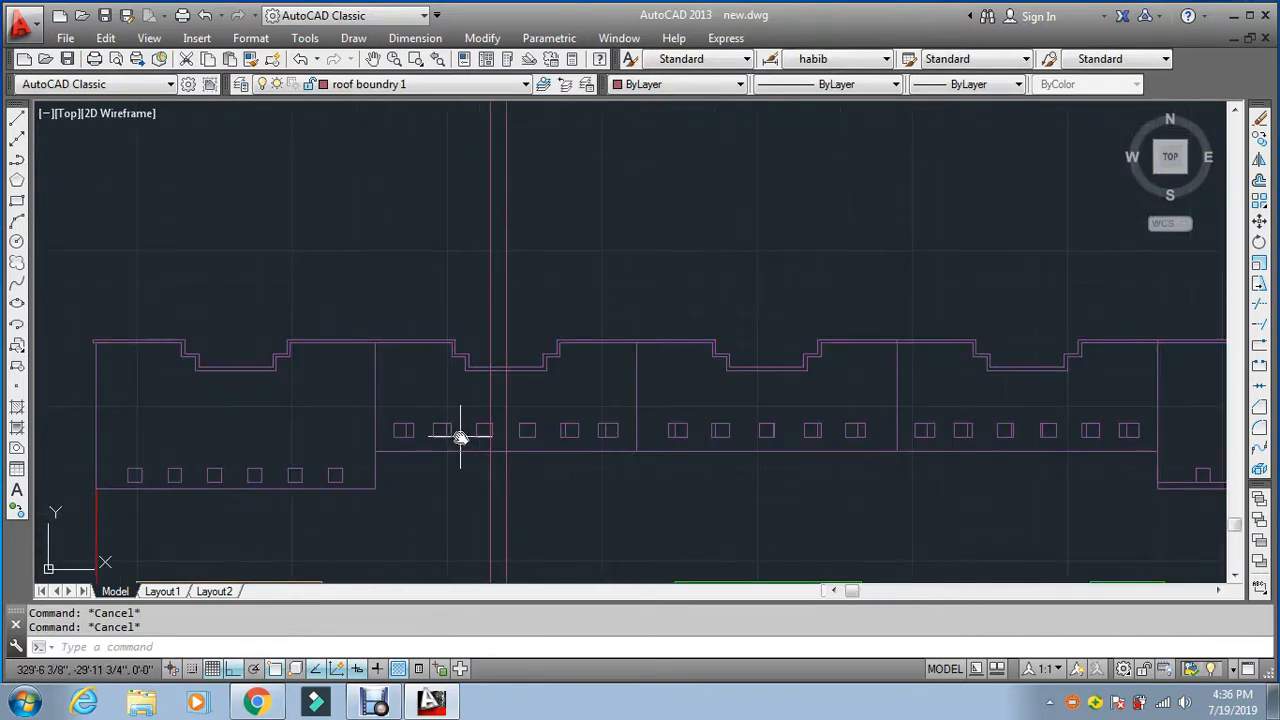
{"action": "type", "text": "co"}
{"action": "key", "text": "Return"}
{"action": "scroll", "coordinate": [463, 440], "scroll_direction": "up", "scroll_amount": 3}
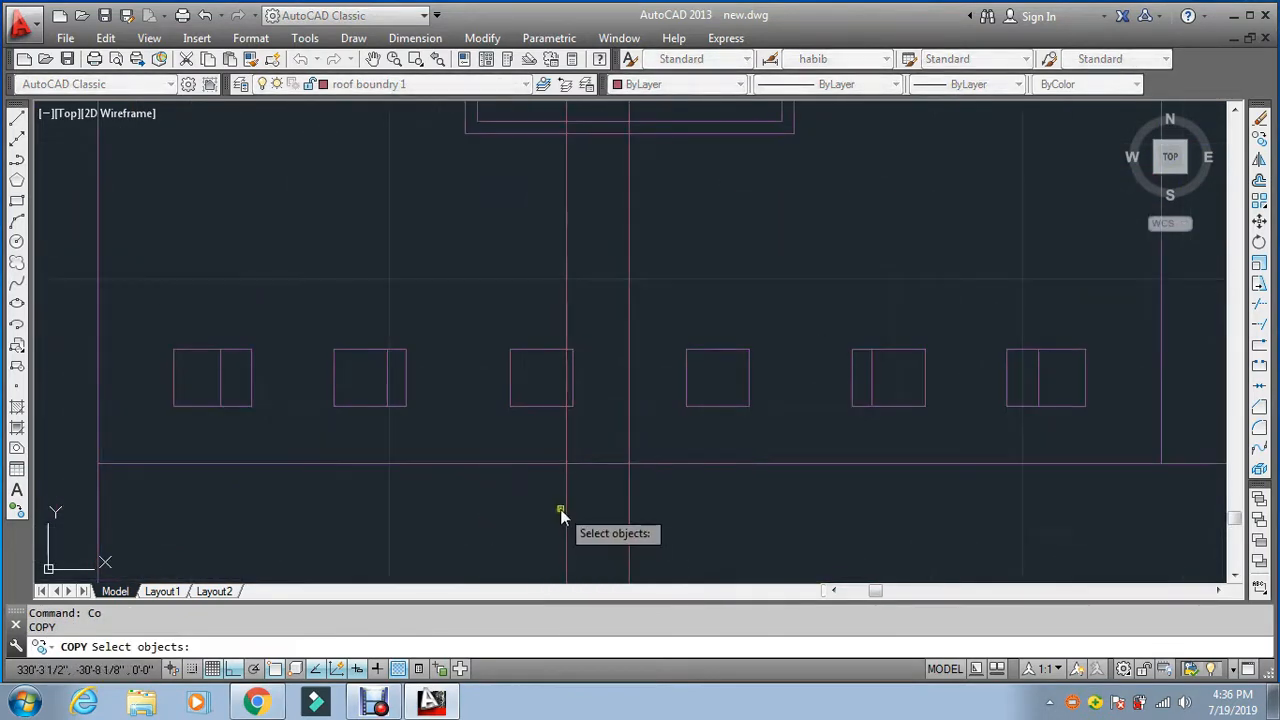
{"action": "key", "text": "Return"}
{"action": "scroll", "coordinate": [563, 500], "scroll_direction": "up", "scroll_amount": 2}
{"action": "left_click", "coordinate": [566, 433]}
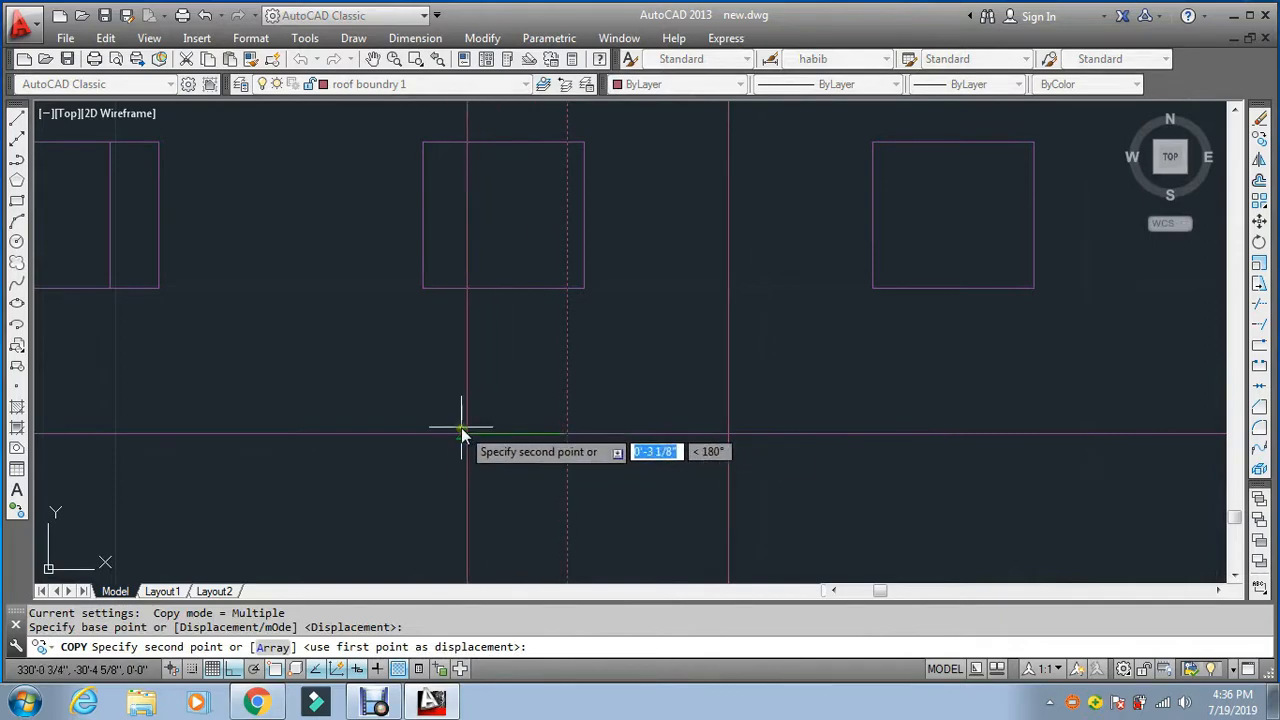
{"action": "left_click", "coordinate": [360, 418]}
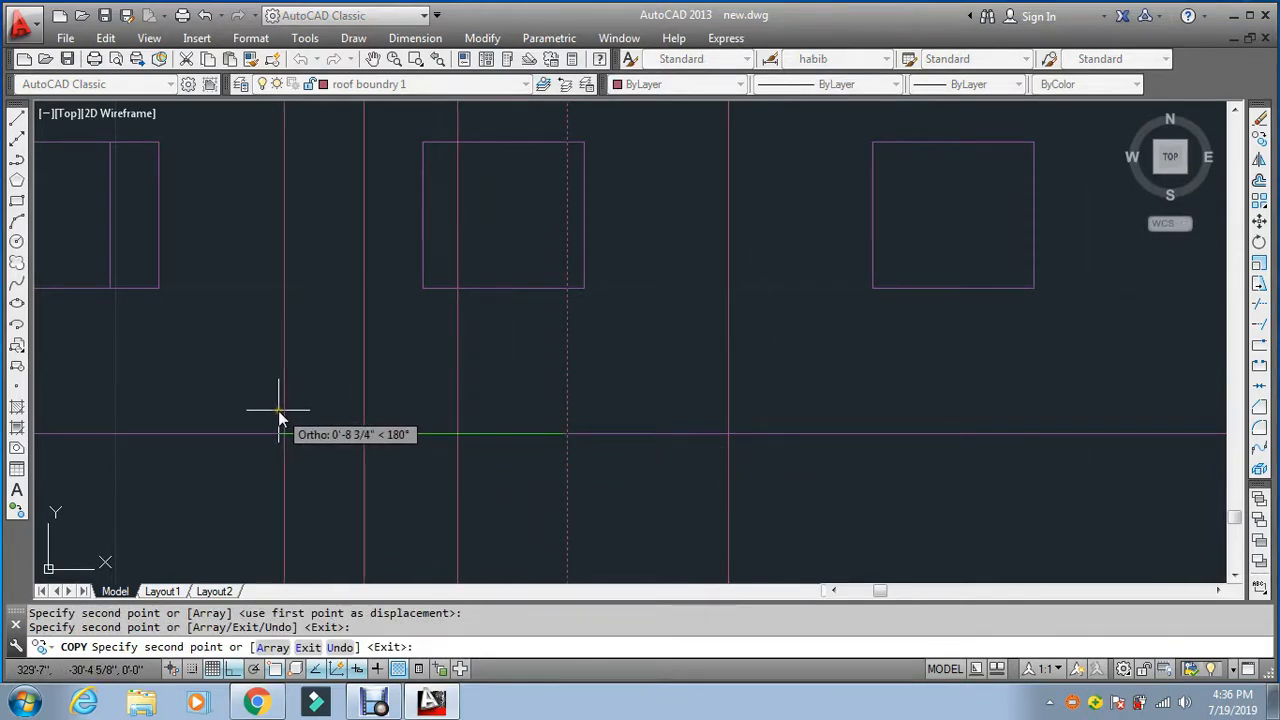
{"action": "left_click", "coordinate": [278, 410]}
{"action": "left_click", "coordinate": [217, 408]}
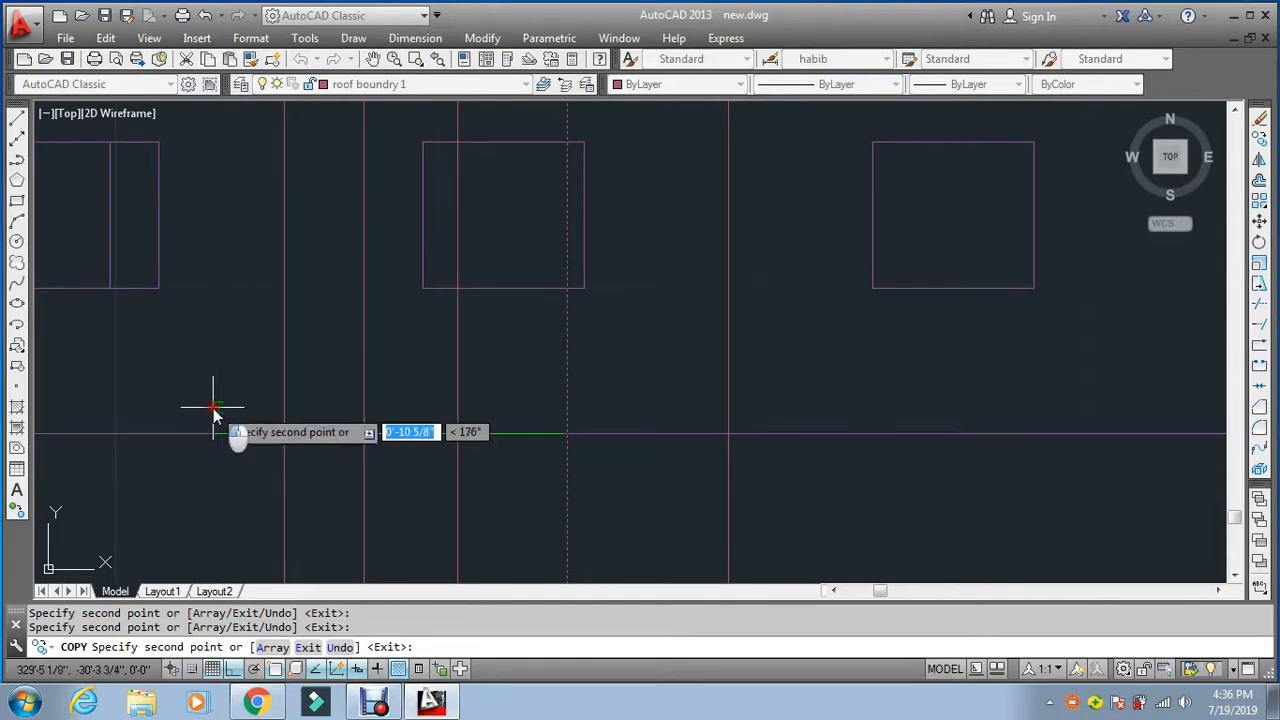
{"action": "middle_click_drag", "start_coordinate": [217, 408], "coordinate": [417, 401]}
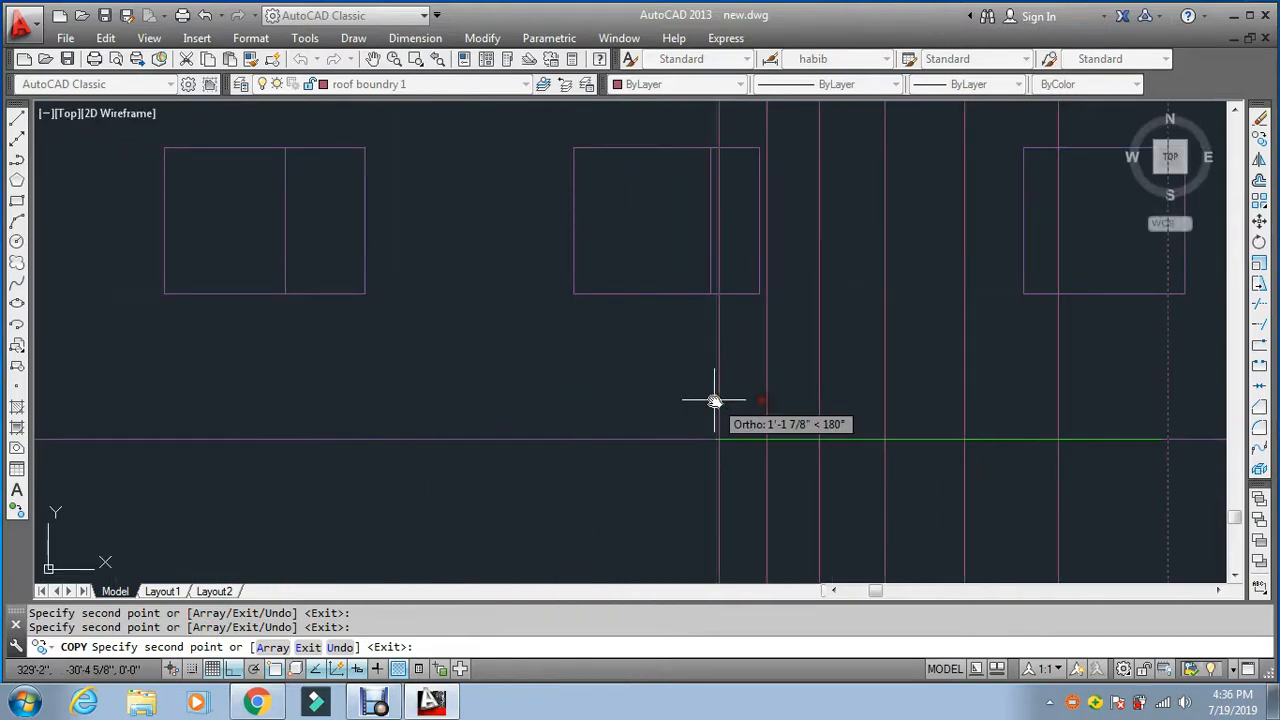
{"action": "key", "text": "Escape"}
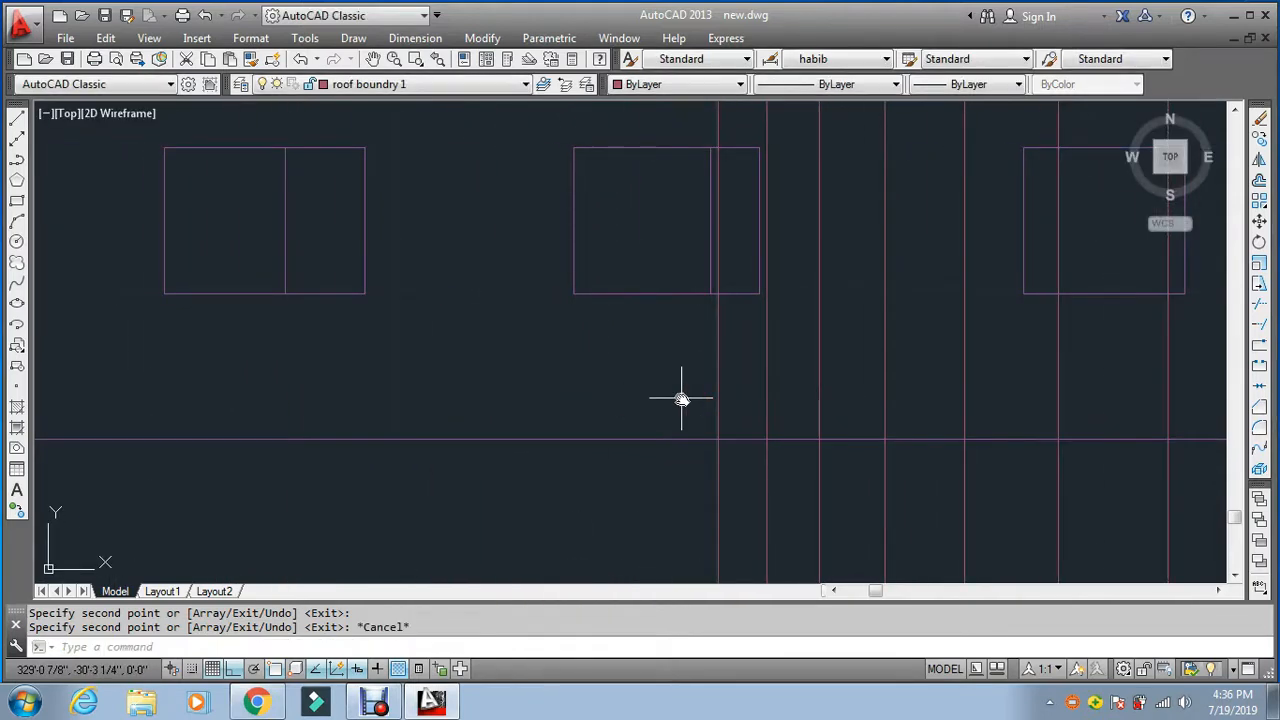
Step: Offset the leftmost line repeatedly to the left, using the 1 1/2" gap between the last two lines as distance
{"action": "type", "text": "f"}
{"action": "key", "text": "Return"}
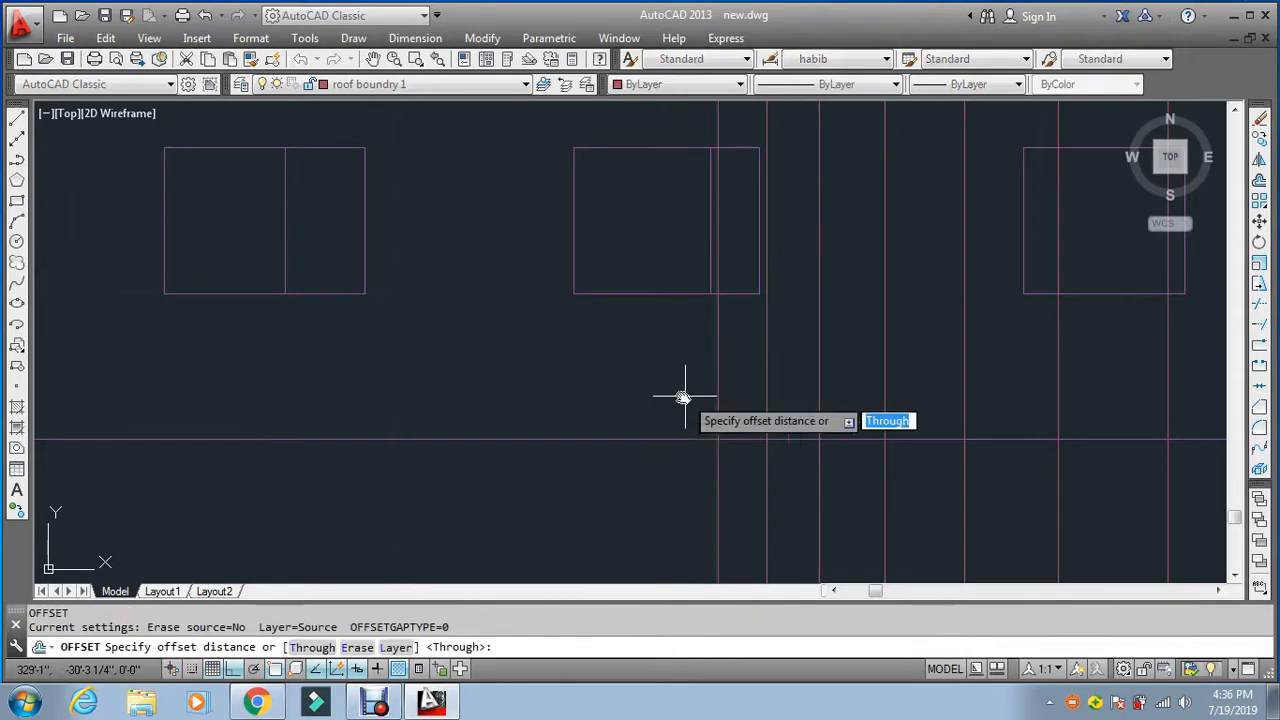
{"action": "left_click", "coordinate": [739, 438]}
{"action": "left_click", "coordinate": [717, 438]}
{"action": "left_click", "coordinate": [717, 457]}
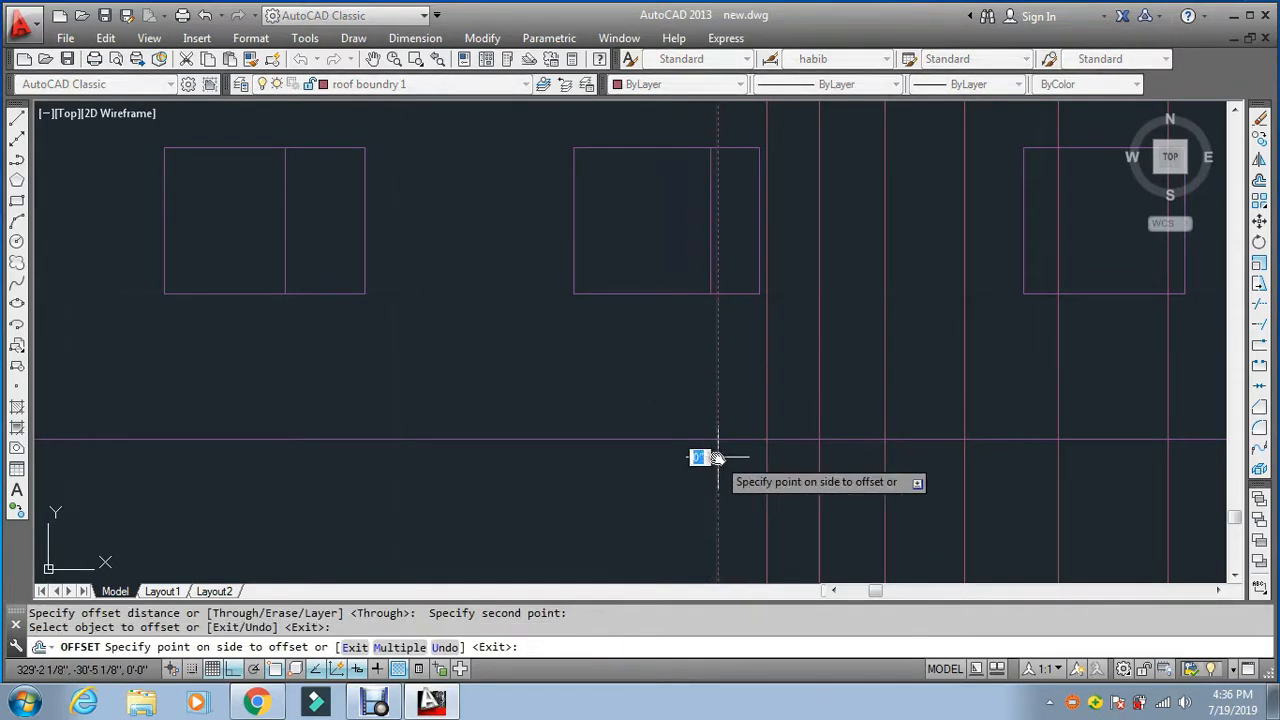
{"action": "type", "text": "m"}
{"action": "key", "text": "Return"}
{"action": "left_click", "coordinate": [631, 474]}
{"action": "left_click", "coordinate": [590, 479]}
{"action": "left_click", "coordinate": [534, 482]}
{"action": "left_click", "coordinate": [495, 483]}
{"action": "left_click", "coordinate": [458, 483]}
{"action": "left_click", "coordinate": [362, 483]}
{"action": "left_click", "coordinate": [305, 483]}
{"action": "left_click", "coordinate": [275, 477]}
{"action": "key", "text": "Return"}
{"action": "scroll", "coordinate": [283, 415], "scroll_direction": "down", "scroll_amount": 4}
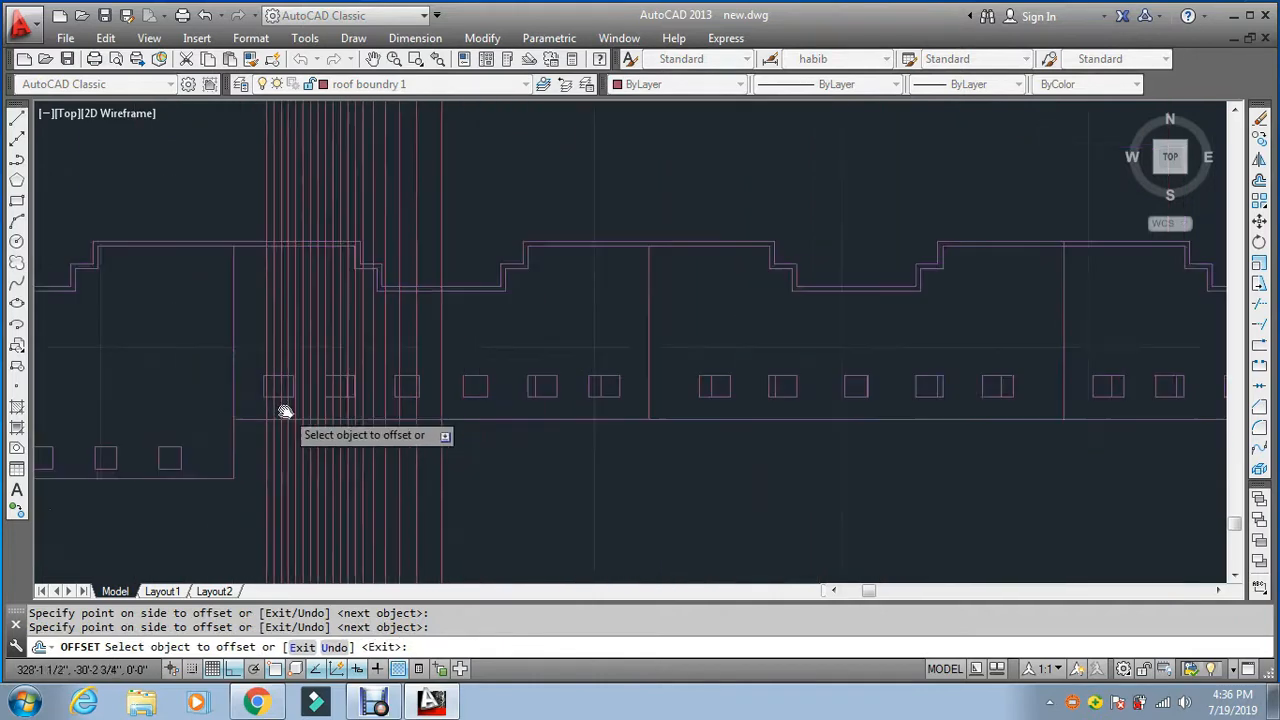
{"action": "scroll", "coordinate": [222, 435], "scroll_direction": "up", "scroll_amount": 3}
{"action": "key", "text": "Escape"}
{"action": "key", "text": "Escape"}
Step: Copy the leftmost line about 1" further left, near the panel's left edge
{"action": "type", "text": "co"}
{"action": "key", "text": "Return"}
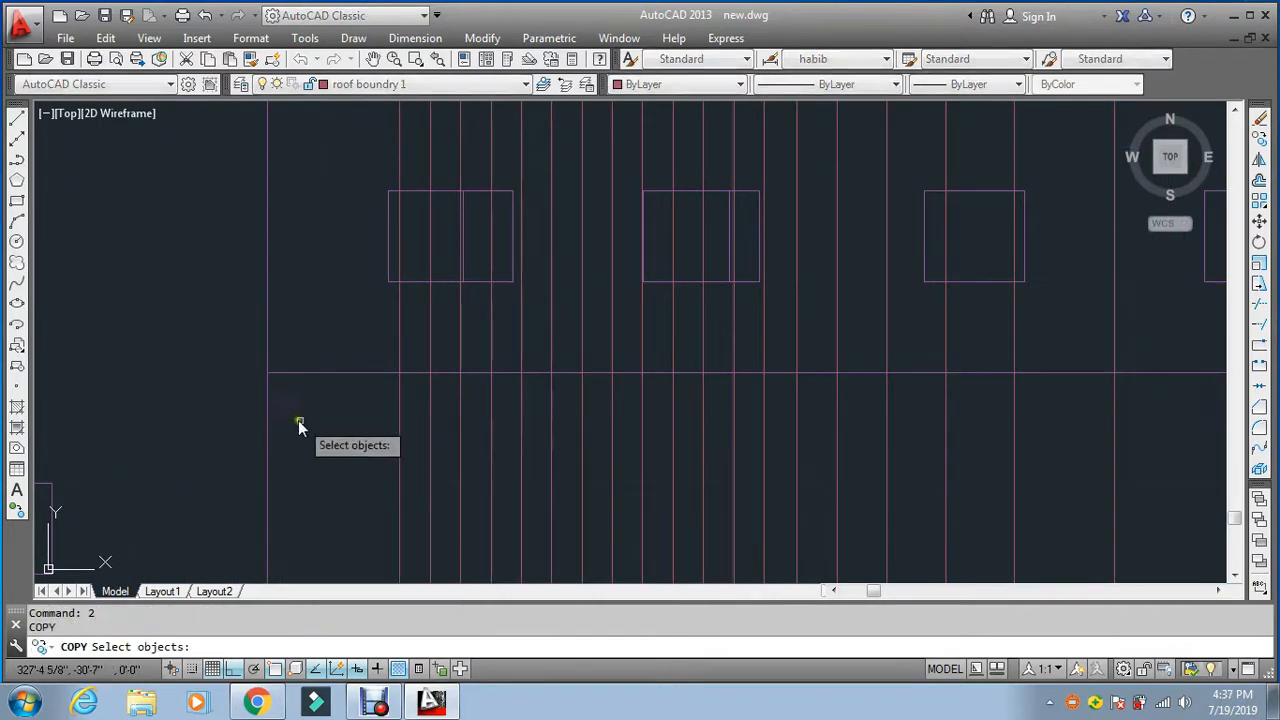
{"action": "scroll", "coordinate": [377, 392], "scroll_direction": "up", "scroll_amount": 2}
{"action": "left_click", "coordinate": [388, 386]}
{"action": "key", "text": "Return"}
{"action": "left_click", "coordinate": [357, 366]}
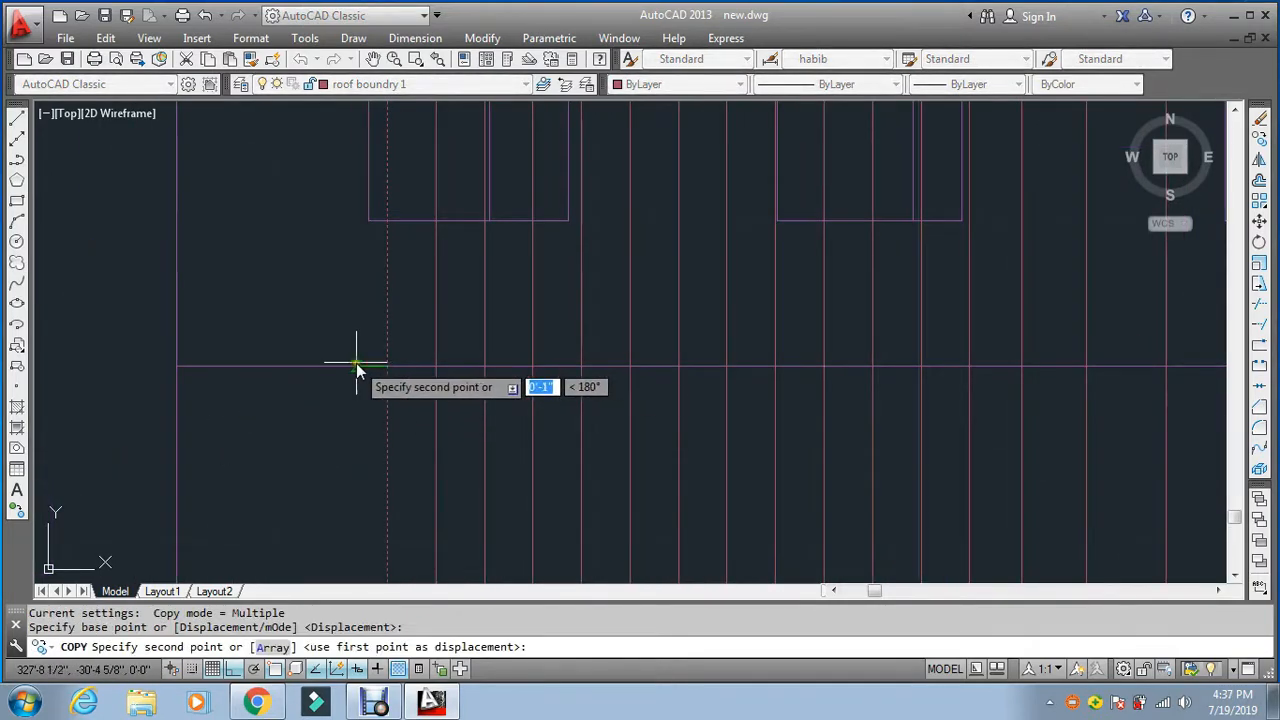
{"action": "left_click", "coordinate": [353, 364]}
{"action": "key", "text": "Escape"}
Step: Offset the new leftmost line three times to the left at the same 1" spacing
{"action": "type", "text": "o"}
{"action": "key", "text": "Return"}
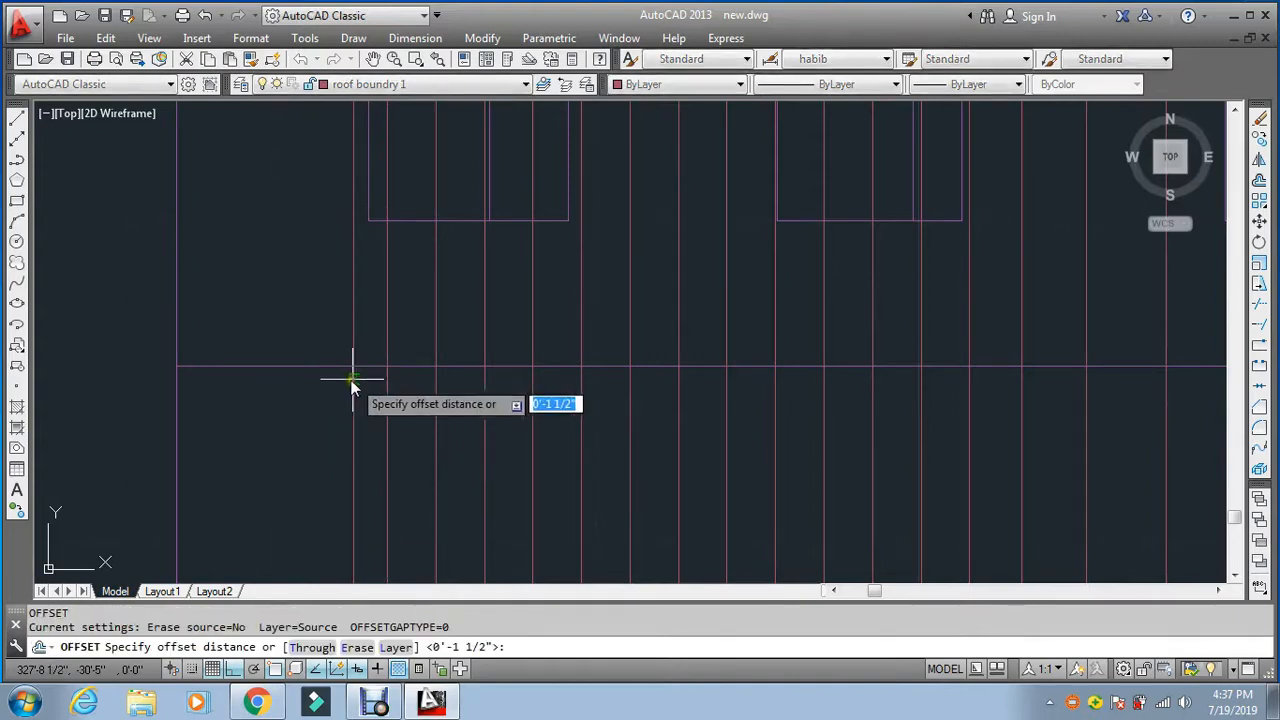
{"action": "left_click", "coordinate": [353, 366]}
{"action": "key", "text": "Escape"}
{"action": "key", "text": "Return"}
{"action": "left_click", "coordinate": [388, 365]}
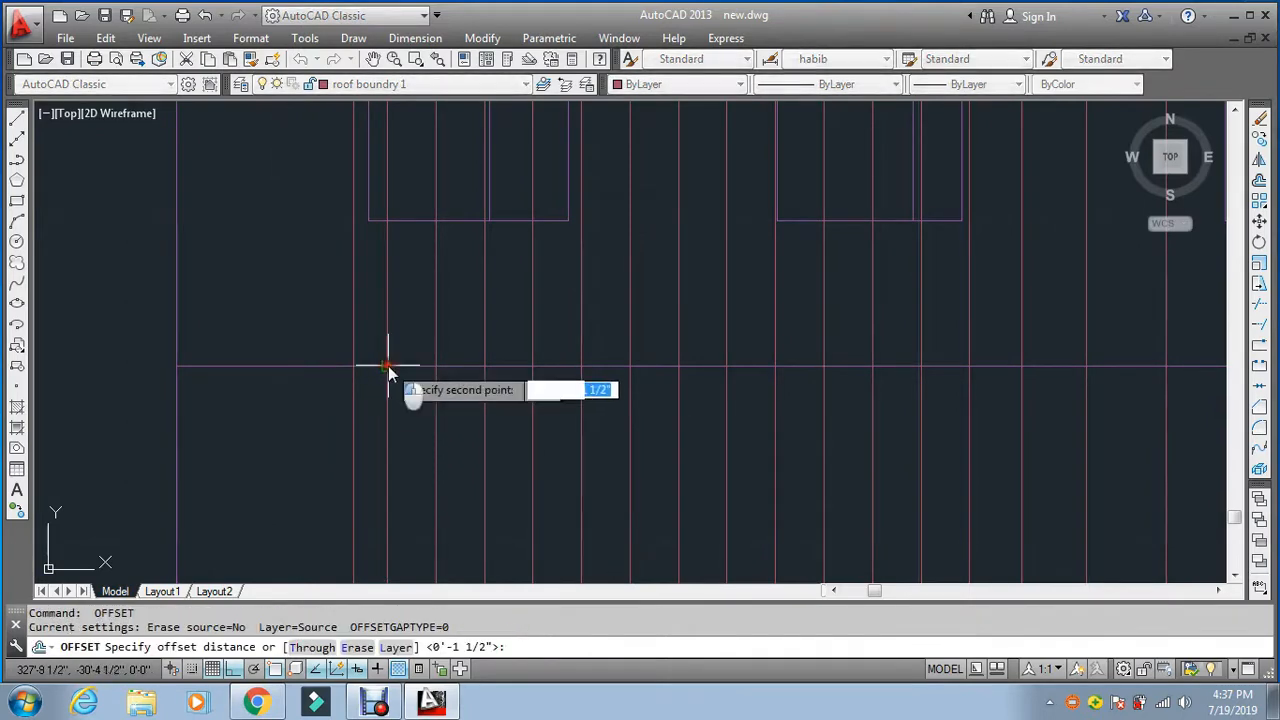
{"action": "left_click", "coordinate": [353, 368]}
{"action": "left_click", "coordinate": [352, 385]}
{"action": "type", "text": "m"}
{"action": "key", "text": "Return"}
{"action": "left_click", "coordinate": [272, 405]}
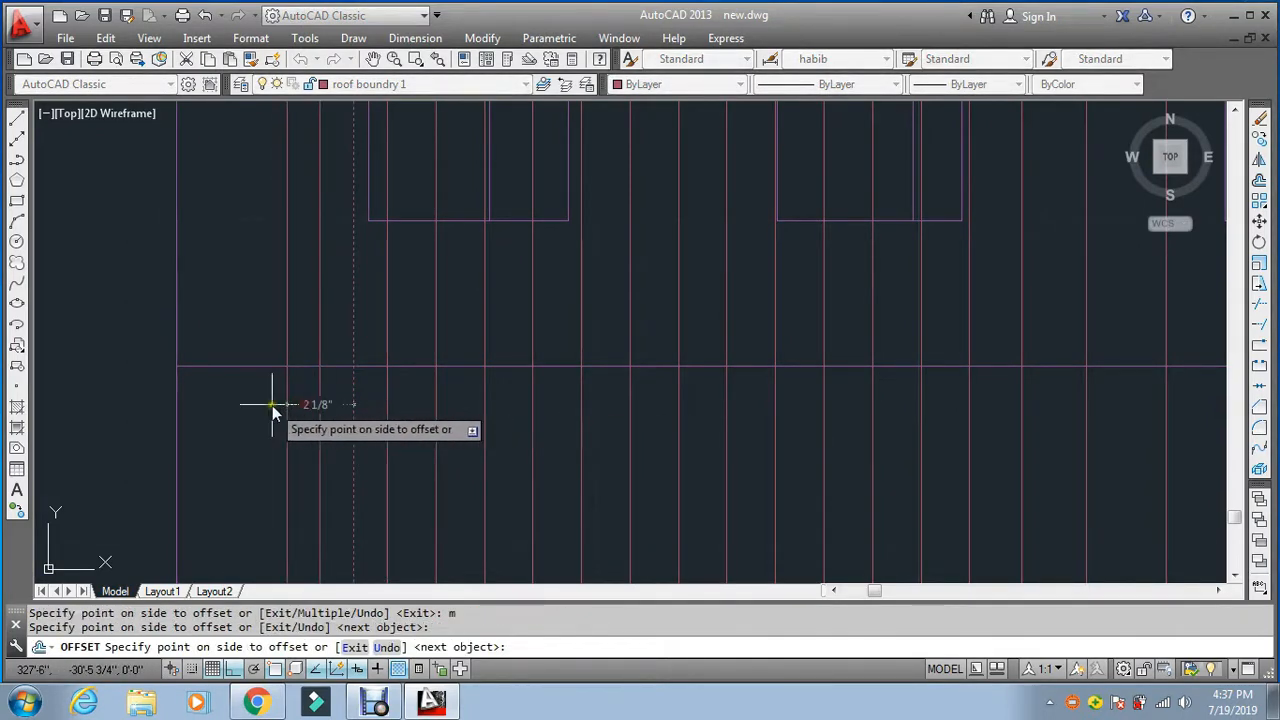
{"action": "left_click", "coordinate": [268, 405]}
{"action": "left_click", "coordinate": [252, 403]}
{"action": "key", "text": "Return"}
{"action": "key", "text": "Escape"}
{"action": "key", "text": "Escape"}
{"action": "key", "text": "Escape"}
Step: Copy the leftmost line about 5/8" further left
{"action": "type", "text": "c"}
{"action": "scroll", "coordinate": [230, 378], "scroll_direction": "up", "scroll_amount": 4}
{"action": "type", "text": "o"}
{"action": "key", "text": "Return"}
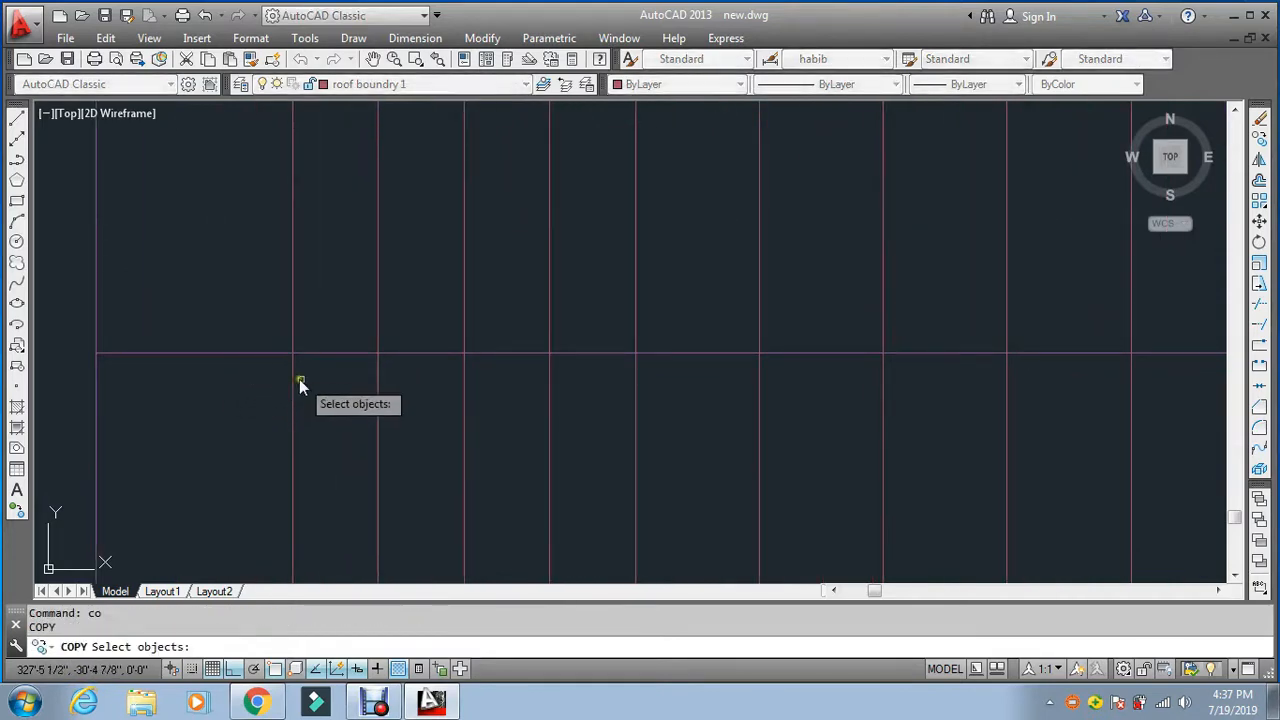
{"action": "key", "text": "Return"}
{"action": "left_click", "coordinate": [292, 356]}
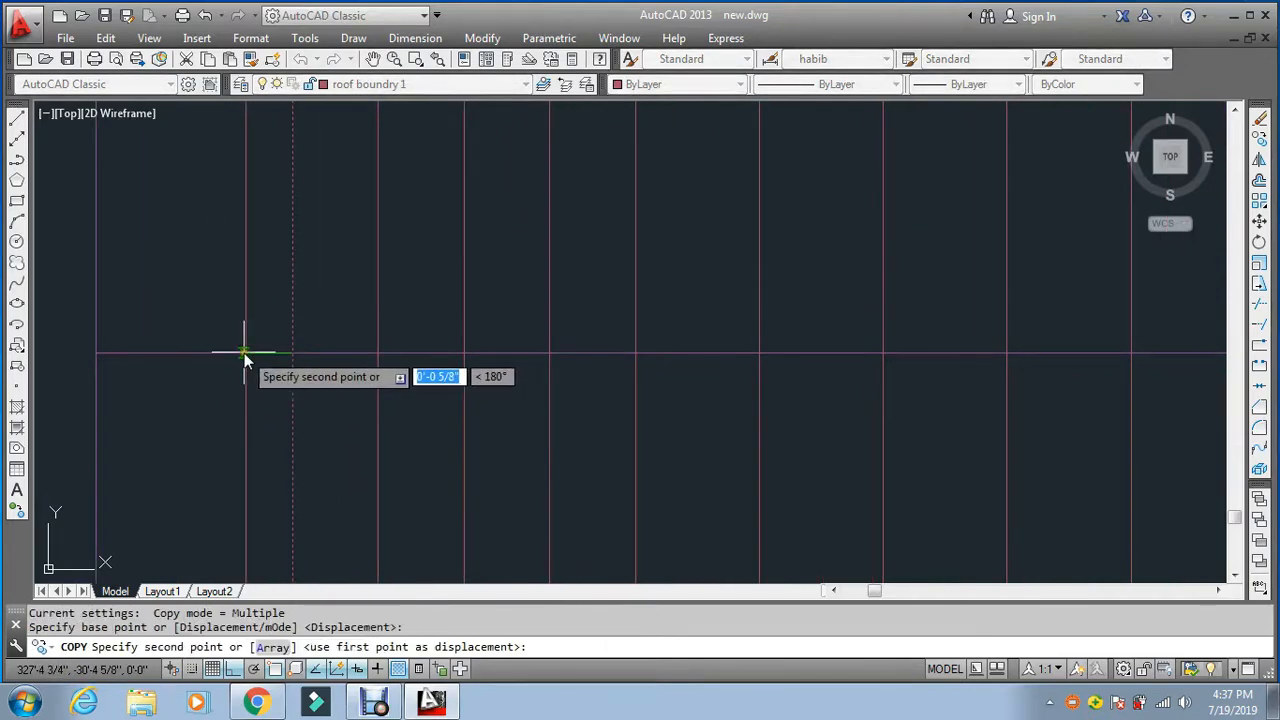
{"action": "left_click", "coordinate": [238, 352]}
{"action": "key", "text": "Escape"}
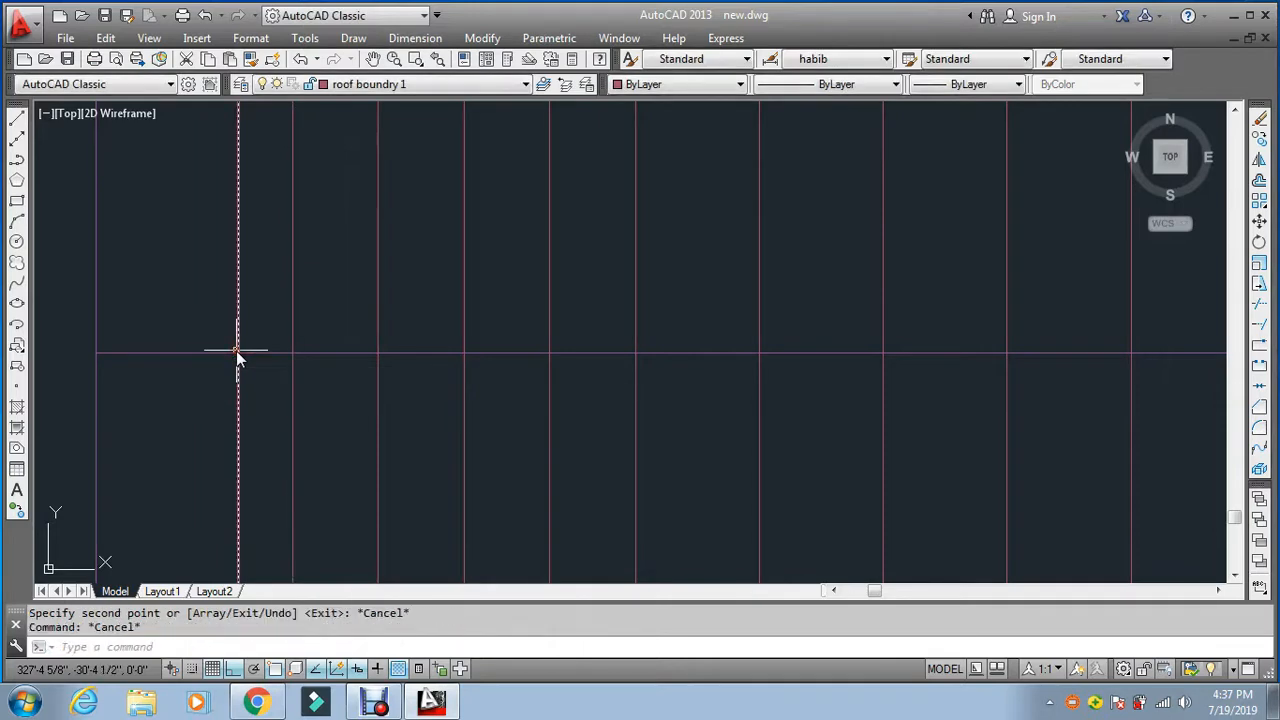
{"action": "key", "text": "Escape"}
Step: Offset the new leftmost line to the left at 5/8" spacing up to the panel edge and erase the line beyond it
{"action": "type", "text": "o"}
{"action": "key", "text": "Return"}
{"action": "left_click", "coordinate": [240, 353]}
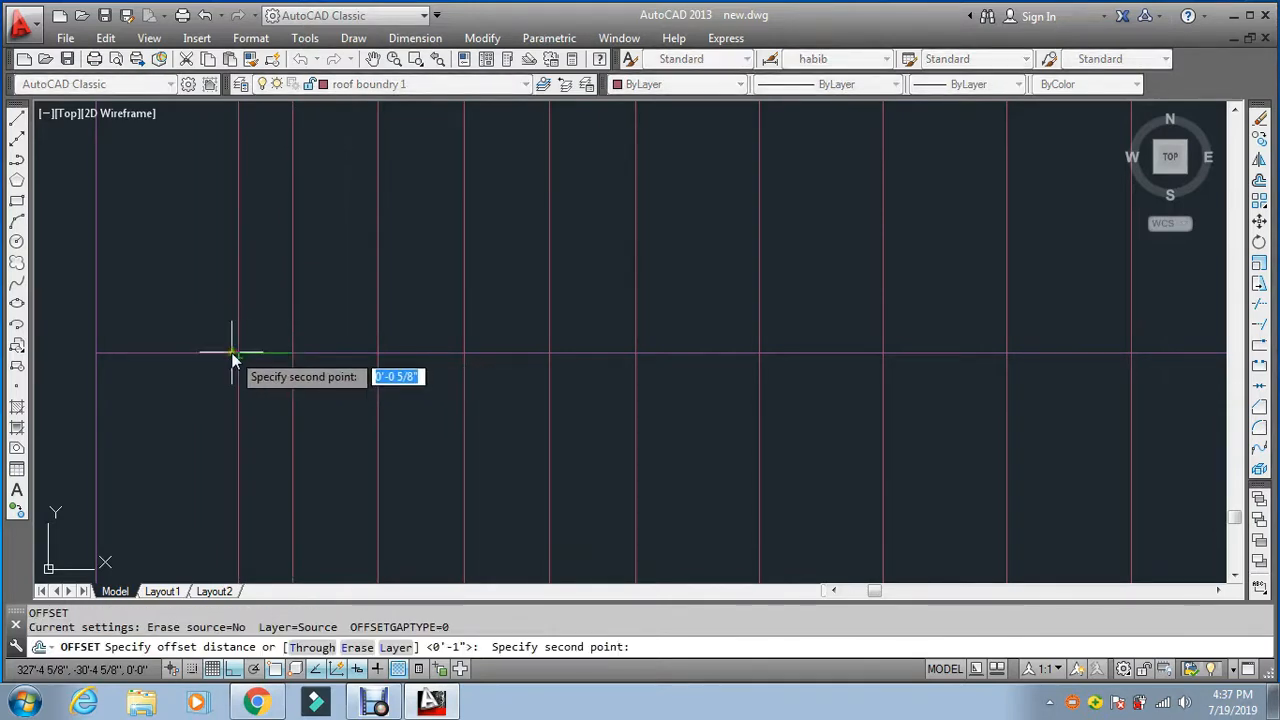
{"action": "left_click", "coordinate": [236, 373]}
{"action": "left_click", "coordinate": [237, 374]}
{"action": "type", "text": "m"}
{"action": "key", "text": "Return"}
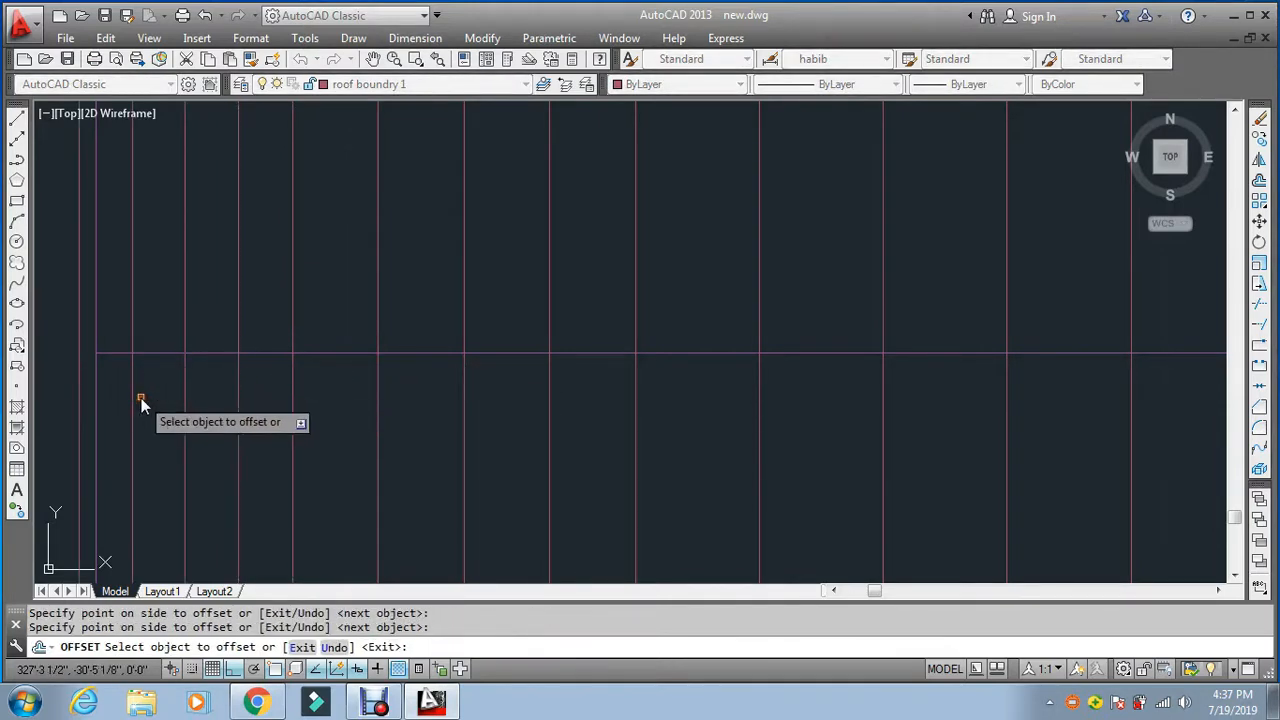
{"action": "key", "text": "Escape"}
{"action": "scroll", "coordinate": [84, 378], "scroll_direction": "down", "scroll_amount": 5}
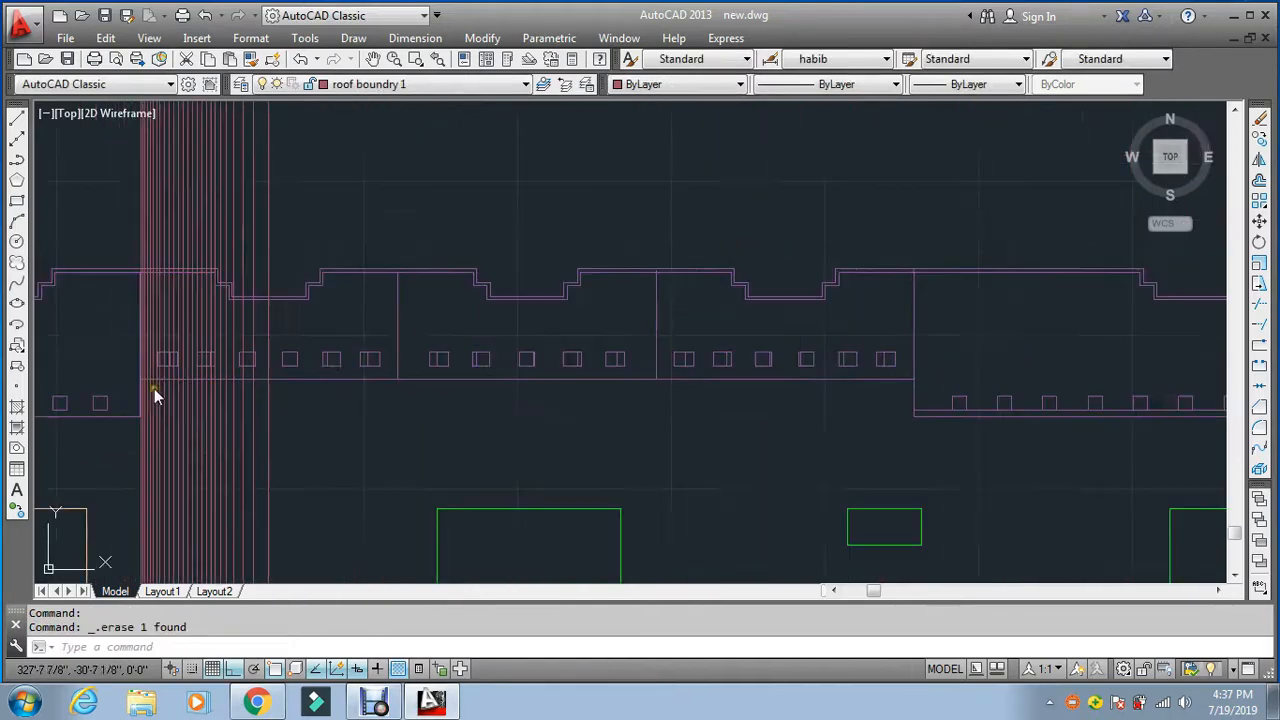
Step: Mirror the set of vertical lines about the panel's centre ray, keeping the originals
{"action": "type", "text": "mi"}
{"action": "key", "text": "Return"}
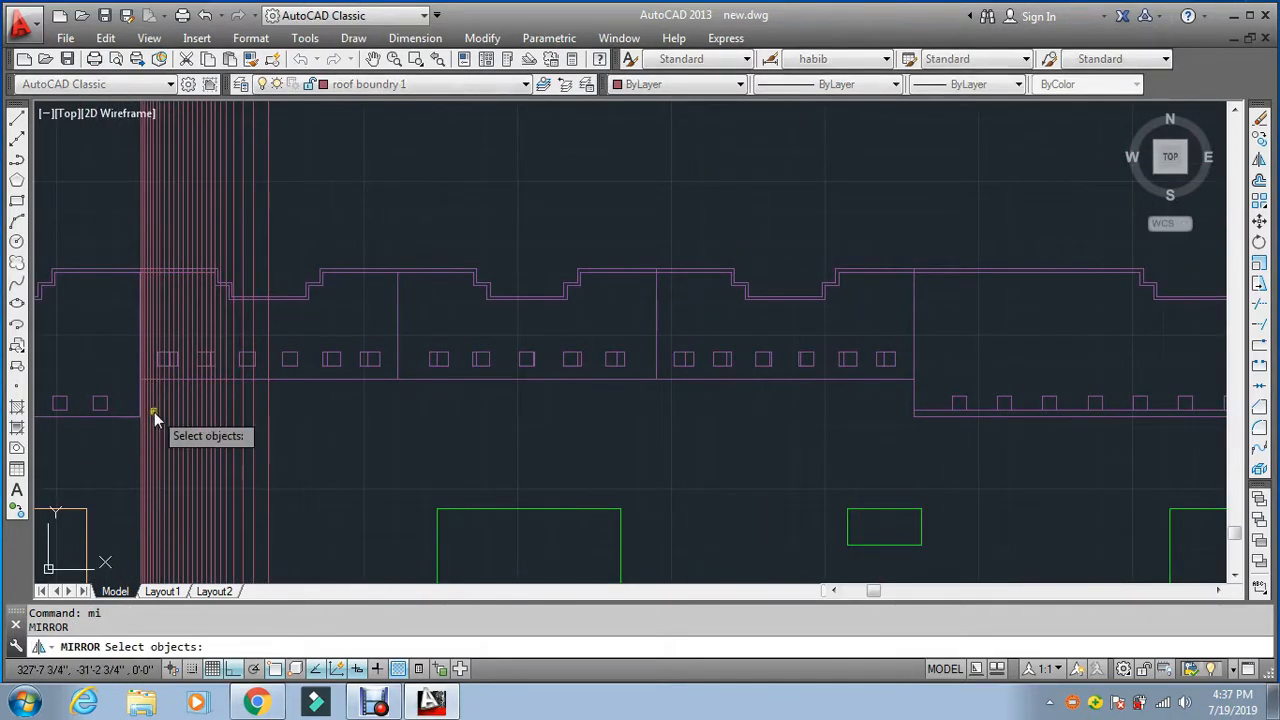
{"action": "scroll", "coordinate": [160, 418], "scroll_direction": "up", "scroll_amount": 5}
{"action": "middle_click_drag", "start_coordinate": [440, 331], "coordinate": [561, 434]}
{"action": "left_click", "coordinate": [671, 429]}
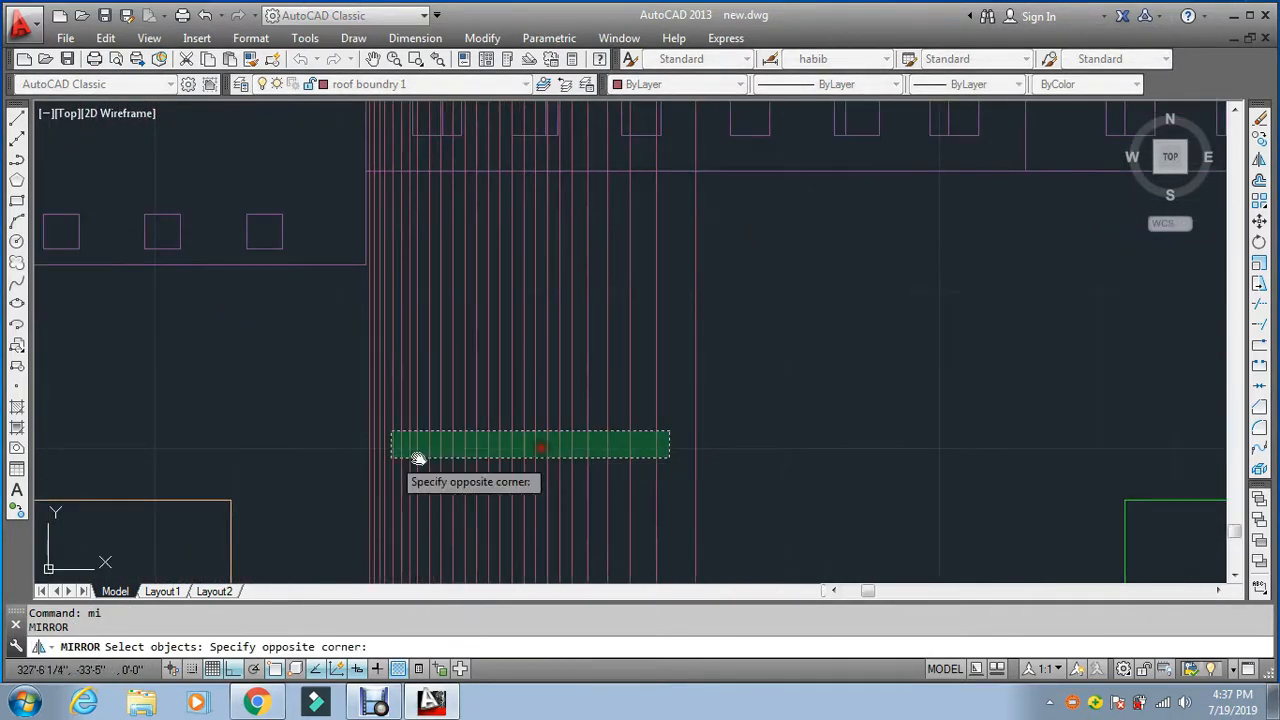
{"action": "left_click", "coordinate": [272, 457]}
{"action": "key", "text": "Return"}
{"action": "scroll", "coordinate": [451, 337], "scroll_direction": "down", "scroll_amount": 4}
{"action": "scroll", "coordinate": [510, 295], "scroll_direction": "up", "scroll_amount": 4}
{"action": "left_click", "coordinate": [510, 295]}
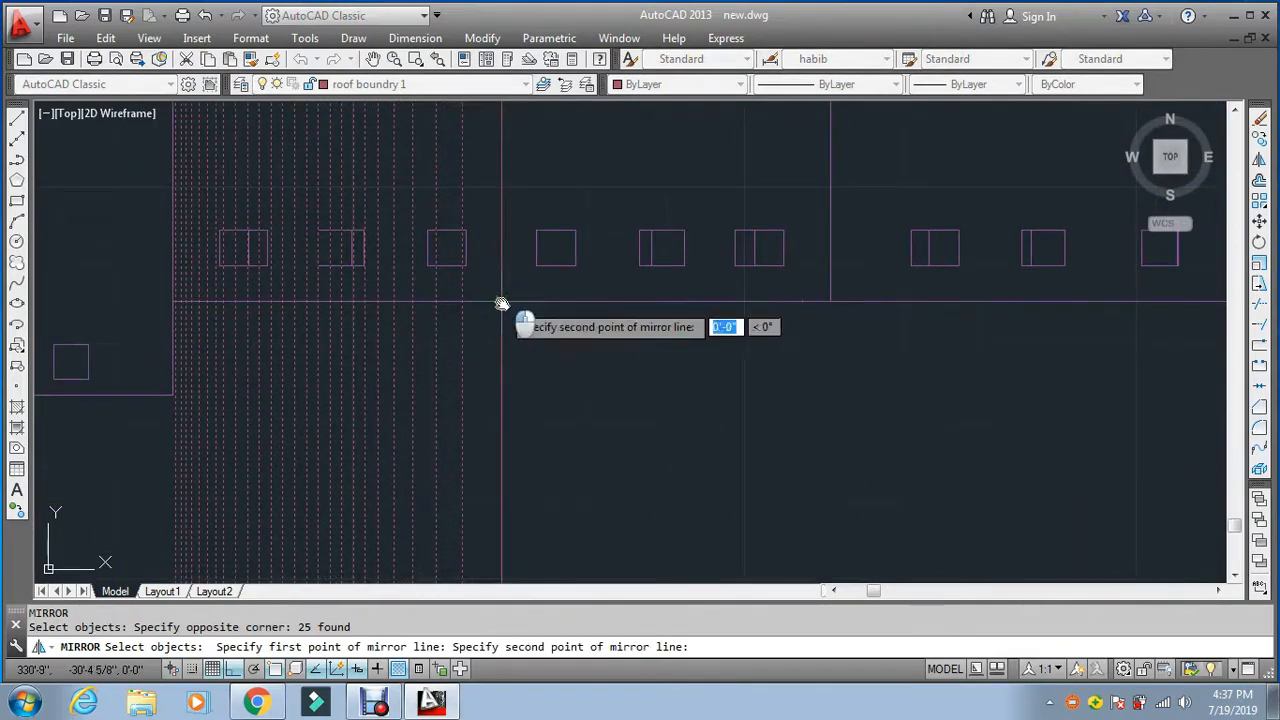
{"action": "scroll", "coordinate": [500, 306], "scroll_direction": "down", "scroll_amount": 2}
{"action": "left_click", "coordinate": [499, 161]}
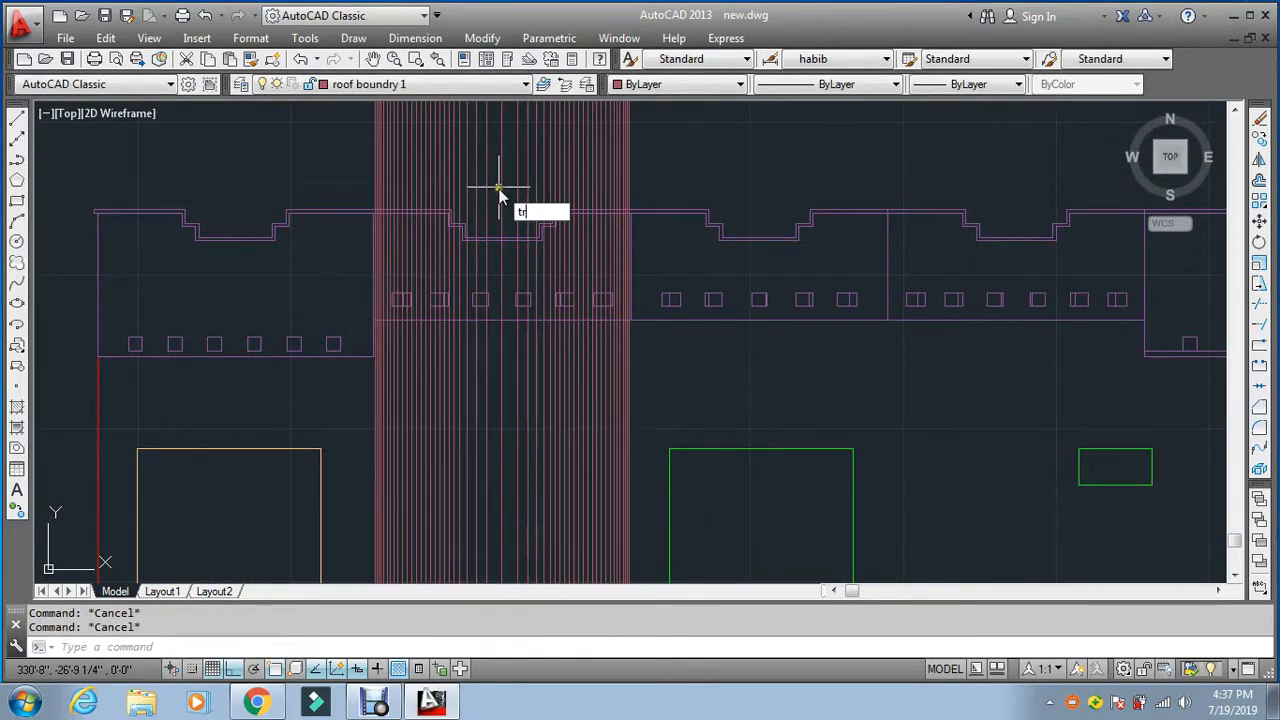
Step: Trim the vertical lines above the stepped parapet's inner outline and below the panel's base line
{"action": "key", "text": "Return"}
{"action": "scroll", "coordinate": [379, 210], "scroll_direction": "up", "scroll_amount": 4}
{"action": "left_click", "coordinate": [811, 230]}
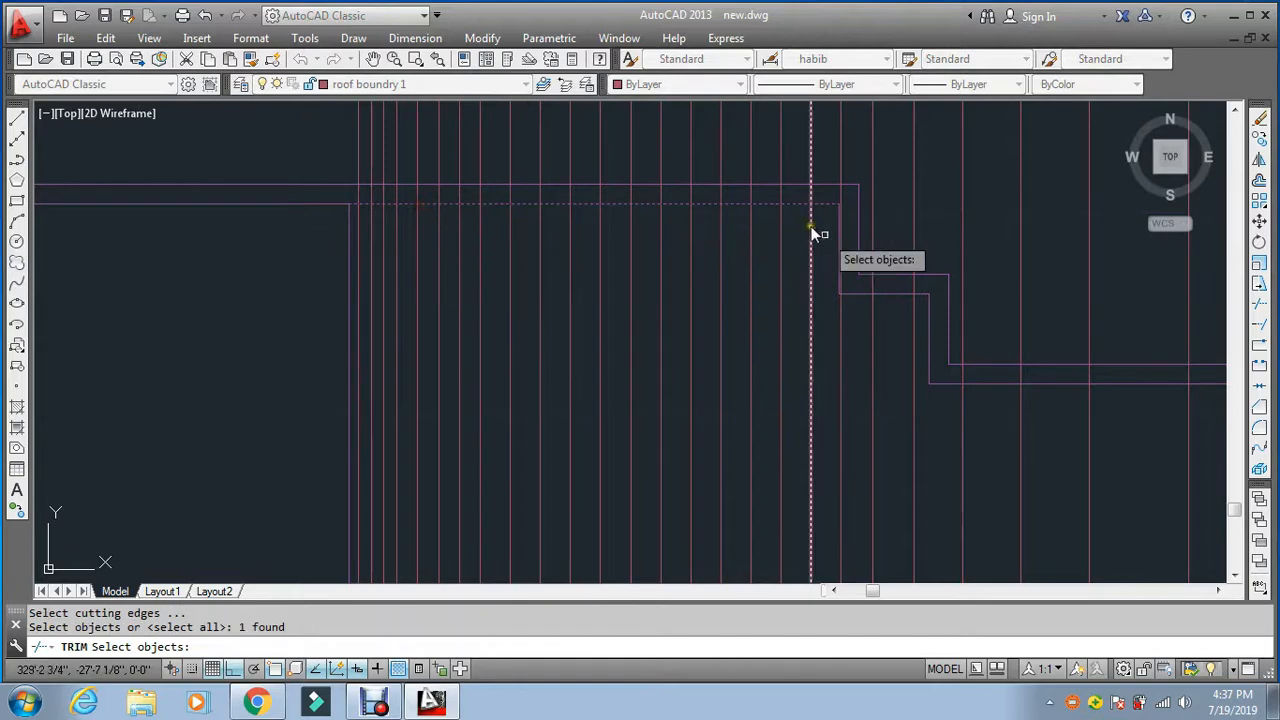
{"action": "left_click", "coordinate": [858, 294]}
{"action": "scroll", "coordinate": [858, 293], "scroll_direction": "down", "scroll_amount": 1}
{"action": "scroll", "coordinate": [892, 329], "scroll_direction": "up", "scroll_amount": 1}
{"action": "left_click", "coordinate": [912, 357]}
{"action": "scroll", "coordinate": [912, 357], "scroll_direction": "down", "scroll_amount": 4}
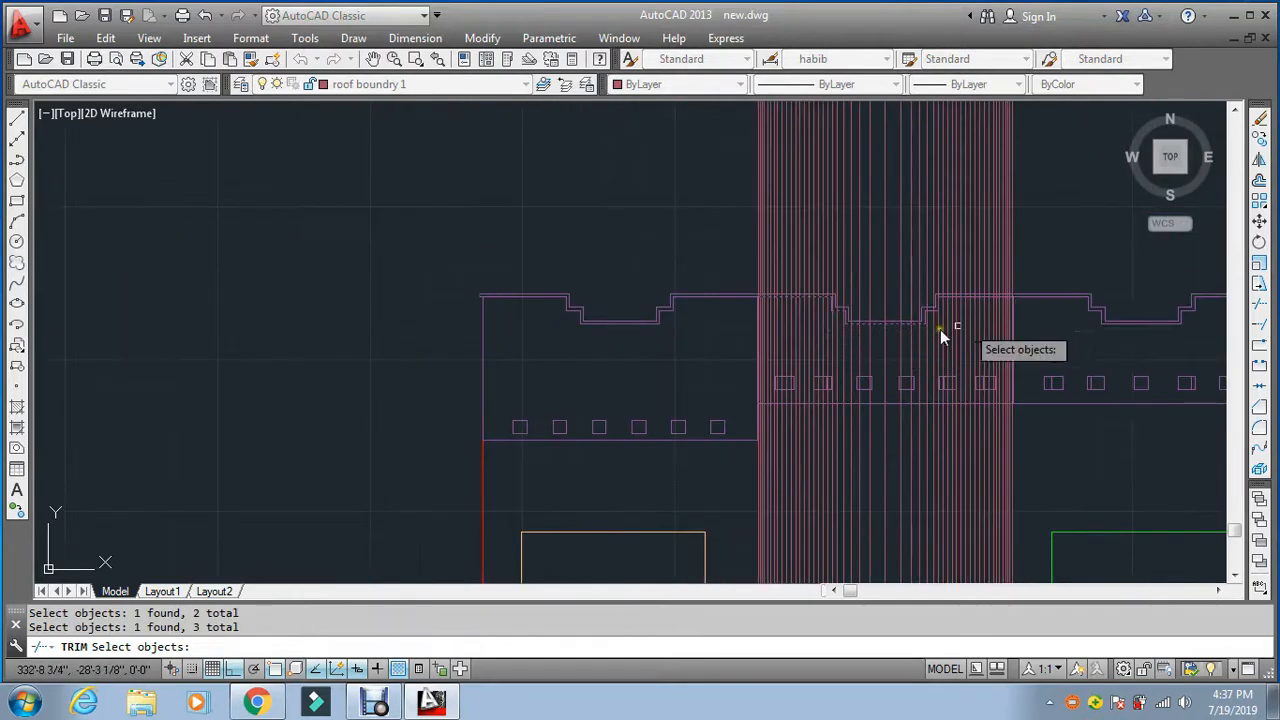
{"action": "scroll", "coordinate": [940, 329], "scroll_direction": "up", "scroll_amount": 3}
{"action": "left_click", "coordinate": [825, 333]}
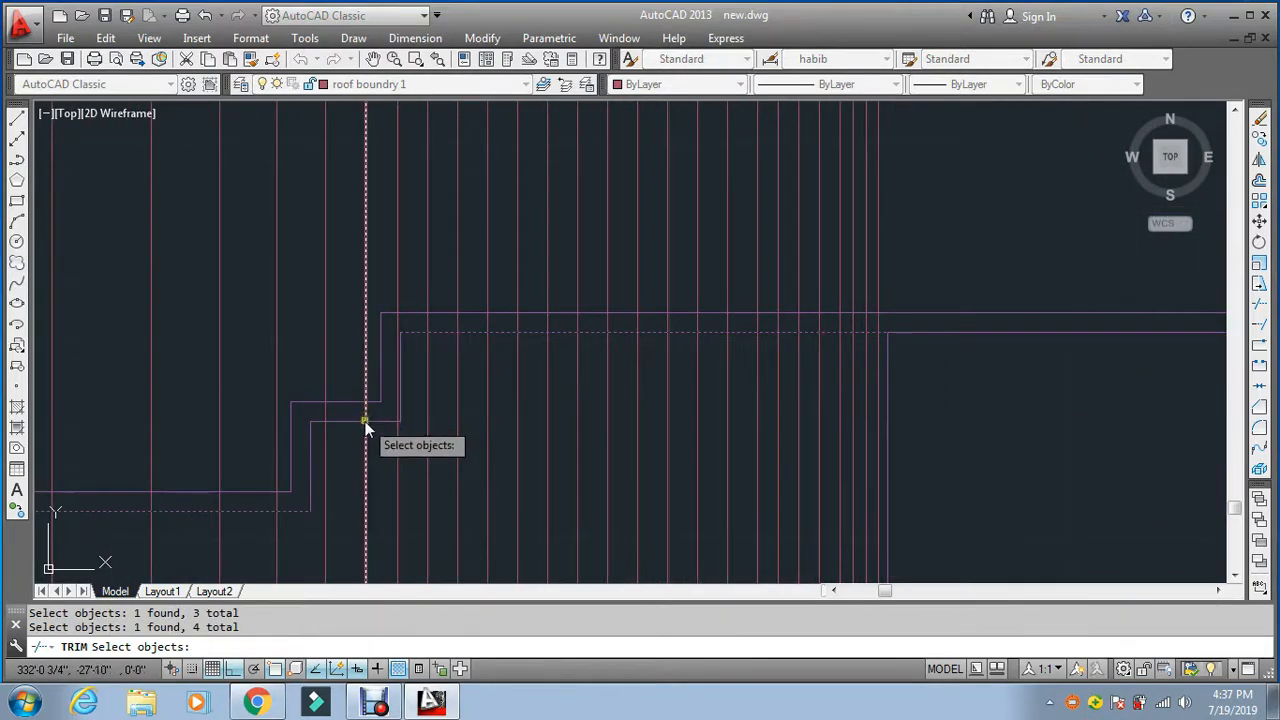
{"action": "scroll", "coordinate": [340, 432], "scroll_direction": "down", "scroll_amount": 4}
{"action": "scroll", "coordinate": [346, 391], "scroll_direction": "up", "scroll_amount": 2}
{"action": "scroll", "coordinate": [370, 345], "scroll_direction": "down", "scroll_amount": 2}
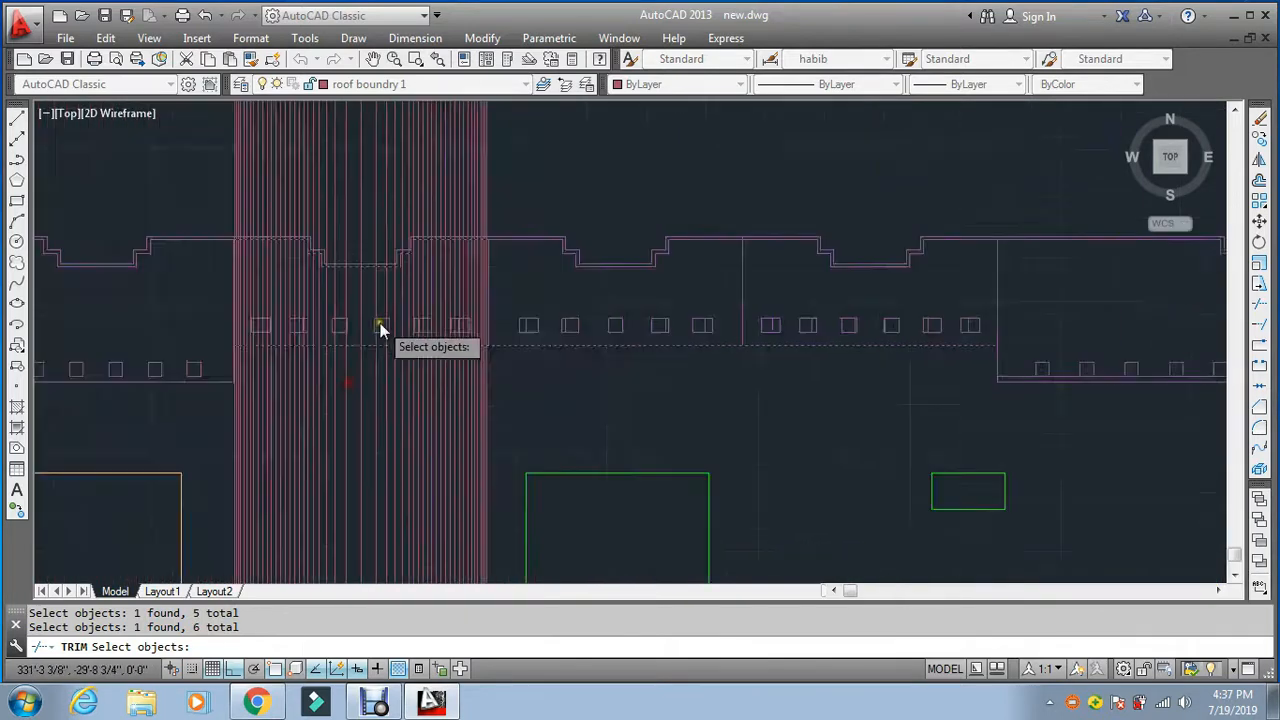
{"action": "scroll", "coordinate": [420, 360], "scroll_direction": "down", "scroll_amount": 3}
{"action": "key", "text": "Return"}
{"action": "left_click", "coordinate": [435, 368]}
{"action": "left_click", "coordinate": [309, 364]}
{"action": "left_click", "coordinate": [466, 210]}
{"action": "left_click", "coordinate": [286, 218]}
{"action": "key", "text": "Escape"}
{"action": "scroll", "coordinate": [329, 309], "scroll_direction": "up", "scroll_amount": 3}
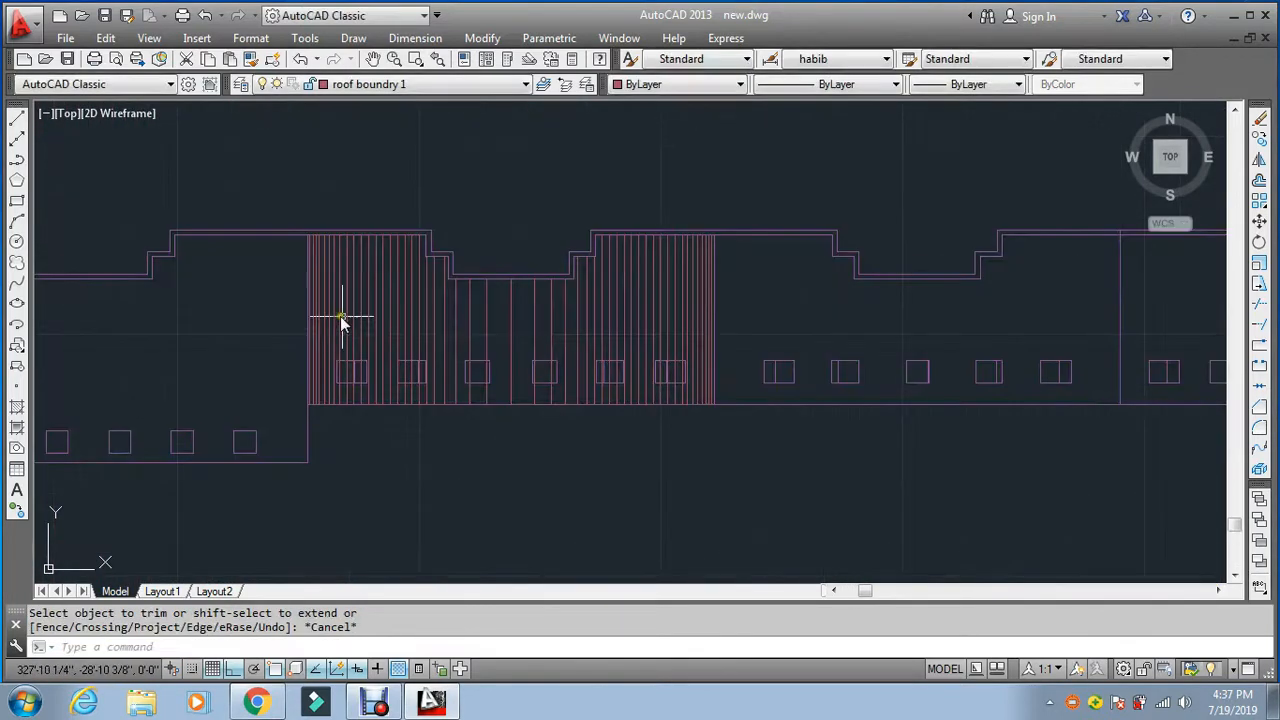
Step: Trim the vertical shading lines that cross the first square opening at the panel's left end
{"action": "scroll", "coordinate": [356, 360], "scroll_direction": "up", "scroll_amount": 7}
{"action": "key", "text": "Return"}
{"action": "key", "text": "Return"}
{"action": "left_click", "coordinate": [399, 402]}
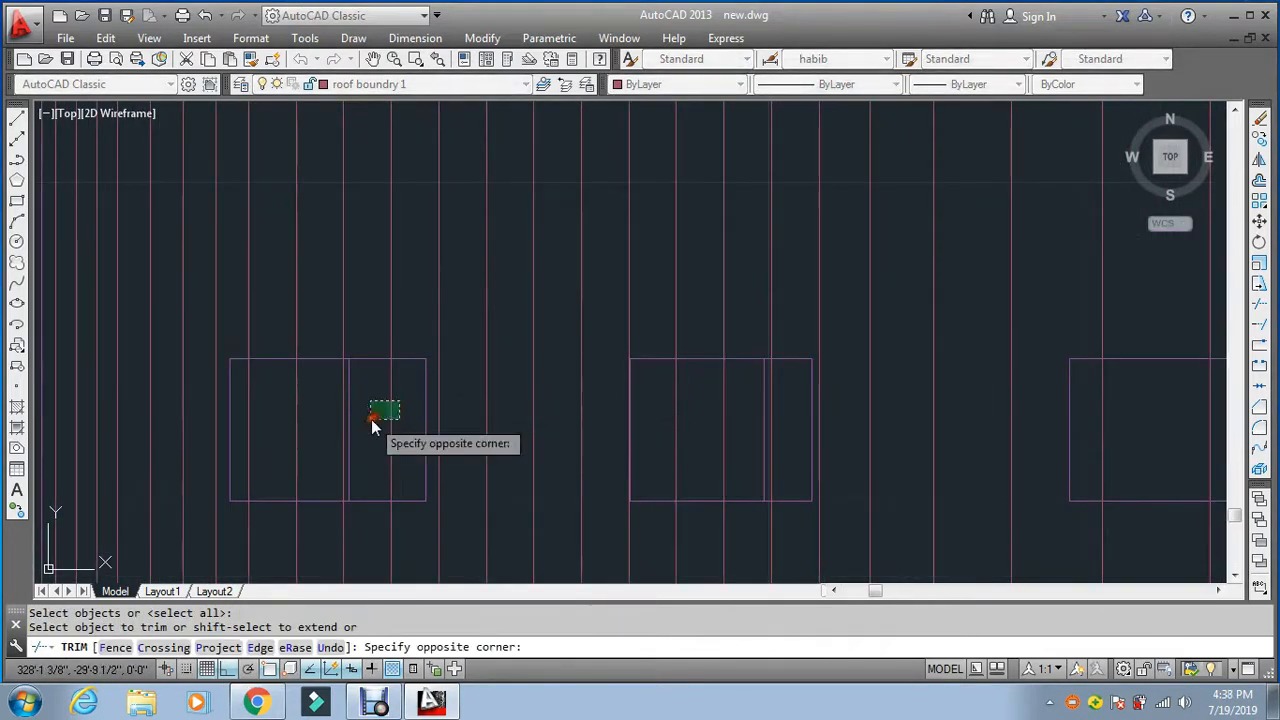
{"action": "left_click", "coordinate": [370, 418]}
{"action": "left_click", "coordinate": [341, 399]}
{"action": "left_click", "coordinate": [331, 400]}
{"action": "left_click", "coordinate": [236, 418]}
Step: Trim the vertical shading lines inside the second and third square openings of the panel
{"action": "scroll", "coordinate": [311, 374], "scroll_direction": "down", "scroll_amount": 1}
{"action": "scroll", "coordinate": [559, 426], "scroll_direction": "up", "scroll_amount": 2}
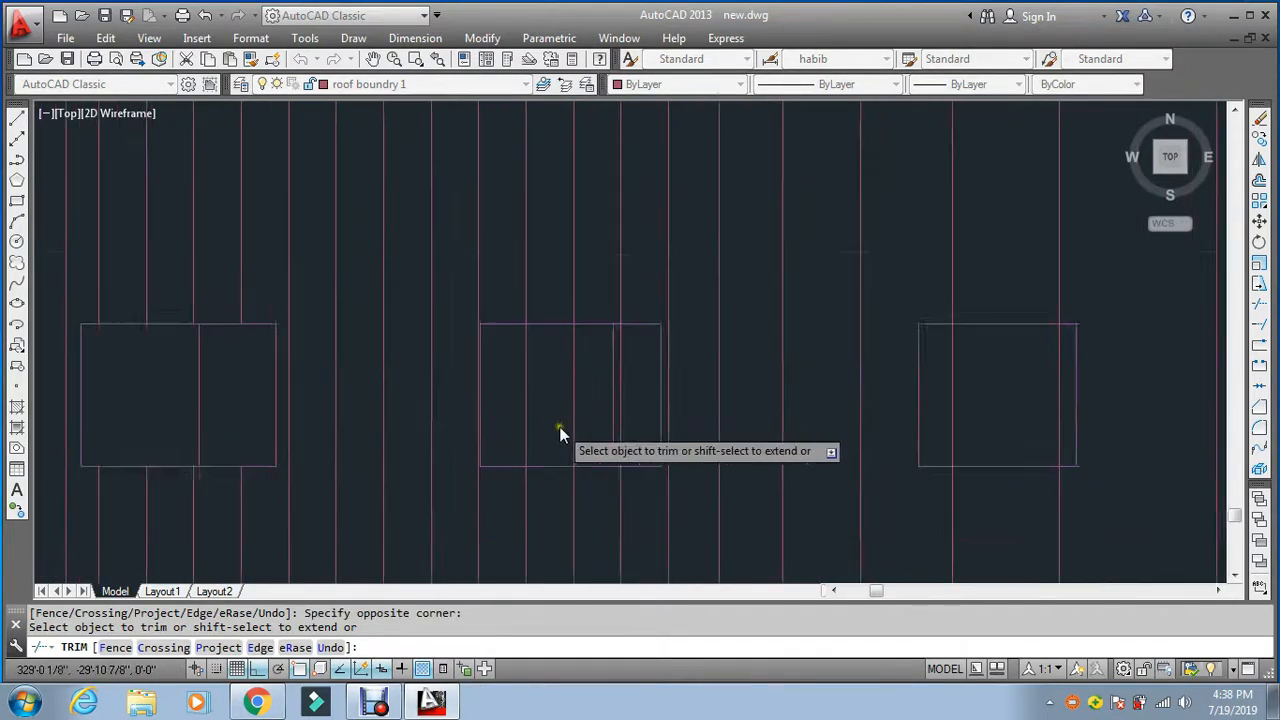
{"action": "left_click", "coordinate": [590, 387]}
{"action": "left_click", "coordinate": [485, 408]}
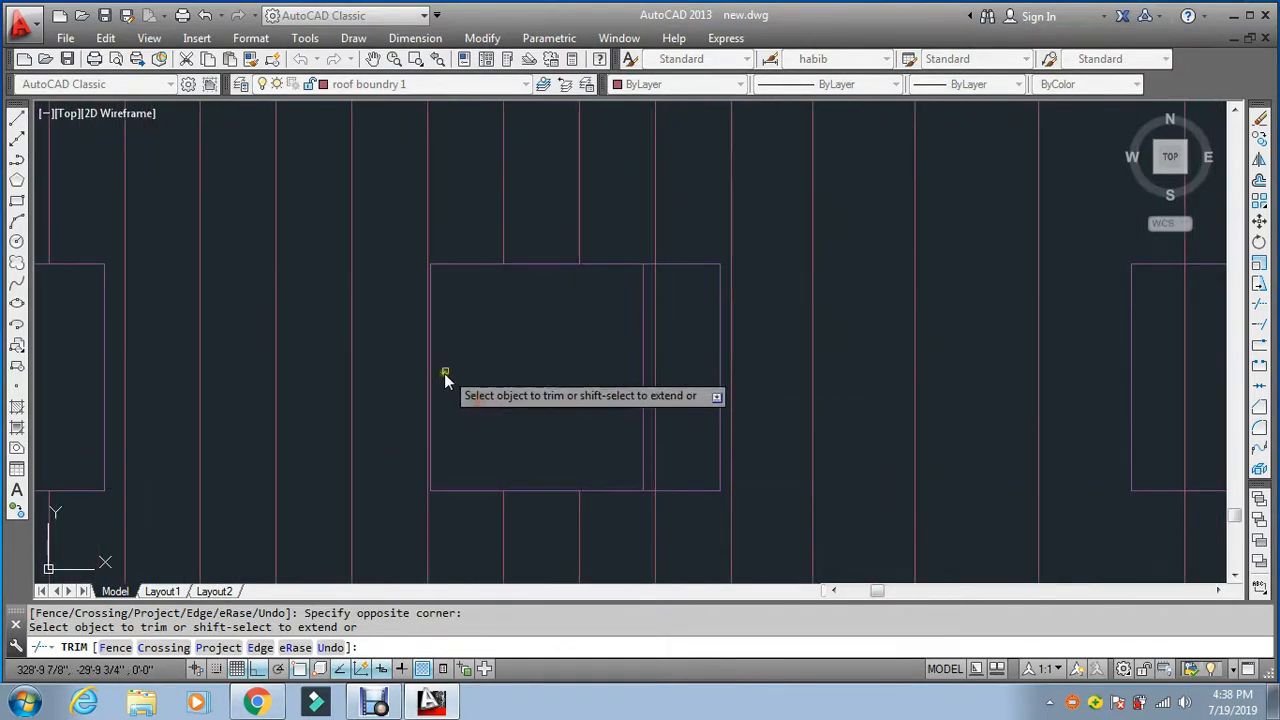
{"action": "left_click", "coordinate": [655, 349]}
{"action": "scroll", "coordinate": [648, 253], "scroll_direction": "down", "scroll_amount": 3}
{"action": "scroll", "coordinate": [832, 291], "scroll_direction": "up", "scroll_amount": 3}
{"action": "left_click", "coordinate": [798, 249]}
{"action": "left_click", "coordinate": [568, 309]}
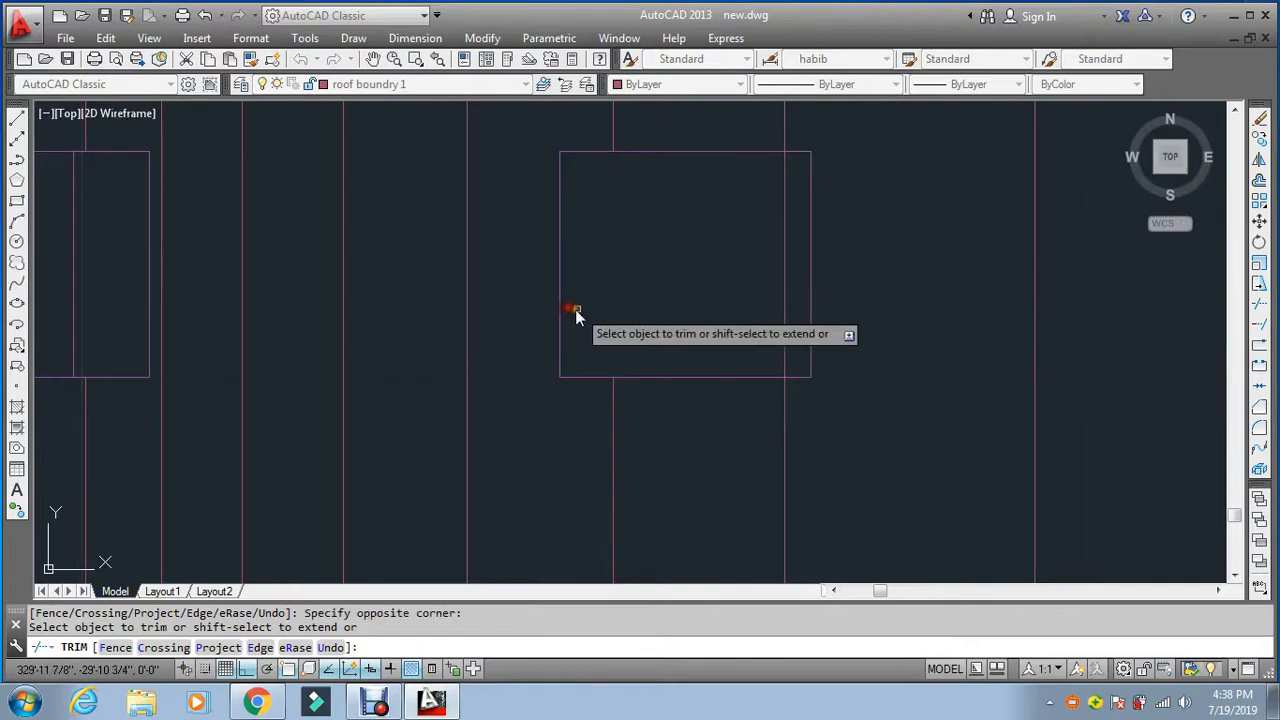
Step: Trim the vertical shading lines inside the fourth and fifth square openings of the panel
{"action": "scroll", "coordinate": [580, 308], "scroll_direction": "down", "scroll_amount": 5}
{"action": "scroll", "coordinate": [736, 301], "scroll_direction": "up", "scroll_amount": 4}
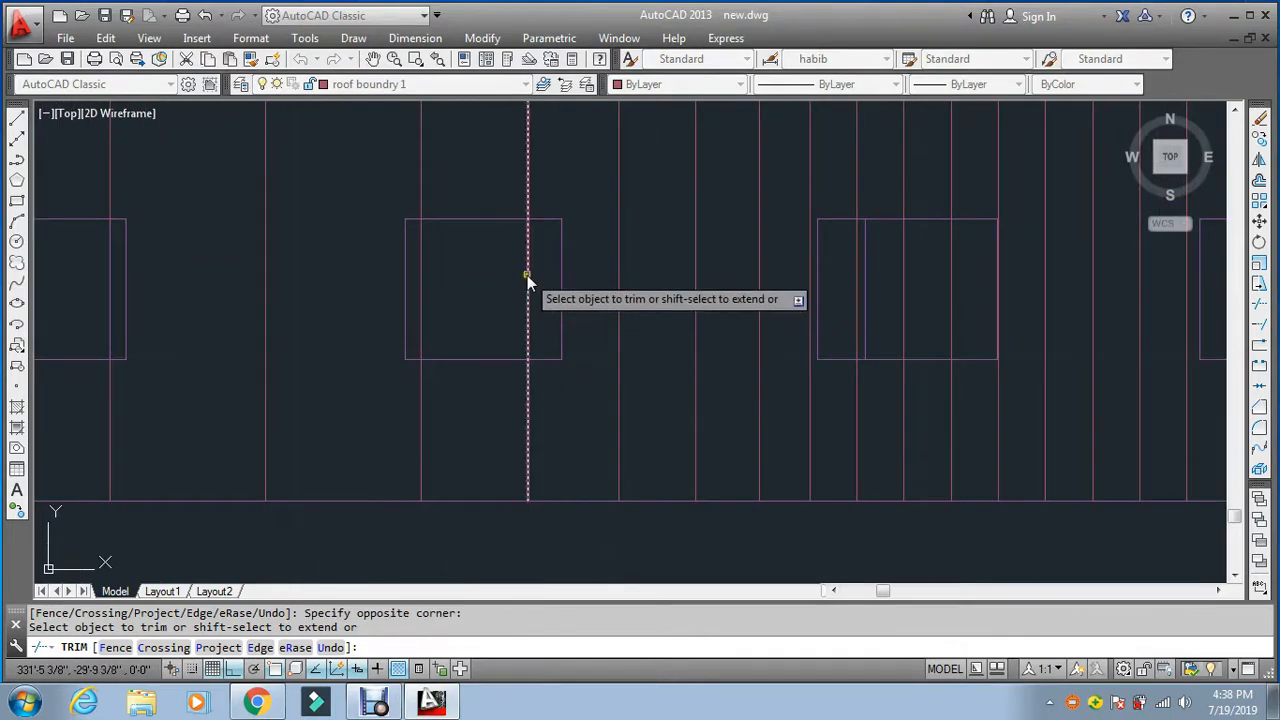
{"action": "left_click", "coordinate": [527, 276]}
{"action": "left_click", "coordinate": [422, 280]}
{"action": "scroll", "coordinate": [430, 294], "scroll_direction": "down", "scroll_amount": 5}
{"action": "scroll", "coordinate": [430, 296], "scroll_direction": "up", "scroll_amount": 5}
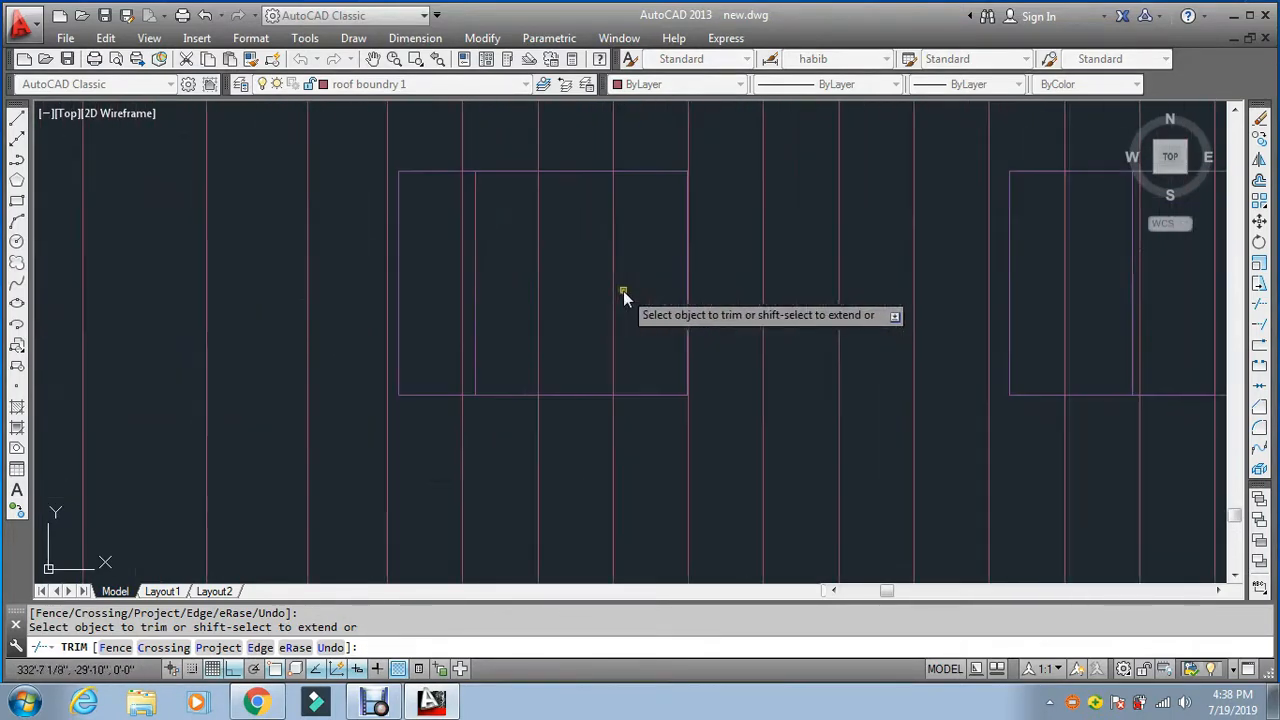
{"action": "left_click", "coordinate": [537, 261]}
{"action": "left_click", "coordinate": [462, 225]}
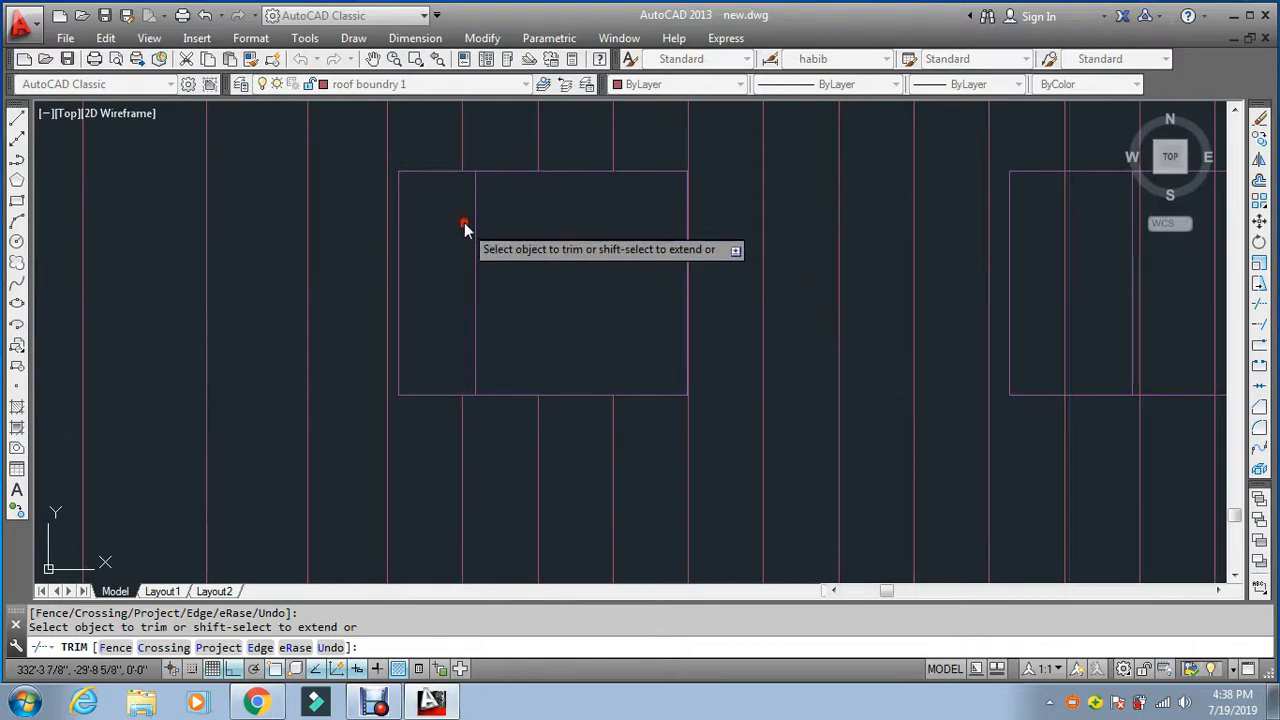
Step: Trim the vertical shading lines inside the sixth square opening at the panel's right end and finish trimming
{"action": "scroll", "coordinate": [464, 223], "scroll_direction": "down", "scroll_amount": 5}
{"action": "scroll", "coordinate": [672, 235], "scroll_direction": "up", "scroll_amount": 5}
{"action": "left_click", "coordinate": [654, 261]}
{"action": "left_click", "coordinate": [577, 245]}
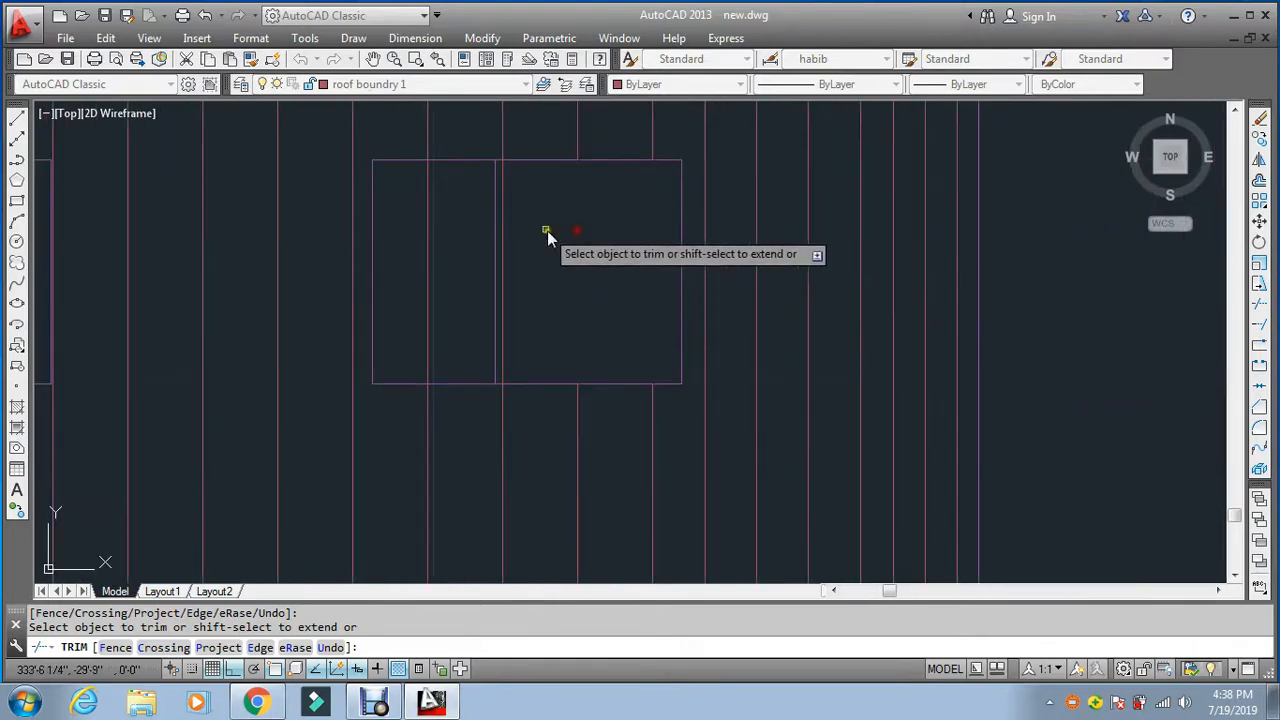
{"action": "left_click", "coordinate": [502, 215]}
{"action": "left_click", "coordinate": [424, 197]}
{"action": "scroll", "coordinate": [443, 240], "scroll_direction": "down", "scroll_amount": 3}
{"action": "scroll", "coordinate": [686, 286], "scroll_direction": "down", "scroll_amount": 2}
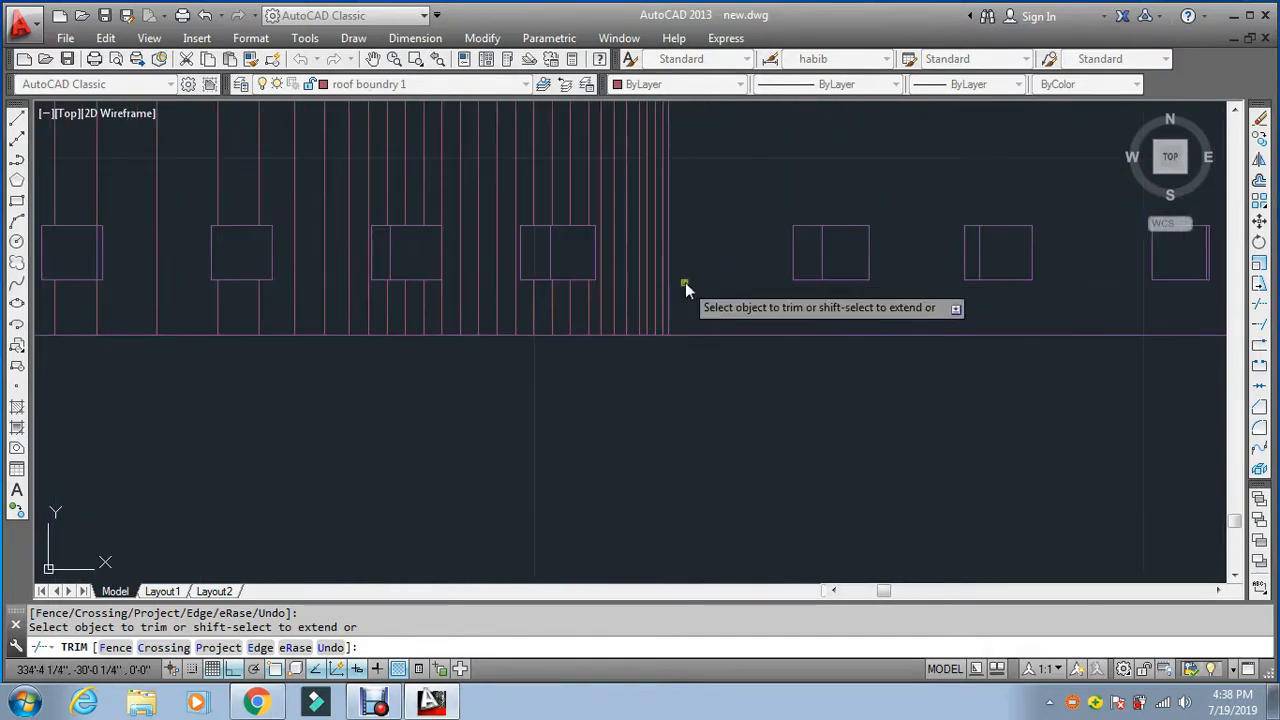
{"action": "scroll", "coordinate": [628, 298], "scroll_direction": "up", "scroll_amount": 3}
{"action": "key", "text": "Escape"}
{"action": "type", "text": "ct o"}
{"action": "key", "text": "Return"}
{"action": "scroll", "coordinate": [651, 276], "scroll_direction": "up", "scroll_amount": 6}
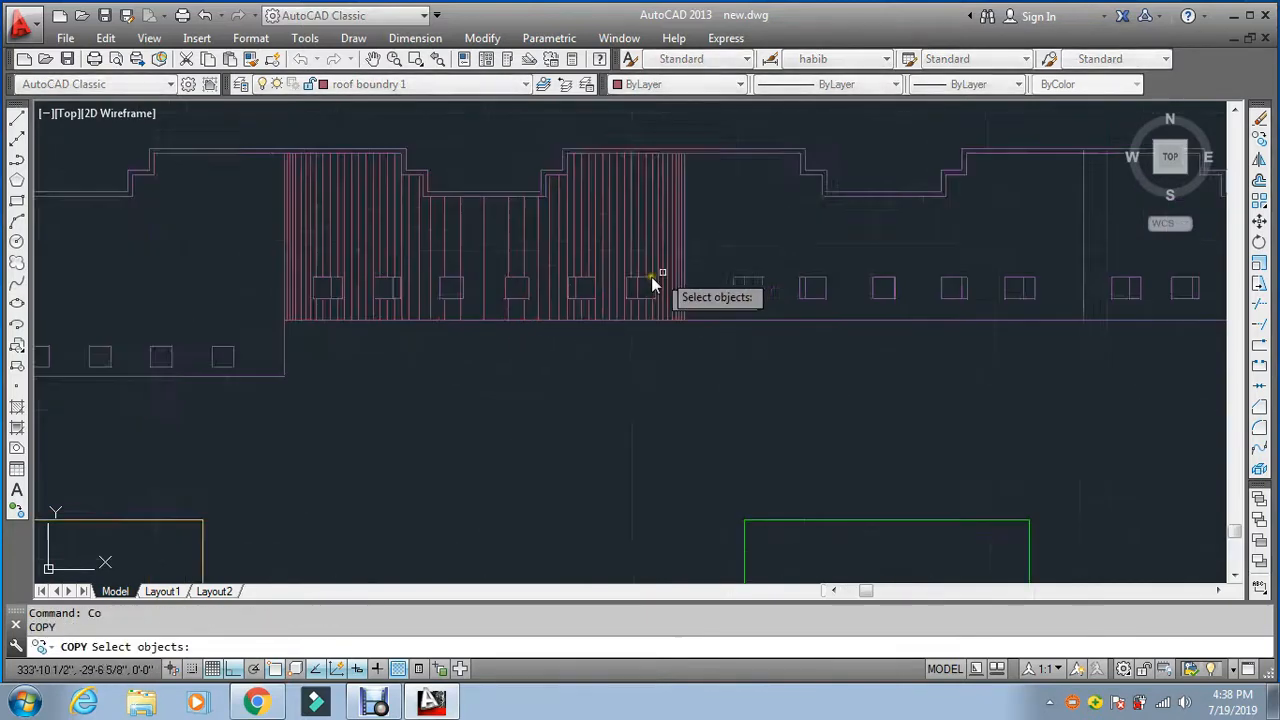
{"action": "left_click", "coordinate": [699, 207]}
{"action": "key", "text": "Escape"}
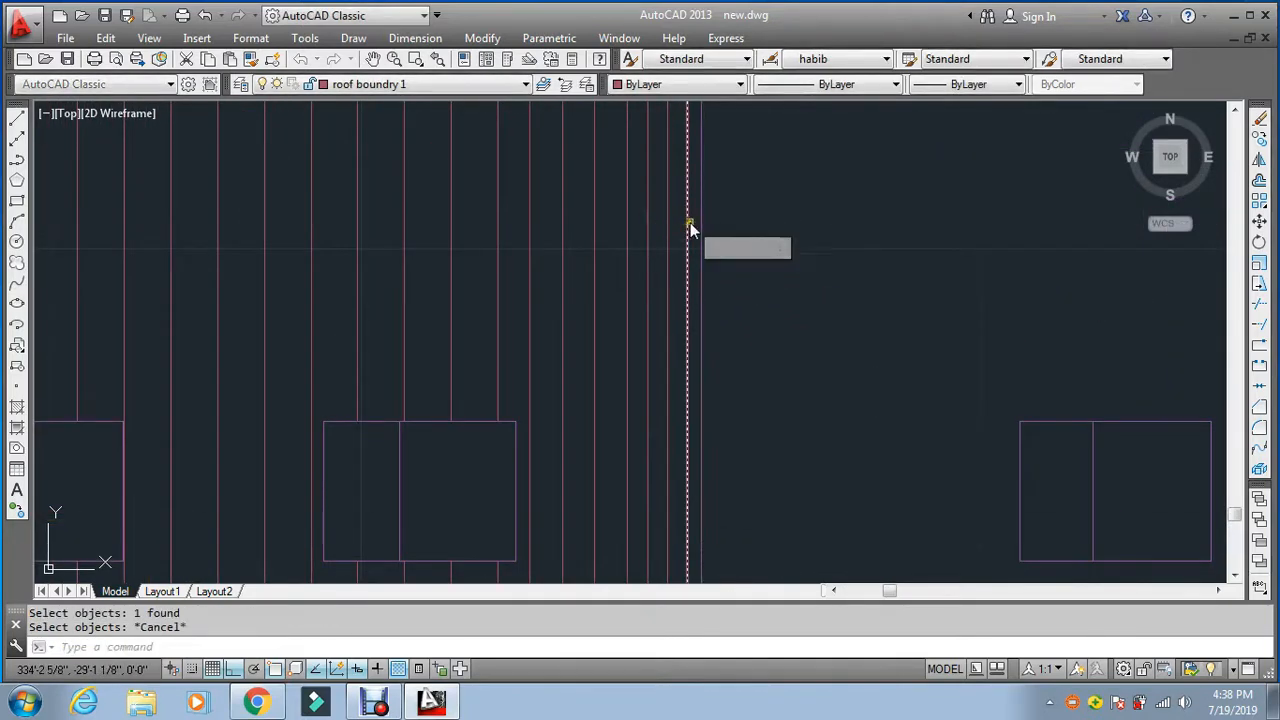
Step: Copy all the panel's shading lines, including the short pieces below the openings, from its lower-left corner to that of the matching right-hand curved panel
{"action": "key", "text": "Return"}
{"action": "left_click", "coordinate": [691, 222]}
{"action": "scroll", "coordinate": [214, 266], "scroll_direction": "down", "scroll_amount": 5}
{"action": "scroll", "coordinate": [173, 256], "scroll_direction": "up", "scroll_amount": 2}
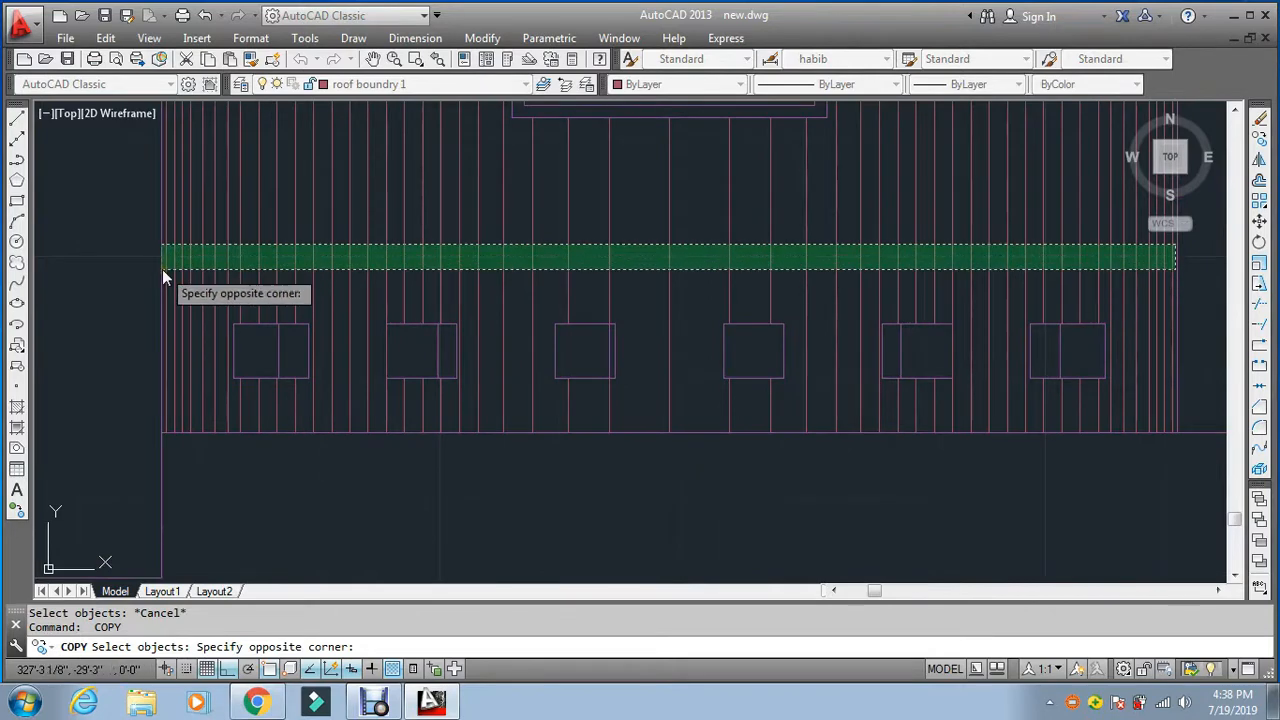
{"action": "left_click", "coordinate": [162, 269]}
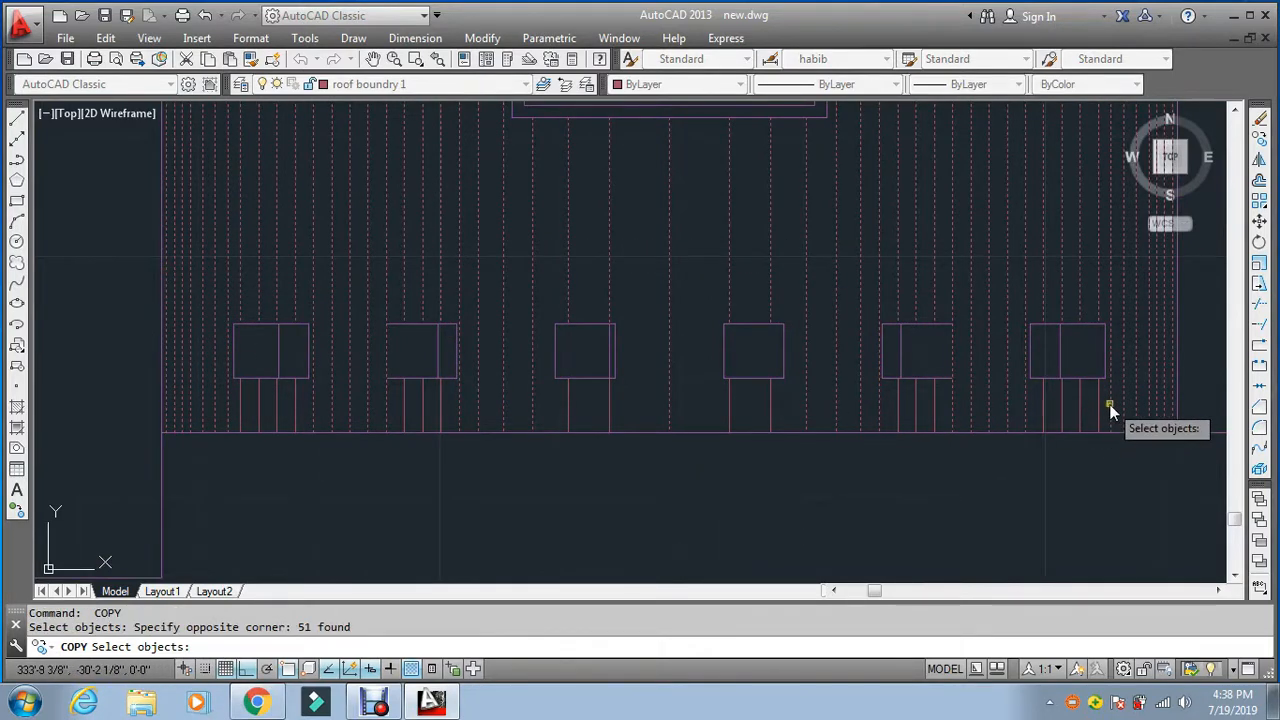
{"action": "left_click", "coordinate": [216, 424]}
{"action": "scroll", "coordinate": [218, 432], "scroll_direction": "down", "scroll_amount": 5}
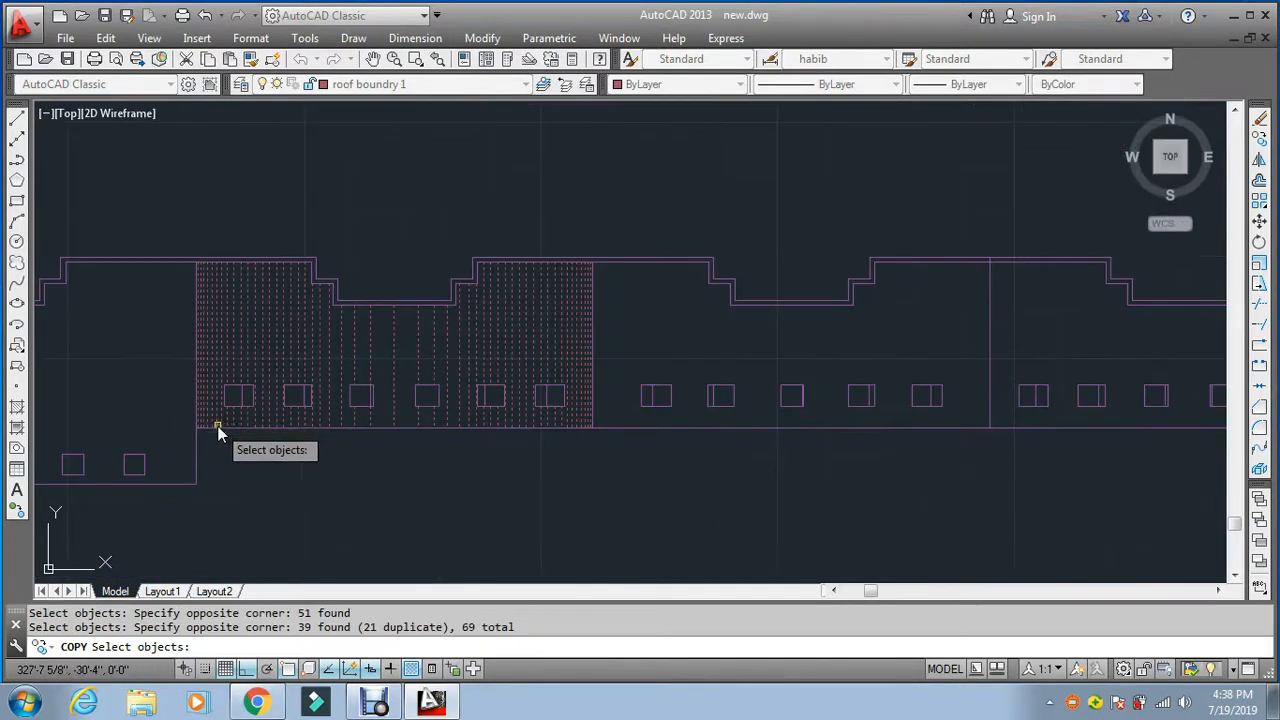
{"action": "key", "text": "Return"}
{"action": "scroll", "coordinate": [149, 437], "scroll_direction": "up", "scroll_amount": 5}
{"action": "left_click", "coordinate": [157, 427]}
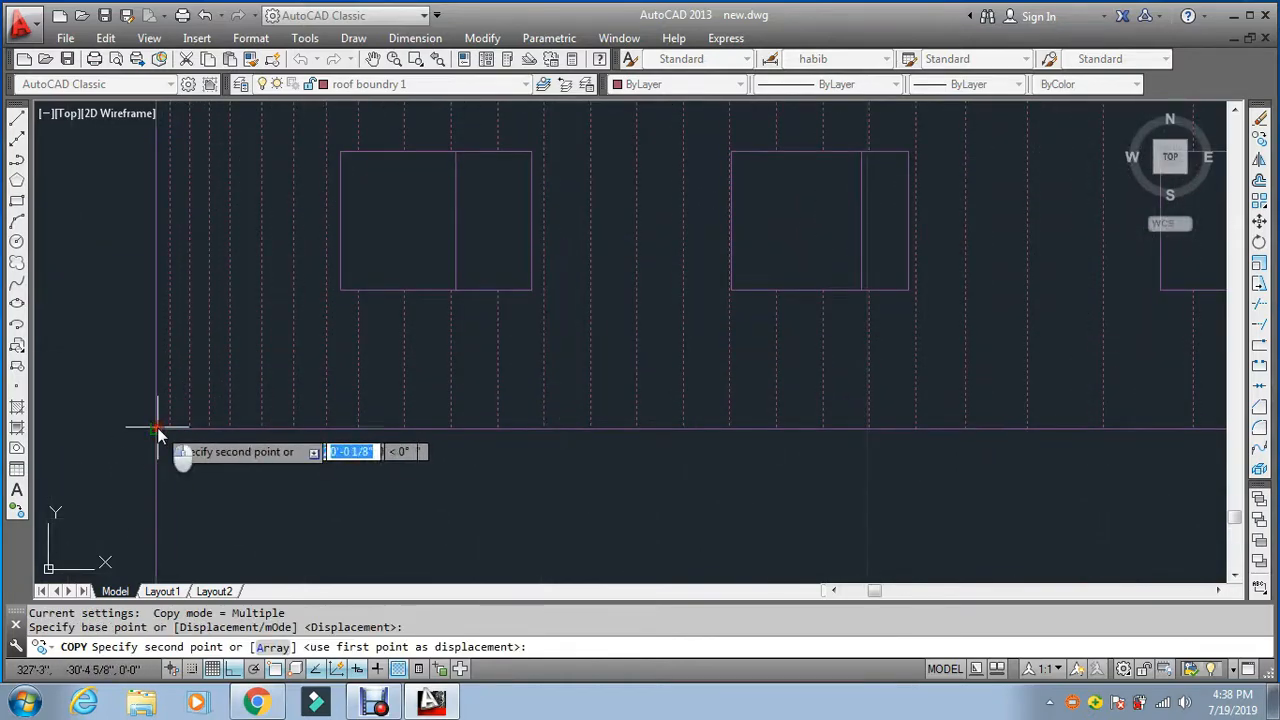
{"action": "scroll", "coordinate": [157, 427], "scroll_direction": "down", "scroll_amount": 5}
{"action": "scroll", "coordinate": [717, 432], "scroll_direction": "up", "scroll_amount": 4}
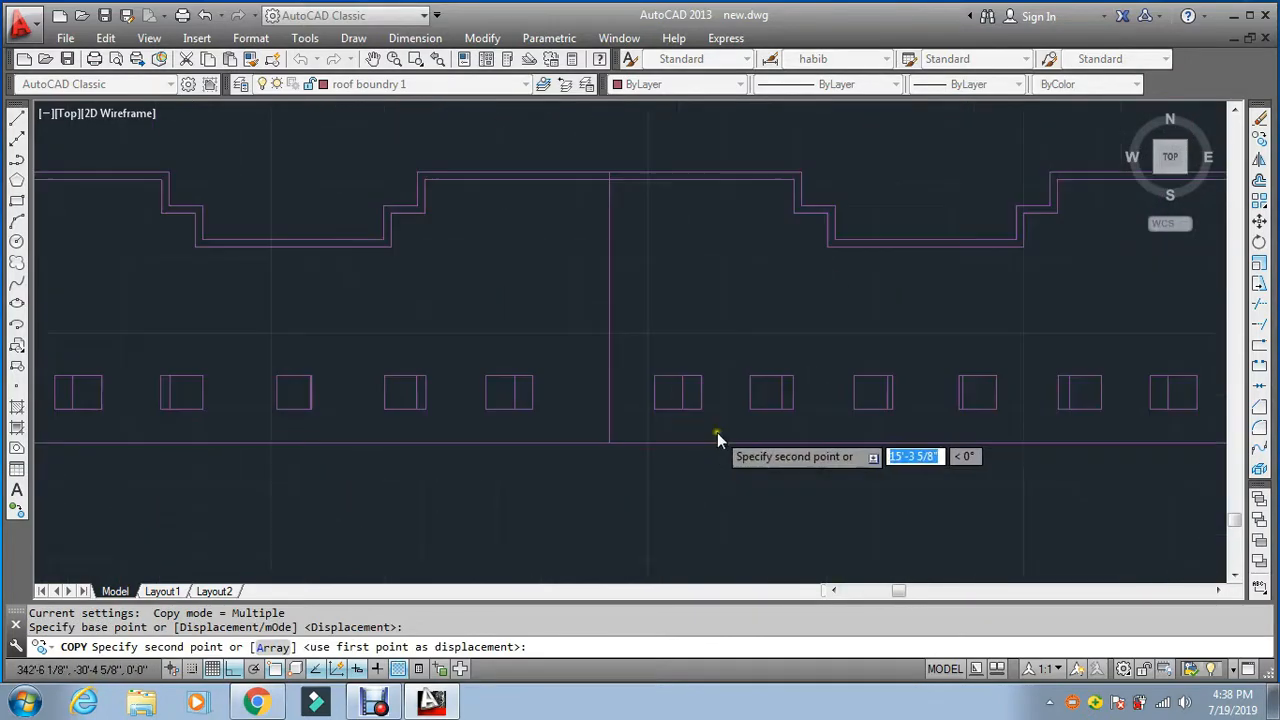
{"action": "left_click", "coordinate": [608, 444]}
{"action": "key", "text": "Escape"}
{"action": "key", "text": "Escape"}
{"action": "key", "text": "Escape"}
Step: Draw a ray straight down from the lower edge's midpoint of the central square on the middle balcony curve in the floor plan
{"action": "scroll", "coordinate": [640, 392], "scroll_direction": "down", "scroll_amount": 4}
{"action": "scroll", "coordinate": [881, 396], "scroll_direction": "up", "scroll_amount": 6}
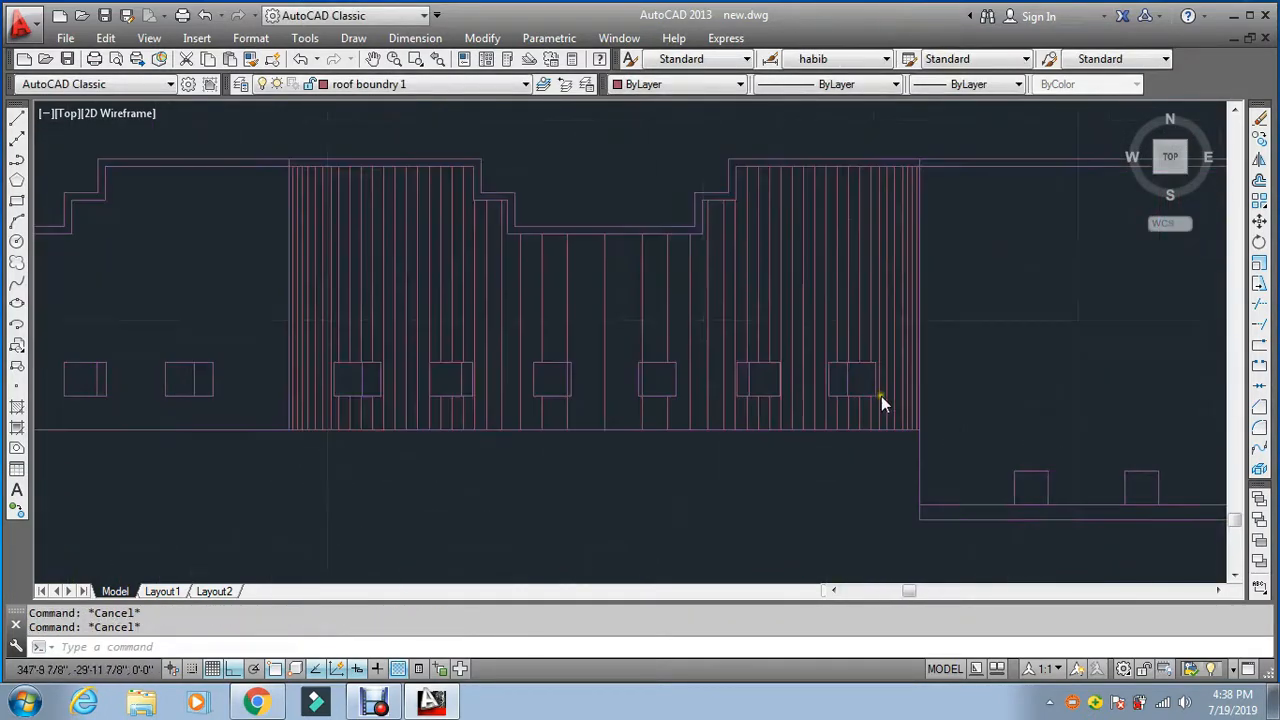
{"action": "scroll", "coordinate": [605, 374], "scroll_direction": "up", "scroll_amount": 2}
{"action": "scroll", "coordinate": [605, 374], "scroll_direction": "down", "scroll_amount": 5}
{"action": "scroll", "coordinate": [292, 394], "scroll_direction": "down", "scroll_amount": 4}
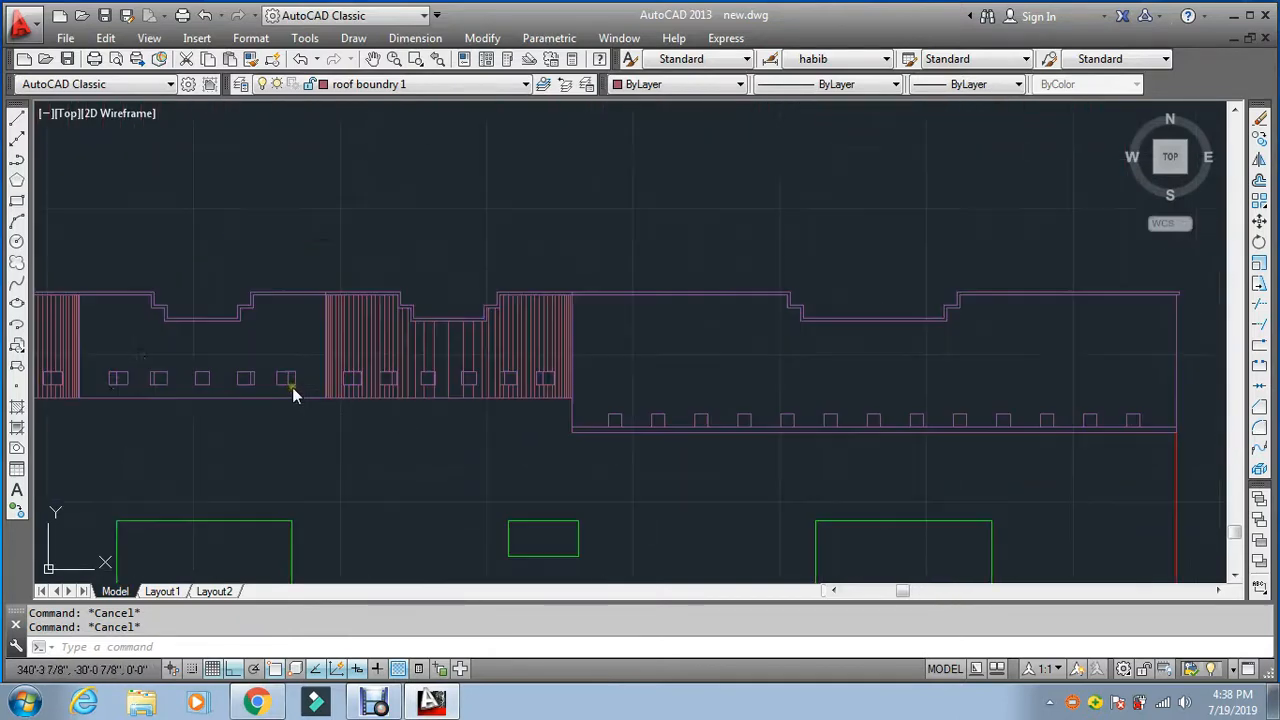
{"action": "middle_click_drag", "start_coordinate": [176, 347], "coordinate": [477, 372]}
{"action": "scroll", "coordinate": [486, 410], "scroll_direction": "down", "scroll_amount": 5}
{"action": "scroll", "coordinate": [474, 201], "scroll_direction": "up", "scroll_amount": 5}
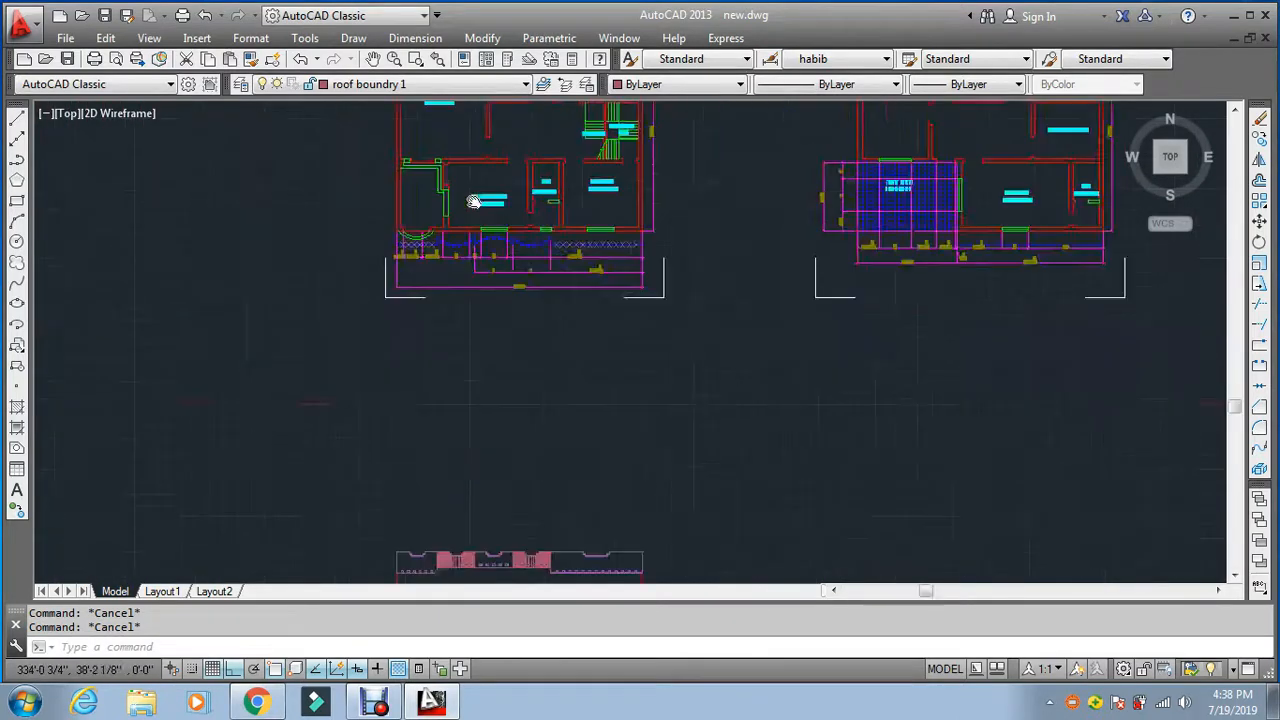
{"action": "scroll", "coordinate": [381, 170], "scroll_direction": "up", "scroll_amount": 1}
{"action": "type", "text": "ray"}
{"action": "key", "text": "Return"}
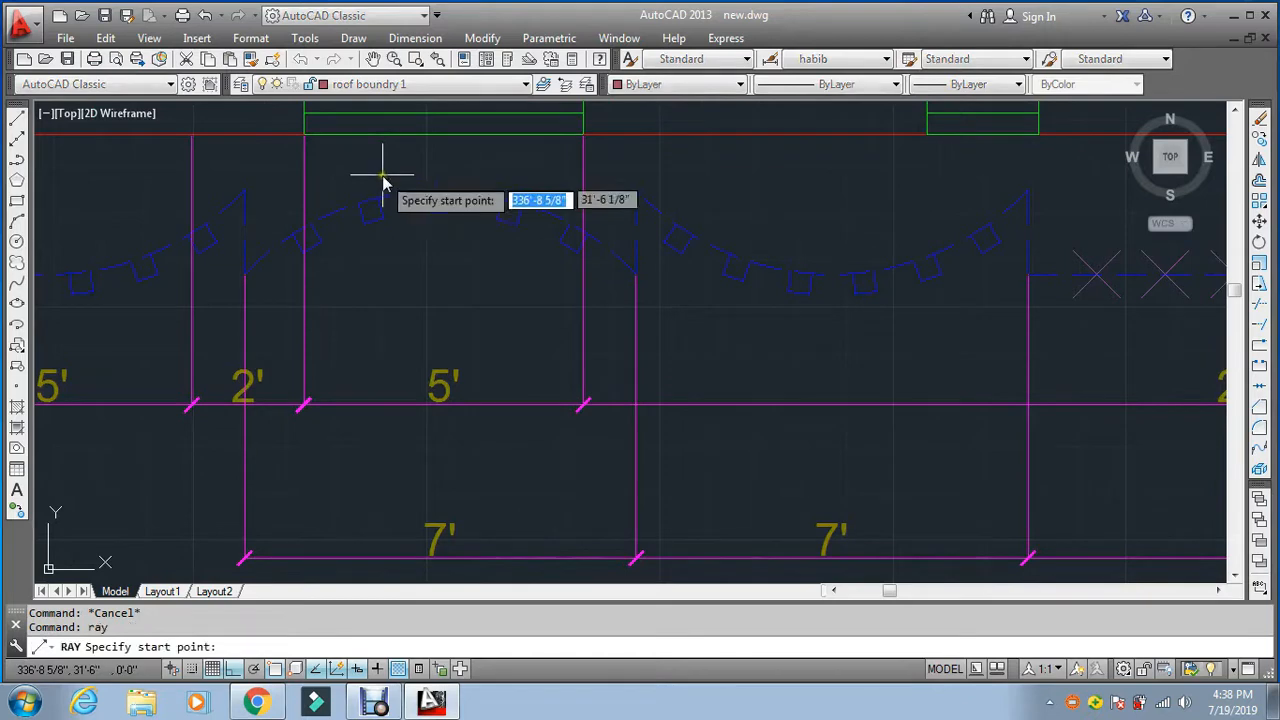
{"action": "scroll", "coordinate": [420, 225], "scroll_direction": "up", "scroll_amount": 2}
{"action": "left_click", "coordinate": [458, 200]}
{"action": "left_click", "coordinate": [457, 237]}
{"action": "key", "text": "Escape"}
{"action": "key", "text": "Escape"}
{"action": "key", "text": "Escape"}
Step: Copy the centre ray about 1/2" to the left
{"action": "scroll", "coordinate": [450, 230], "scroll_direction": "up", "scroll_amount": 3}
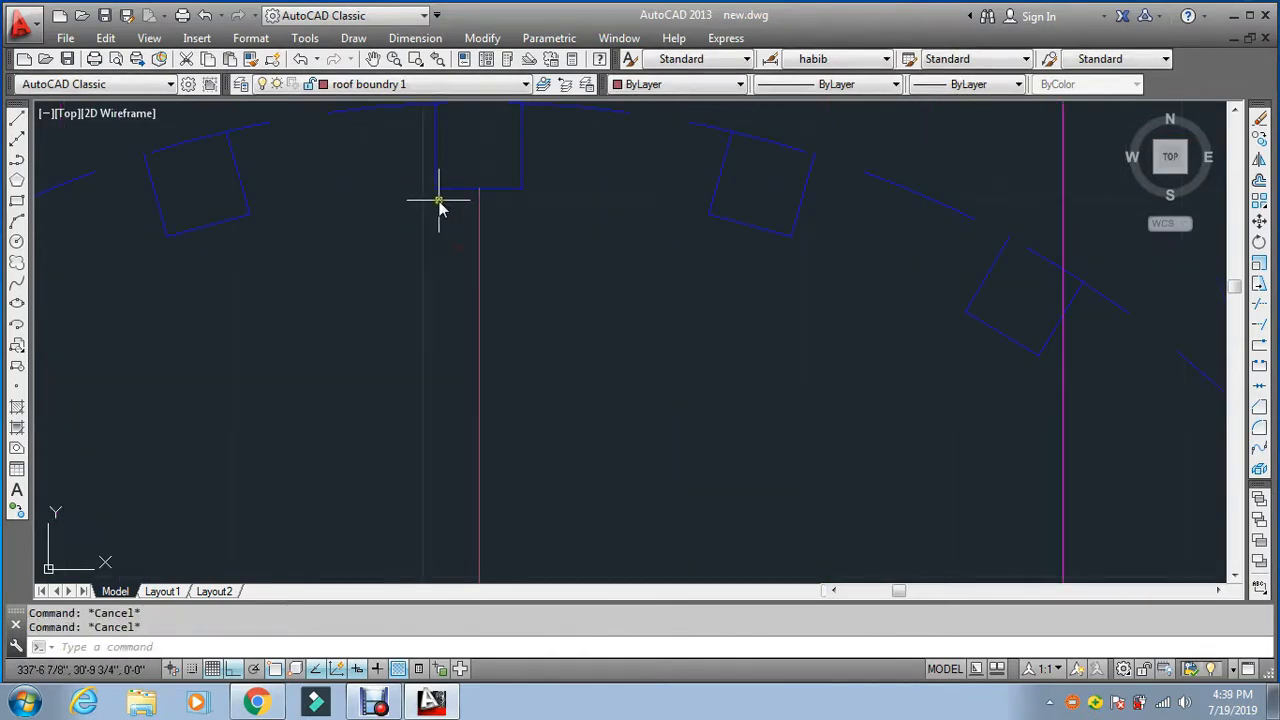
{"action": "type", "text": "co"}
{"action": "scroll", "coordinate": [445, 190], "scroll_direction": "up", "scroll_amount": 5}
{"action": "key", "text": "Return"}
{"action": "left_click", "coordinate": [574, 206]}
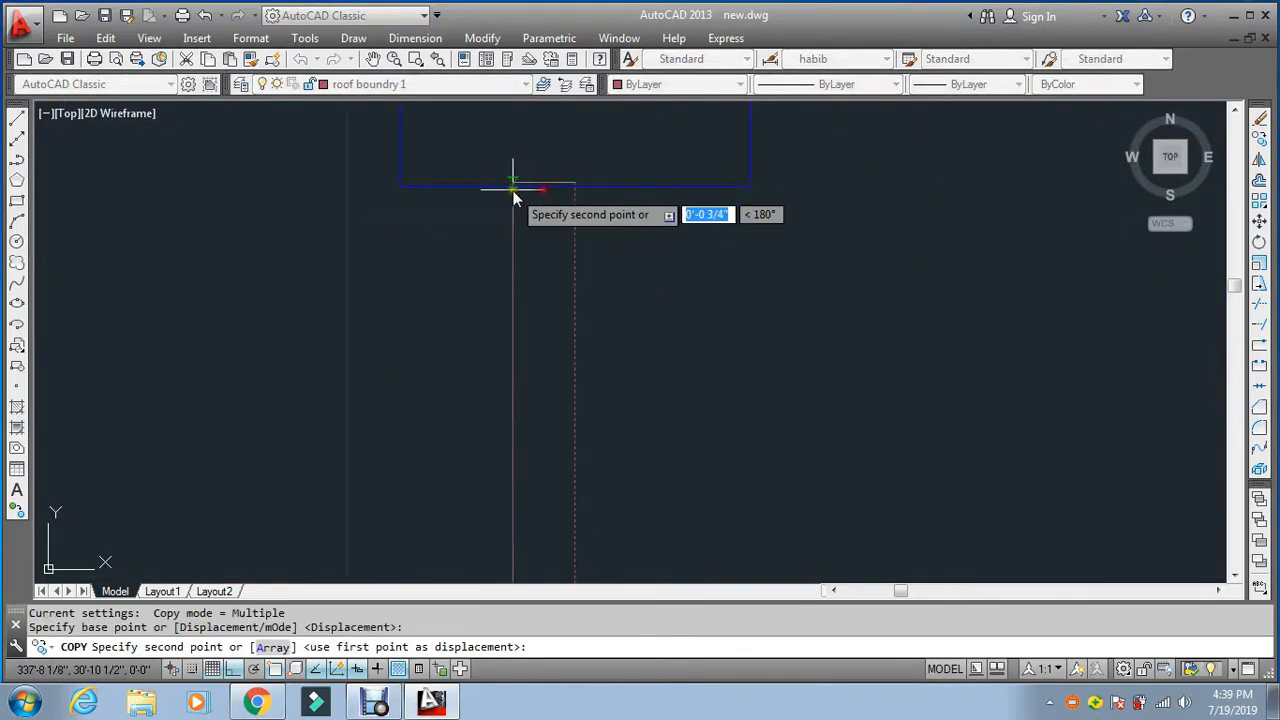
{"action": "left_click", "coordinate": [531, 193]}
{"action": "key", "text": "Escape"}
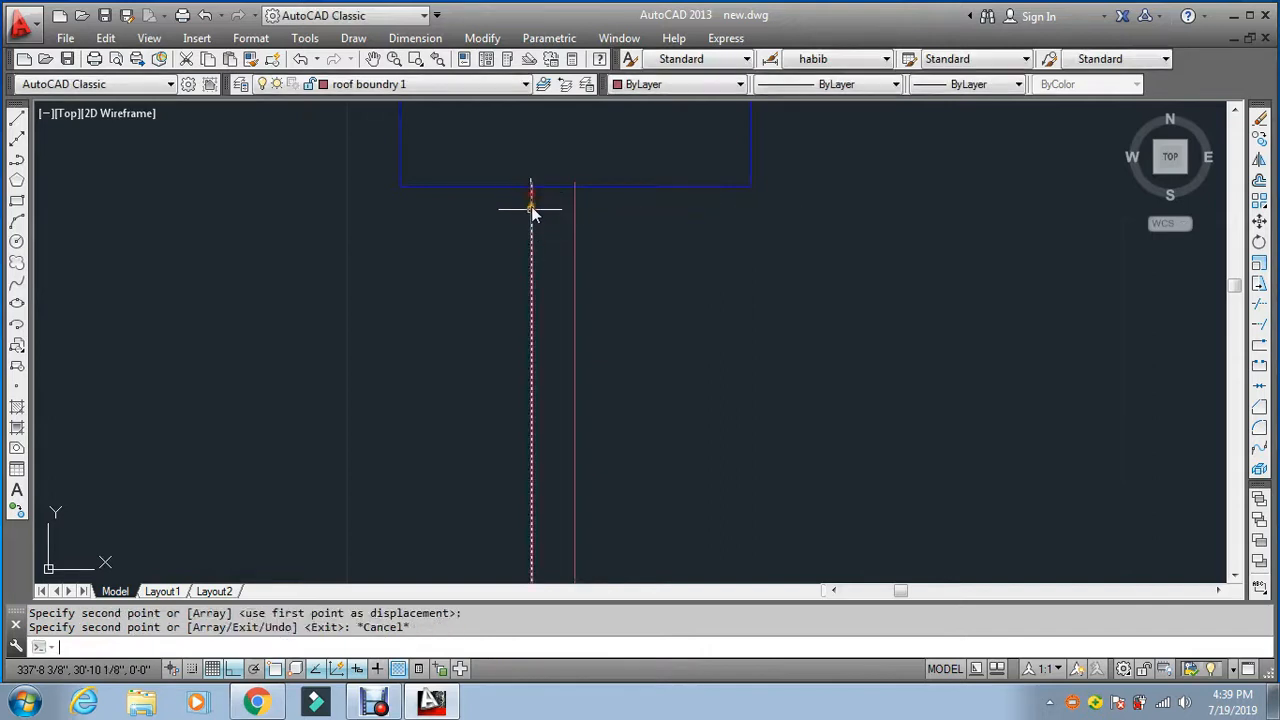
{"action": "key", "text": "Escape"}
{"action": "key", "text": "Escape"}
Step: Offset the copied ray repeatedly to the left at the picked 1/2" spacing using the Multiple option
{"action": "type", "text": "o"}
{"action": "key", "text": "Return"}
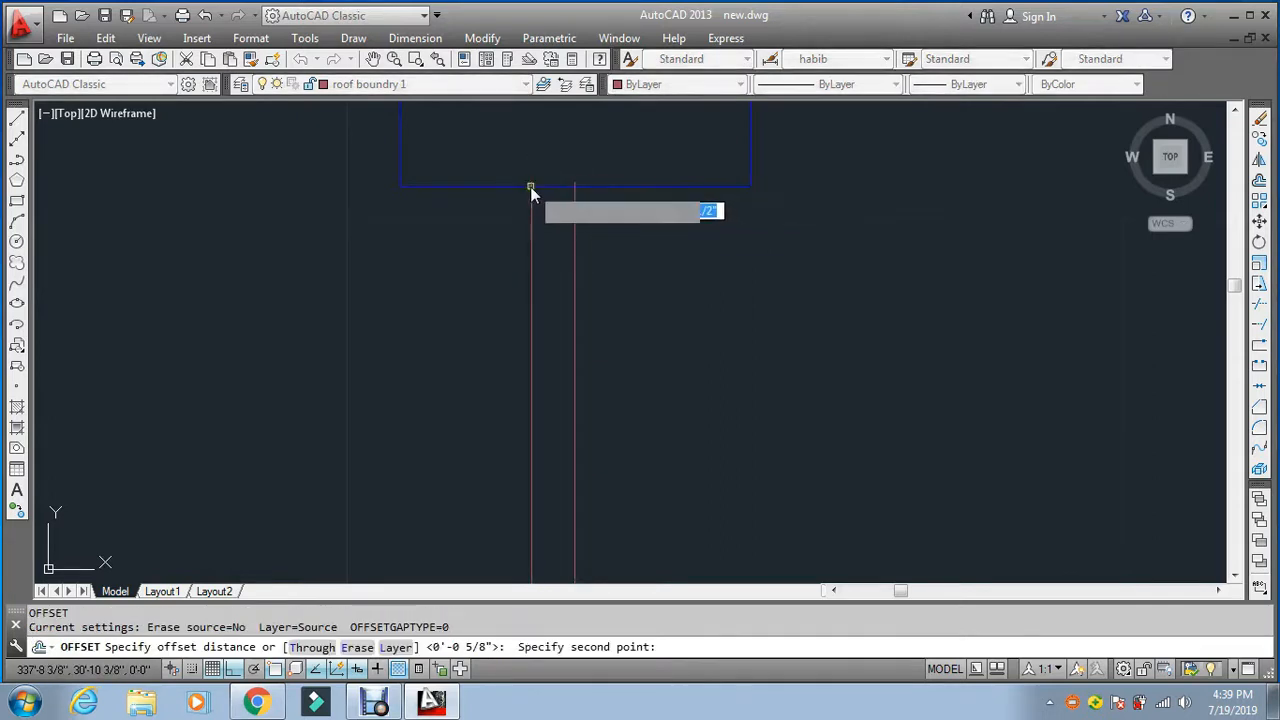
{"action": "left_click", "coordinate": [530, 186]}
{"action": "left_click", "coordinate": [532, 214]}
{"action": "type", "text": "m"}
{"action": "key", "text": "Return"}
{"action": "scroll", "coordinate": [433, 245], "scroll_direction": "down", "scroll_amount": 5}
{"action": "left_click", "coordinate": [389, 289]}
{"action": "left_click", "coordinate": [372, 297]}
{"action": "left_click", "coordinate": [357, 303]}
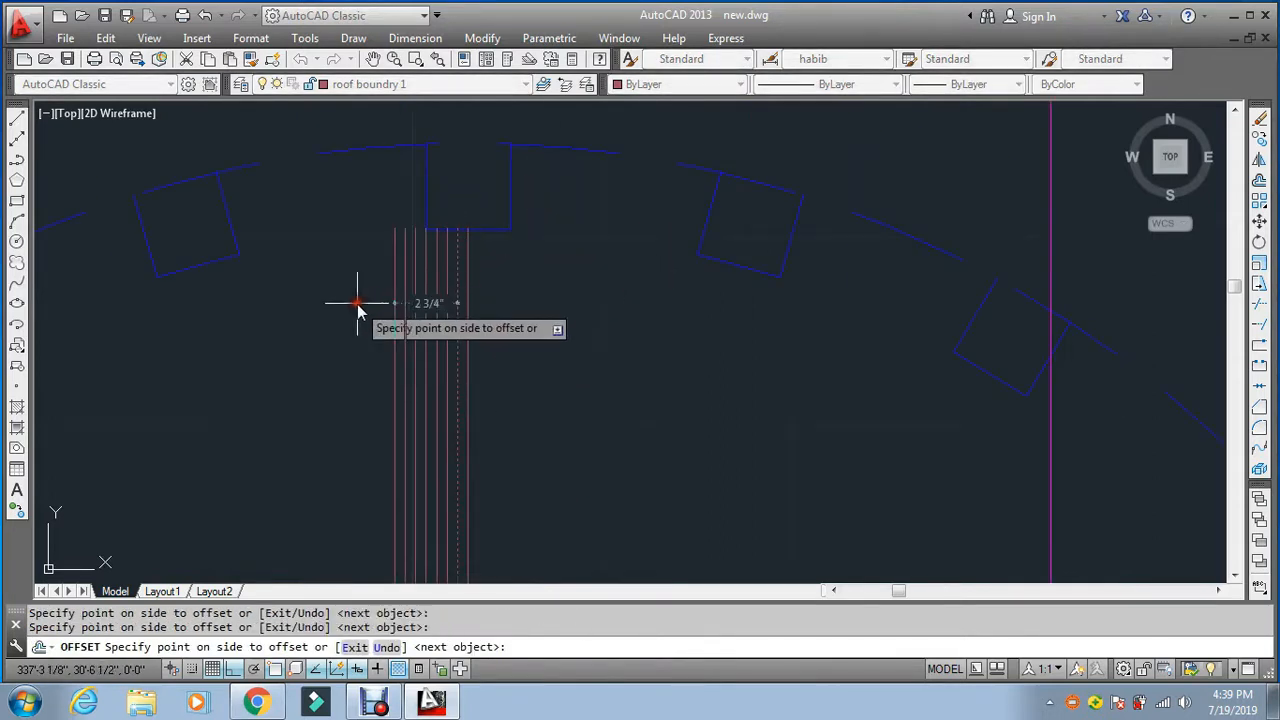
{"action": "left_click", "coordinate": [357, 303]}
{"action": "left_click", "coordinate": [334, 320]}
{"action": "key", "text": "Return"}
{"action": "key", "text": "Escape"}
{"action": "key", "text": "Escape"}
Step: Copy the leftmost ray about 3/4" further left
{"action": "type", "text": "co"}
{"action": "key", "text": "Return"}
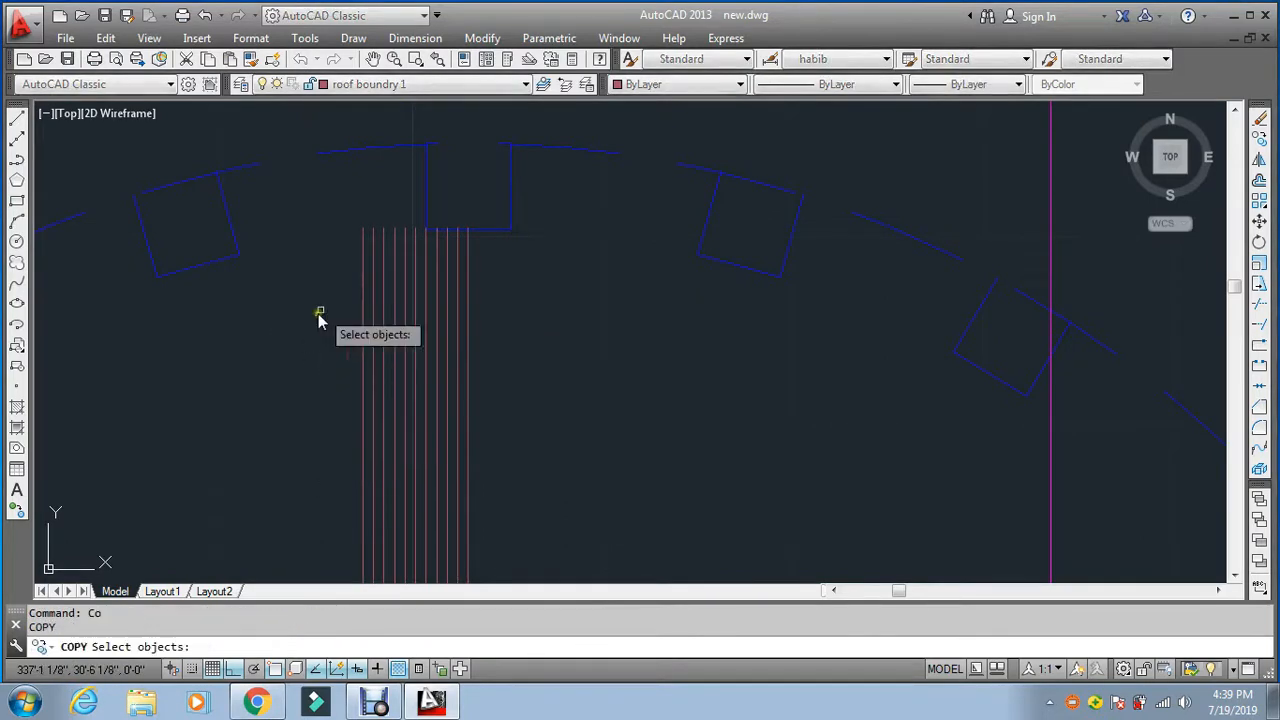
{"action": "scroll", "coordinate": [362, 230], "scroll_direction": "up", "scroll_amount": 5}
{"action": "left_click", "coordinate": [362, 209]}
{"action": "key", "text": "Return"}
{"action": "left_click", "coordinate": [362, 167]}
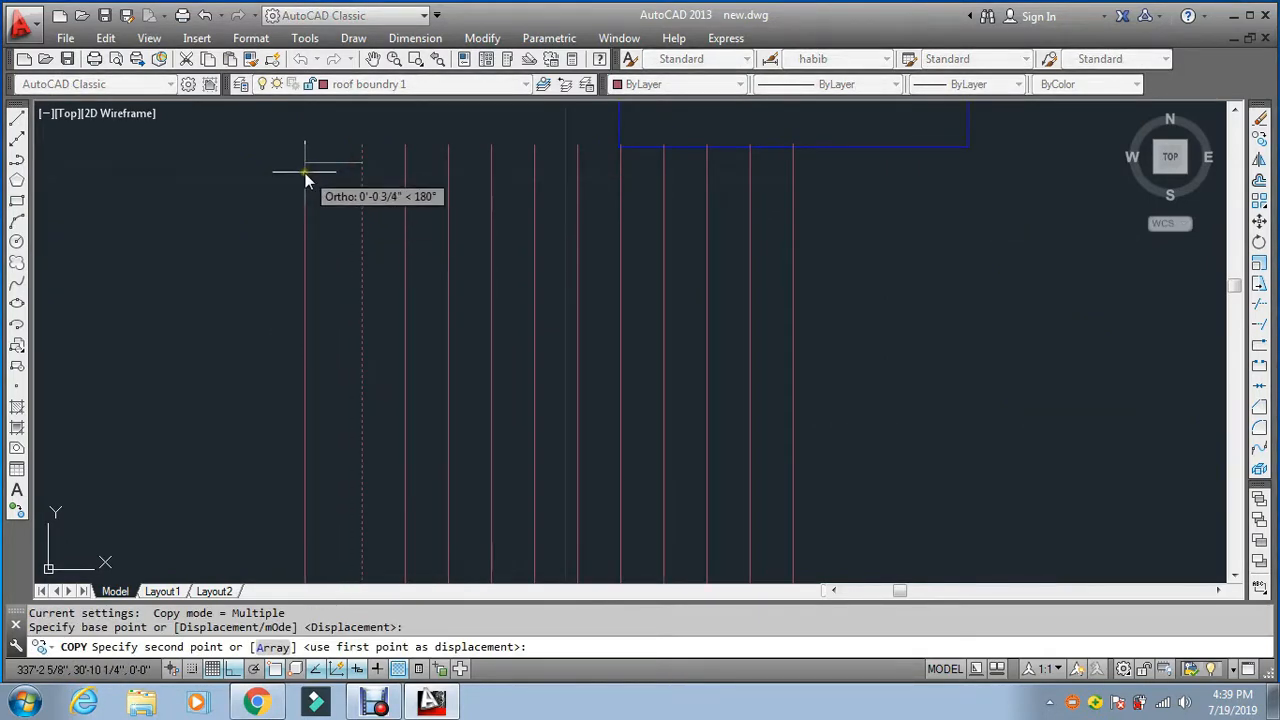
{"action": "left_click", "coordinate": [305, 173]}
{"action": "key", "text": "Escape"}
{"action": "key", "text": "Escape"}
{"action": "key", "text": "Escape"}
Step: Offset the new leftmost ray repeatedly to the left at the picked 3/4" spacing, reaching the next square on the curve
{"action": "type", "text": "o"}
{"action": "key", "text": "Return"}
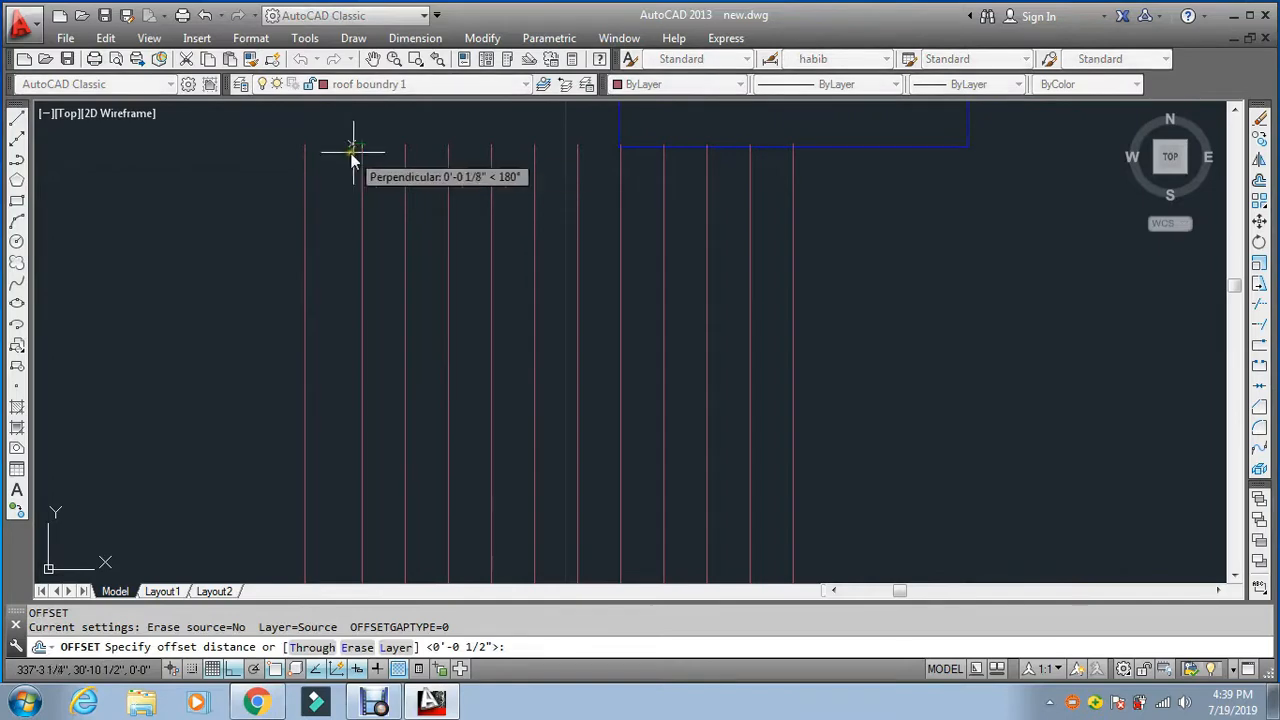
{"action": "left_click", "coordinate": [352, 158]}
{"action": "left_click", "coordinate": [305, 160]}
{"action": "left_click", "coordinate": [305, 186]}
{"action": "scroll", "coordinate": [282, 212], "scroll_direction": "down", "scroll_amount": 6}
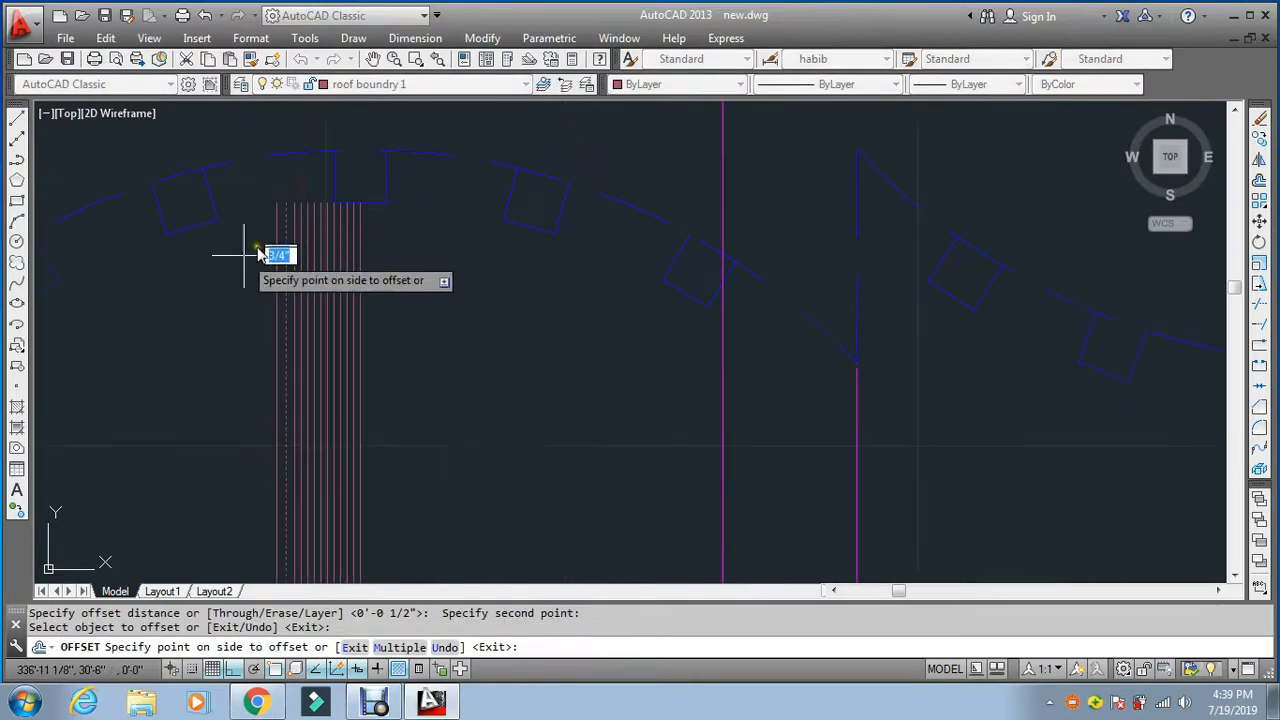
{"action": "type", "text": "m"}
{"action": "key", "text": "Return"}
{"action": "triple_click", "coordinate": [92, 302]}
{"action": "triple_click", "coordinate": [92, 316]}
{"action": "double_click", "coordinate": [97, 326]}
{"action": "key", "text": "Return"}
{"action": "key", "text": "Escape"}
{"action": "key", "text": "Escape"}
{"action": "key", "text": "Escape"}
Step: Offset the leftmost ray repeatedly to the left at a picked spacing of 1 1/4" using the Multiple option
{"action": "type", "text": "c"}
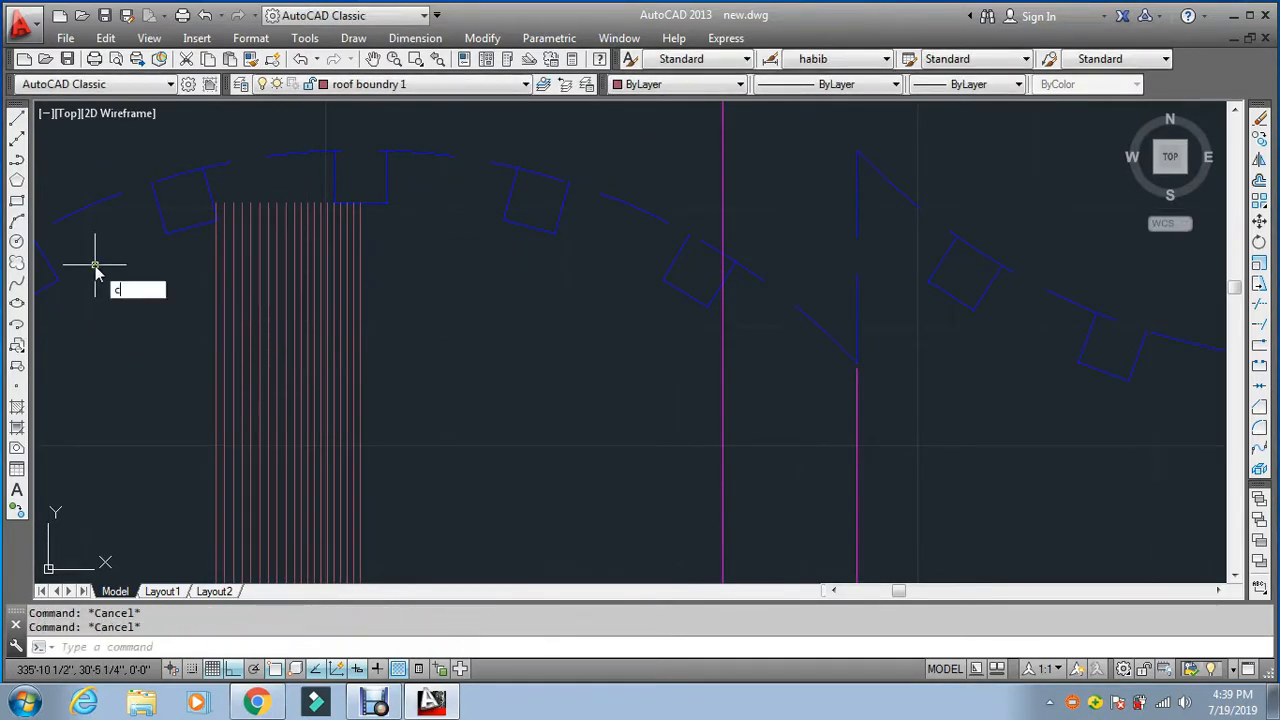
{"action": "type", "text": "o"}
{"action": "key", "text": "Return"}
{"action": "scroll", "coordinate": [149, 184], "scroll_direction": "up", "scroll_amount": 6}
{"action": "left_click", "coordinate": [415, 263]}
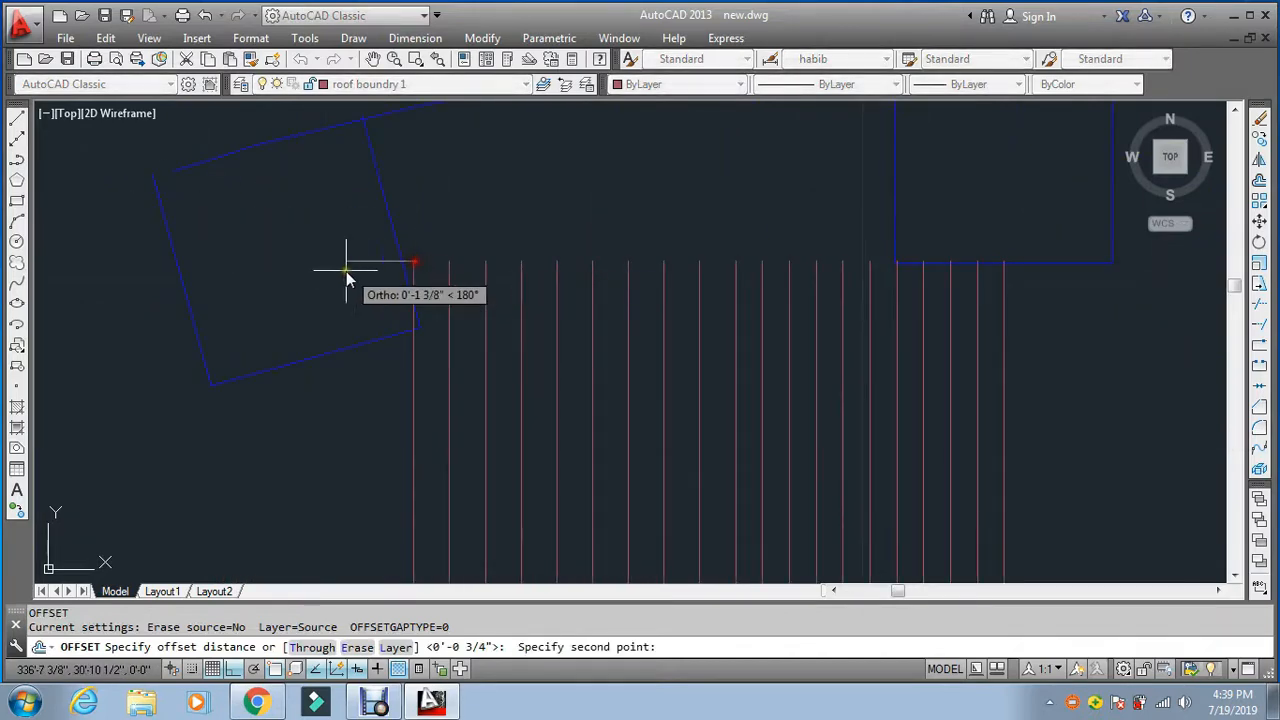
{"action": "left_click", "coordinate": [348, 274]}
{"action": "left_click", "coordinate": [395, 372]}
{"action": "type", "text": "m"}
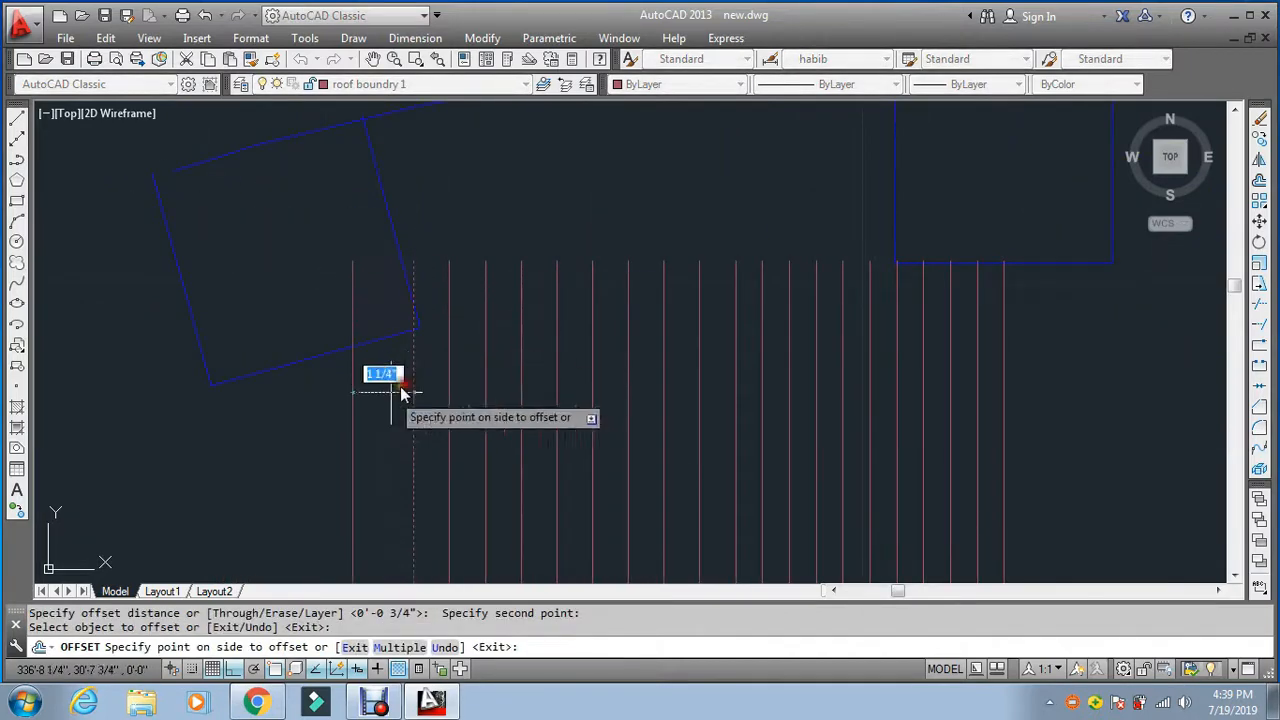
{"action": "key", "text": "Return"}
{"action": "scroll", "coordinate": [309, 388], "scroll_direction": "down", "scroll_amount": 5}
{"action": "scroll", "coordinate": [309, 388], "scroll_direction": "down", "scroll_amount": 2}
{"action": "left_click", "coordinate": [281, 409]}
{"action": "left_click", "coordinate": [256, 432]}
{"action": "left_click", "coordinate": [247, 443]}
{"action": "left_click", "coordinate": [238, 454]}
{"action": "left_click", "coordinate": [234, 457]}
{"action": "left_click", "coordinate": [229, 460]}
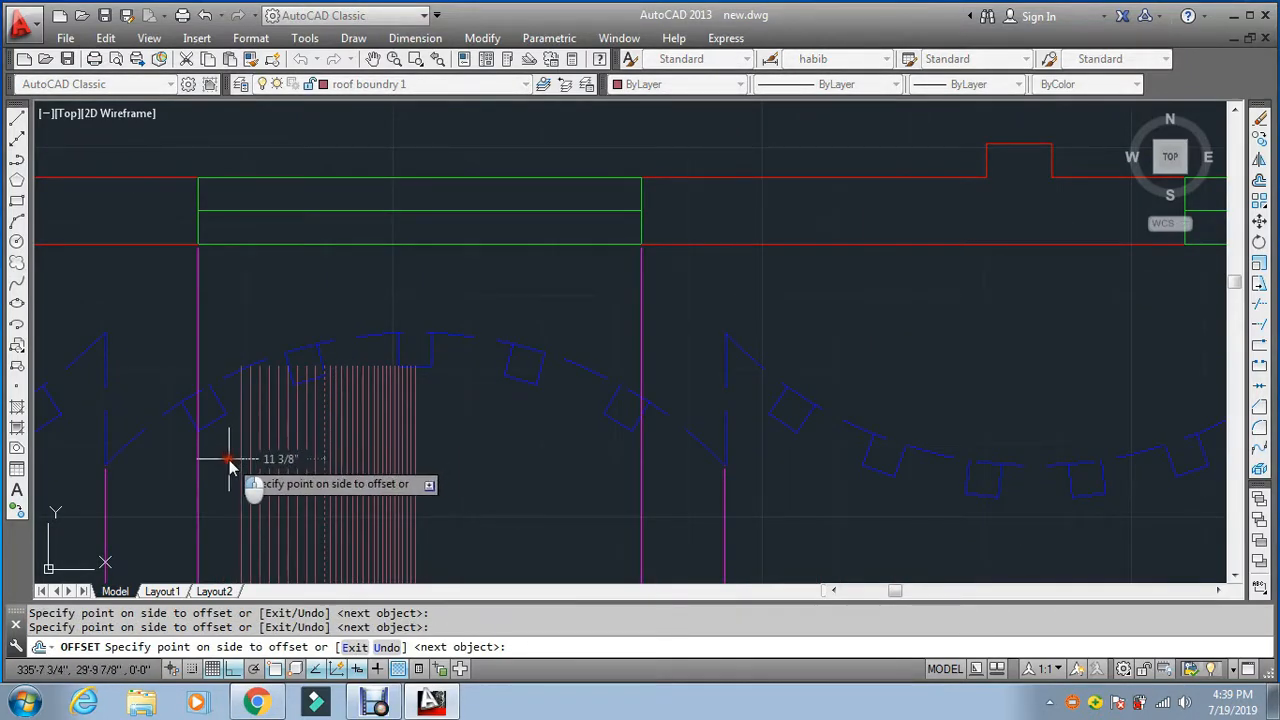
{"action": "key", "text": "Return"}
{"action": "key", "text": "Return"}
Step: Offset the leftmost ray repeatedly to the left at a picked spacing of 1 5/8" using the Multiple option
{"action": "key", "text": "Return"}
{"action": "scroll", "coordinate": [235, 406], "scroll_direction": "up", "scroll_amount": 8}
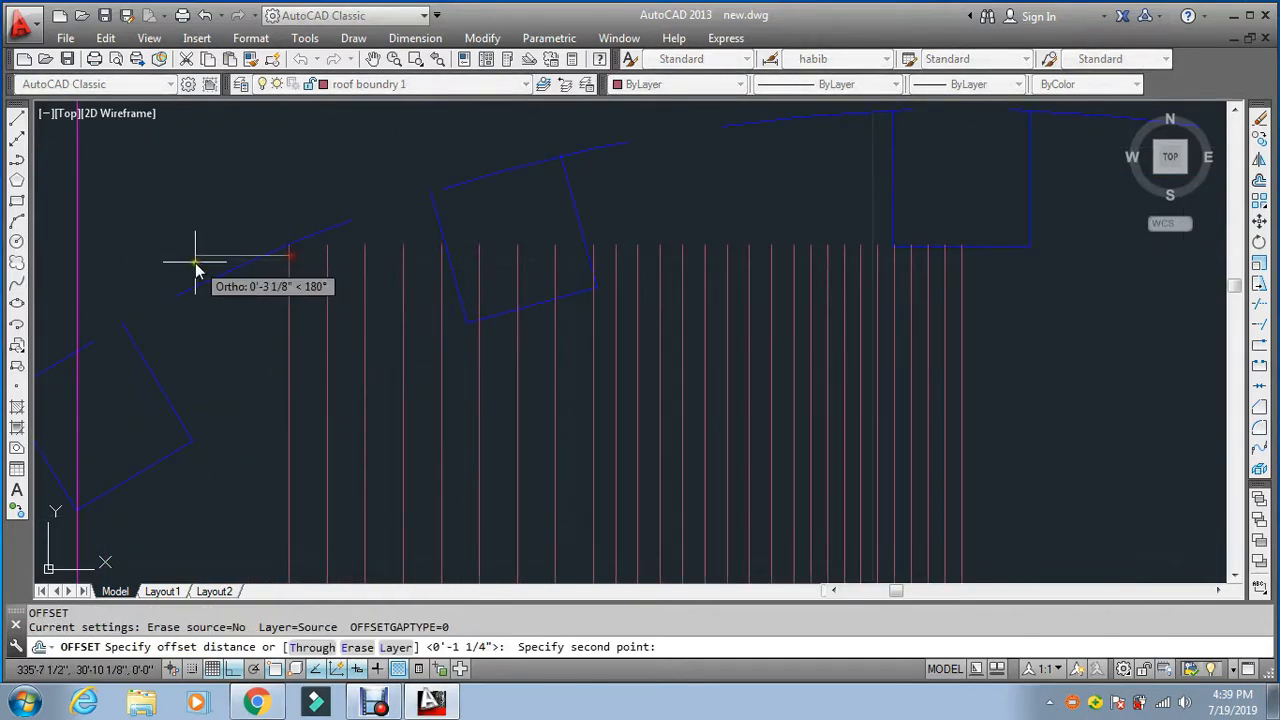
{"action": "scroll", "coordinate": [222, 268], "scroll_direction": "up", "scroll_amount": 4}
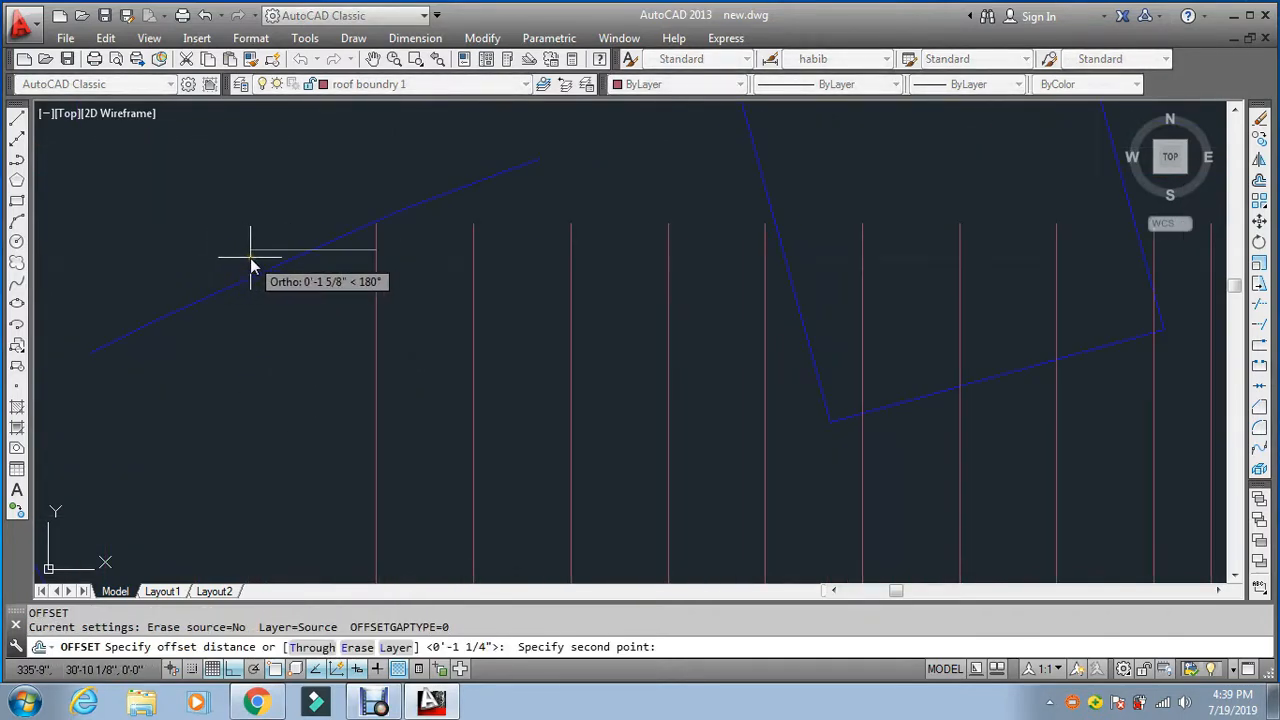
{"action": "left_click", "coordinate": [251, 266]}
{"action": "scroll", "coordinate": [377, 343], "scroll_direction": "down", "scroll_amount": 2}
{"action": "left_click", "coordinate": [377, 343]}
{"action": "scroll", "coordinate": [400, 320], "scroll_direction": "down", "scroll_amount": 10}
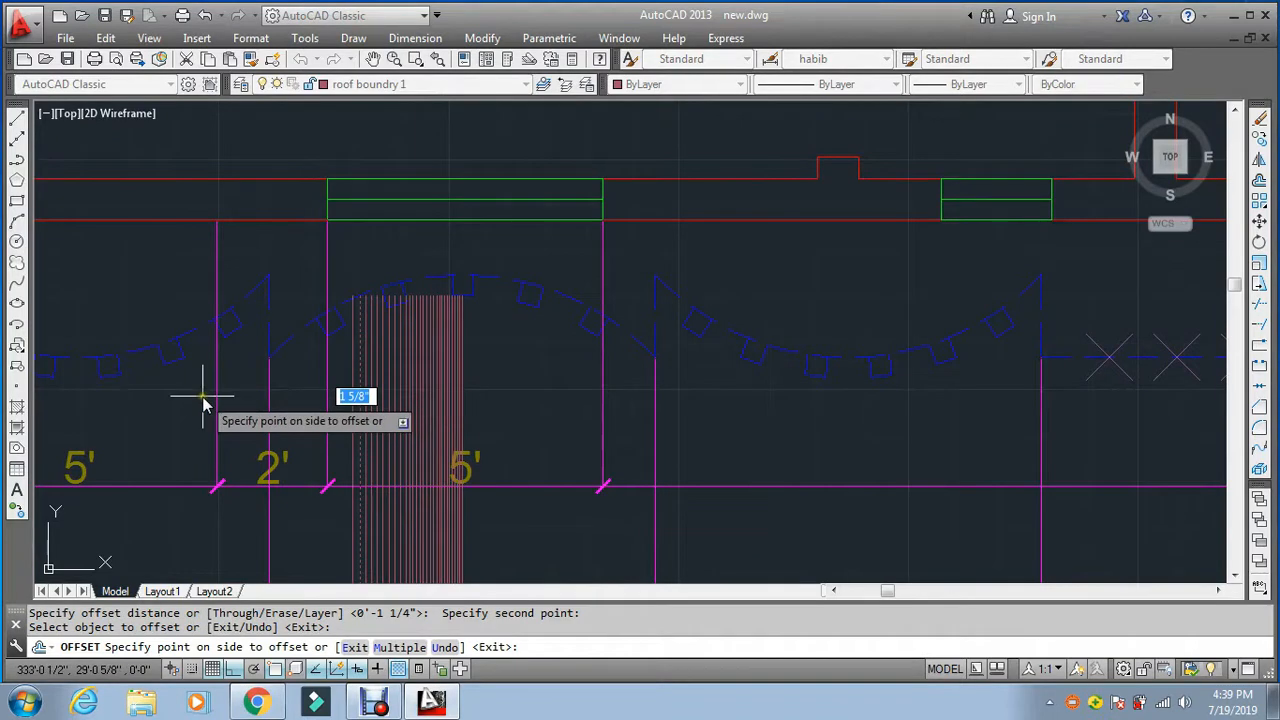
{"action": "key", "text": "m"}
{"action": "key", "text": "Return"}
{"action": "left_click", "coordinate": [225, 375]}
{"action": "key", "text": "Return"}
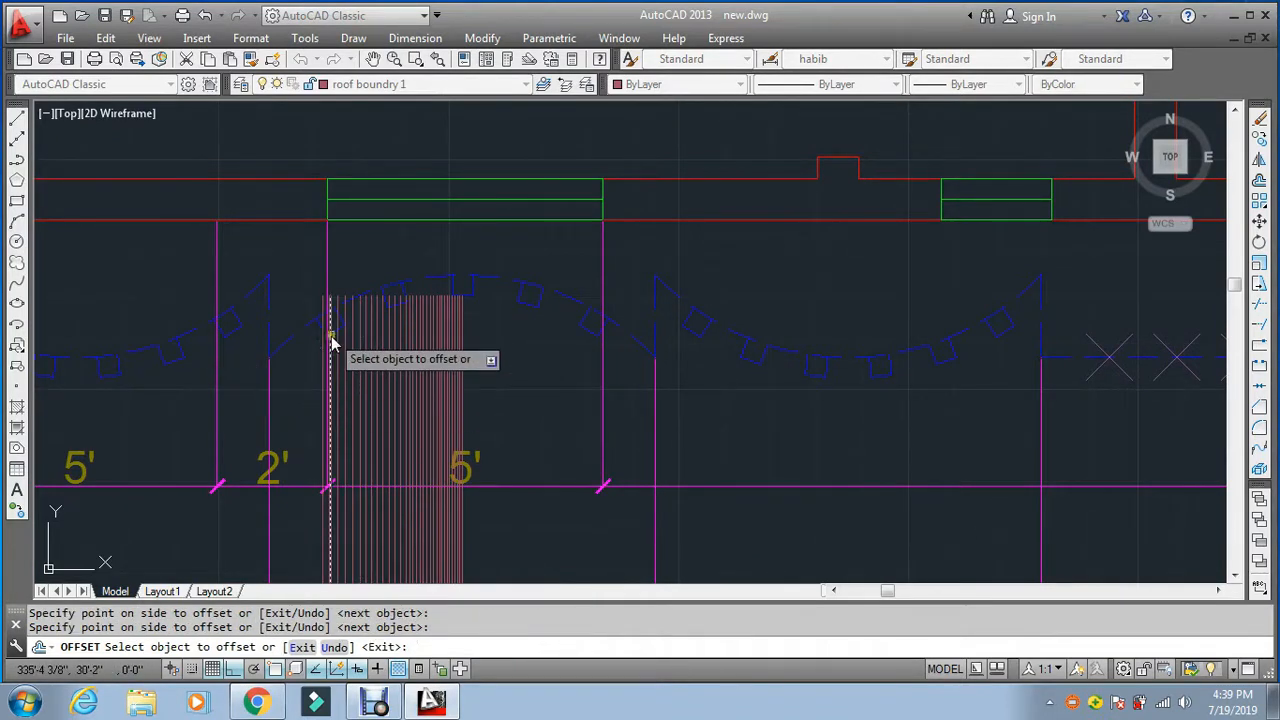
{"action": "key", "text": "Escape"}
{"action": "key", "text": "Escape"}
Step: Offset the new leftmost ray repeatedly at a picked 2 3/8" spacing with the Multiple option, up to the curve's left end
{"action": "scroll", "coordinate": [314, 343], "scroll_direction": "up", "scroll_amount": 3}
{"action": "key", "text": "Return"}
{"action": "left_click", "coordinate": [295, 258]}
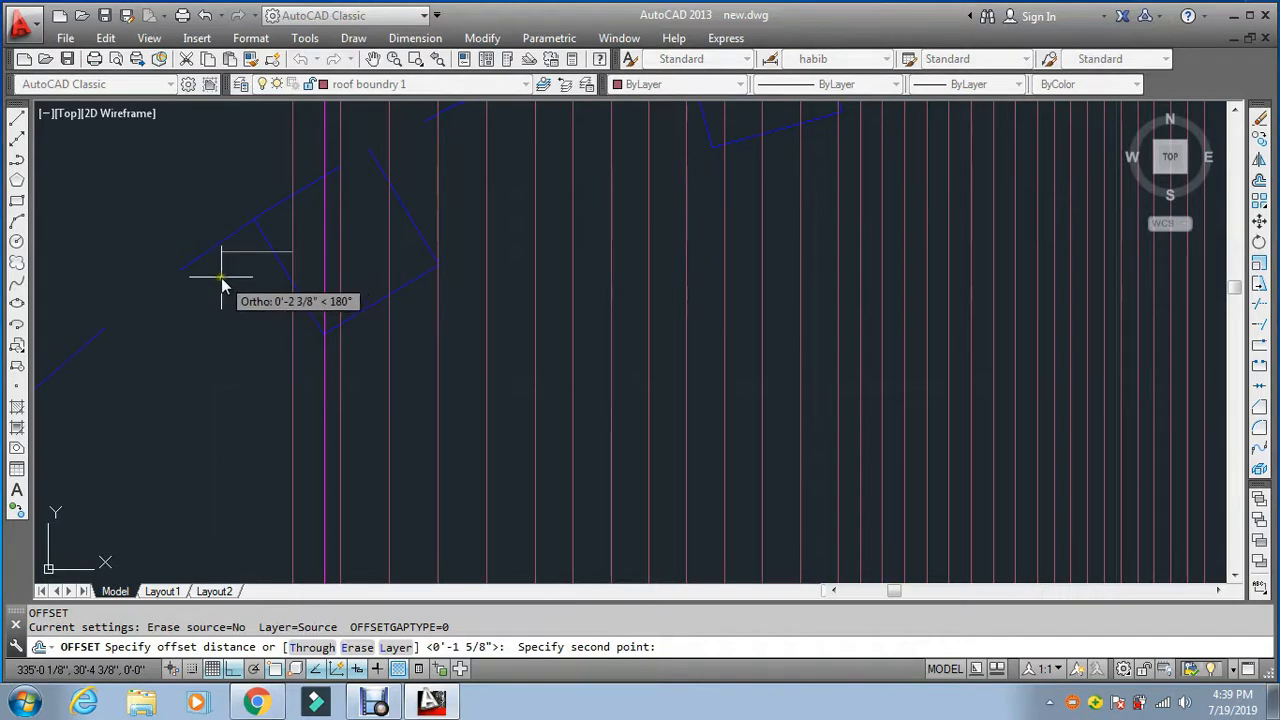
{"action": "left_click", "coordinate": [221, 277]}
{"action": "left_click", "coordinate": [296, 336]}
{"action": "type", "text": "m"}
{"action": "key", "text": "Return"}
{"action": "scroll", "coordinate": [168, 328], "scroll_direction": "down", "scroll_amount": 4}
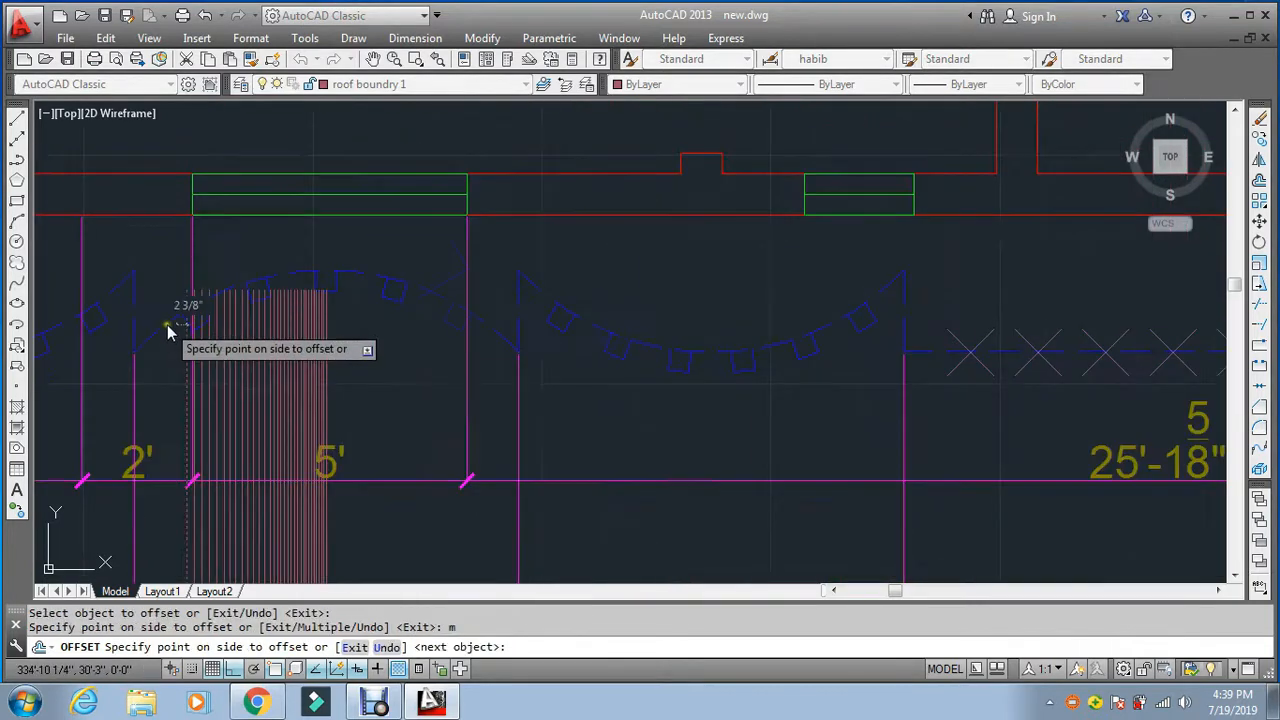
{"action": "left_click", "coordinate": [86, 349]}
{"action": "left_click", "coordinate": [88, 355]}
{"action": "left_click", "coordinate": [92, 366]}
{"action": "left_click", "coordinate": [94, 374]}
{"action": "left_click", "coordinate": [66, 384]}
{"action": "key", "text": "Return"}
{"action": "key", "text": "Escape"}
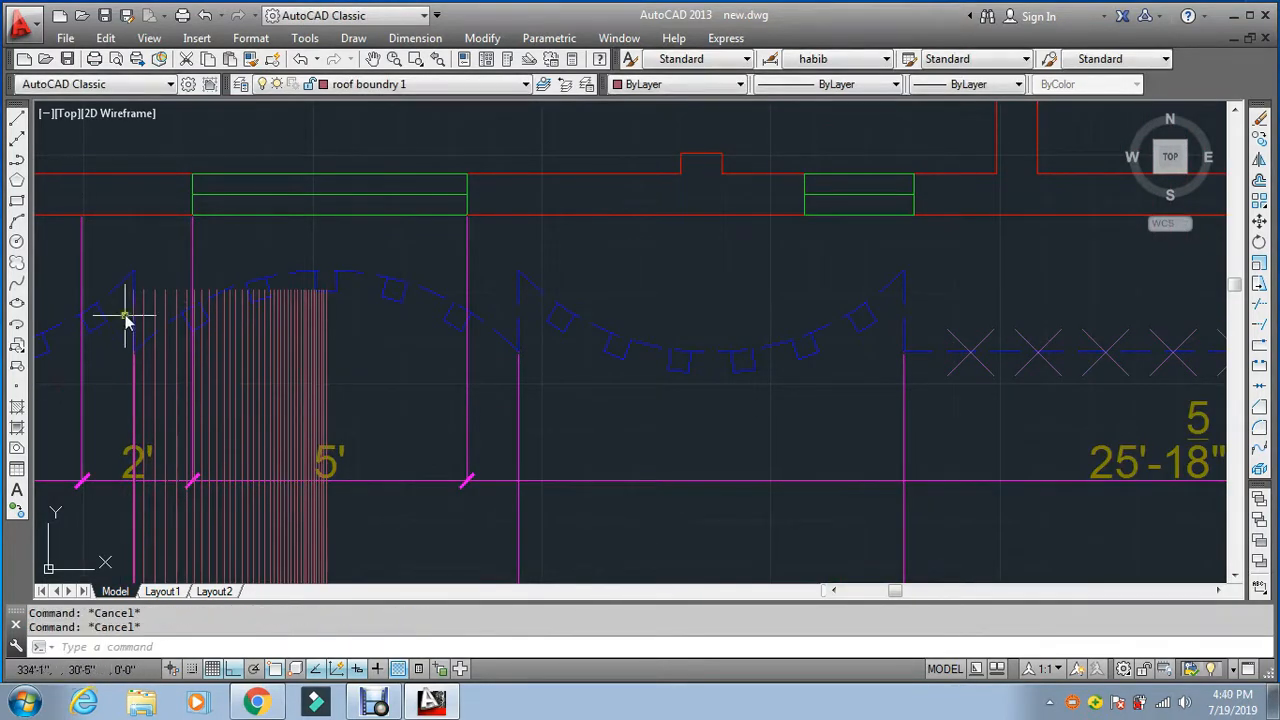
Step: Mirror all the shading rays about the vertical centre line of the middle balcony panel, keeping the originals
{"action": "scroll", "coordinate": [126, 318], "scroll_direction": "down", "scroll_amount": 5}
{"action": "middle_click_drag", "start_coordinate": [140, 371], "coordinate": [252, 288]}
{"action": "type", "text": "mi"}
{"action": "key", "text": "Return"}
{"action": "scroll", "coordinate": [235, 304], "scroll_direction": "down", "scroll_amount": 1}
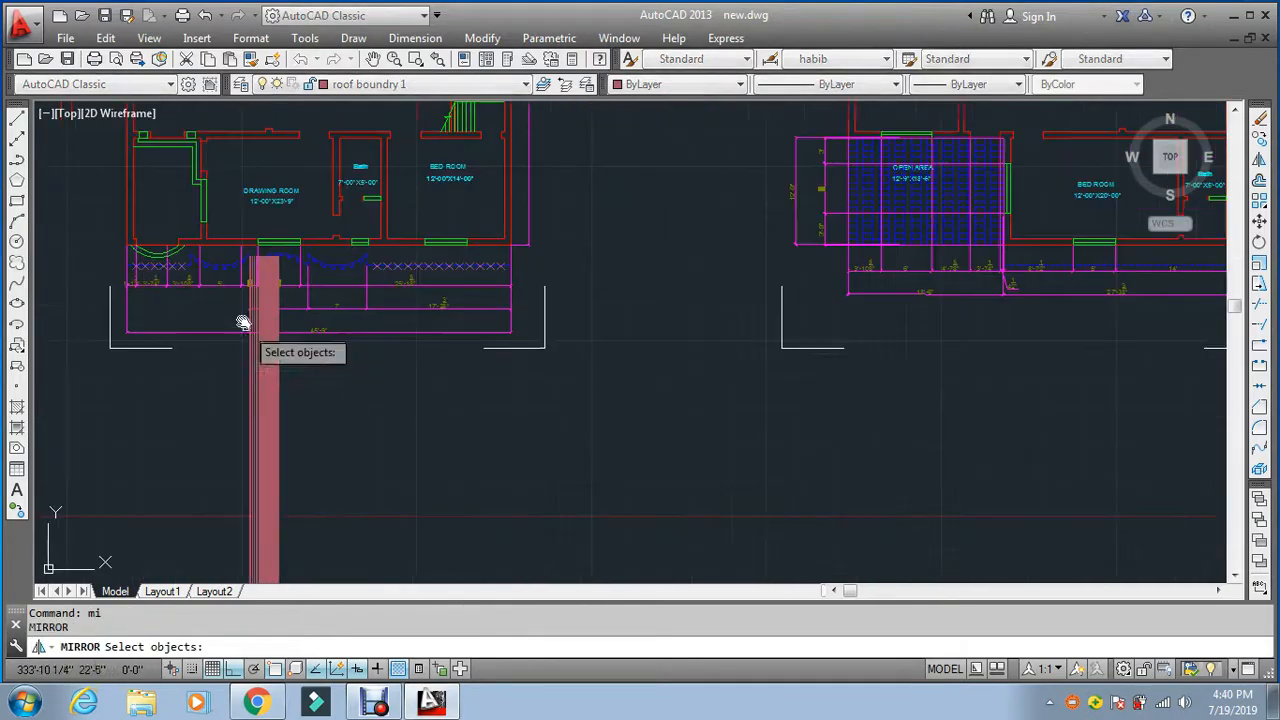
{"action": "scroll", "coordinate": [238, 394], "scroll_direction": "up", "scroll_amount": 2}
{"action": "left_click", "coordinate": [386, 338]}
{"action": "left_click", "coordinate": [168, 386]}
{"action": "scroll", "coordinate": [253, 323], "scroll_direction": "down", "scroll_amount": 5}
{"action": "scroll", "coordinate": [253, 323], "scroll_direction": "up", "scroll_amount": 8}
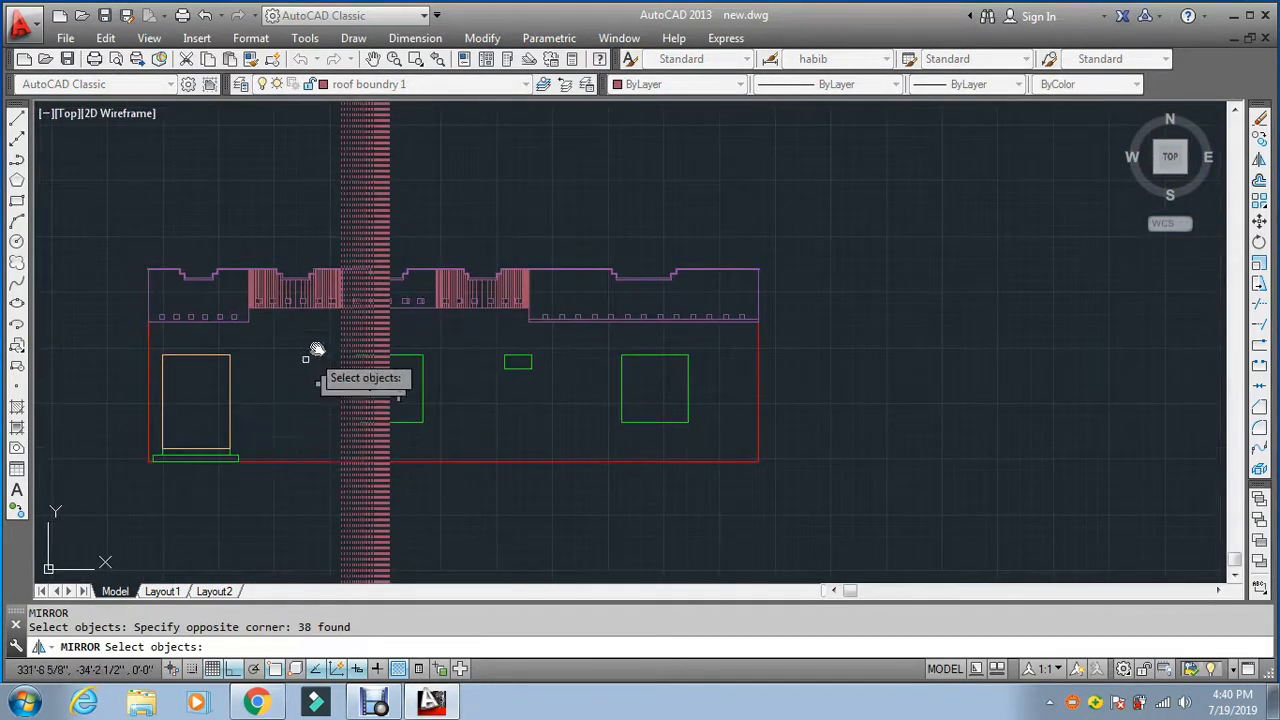
{"action": "key", "text": "Return"}
{"action": "left_click", "coordinate": [398, 498]}
{"action": "scroll", "coordinate": [398, 498], "scroll_direction": "down", "scroll_amount": 3}
{"action": "scroll", "coordinate": [406, 294], "scroll_direction": "up", "scroll_amount": 5}
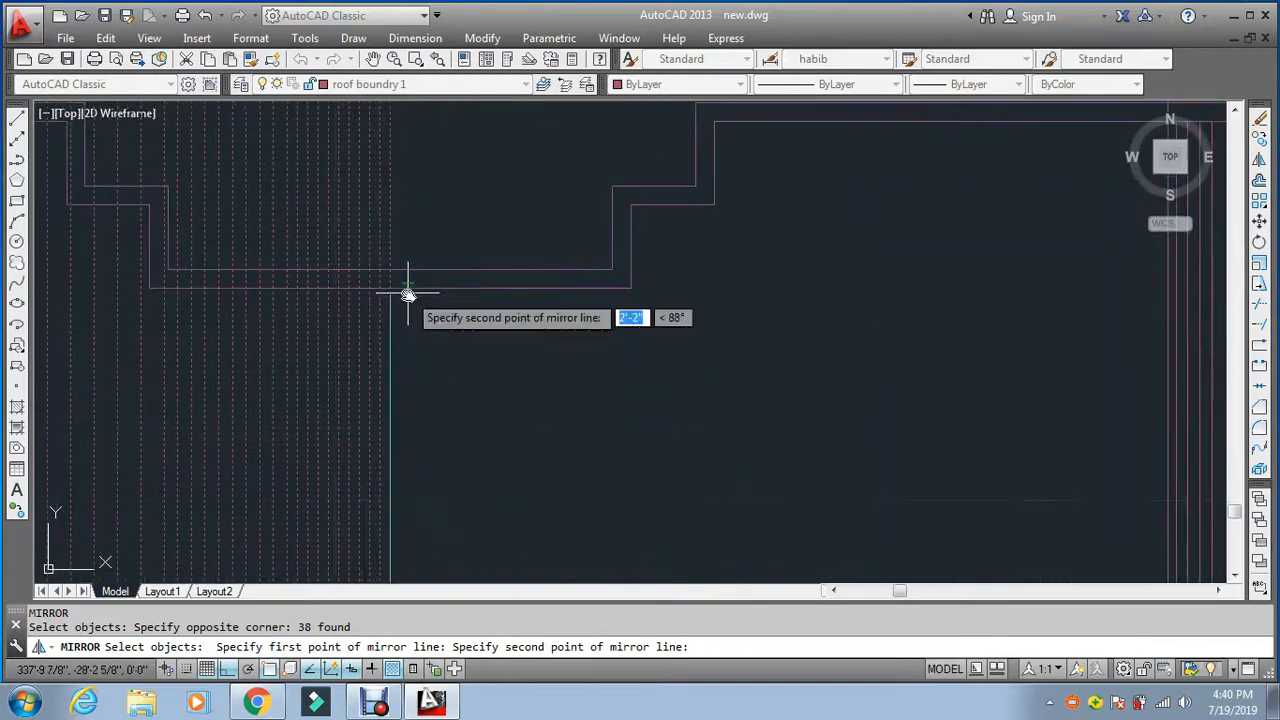
{"action": "left_click", "coordinate": [378, 283]}
{"action": "key", "text": "Return"}
{"action": "key", "text": "Escape"}
{"action": "key", "text": "Escape"}
Step: Trim the rays above and below the middle panel, using its stepped inner top outline and bottom line as cutting edges
{"action": "scroll", "coordinate": [378, 276], "scroll_direction": "down", "scroll_amount": 8}
{"action": "scroll", "coordinate": [378, 275], "scroll_direction": "down", "scroll_amount": 2}
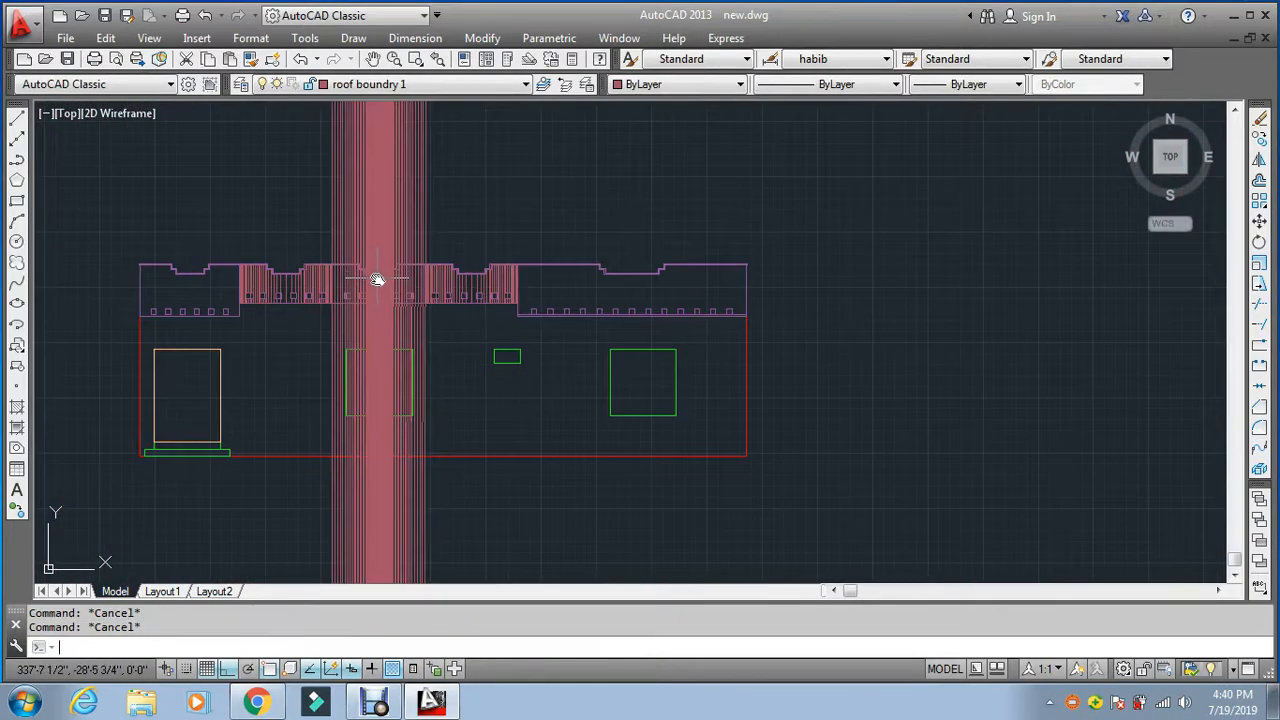
{"action": "type", "text": "tr"}
{"action": "key", "text": "Return"}
{"action": "scroll", "coordinate": [400, 290], "scroll_direction": "up", "scroll_amount": 6}
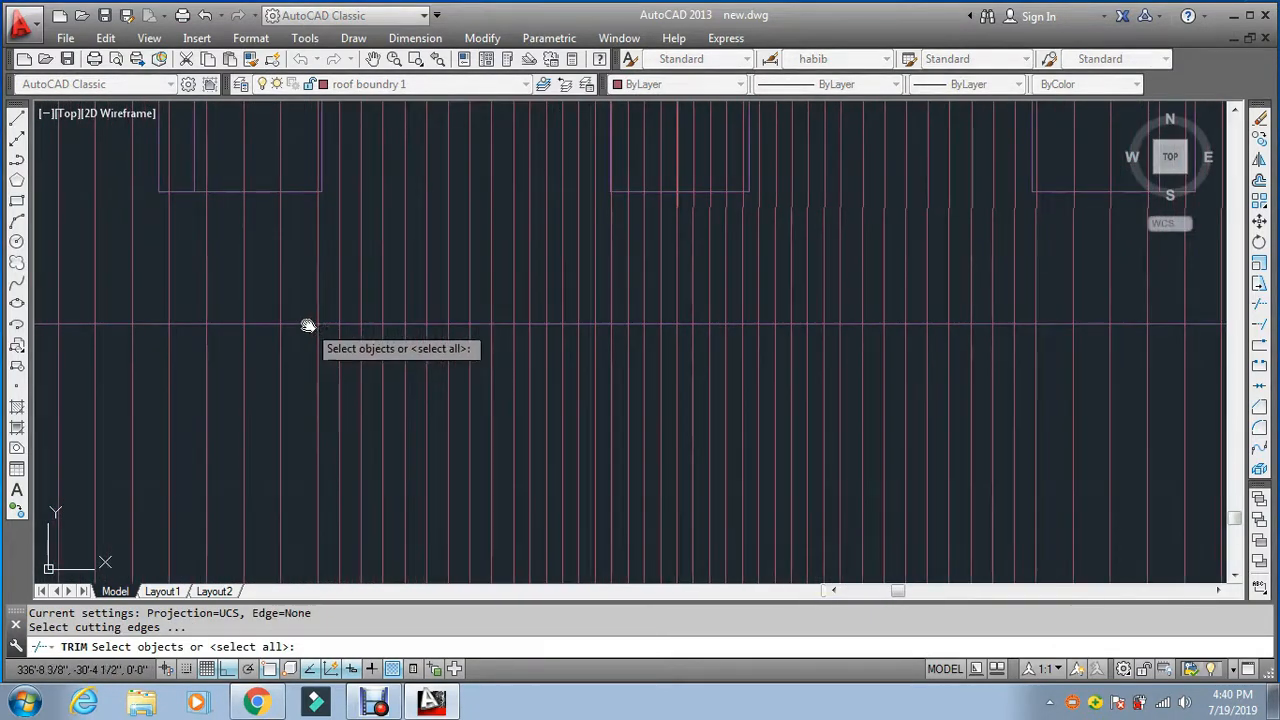
{"action": "left_click", "coordinate": [307, 325]}
{"action": "scroll", "coordinate": [228, 193], "scroll_direction": "up", "scroll_amount": 4}
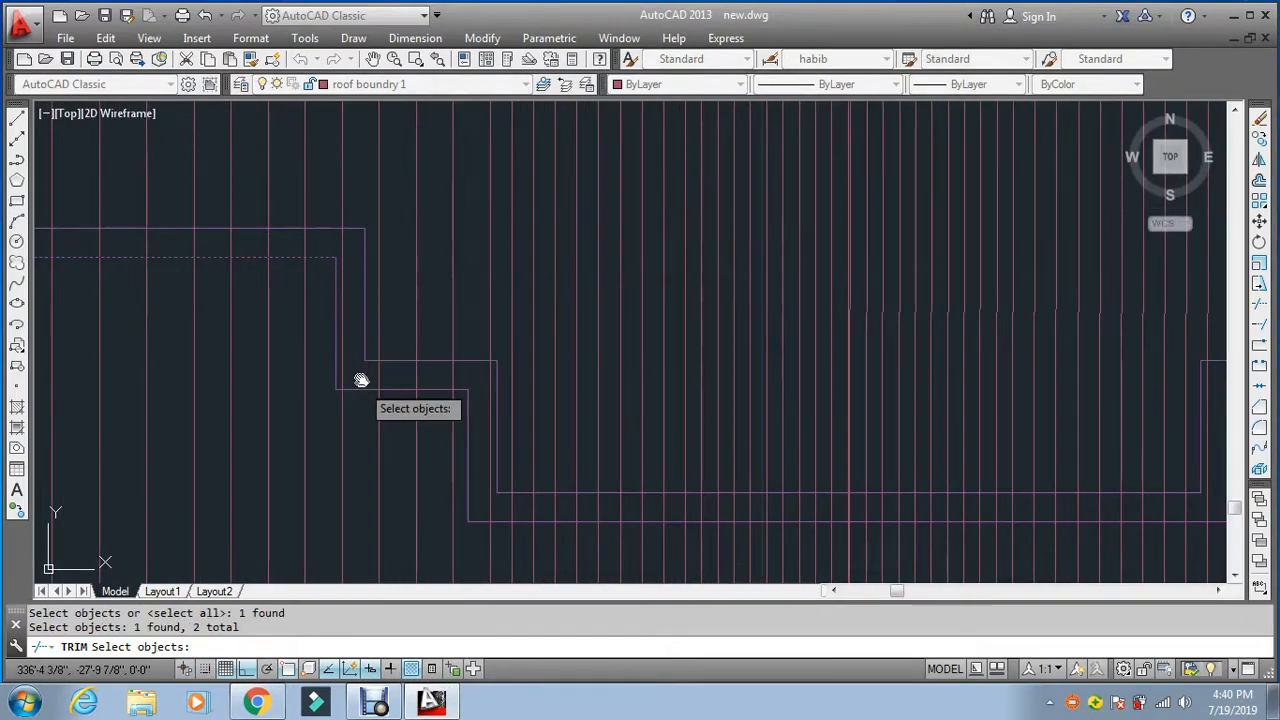
{"action": "left_click", "coordinate": [480, 521]}
{"action": "scroll", "coordinate": [500, 380], "scroll_direction": "down", "scroll_amount": 3}
{"action": "scroll", "coordinate": [583, 394], "scroll_direction": "up", "scroll_amount": 5}
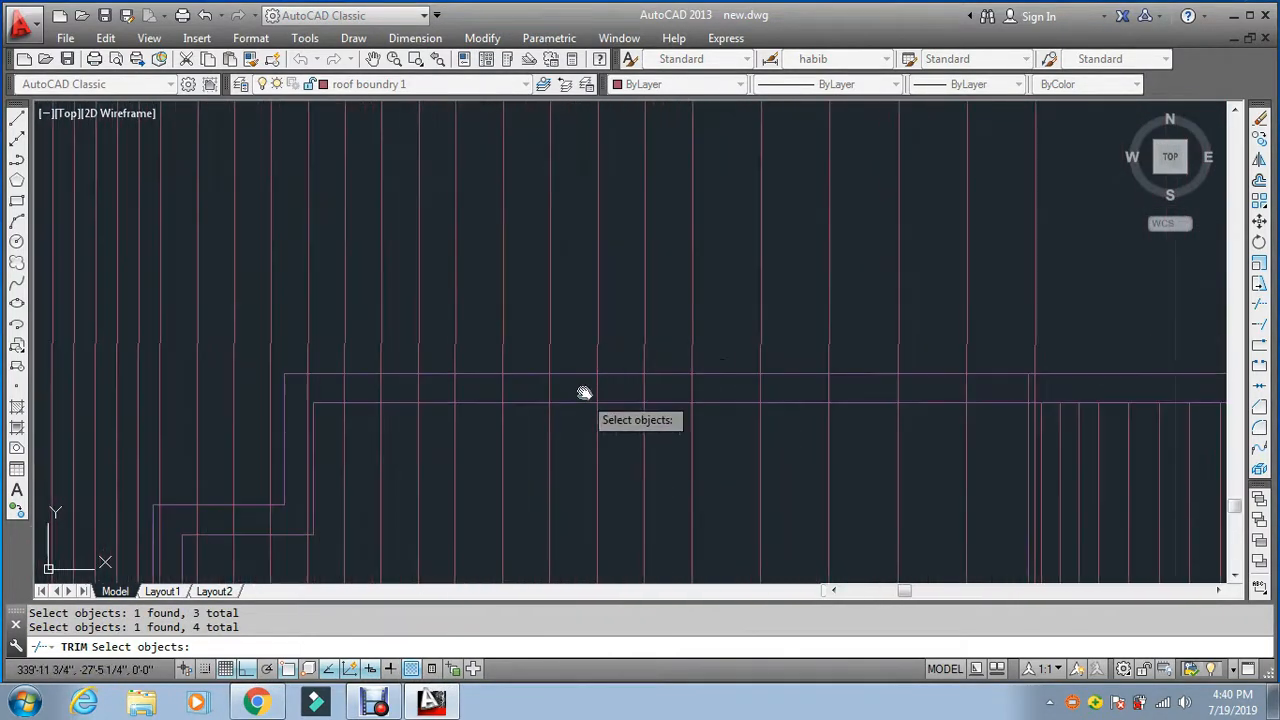
{"action": "scroll", "coordinate": [562, 409], "scroll_direction": "down", "scroll_amount": 2}
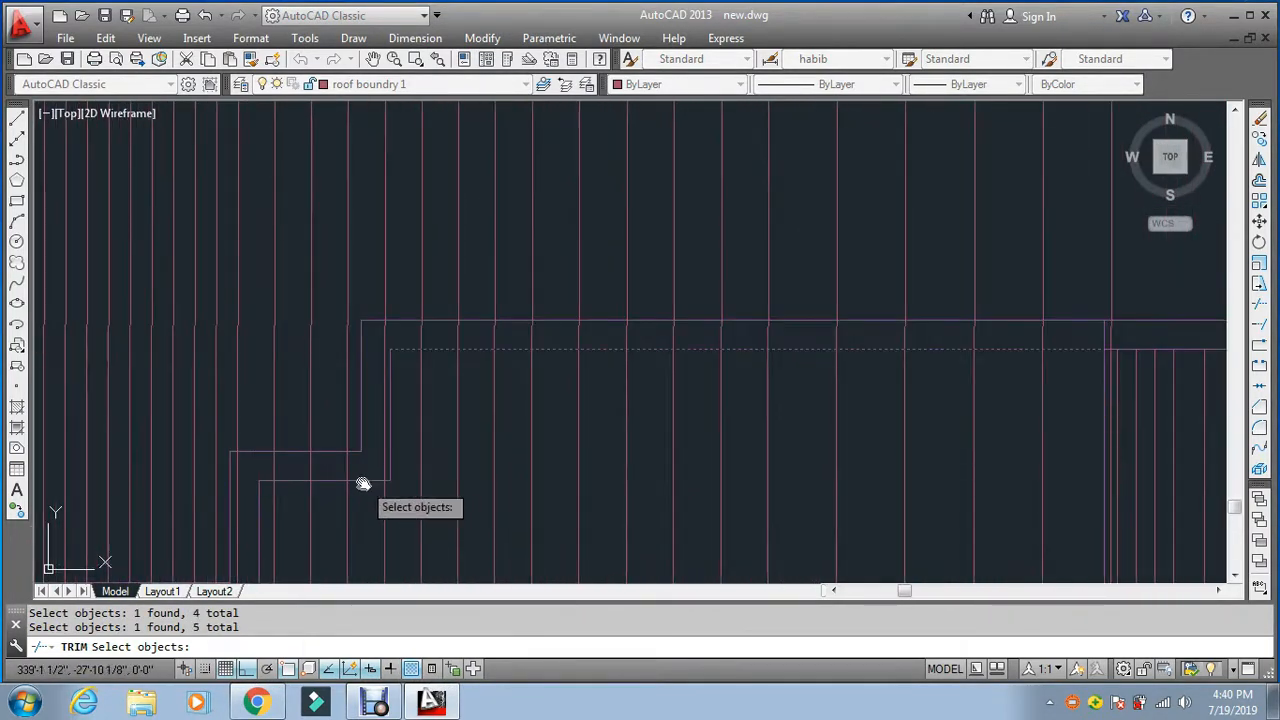
{"action": "left_click", "coordinate": [363, 484]}
{"action": "scroll", "coordinate": [331, 451], "scroll_direction": "down", "scroll_amount": 5}
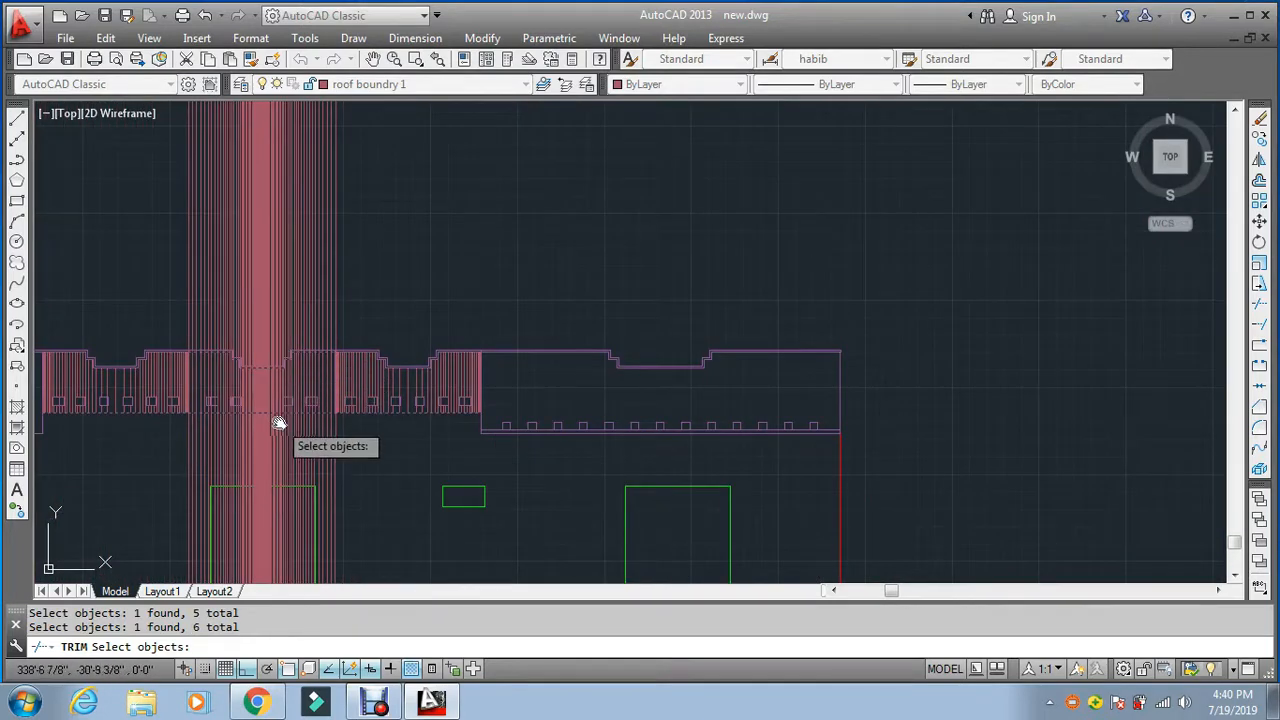
{"action": "scroll", "coordinate": [279, 423], "scroll_direction": "up", "scroll_amount": 3}
{"action": "scroll", "coordinate": [391, 360], "scroll_direction": "down", "scroll_amount": 2}
{"action": "scroll", "coordinate": [455, 234], "scroll_direction": "up", "scroll_amount": 1}
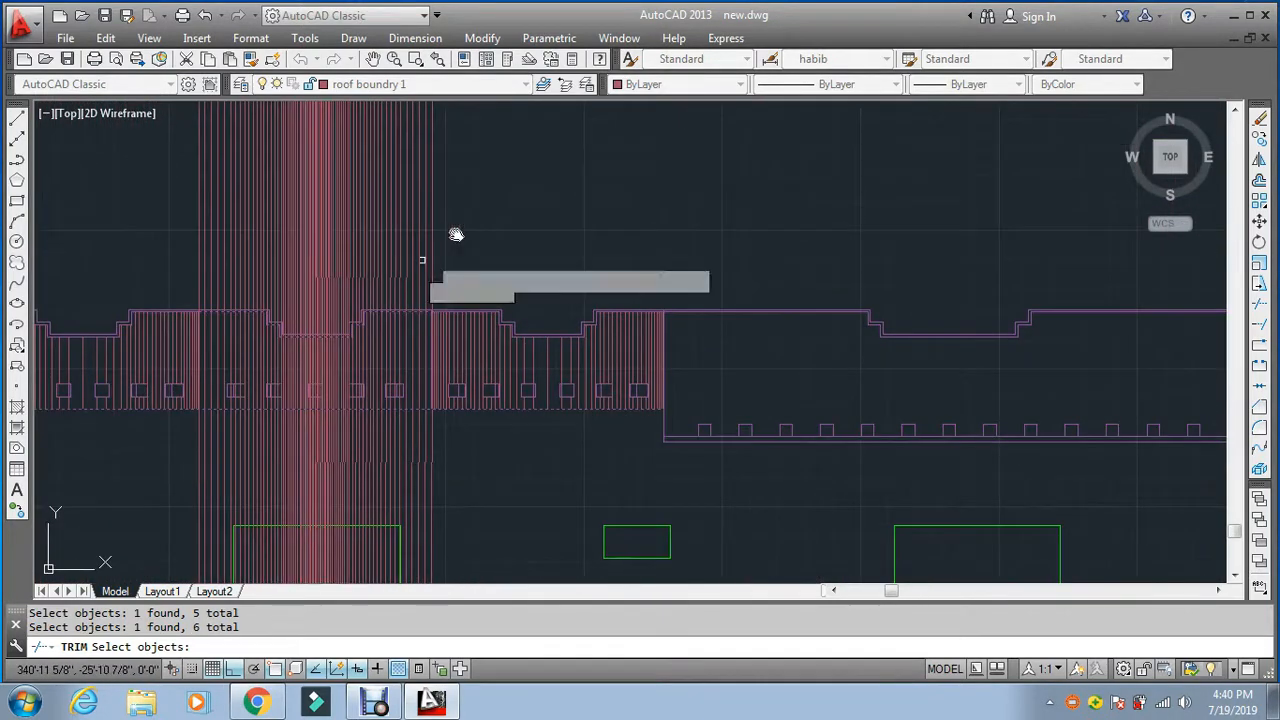
{"action": "right_click", "coordinate": [455, 234]}
{"action": "left_click", "coordinate": [516, 172]}
{"action": "left_click", "coordinate": [146, 226]}
{"action": "scroll", "coordinate": [334, 224], "scroll_direction": "down", "scroll_amount": 5}
{"action": "left_click", "coordinate": [364, 379]}
{"action": "left_click", "coordinate": [197, 430]}
{"action": "key", "text": "Escape"}
{"action": "scroll", "coordinate": [304, 203], "scroll_direction": "up", "scroll_amount": 3}
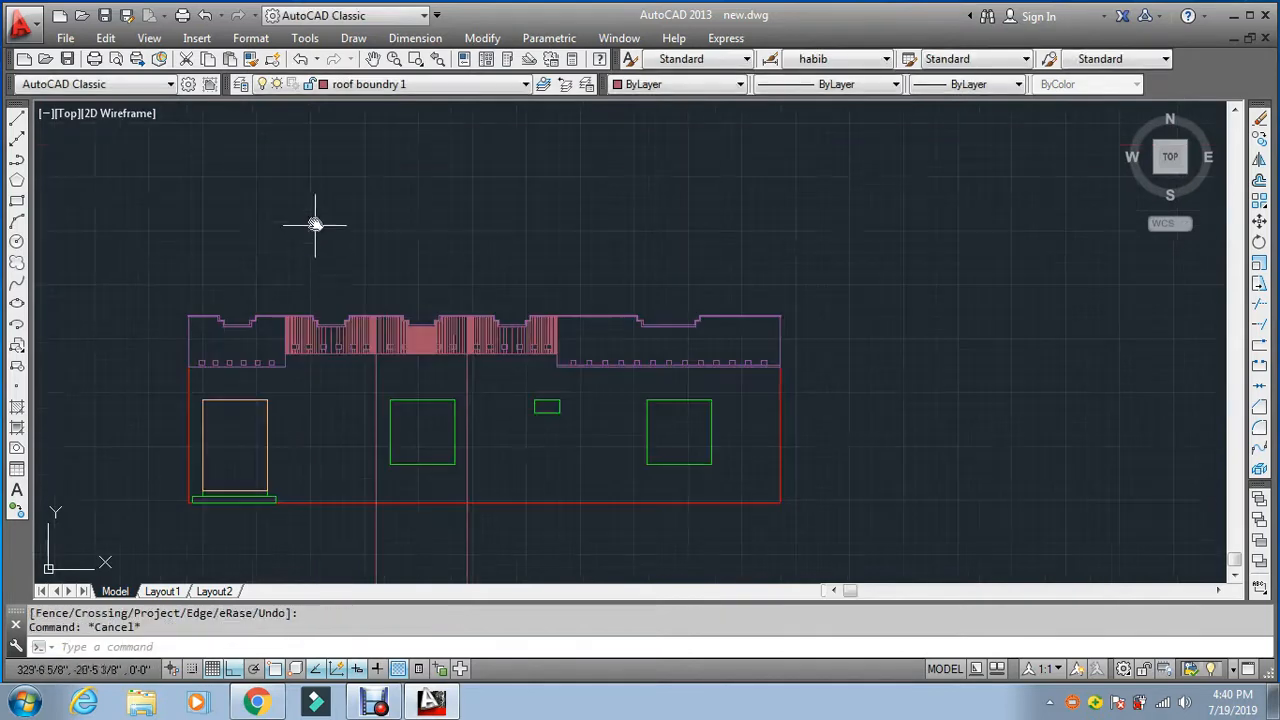
Step: Trim the shading lines out of the two leftmost squares of the middle panel, using all objects as cutting edges
{"action": "key", "text": "Escape"}
{"action": "scroll", "coordinate": [425, 352], "scroll_direction": "up", "scroll_amount": 3}
{"action": "type", "text": "tr"}
{"action": "key", "text": "Return"}
{"action": "key", "text": "Return"}
{"action": "scroll", "coordinate": [393, 316], "scroll_direction": "up", "scroll_amount": 3}
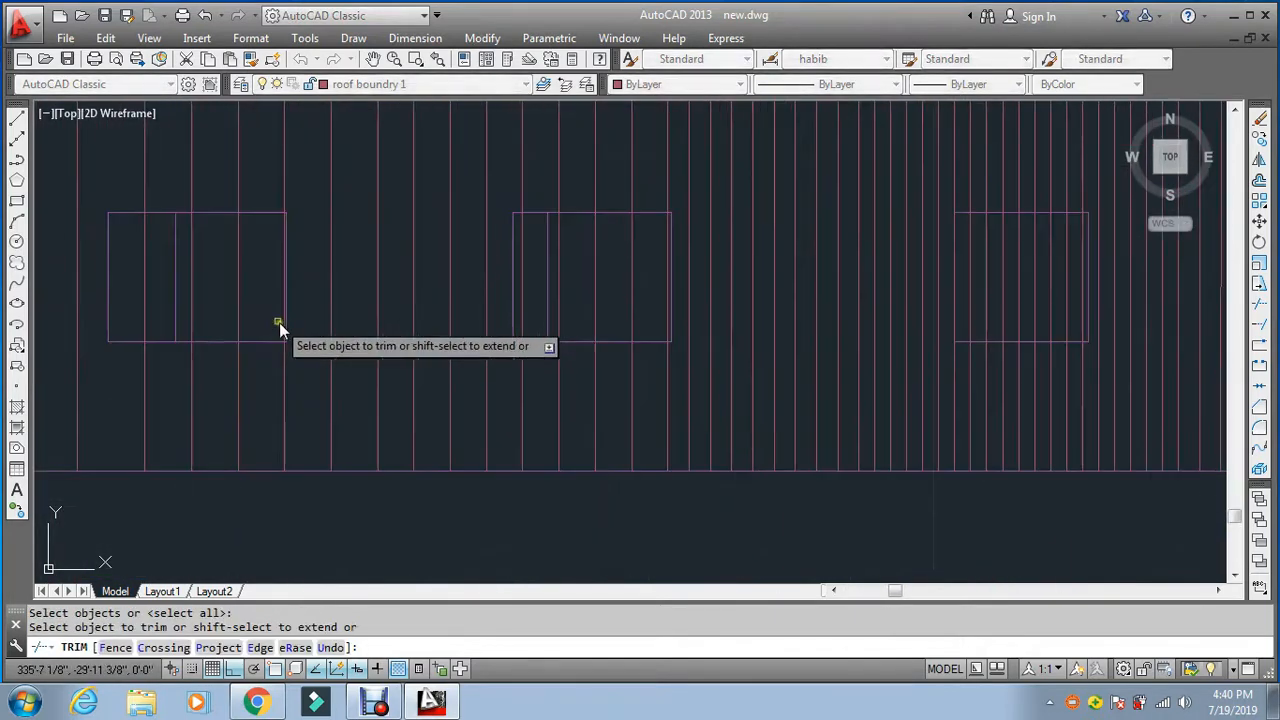
{"action": "left_click", "coordinate": [286, 251]}
{"action": "left_click", "coordinate": [181, 286]}
{"action": "left_click", "coordinate": [146, 255]}
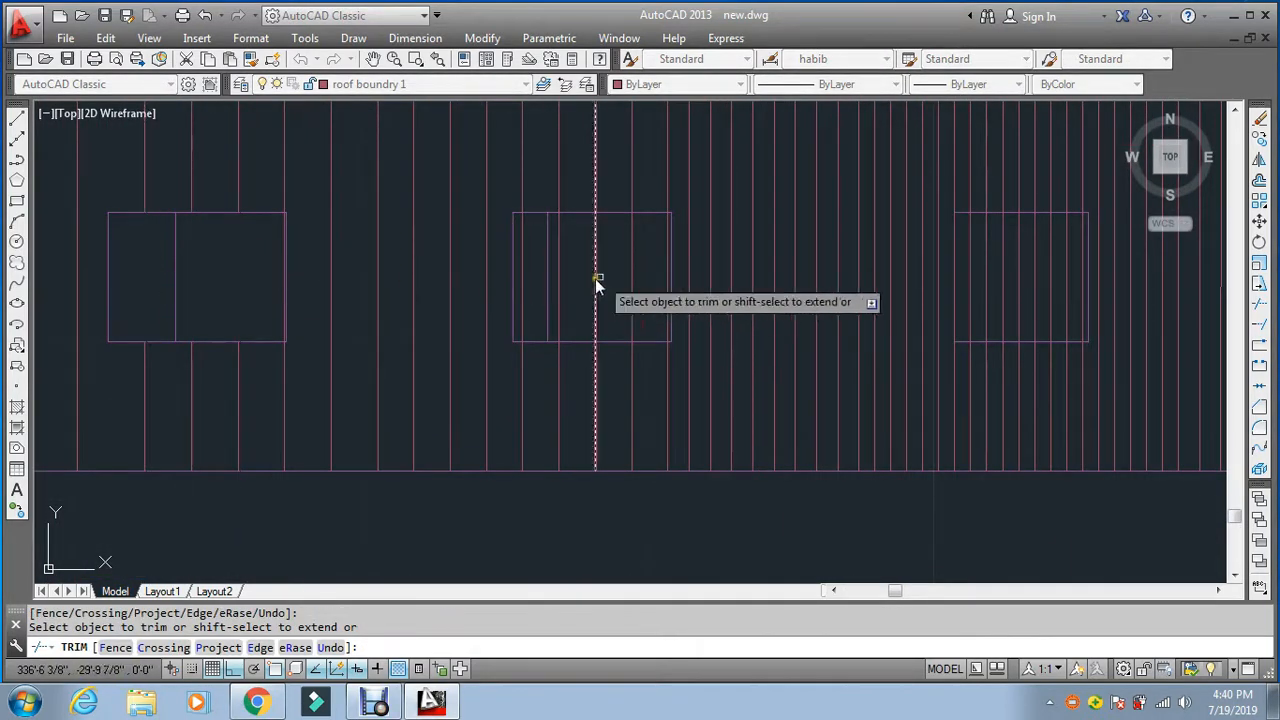
{"action": "left_click", "coordinate": [643, 269]}
{"action": "left_click", "coordinate": [552, 290]}
{"action": "left_click", "coordinate": [670, 252]}
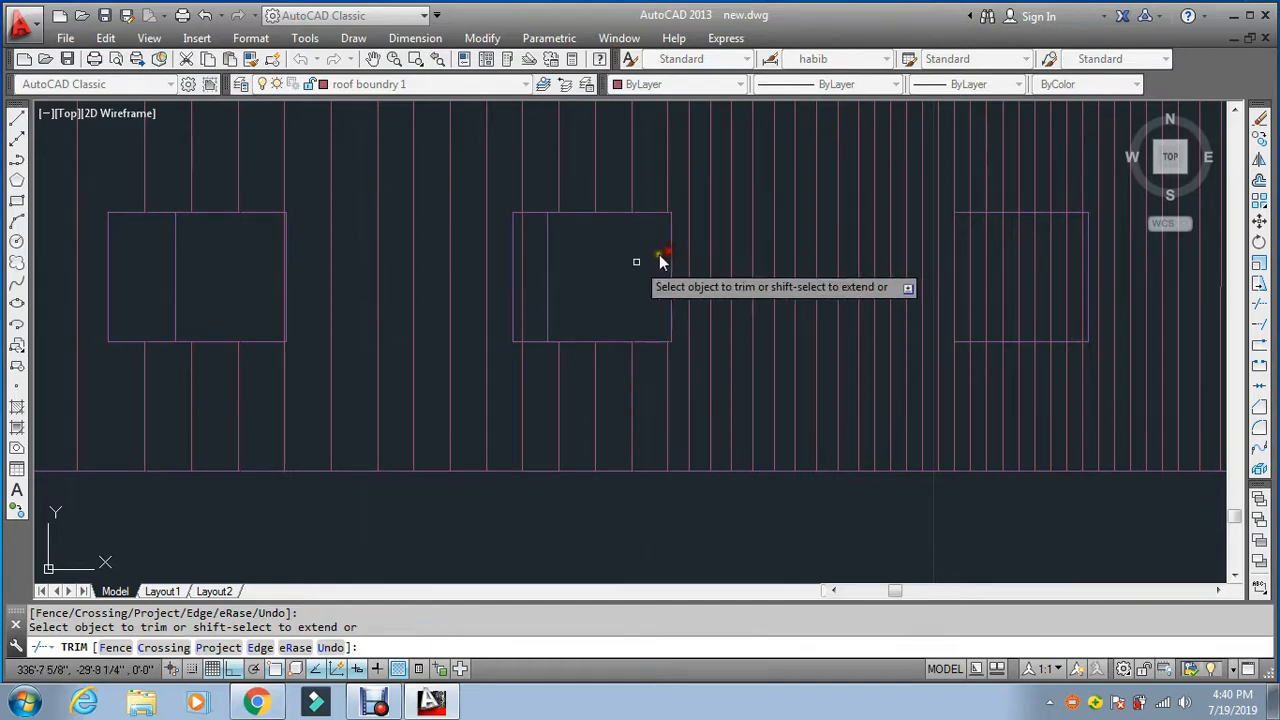
Step: Trim the shading lines out of the middle panel's central square and the square to its right
{"action": "scroll", "coordinate": [737, 290], "scroll_direction": "down", "scroll_amount": 4}
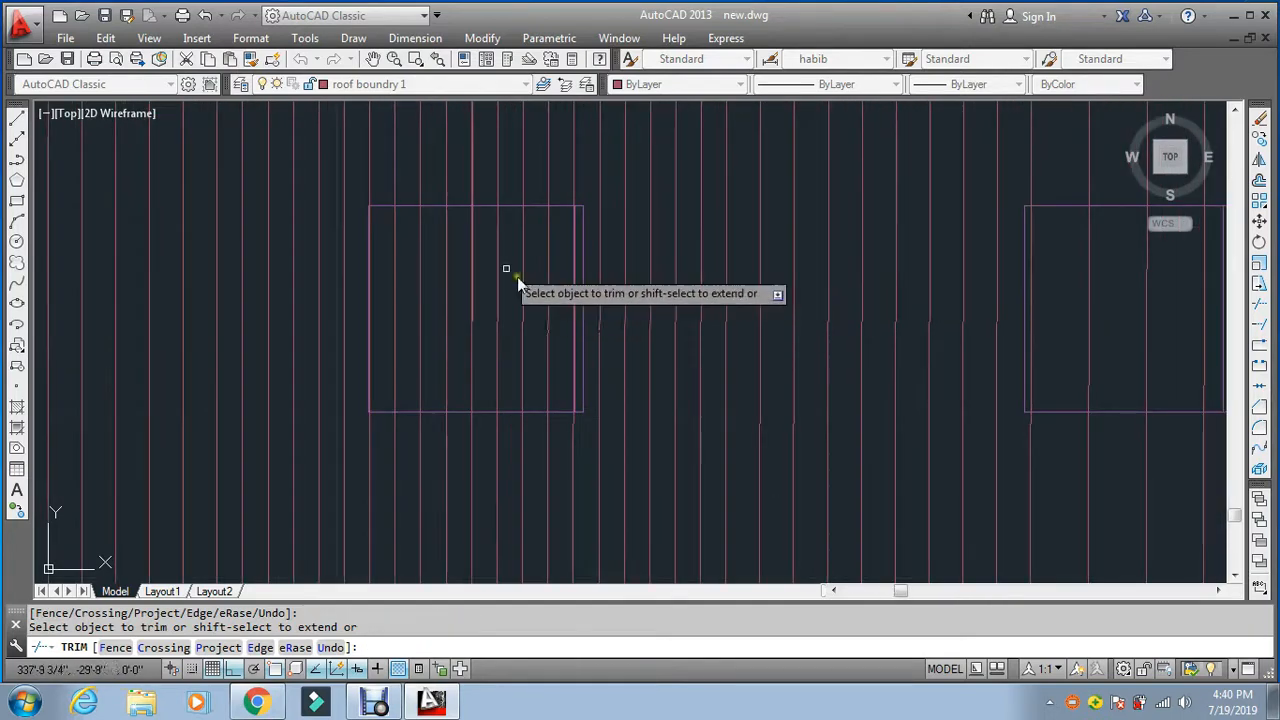
{"action": "left_click", "coordinate": [449, 252]}
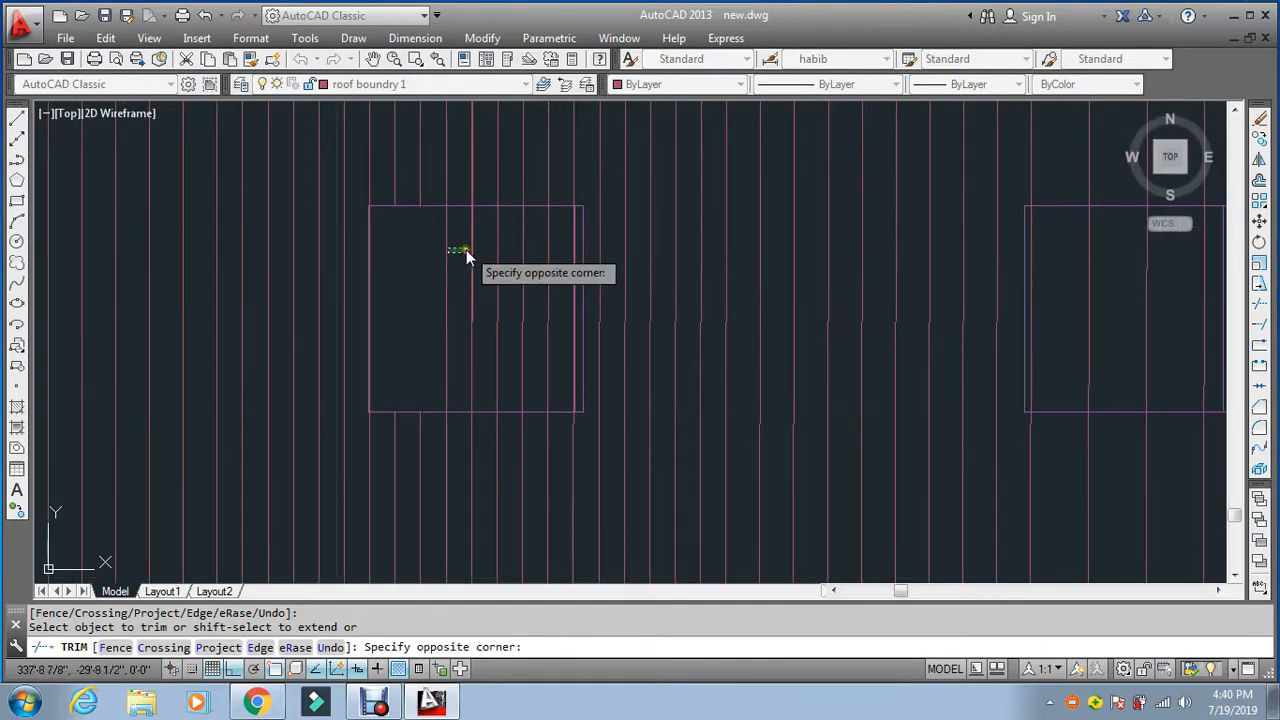
{"action": "left_click", "coordinate": [464, 256]}
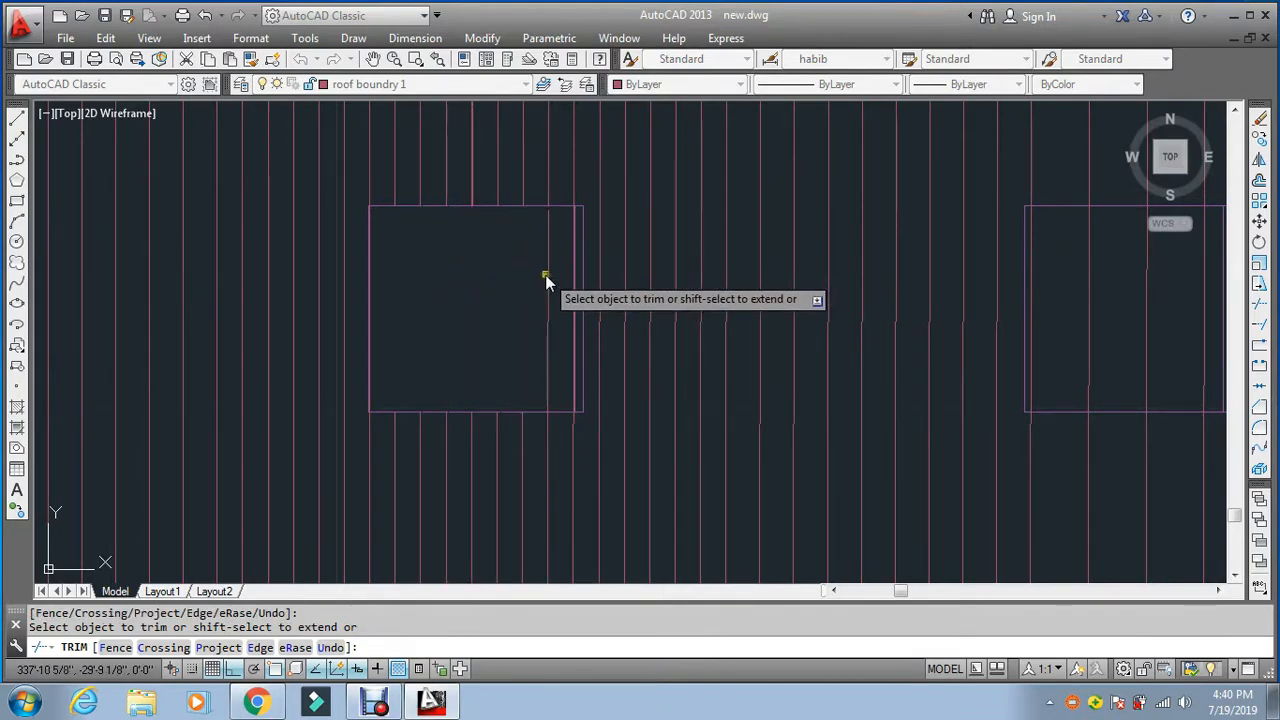
{"action": "scroll", "coordinate": [559, 262], "scroll_direction": "up", "scroll_amount": 5}
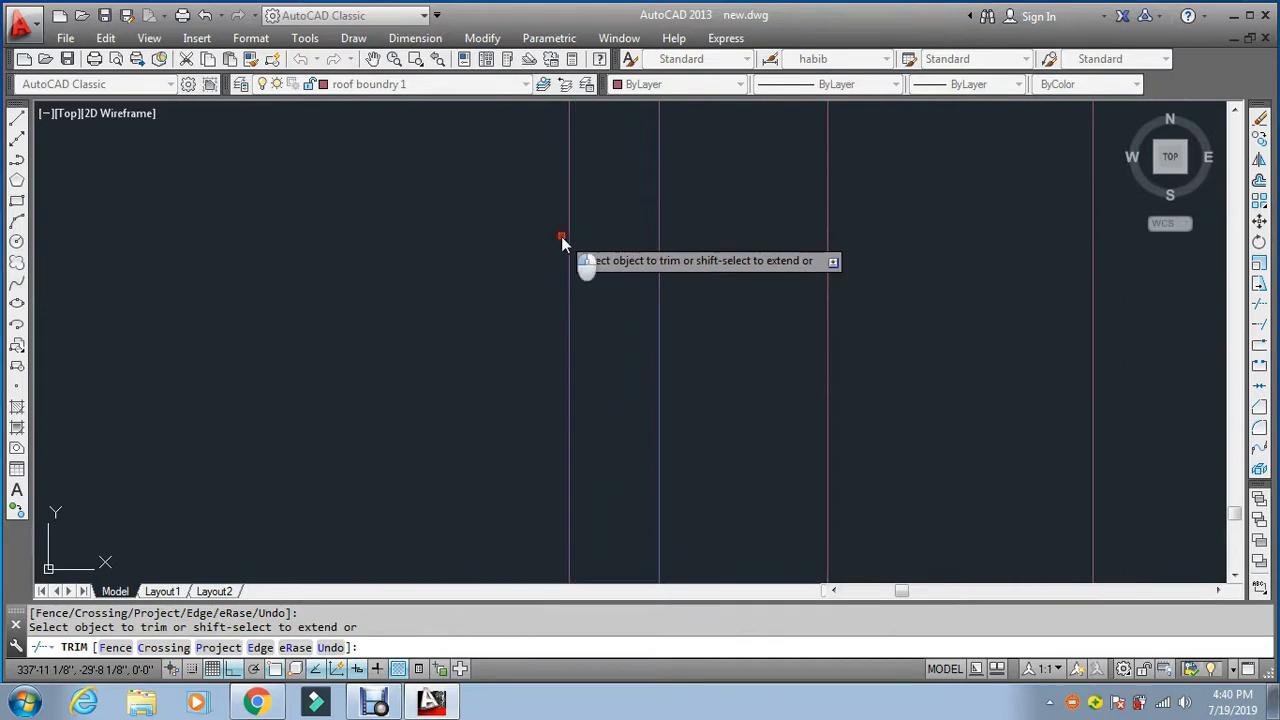
{"action": "scroll", "coordinate": [570, 265], "scroll_direction": "down", "scroll_amount": 5}
{"action": "left_click", "coordinate": [729, 305]}
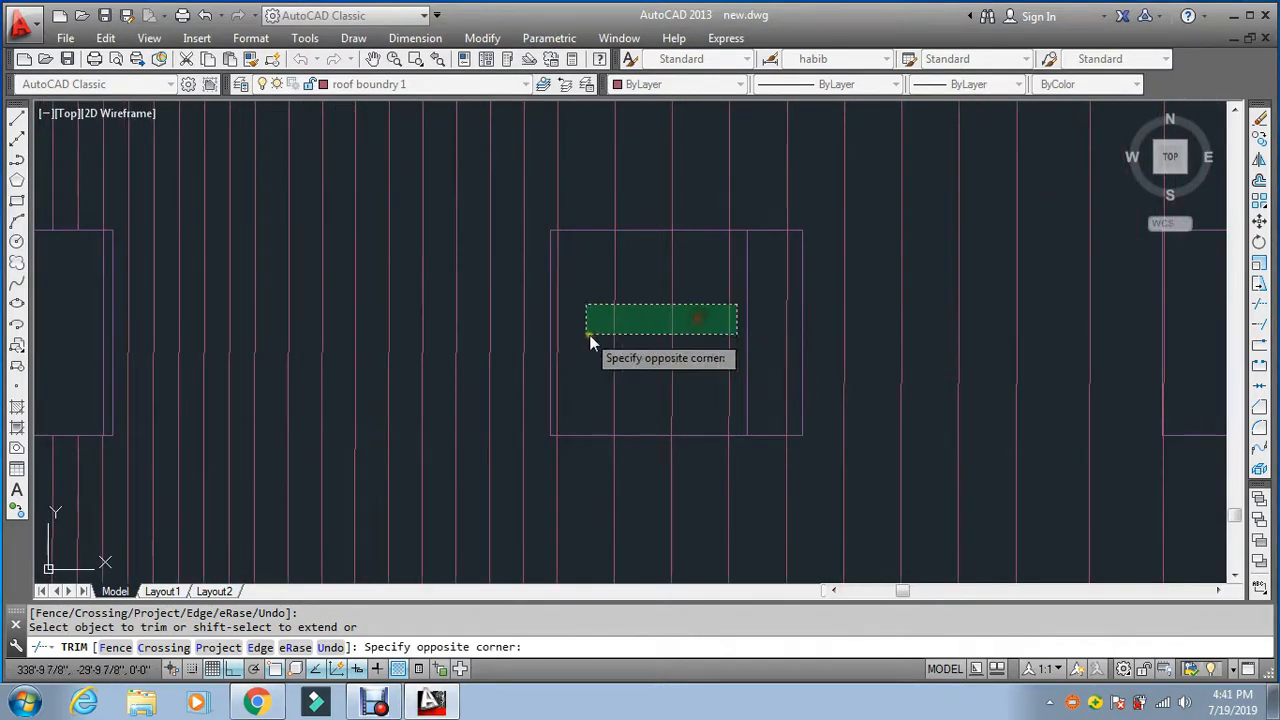
{"action": "left_click", "coordinate": [557, 329]}
{"action": "left_click", "coordinate": [784, 331]}
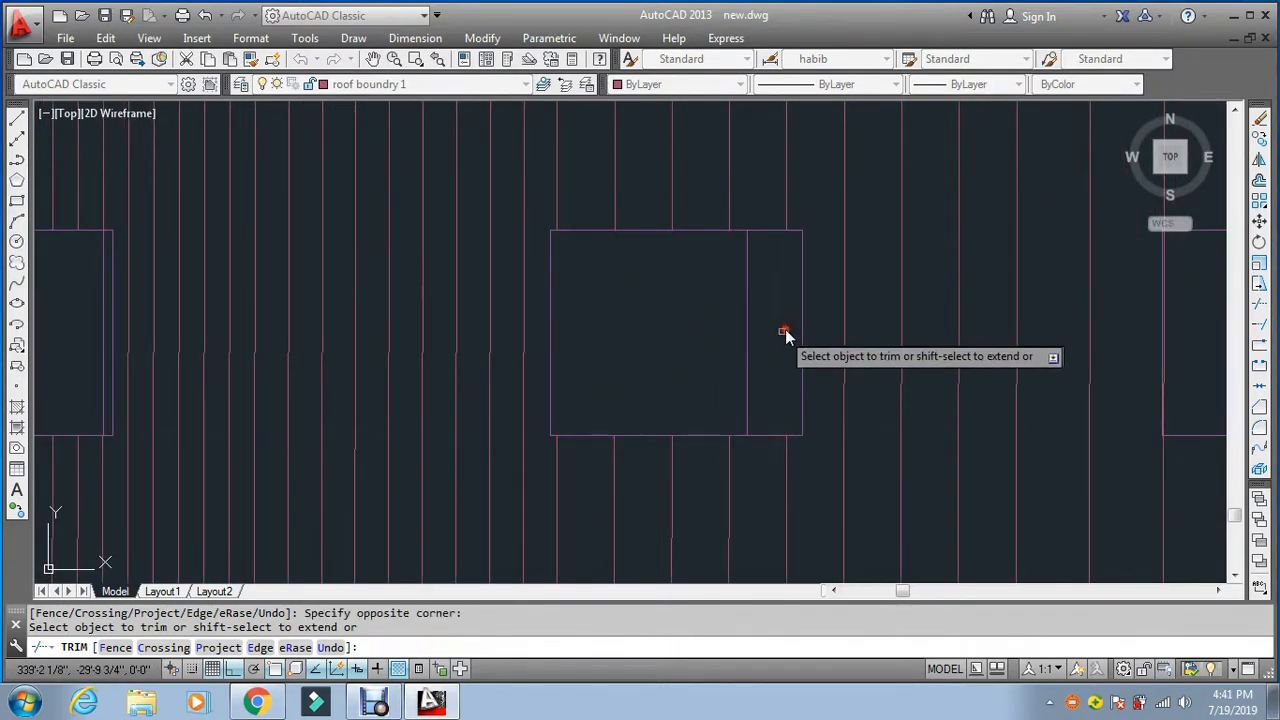
Step: Trim the shading lines out of the middle panel's rightmost square and end the trimming
{"action": "scroll", "coordinate": [338, 219], "scroll_direction": "down", "scroll_amount": 5}
{"action": "scroll", "coordinate": [732, 256], "scroll_direction": "up", "scroll_amount": 7}
{"action": "left_click", "coordinate": [679, 222]}
{"action": "left_click", "coordinate": [517, 277]}
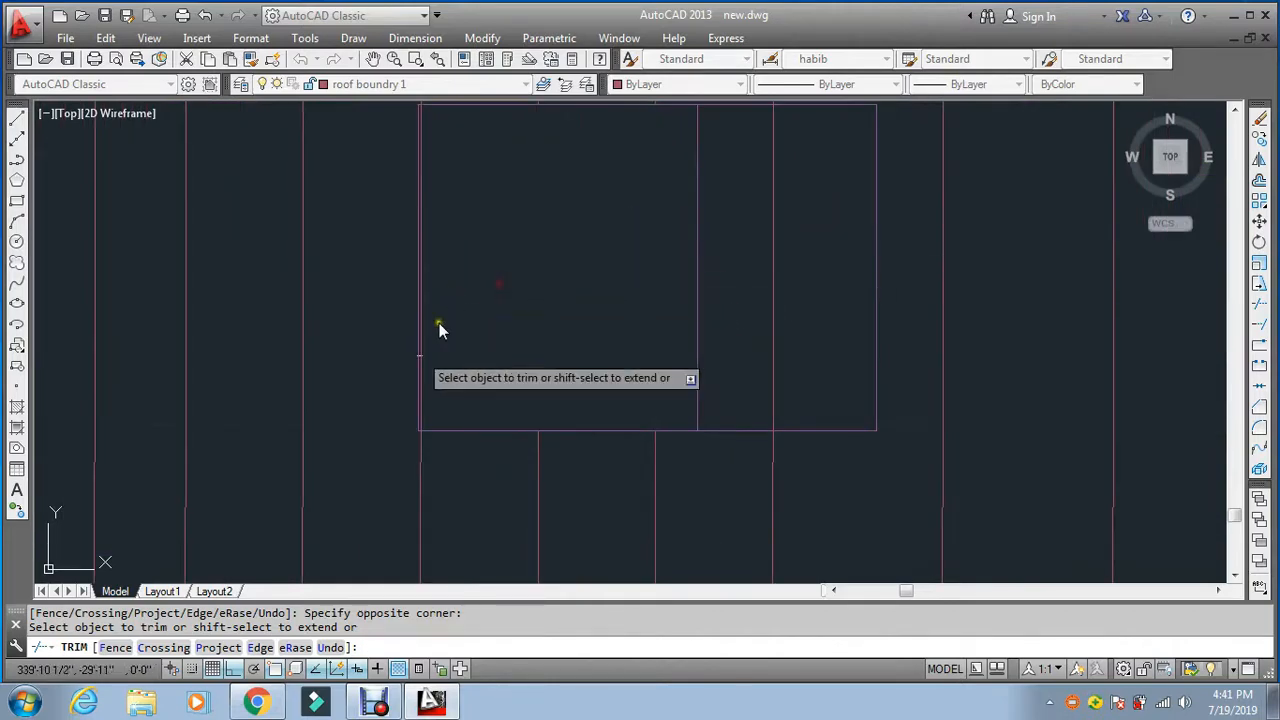
{"action": "scroll", "coordinate": [480, 418], "scroll_direction": "up", "scroll_amount": 3}
{"action": "scroll", "coordinate": [476, 419], "scroll_direction": "down", "scroll_amount": 3}
{"action": "scroll", "coordinate": [590, 380], "scroll_direction": "down", "scroll_amount": 1}
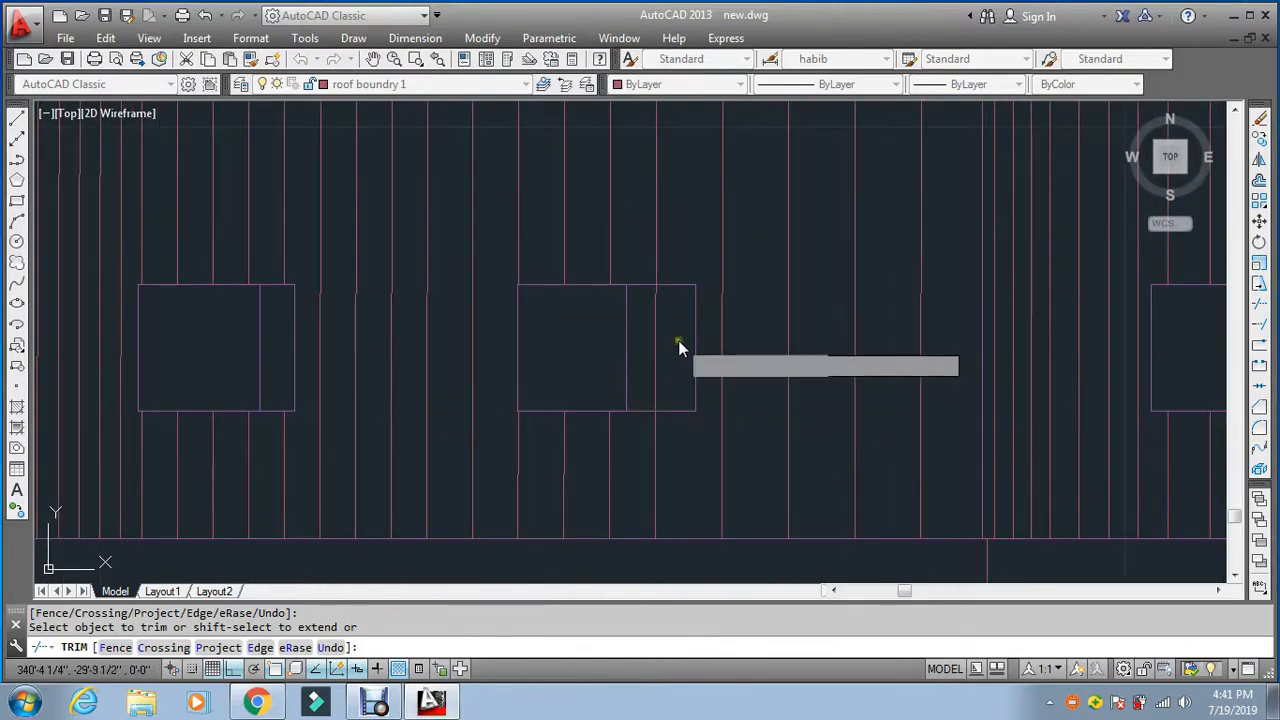
{"action": "left_click", "coordinate": [678, 340]}
{"action": "left_click", "coordinate": [630, 368]}
{"action": "scroll", "coordinate": [630, 368], "scroll_direction": "down", "scroll_amount": 3}
{"action": "scroll", "coordinate": [788, 367], "scroll_direction": "up", "scroll_amount": 5}
{"action": "scroll", "coordinate": [788, 367], "scroll_direction": "down", "scroll_amount": 5}
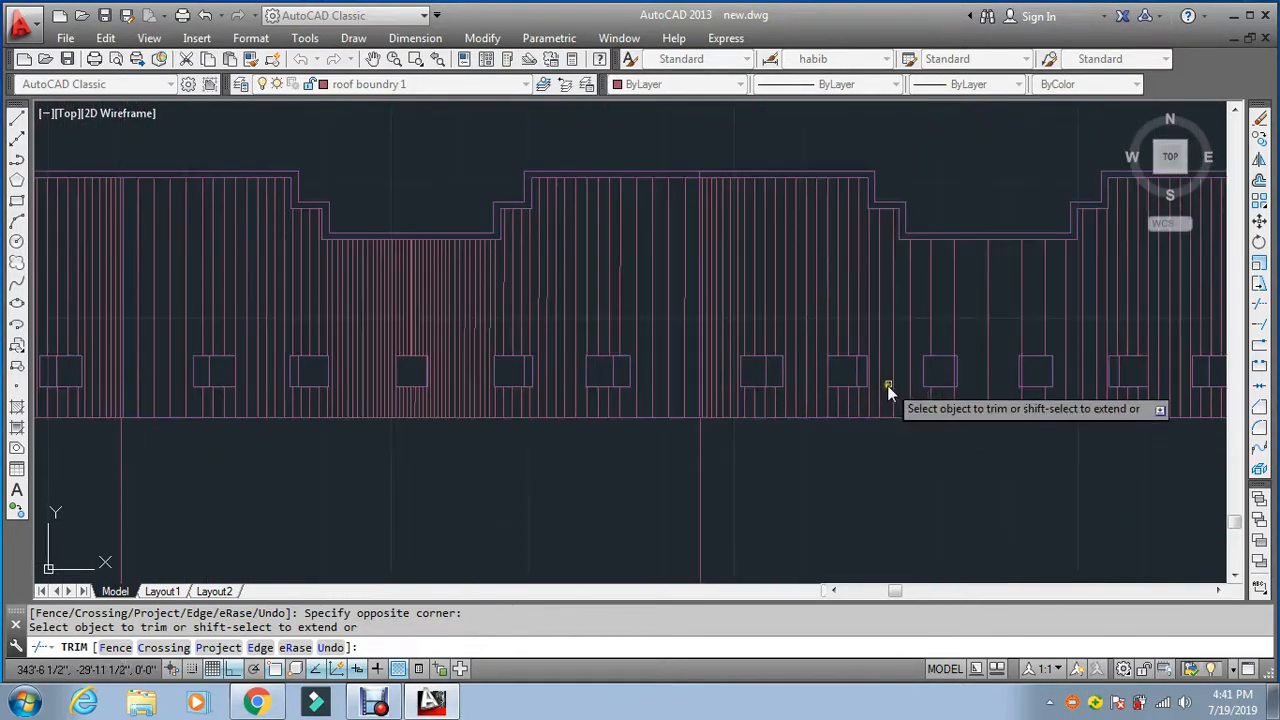
{"action": "key", "text": "Escape"}
{"action": "key", "text": "Escape"}
{"action": "key", "text": "Escape"}
Step: Zoom to a window around the whole front elevation and save the drawing
{"action": "scroll", "coordinate": [535, 376], "scroll_direction": "down", "scroll_amount": 2}
{"action": "scroll", "coordinate": [513, 345], "scroll_direction": "down", "scroll_amount": 1}
{"action": "scroll", "coordinate": [510, 356], "scroll_direction": "down", "scroll_amount": 2}
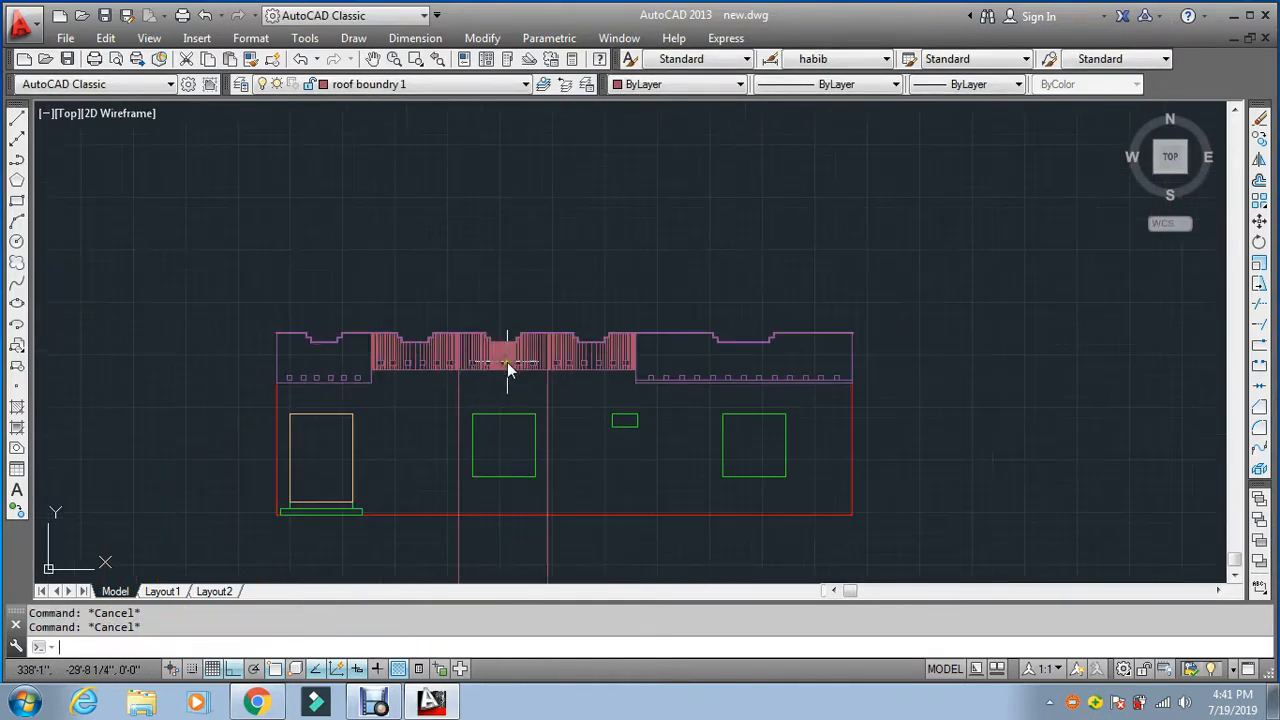
{"action": "type", "text": "z"}
{"action": "key", "text": "Return"}
{"action": "left_click", "coordinate": [258, 316]}
{"action": "left_click", "coordinate": [784, 507]}
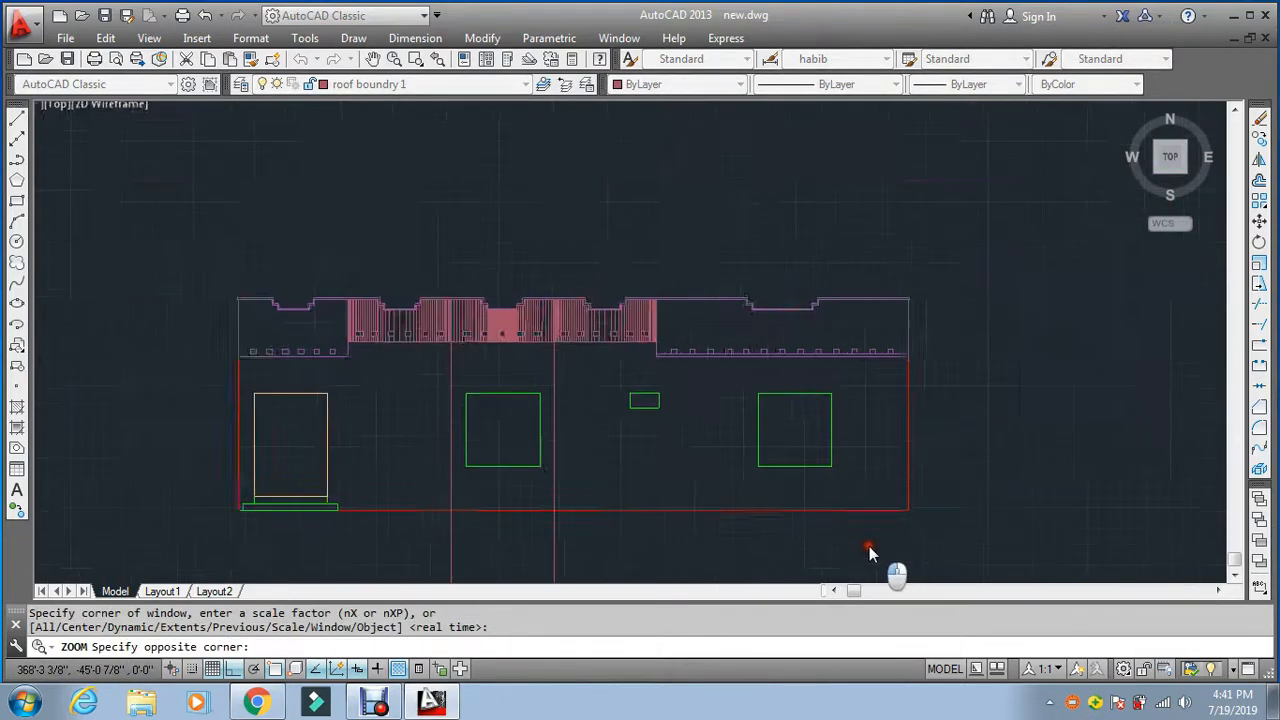
{"action": "key", "text": "ctrl+s"}
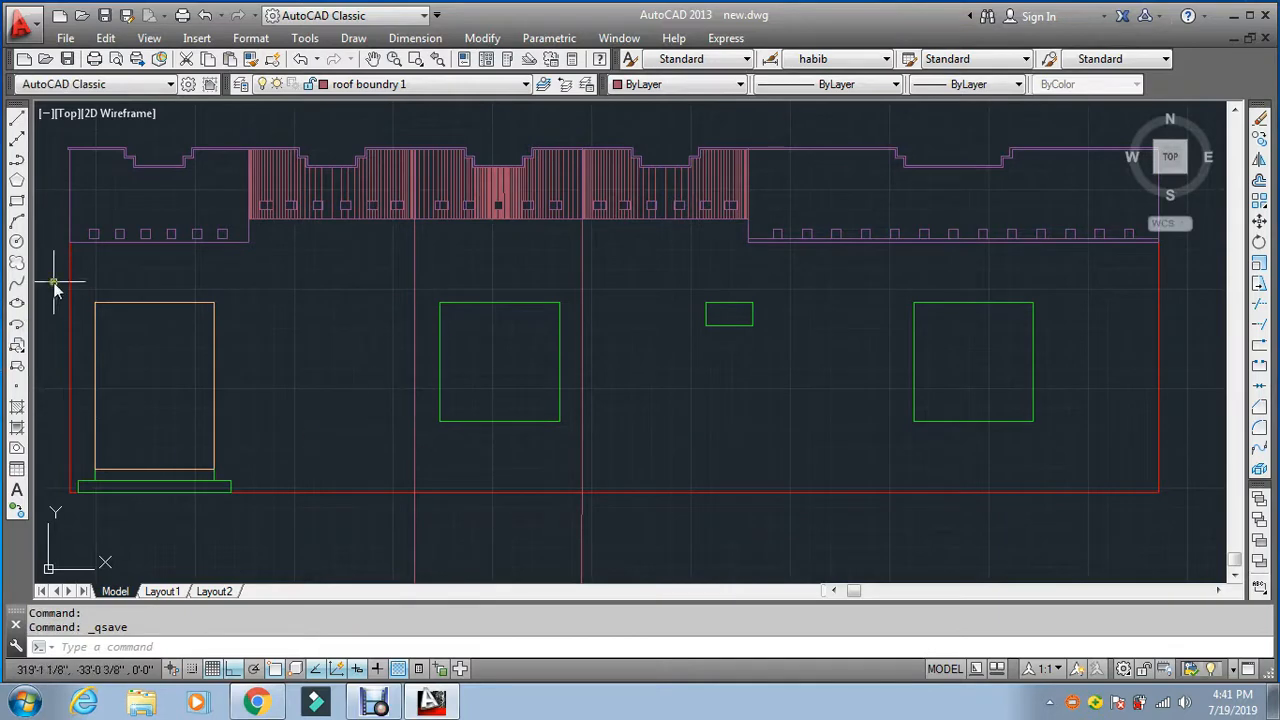
{"action": "type", "text": "l"}
{"action": "key", "text": "Return"}
{"action": "key", "text": "Escape"}
Step: Open the layer properties and make the "door" layer current
{"action": "type", "text": "la"}
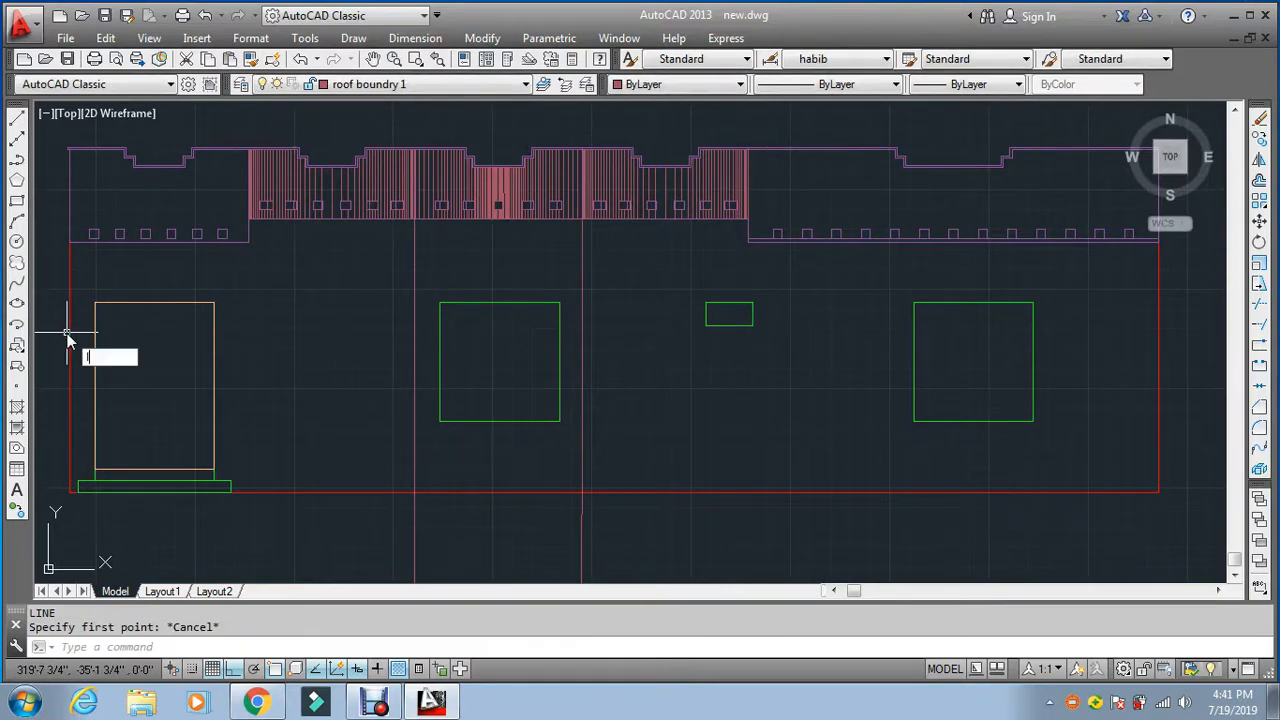
{"action": "key", "text": "Return"}
{"action": "left_click", "coordinate": [272, 202]}
{"action": "double_click", "coordinate": [270, 202]}
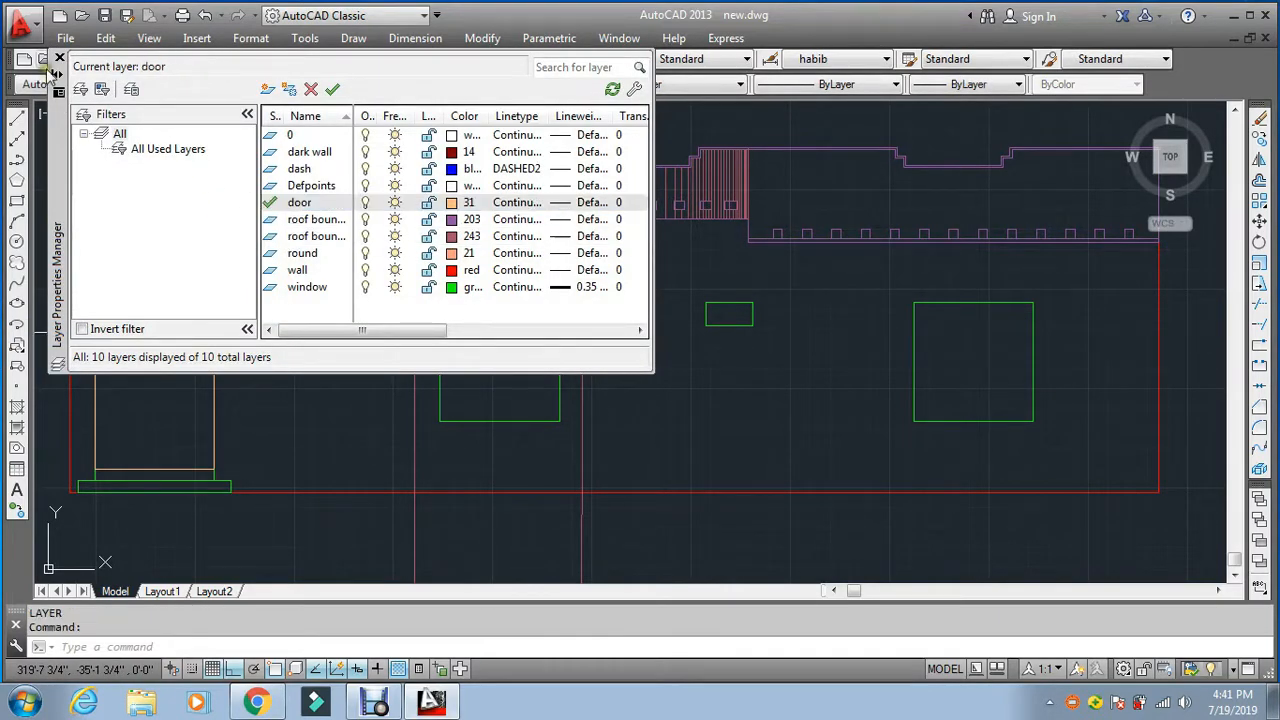
Step: Close the layer properties palette
{"action": "left_click", "coordinate": [59, 58]}
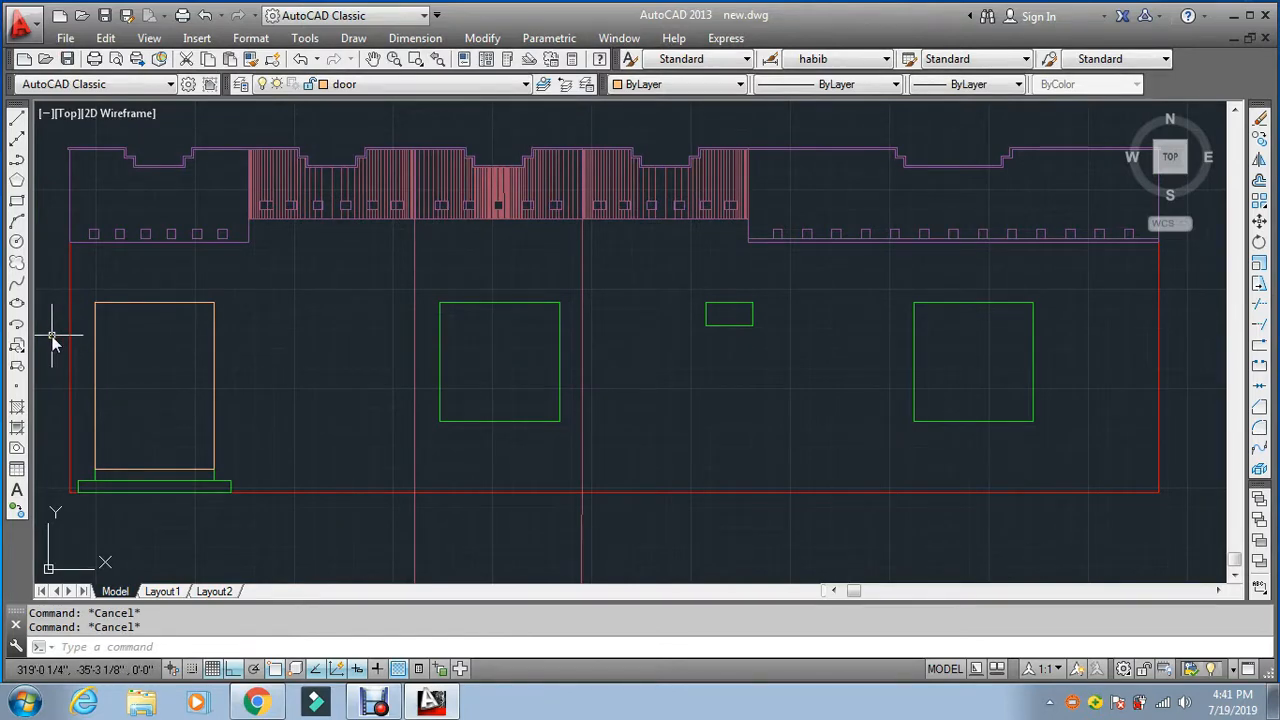
{"action": "type", "text": "o"}
{"action": "key", "text": "Return"}
{"action": "type", "text": "3"}
{"action": "key", "text": "Return"}
{"action": "scroll", "coordinate": [46, 343], "scroll_direction": "up", "scroll_amount": 2}
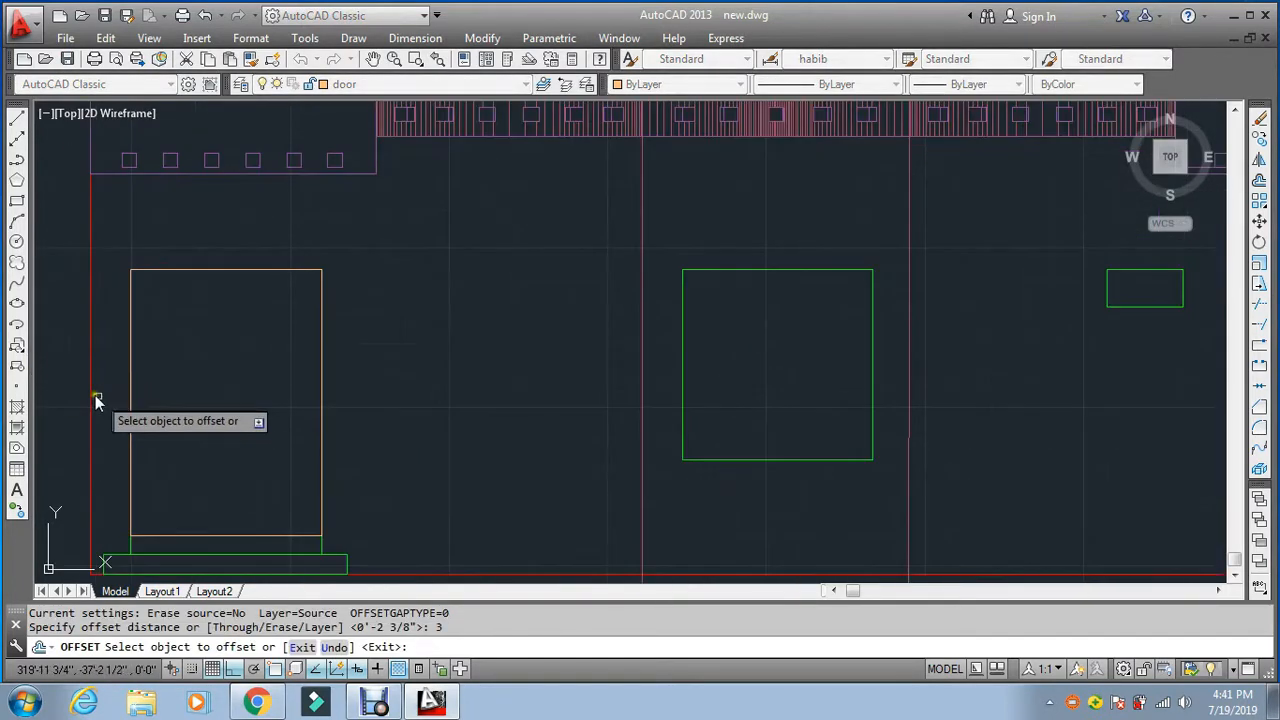
{"action": "key", "text": "Escape"}
{"action": "key", "text": "Escape"}
Step: Offset the door's outer rectangle 2 inches inward to form the frame
{"action": "type", "text": "o"}
{"action": "key", "text": "Return"}
{"action": "type", "text": "2"}
{"action": "key", "text": "Return"}
{"action": "left_click", "coordinate": [130, 430]}
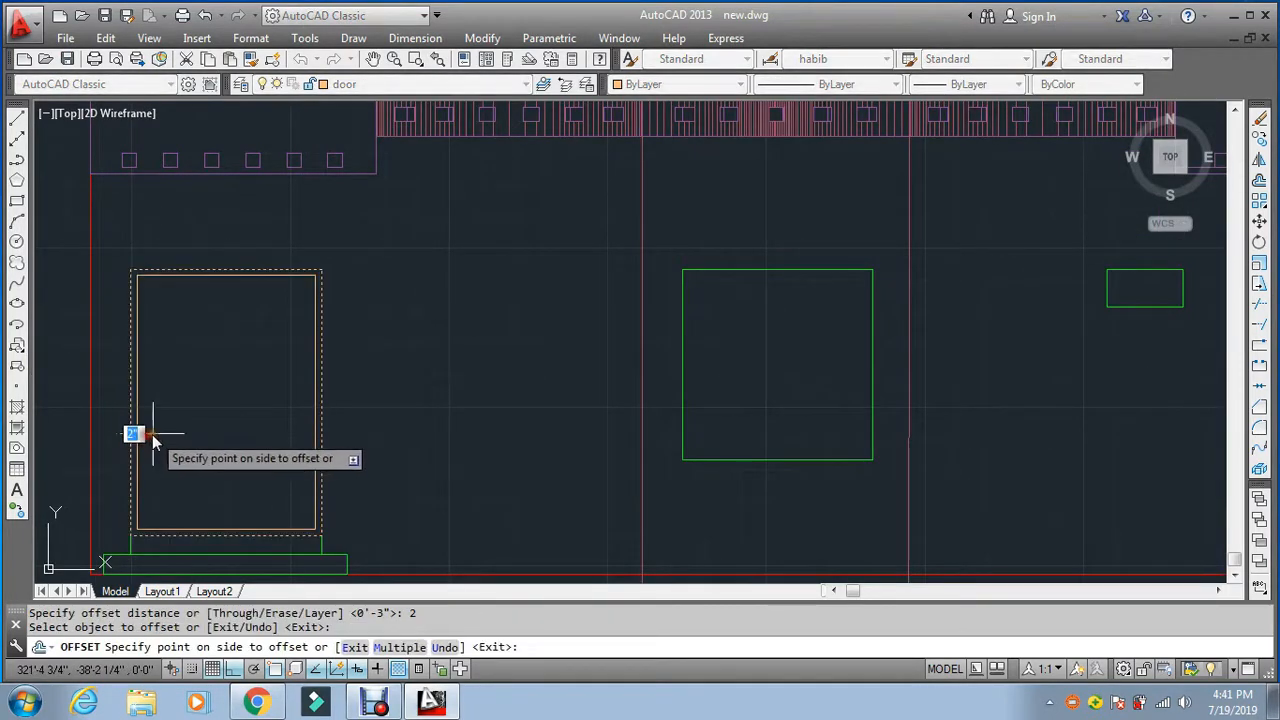
{"action": "key", "text": "Escape"}
{"action": "key", "text": "Escape"}
Step: Draw diagonal mitre lines joining the inner and outer frame corners at the door's top left and top right
{"action": "type", "text": "l"}
{"action": "key", "text": "Return"}
{"action": "scroll", "coordinate": [112, 267], "scroll_direction": "up", "scroll_amount": 6}
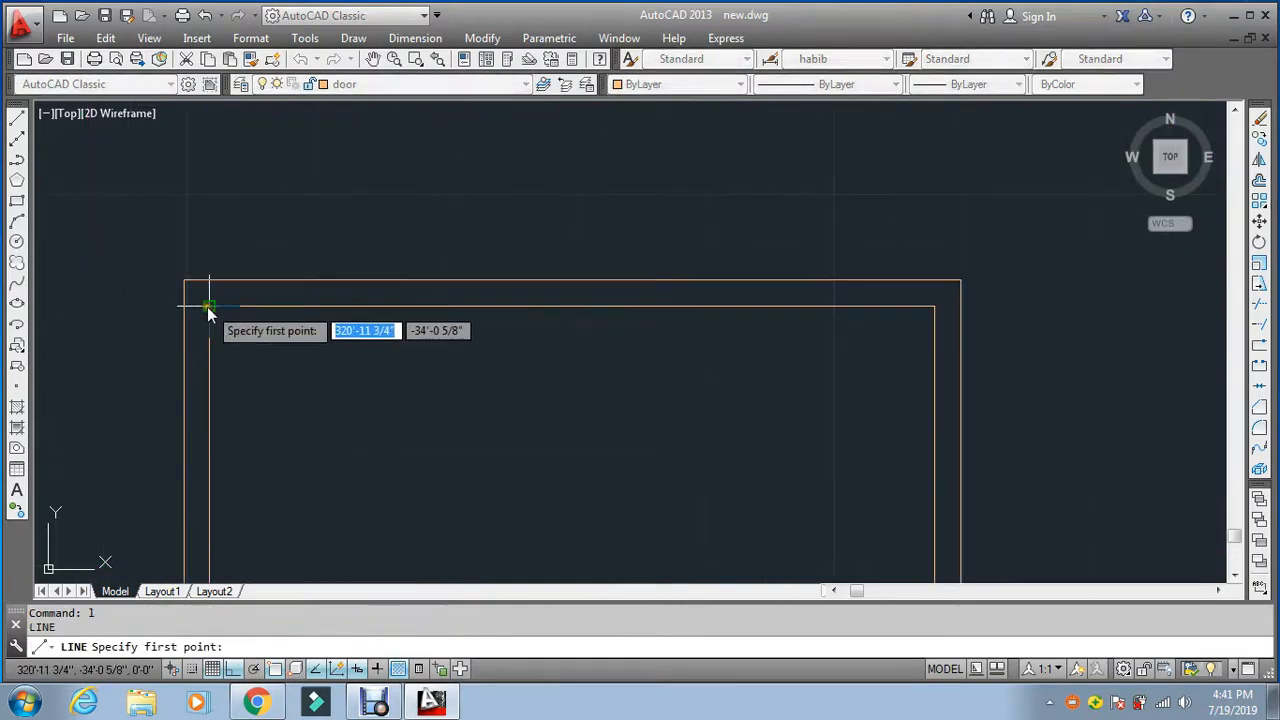
{"action": "left_click", "coordinate": [209, 307]}
{"action": "left_click", "coordinate": [185, 283]}
{"action": "key", "text": "Escape"}
{"action": "key", "text": "Return"}
{"action": "left_click", "coordinate": [935, 306]}
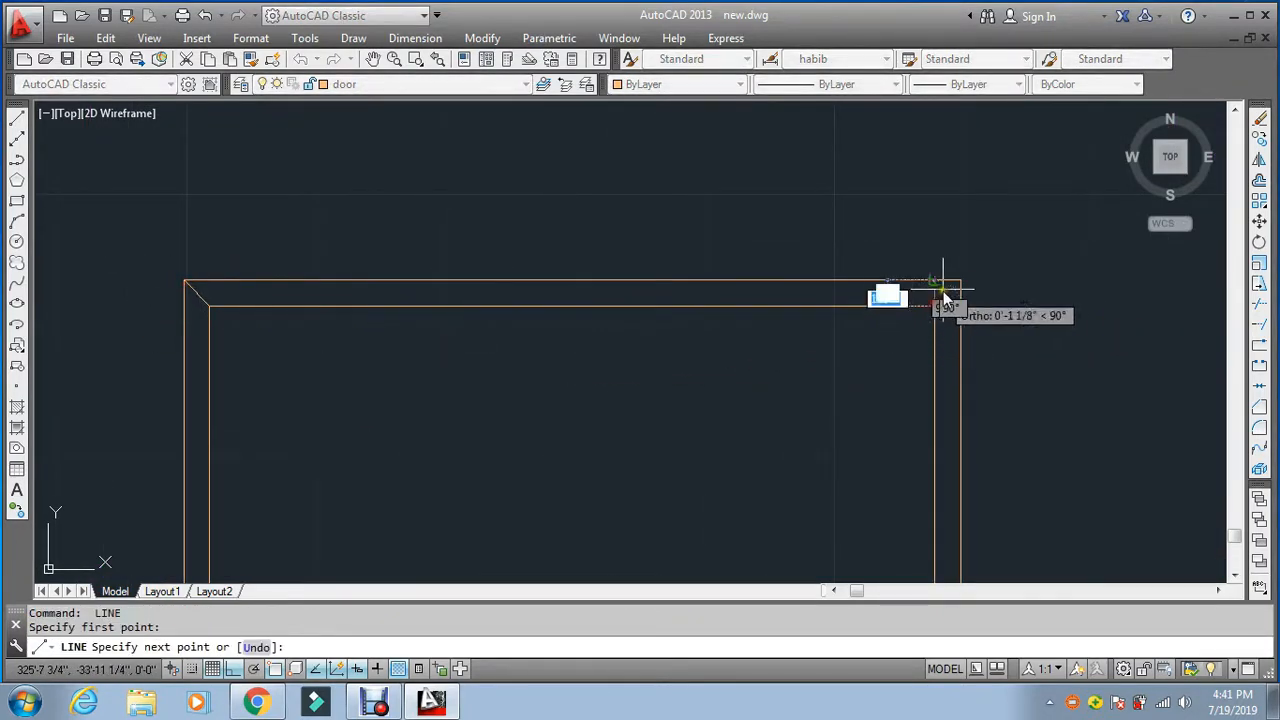
{"action": "left_click", "coordinate": [960, 281]}
{"action": "key", "text": "Escape"}
Step: Draw diagonal mitre lines joining the inner and outer frame corners at the door's bottom right and bottom left
{"action": "scroll", "coordinate": [931, 189], "scroll_direction": "down", "scroll_amount": 4}
{"action": "scroll", "coordinate": [936, 377], "scroll_direction": "up", "scroll_amount": 4}
{"action": "key", "text": "Return"}
{"action": "left_click", "coordinate": [880, 417]}
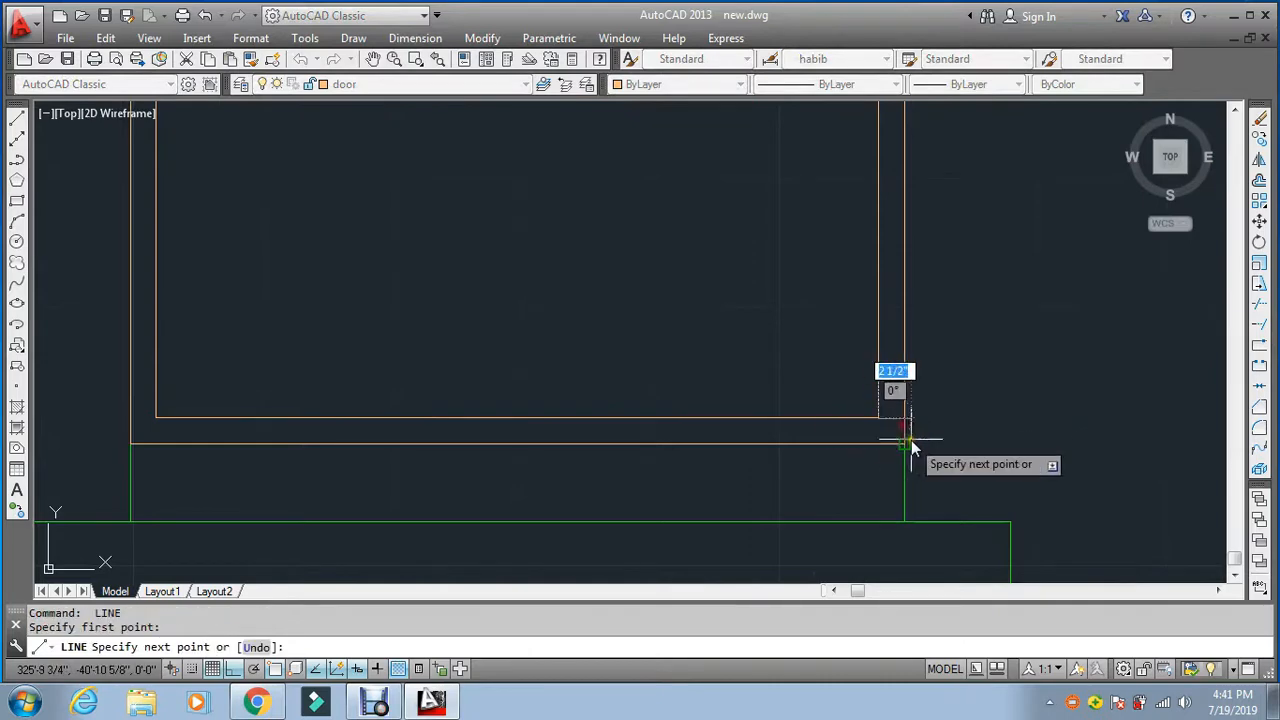
{"action": "left_click", "coordinate": [905, 442]}
{"action": "key", "text": "Escape"}
{"action": "key", "text": "Return"}
{"action": "left_click", "coordinate": [157, 420]}
{"action": "left_click", "coordinate": [131, 442]}
{"action": "key", "text": "Escape"}
{"action": "key", "text": "Escape"}
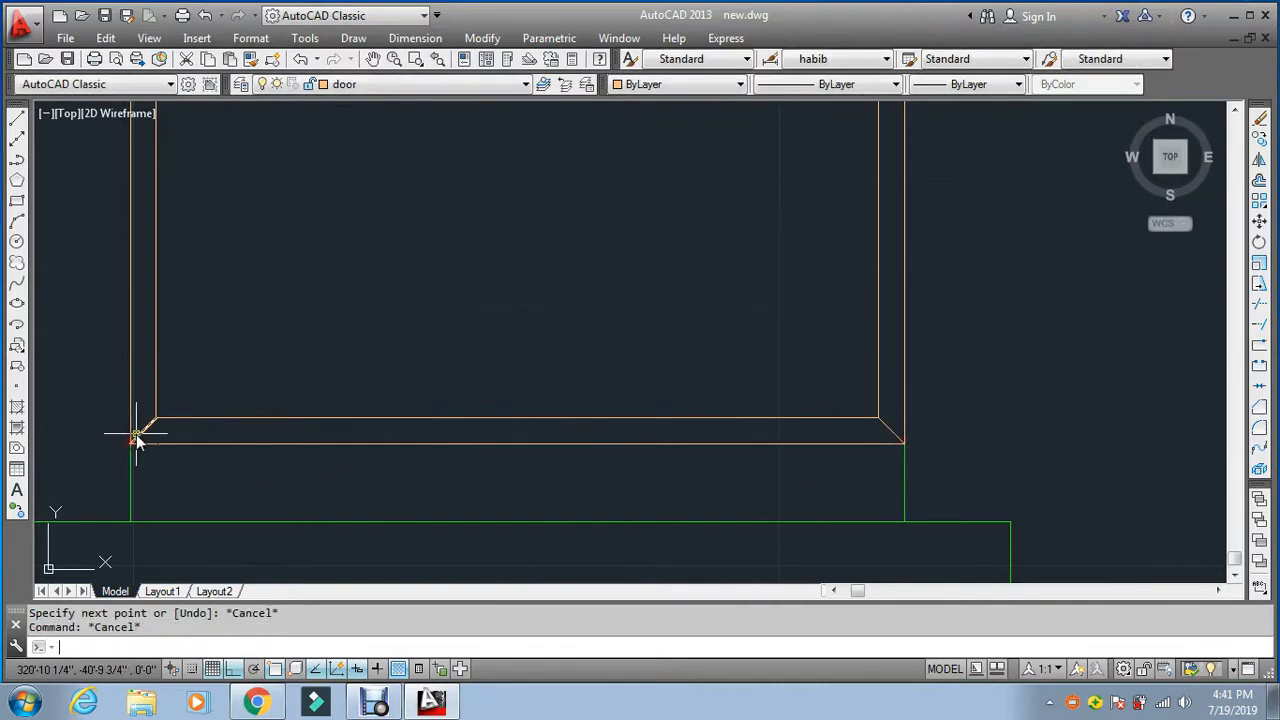
Step: Draw a vertical ray downward from the midpoint of the door frame's top edge
{"action": "type", "text": "ray"}
{"action": "key", "text": "Return"}
{"action": "scroll", "coordinate": [140, 399], "scroll_direction": "down", "scroll_amount": 4}
{"action": "left_click", "coordinate": [233, 146]}
{"action": "left_click", "coordinate": [234, 201]}
{"action": "key", "text": "Escape"}
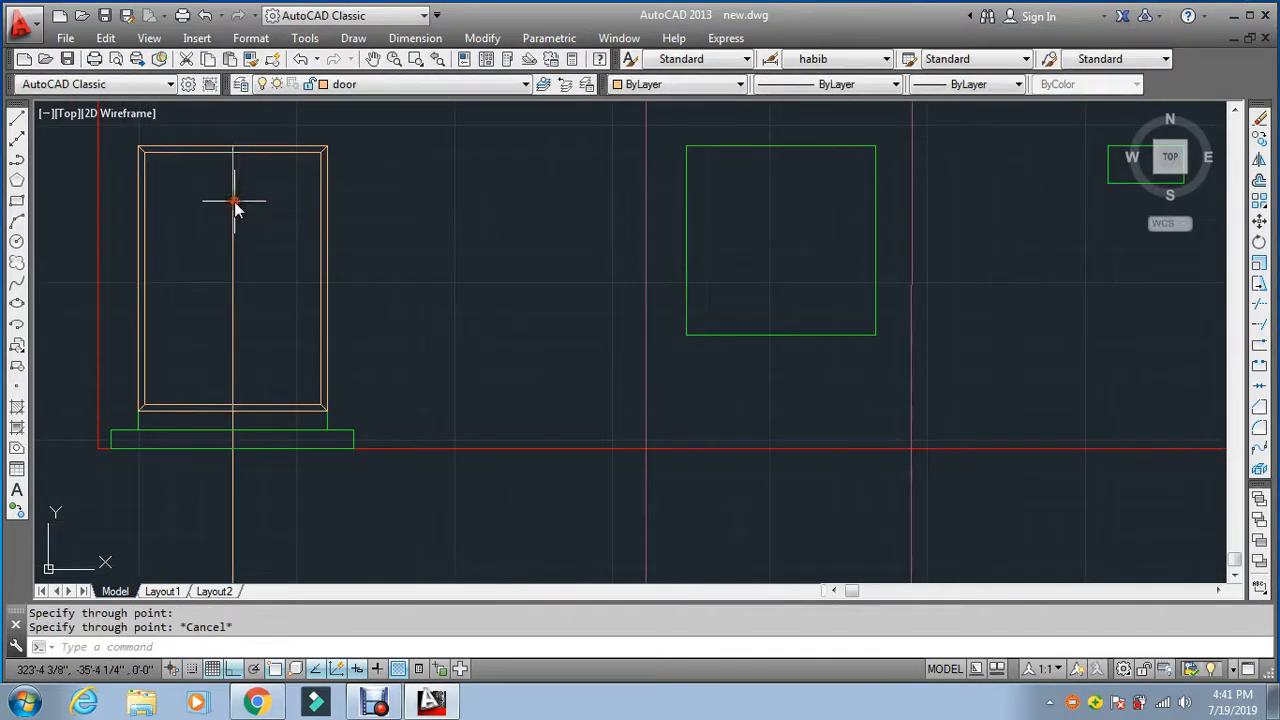
Step: Trim the vertical ray below the inner door frame, using the inner rectangle as cutting edge
{"action": "type", "text": "tr"}
{"action": "key", "text": "Return"}
{"action": "left_click", "coordinate": [240, 410]}
{"action": "key", "text": "Return"}
{"action": "left_click", "coordinate": [260, 505]}
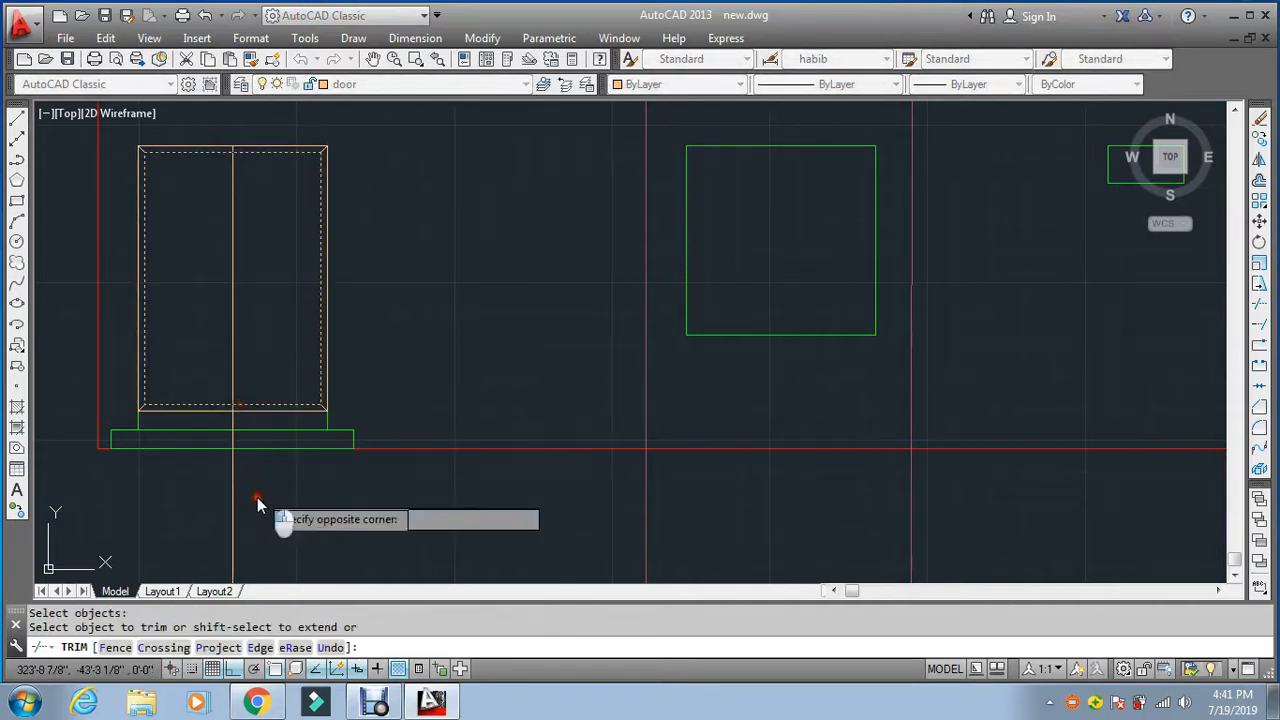
{"action": "left_click", "coordinate": [216, 512]}
{"action": "key", "text": "Escape"}
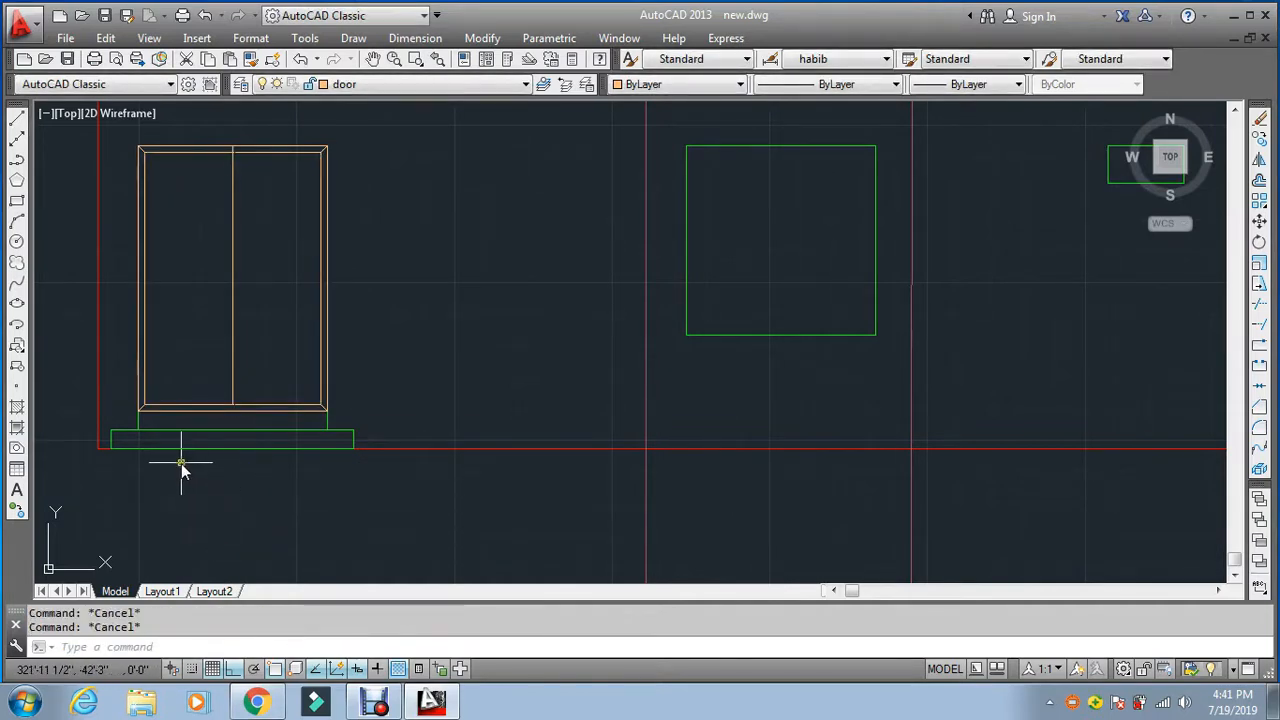
{"action": "type", "text": "o"}
{"action": "key", "text": "Return"}
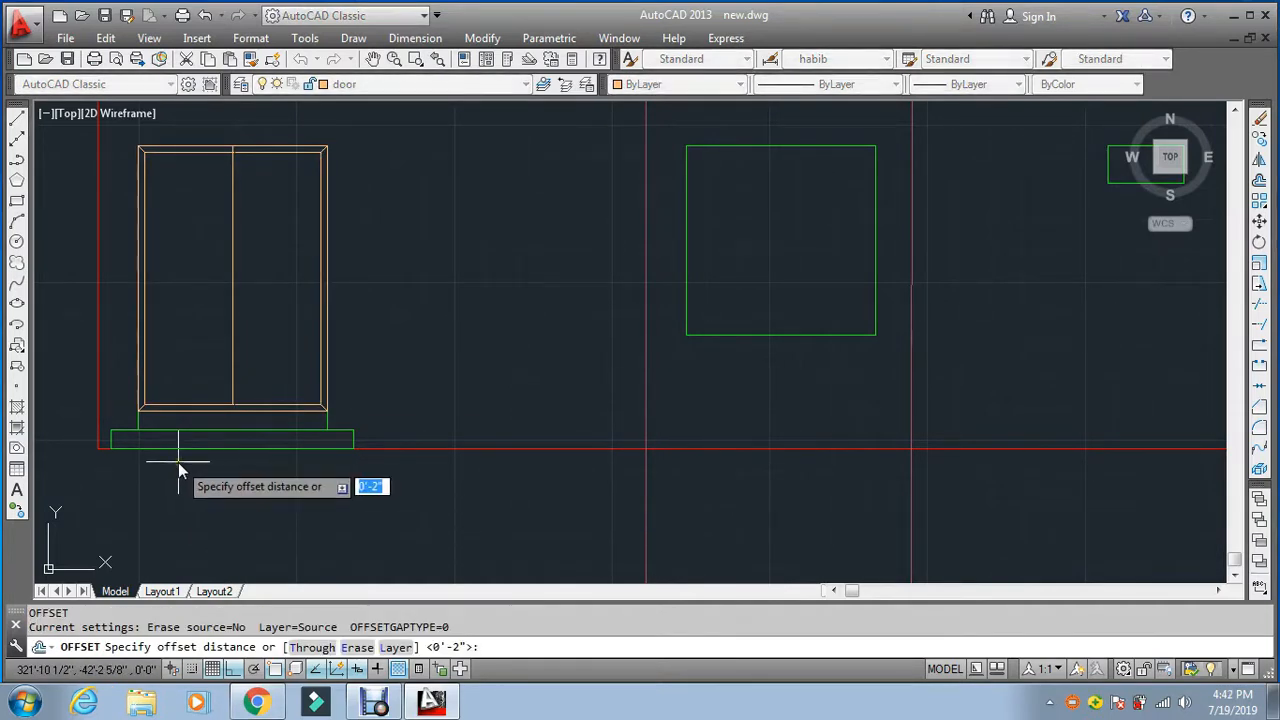
{"action": "type", "text": "5'"}
{"action": "key", "text": "Return"}
{"action": "key", "text": "Escape"}
Step: Offset the inner door frame rectangle 5 inches inward
{"action": "type", "text": "o"}
{"action": "key", "text": "Return"}
{"action": "type", "text": "4"}
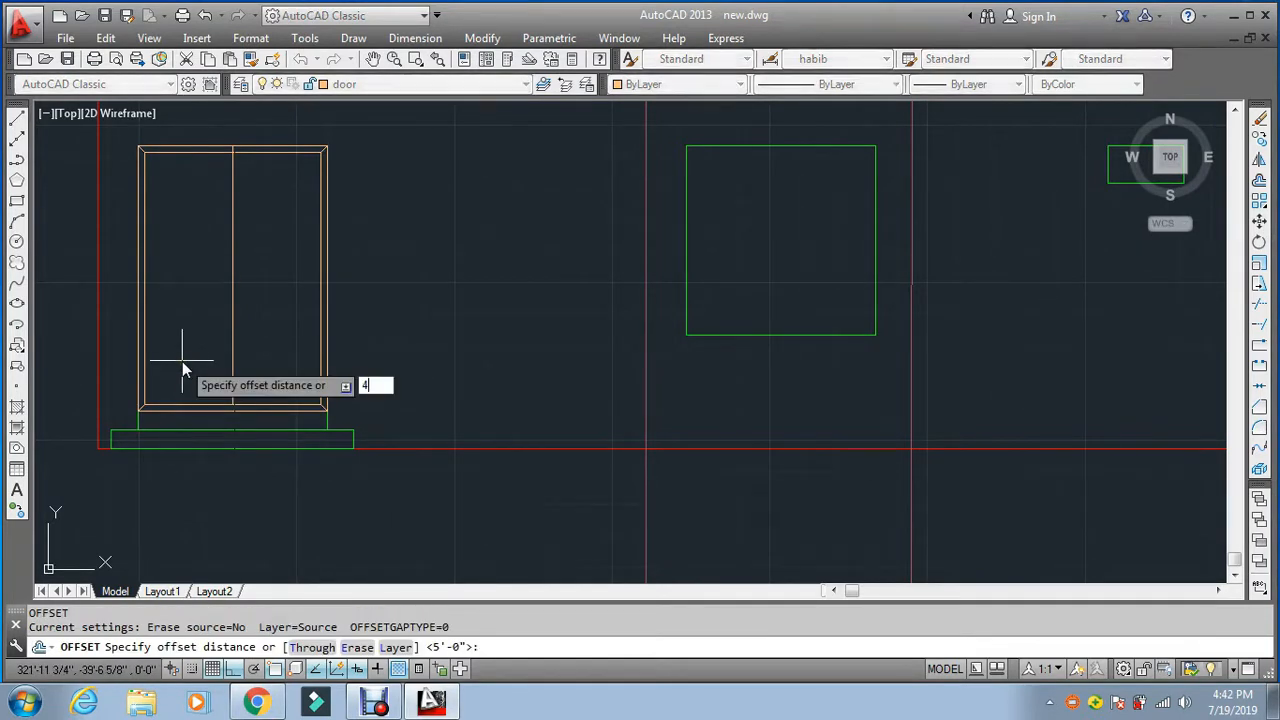
{"action": "key", "text": "BackSpace"}
{"action": "type", "text": "5"}
{"action": "key", "text": "Return"}
{"action": "left_click", "coordinate": [179, 161]}
{"action": "left_click", "coordinate": [193, 206]}
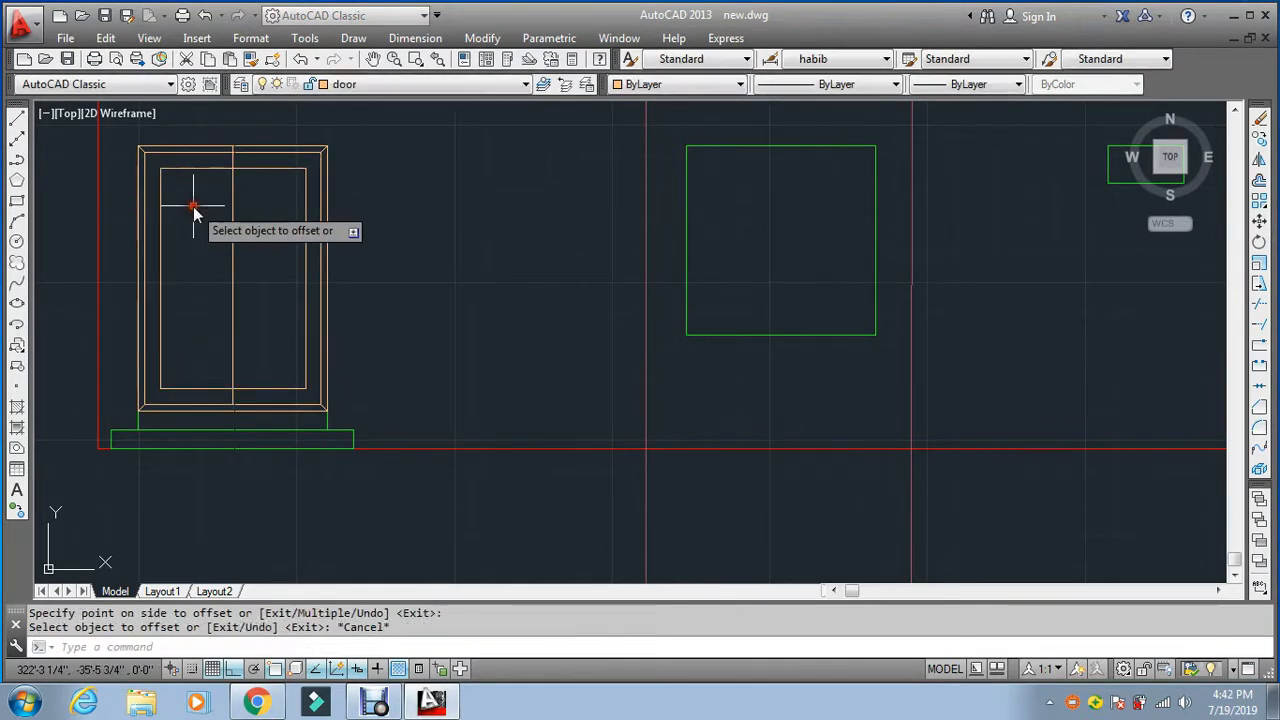
{"action": "key", "text": "Escape"}
{"action": "key", "text": "Escape"}
{"action": "type", "text": "tr"}
{"action": "key", "text": "Return"}
{"action": "left_click", "coordinate": [254, 264]}
{"action": "left_click", "coordinate": [228, 256]}
{"action": "key", "text": "Return"}
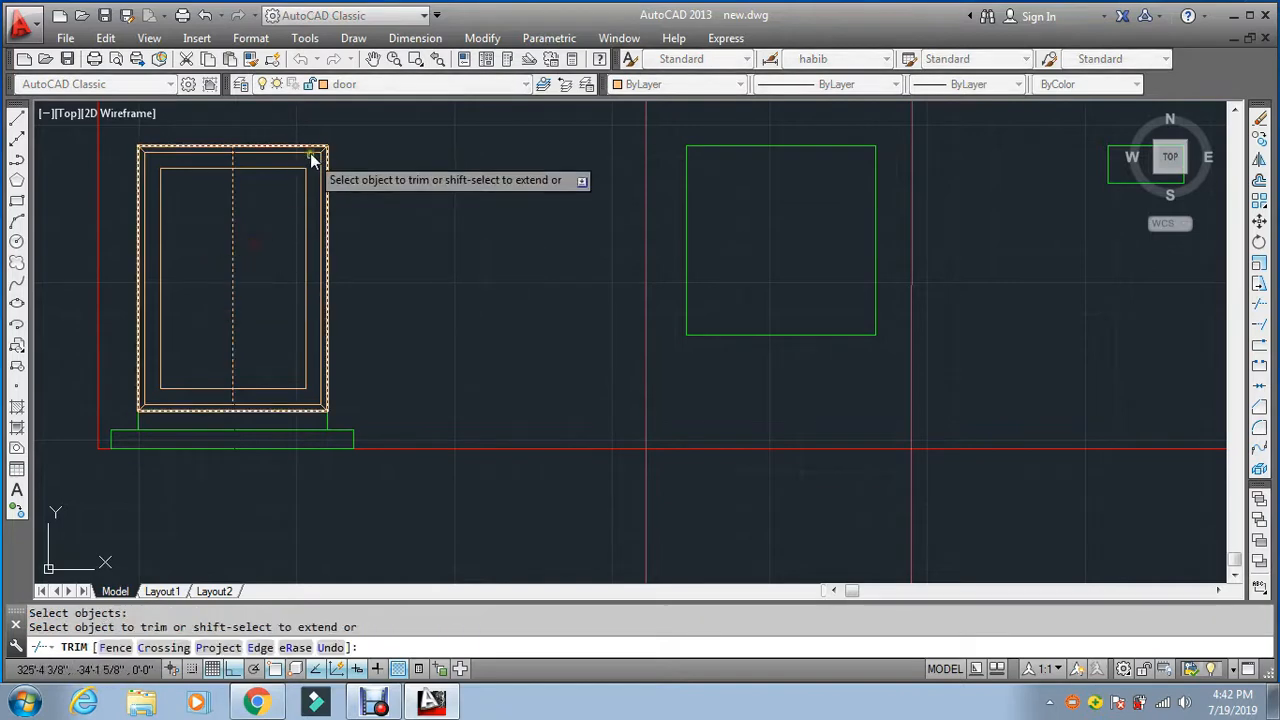
{"action": "left_click", "coordinate": [308, 160]}
{"action": "key", "text": "Escape"}
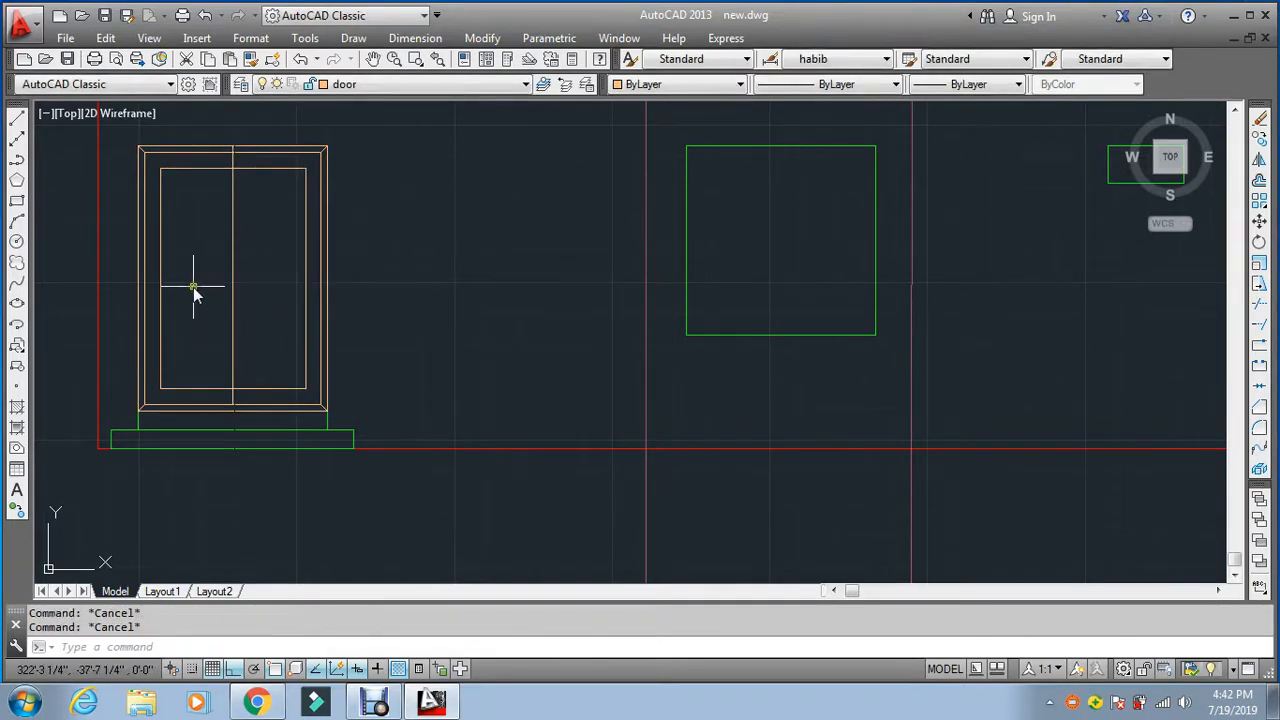
Step: Offset the door's innermost rectangle another 4 inches inward
{"action": "type", "text": "o"}
{"action": "key", "text": "Return"}
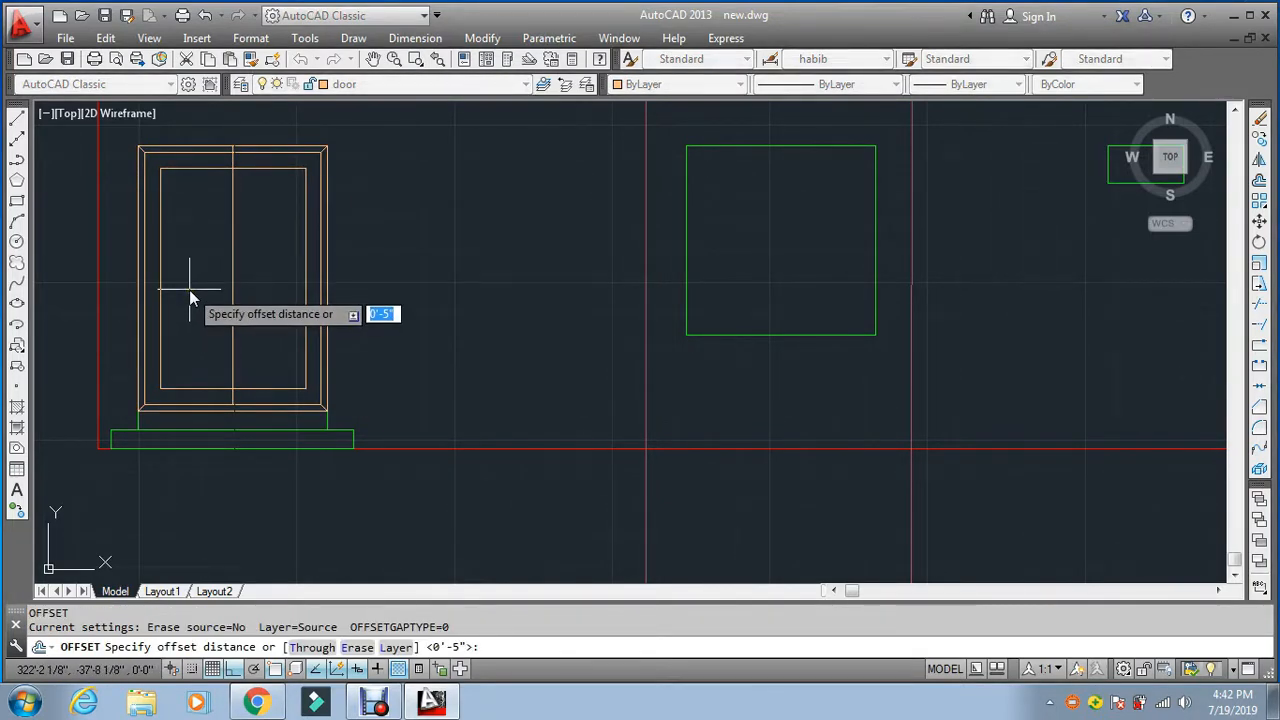
{"action": "type", "text": "4"}
{"action": "key", "text": "Return"}
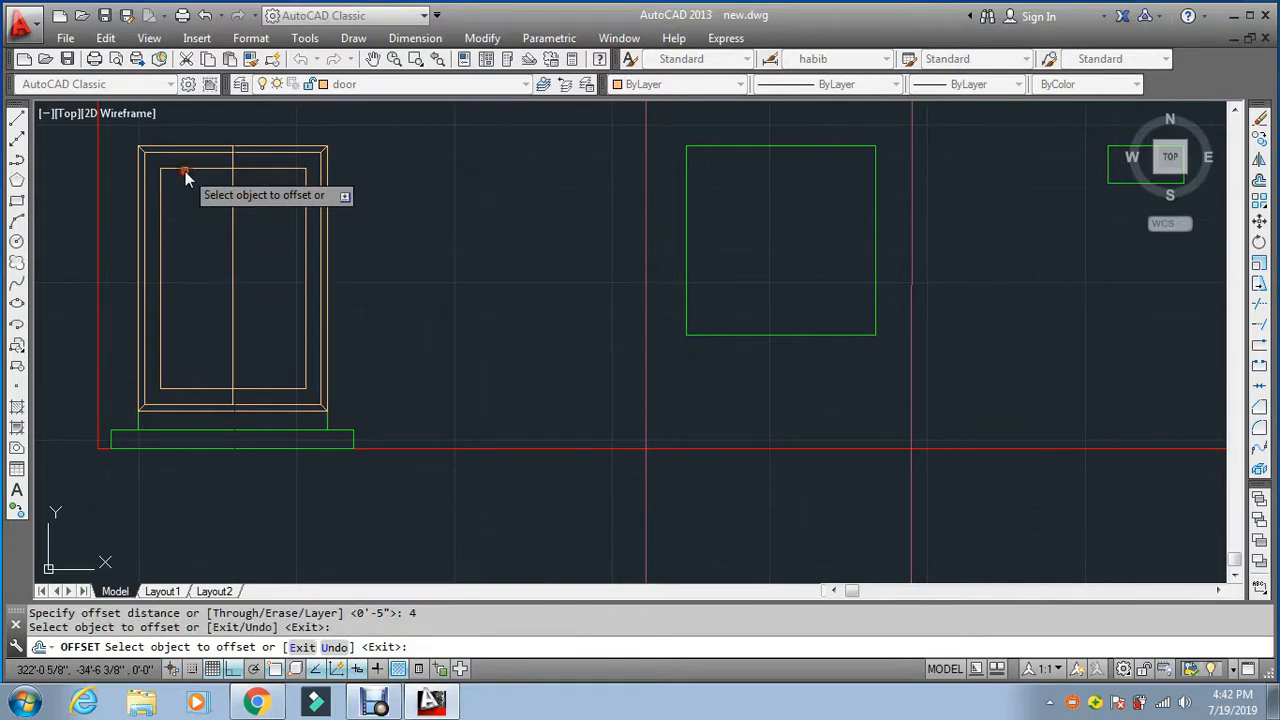
{"action": "left_click", "coordinate": [185, 171]}
{"action": "left_click", "coordinate": [197, 224]}
{"action": "key", "text": "Escape"}
{"action": "key", "text": "Escape"}
{"action": "key", "text": "Escape"}
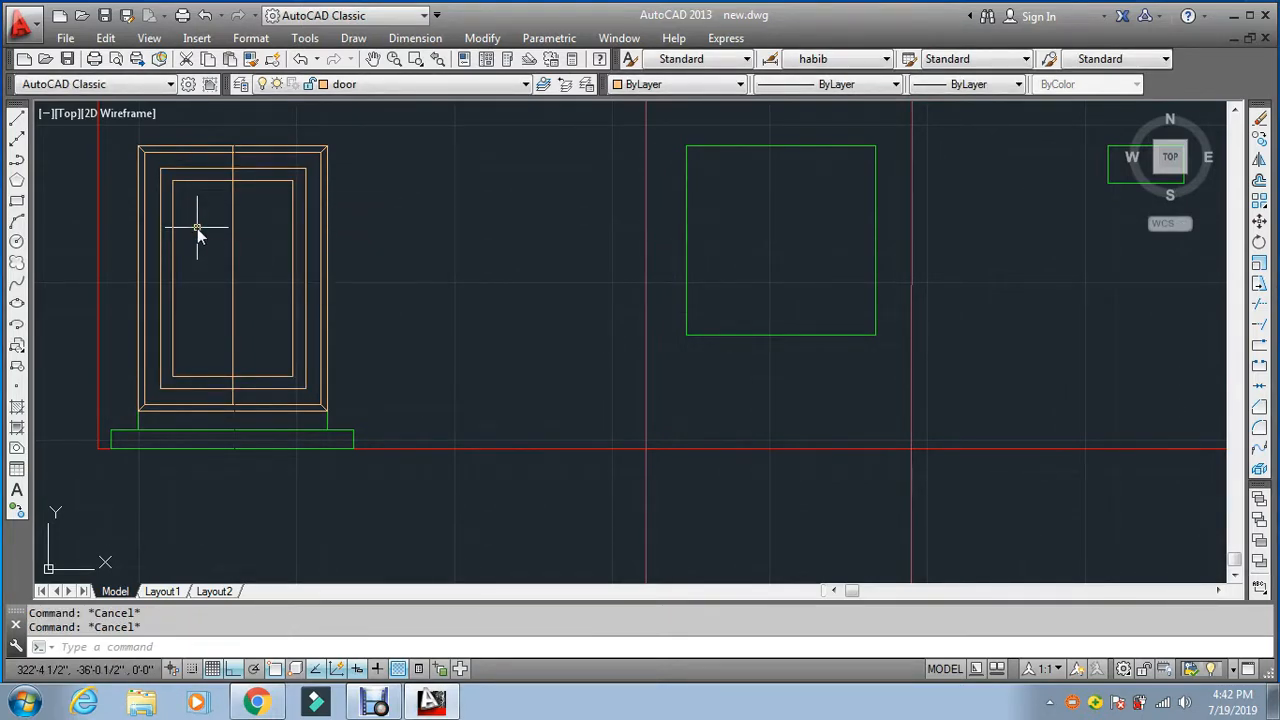
Step: Draw a horizontal ray to the right from the midpoint of the innermost rectangle's left side
{"action": "type", "text": "RE"}
{"action": "key", "text": "Escape"}
{"action": "type", "text": "ray"}
{"action": "key", "text": "Return"}
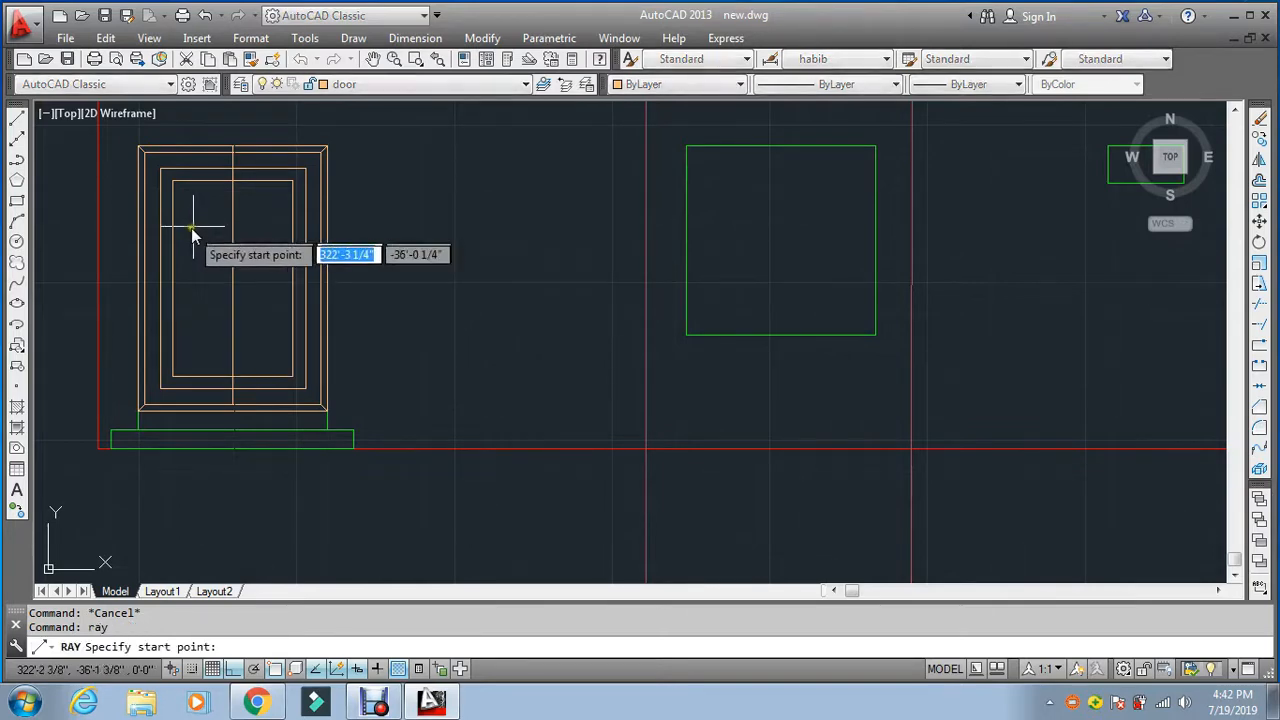
{"action": "left_click", "coordinate": [173, 278]}
{"action": "left_click", "coordinate": [395, 280]}
{"action": "key", "text": "Return"}
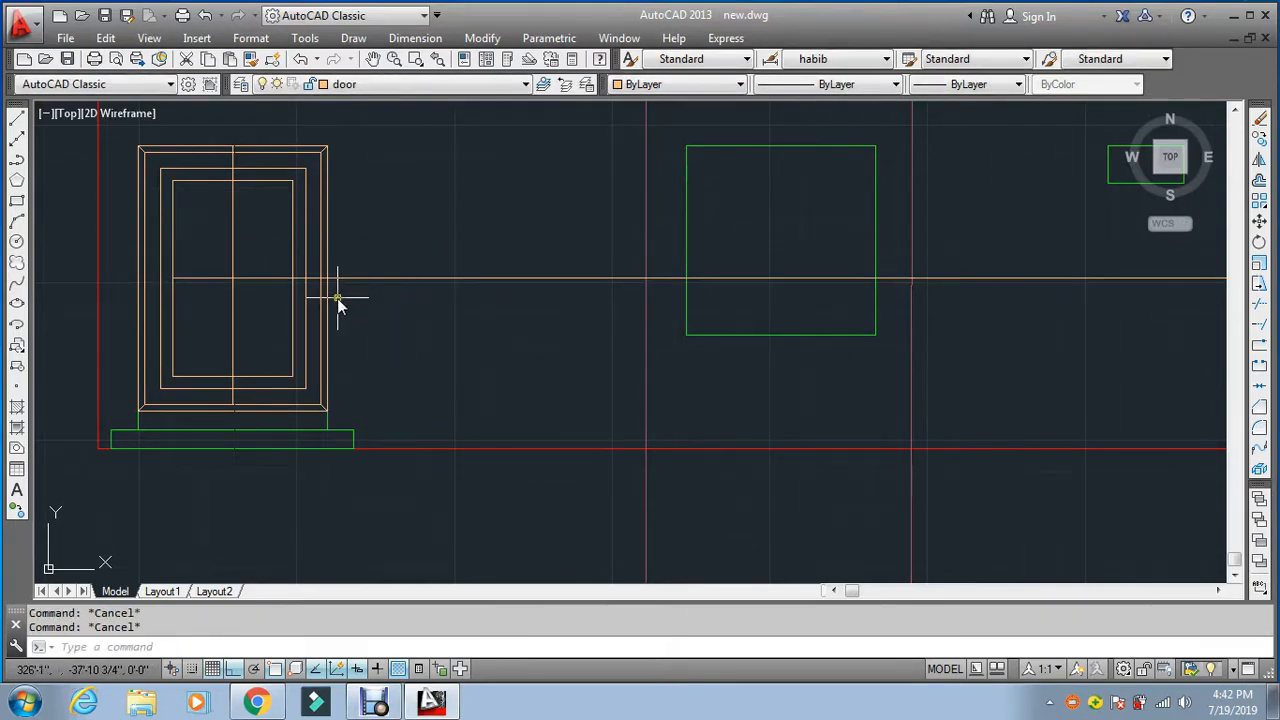
Step: Create boundary outlines in the upper-left and lower-right quarters of the door's innermost rectangle
{"action": "type", "text": "bo"}
{"action": "key", "text": "Return"}
{"action": "left_click", "coordinate": [263, 342]}
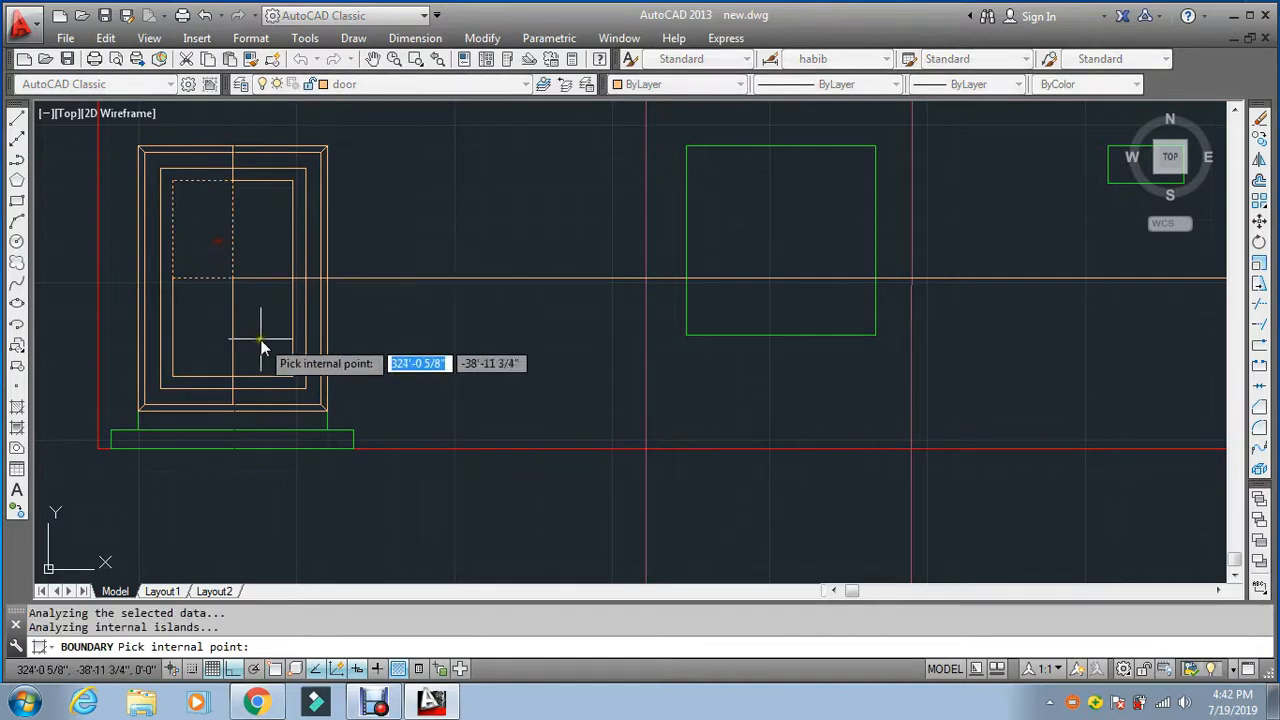
{"action": "key", "text": "Return"}
{"action": "key", "text": "Escape"}
Step: Erase the horizontal ray and the full innermost rectangle, keeping the two quarter outlines
{"action": "left_click", "coordinate": [451, 251]}
{"action": "left_click", "coordinate": [391, 317]}
{"action": "key", "text": "Delete"}
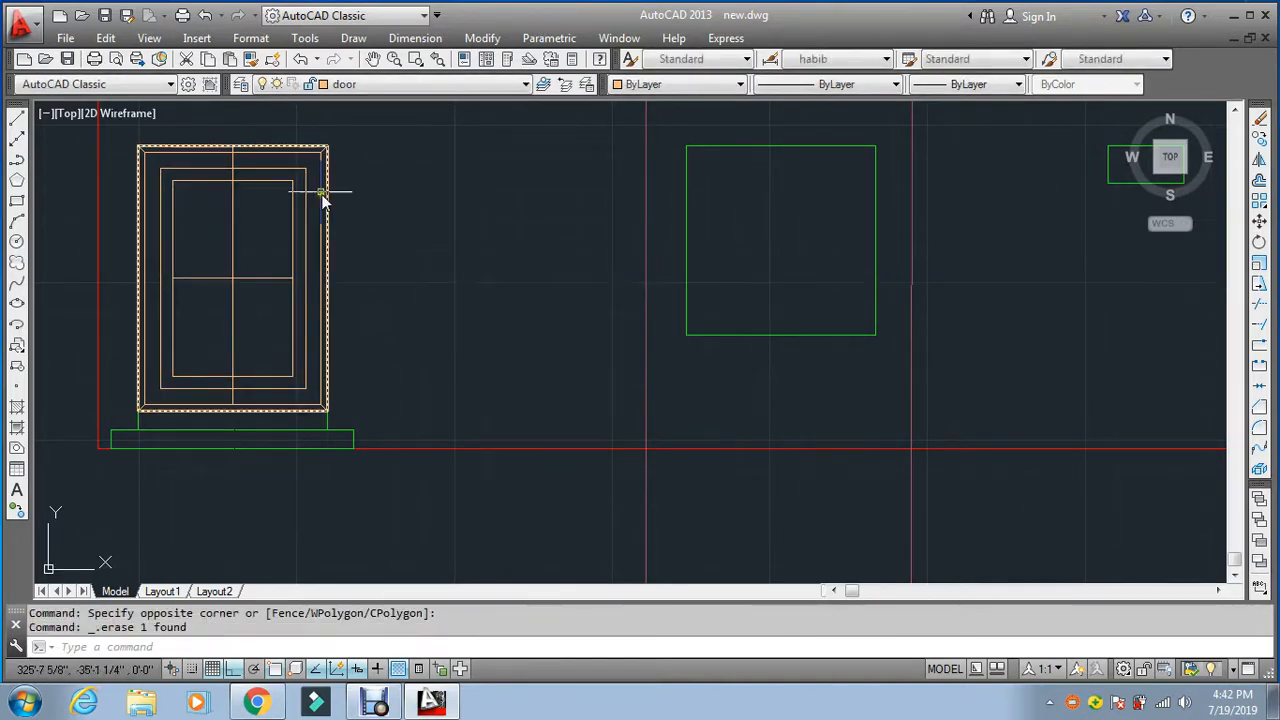
{"action": "scroll", "coordinate": [238, 415], "scroll_direction": "up", "scroll_amount": 2}
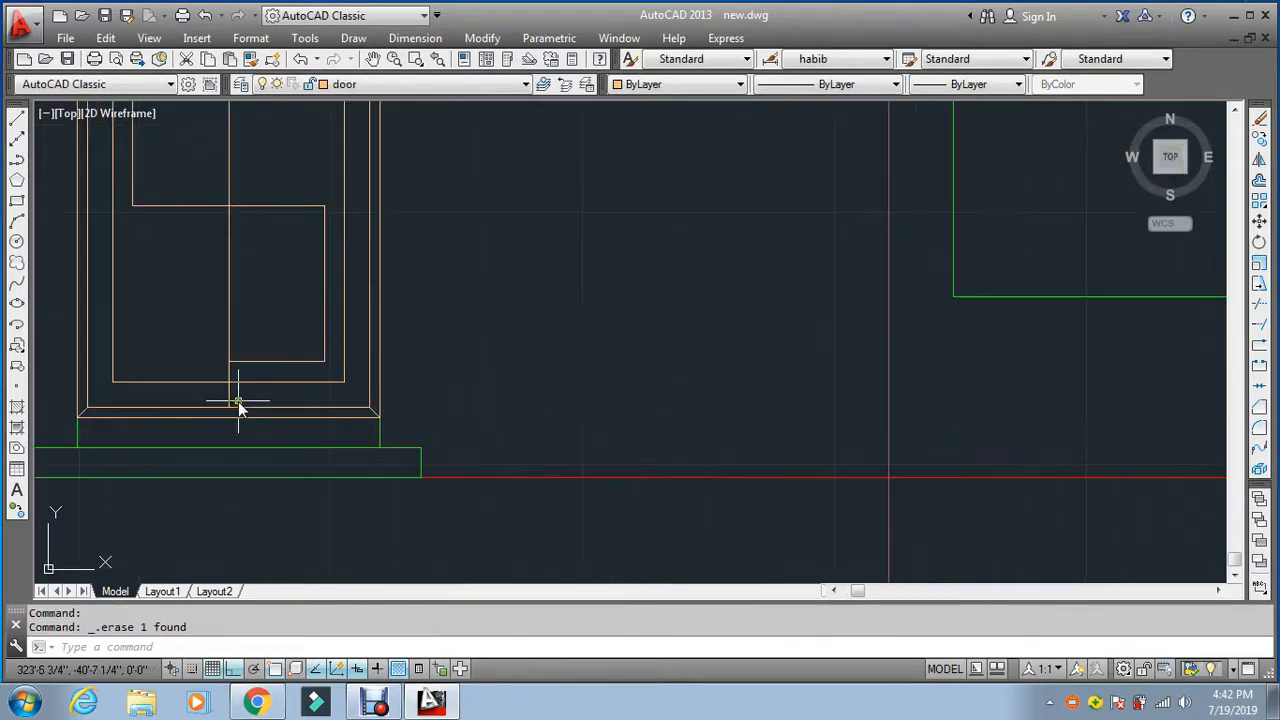
Step: Offset the upper-left and lower-right door panel outlines 1 inch inward
{"action": "type", "text": "o"}
{"action": "key", "text": "Return"}
{"action": "type", "text": "1"}
{"action": "key", "text": "Return"}
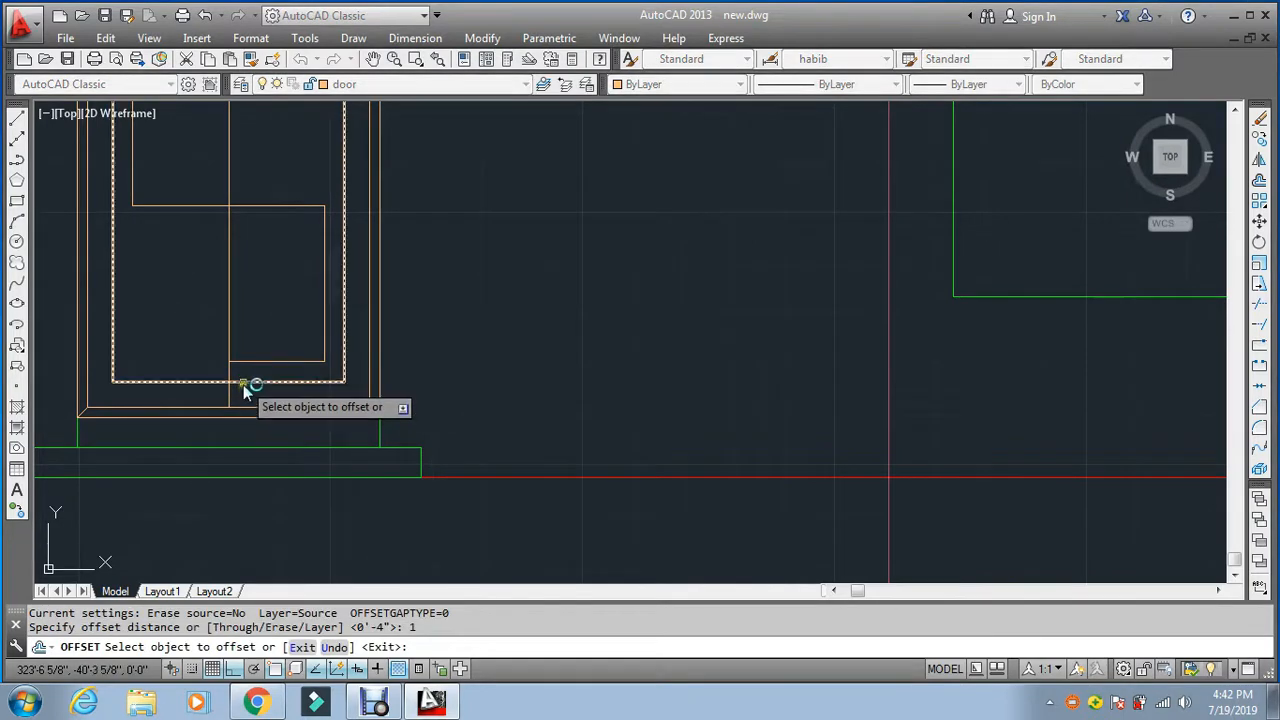
{"action": "left_click", "coordinate": [257, 361]}
{"action": "left_click", "coordinate": [268, 318]}
{"action": "scroll", "coordinate": [212, 300], "scroll_direction": "down", "scroll_amount": 5}
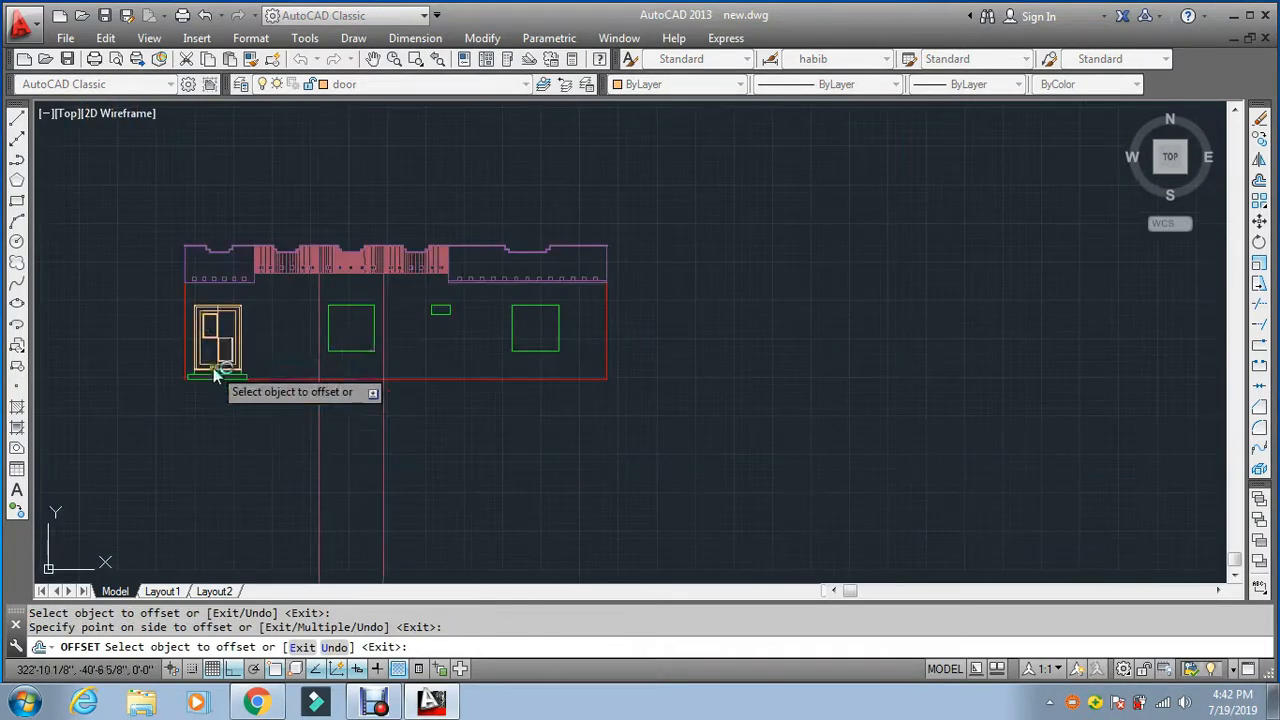
Step: Offset the rectangle surrounding the two door panels 1 inch inward and dismiss the news pop-up
{"action": "scroll", "coordinate": [240, 420], "scroll_direction": "up", "scroll_amount": 5}
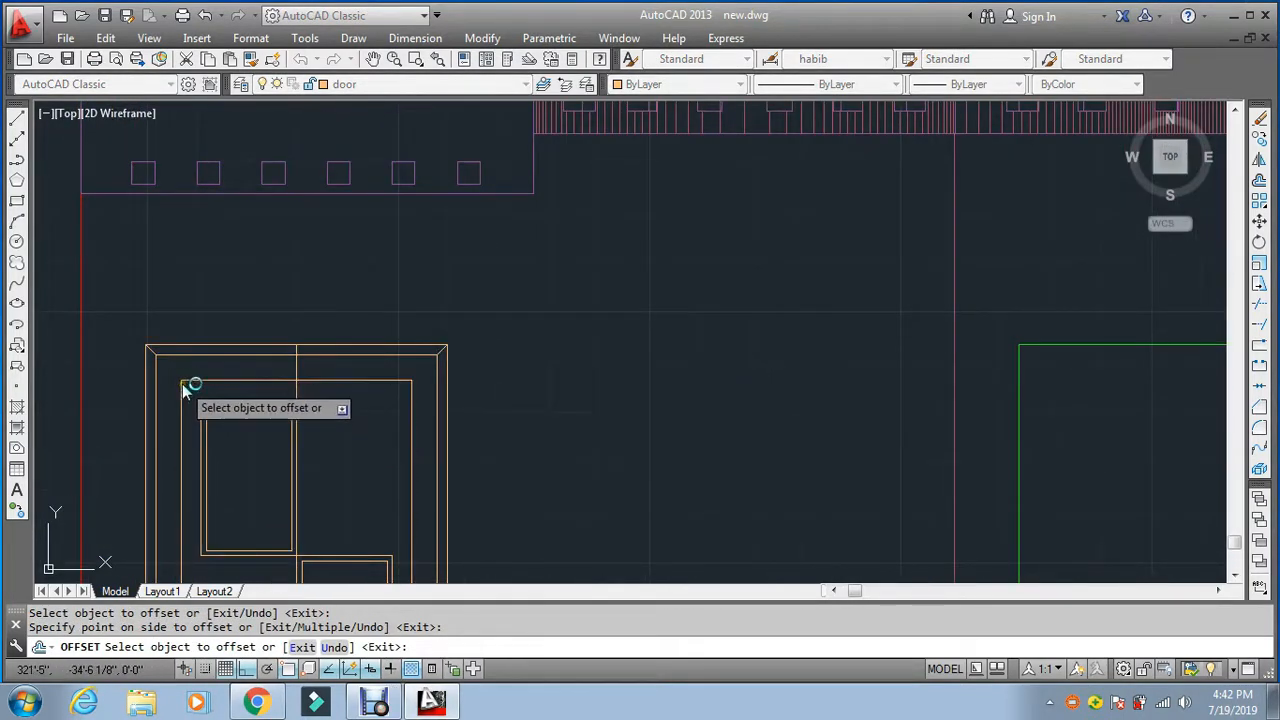
{"action": "scroll", "coordinate": [337, 437], "scroll_direction": "down", "scroll_amount": 4}
{"action": "scroll", "coordinate": [303, 441], "scroll_direction": "up", "scroll_amount": 6}
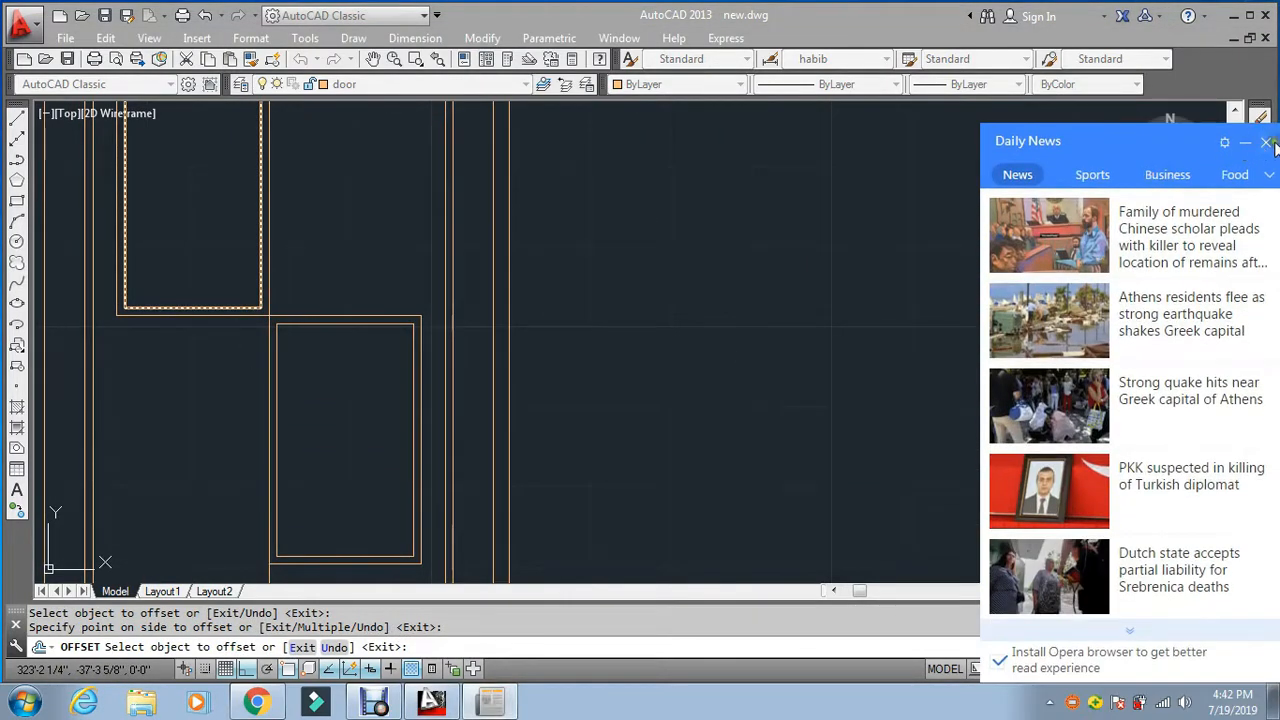
{"action": "left_click", "coordinate": [1266, 142]}
{"action": "key", "text": "Escape"}
{"action": "key", "text": "Escape"}
{"action": "key", "text": "Escape"}
Step: Draw a narrow vertical handle rectangle about 1 3/8 inches wide and 2 feet tall on the left door leaf, near the centre line
{"action": "scroll", "coordinate": [352, 332], "scroll_direction": "down", "scroll_amount": 3}
{"action": "scroll", "coordinate": [306, 356], "scroll_direction": "up", "scroll_amount": 4}
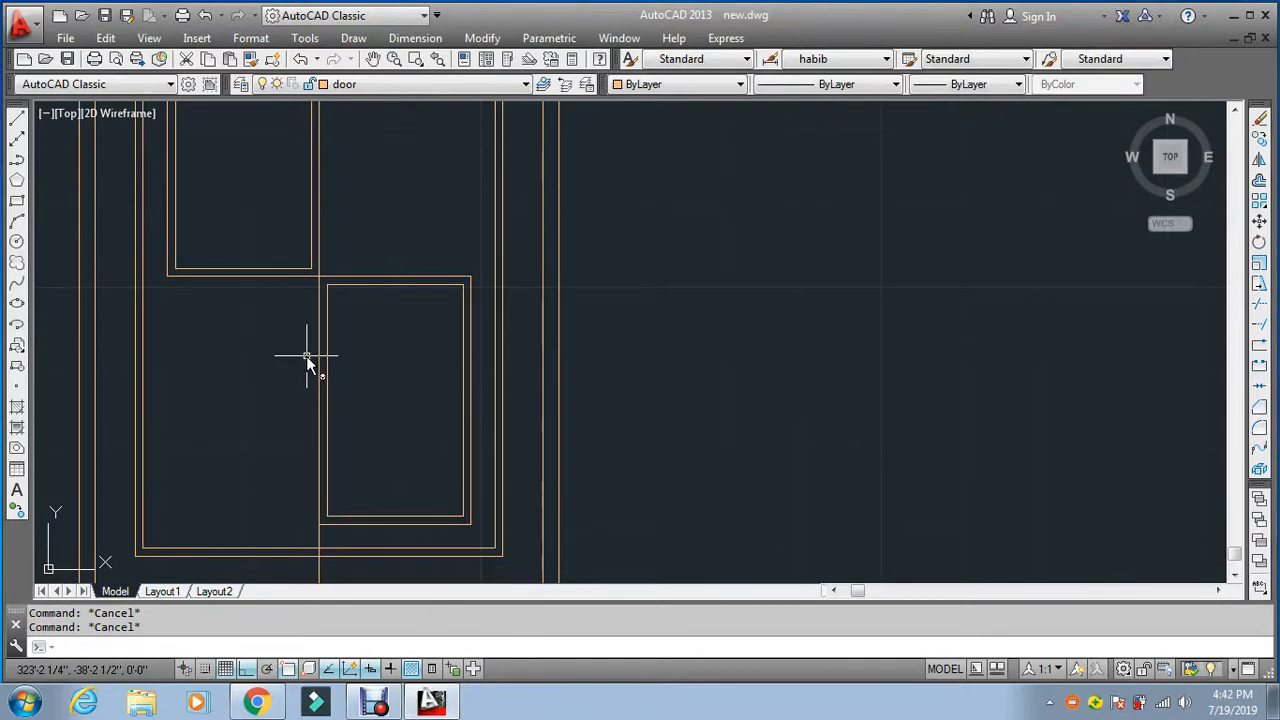
{"action": "type", "text": "rec"}
{"action": "key", "text": "Return"}
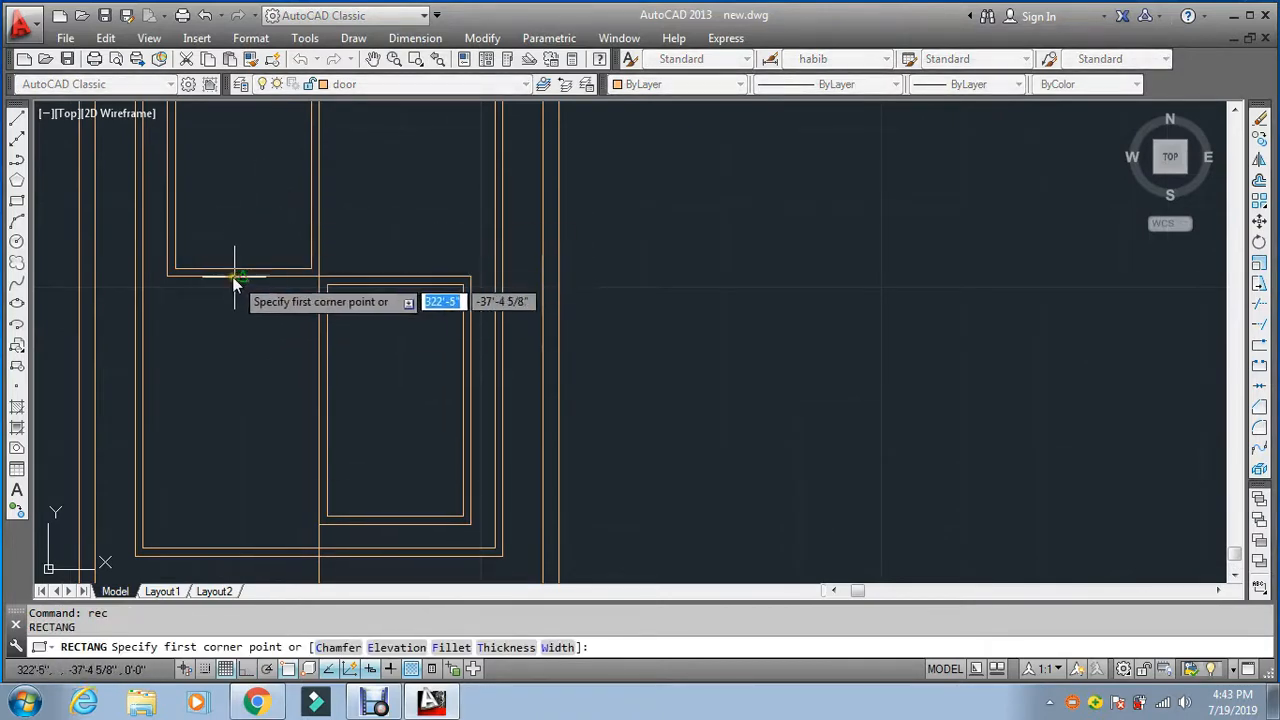
{"action": "left_click", "coordinate": [265, 178]}
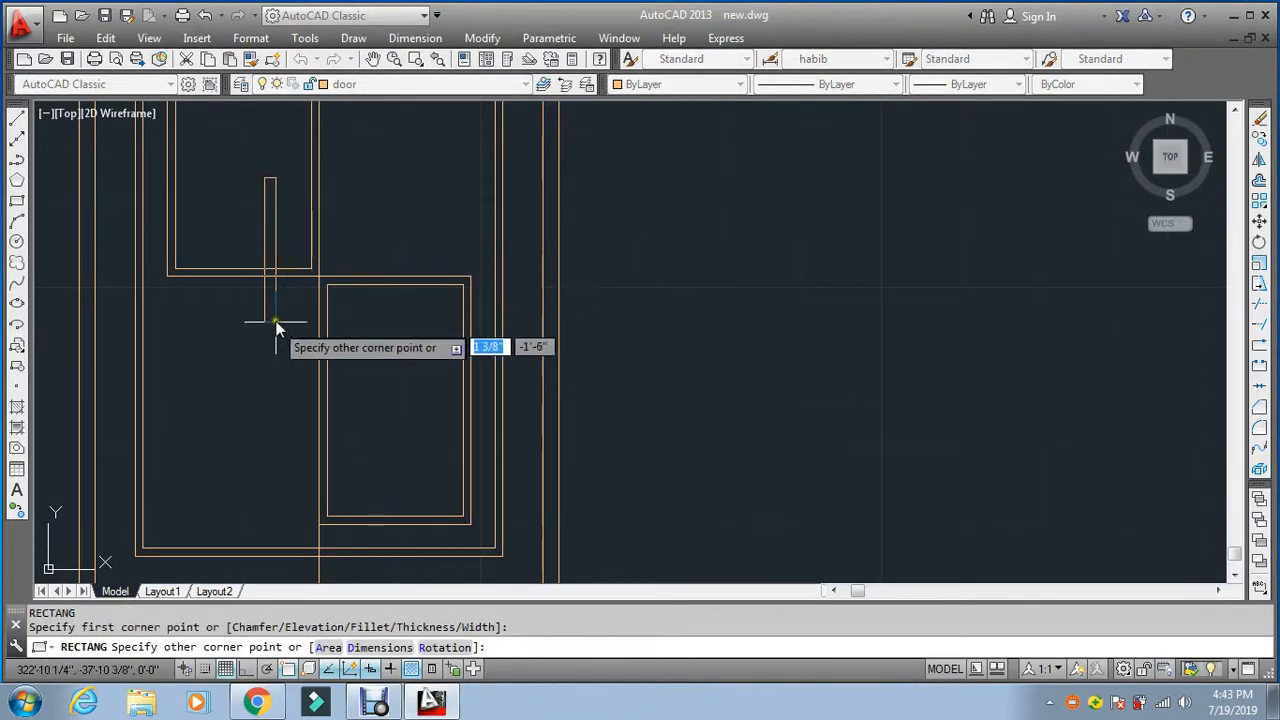
{"action": "left_click", "coordinate": [275, 368]}
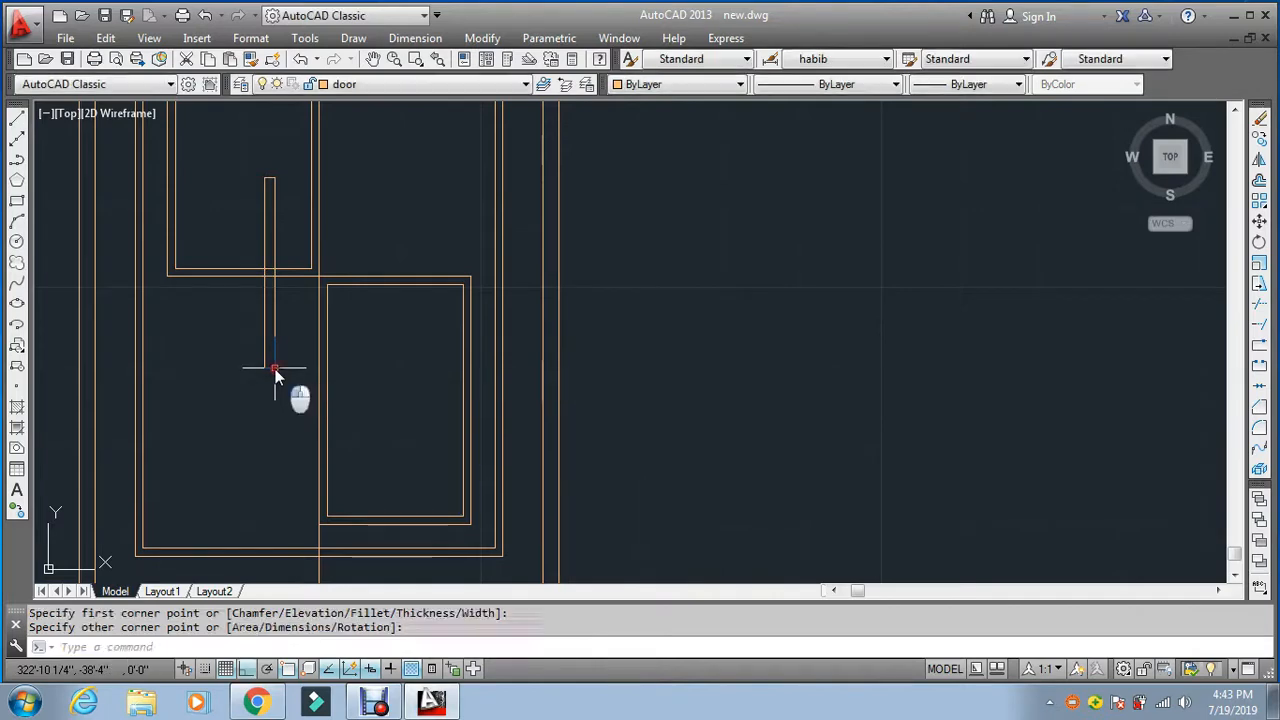
{"action": "key", "text": "Escape"}
{"action": "key", "text": "Escape"}
{"action": "key", "text": "Escape"}
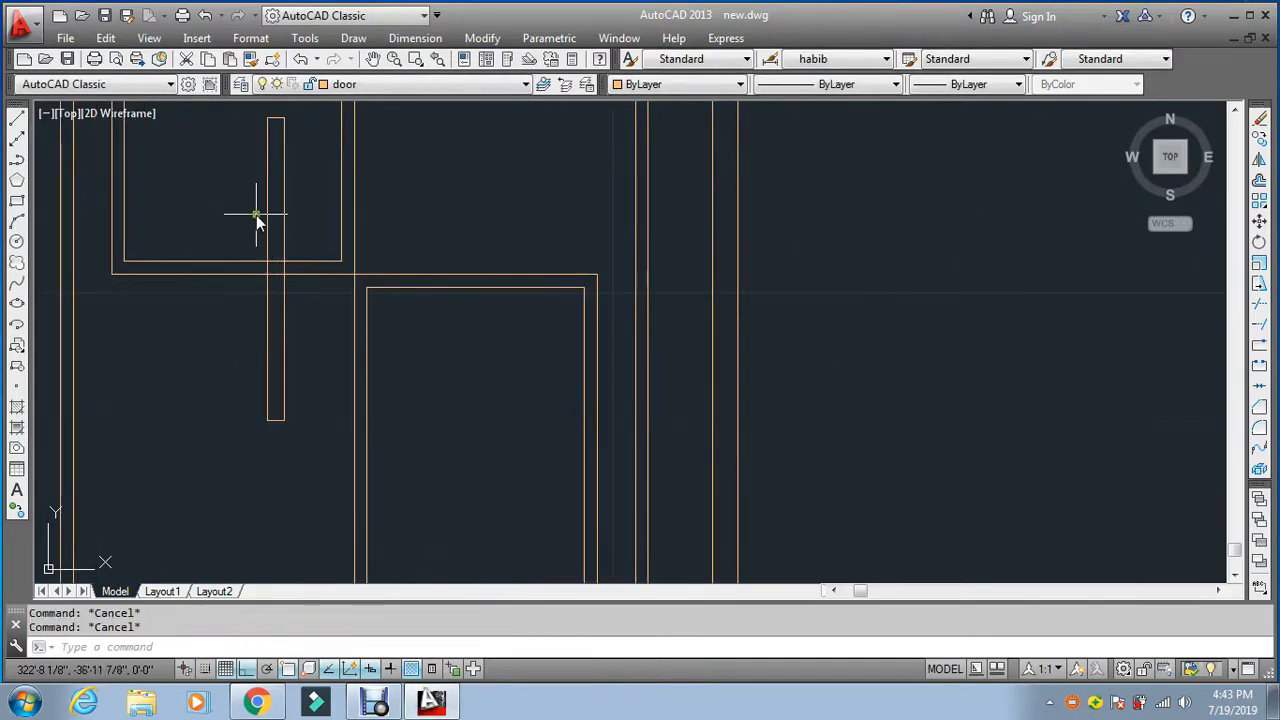
Step: Draw a horizontal rectangle about 3 1/8 by 1 inch across the handle bar near its upper end
{"action": "type", "text": "rec"}
{"action": "key", "text": "Return"}
{"action": "scroll", "coordinate": [258, 225], "scroll_direction": "down", "scroll_amount": 3}
{"action": "scroll", "coordinate": [271, 213], "scroll_direction": "up", "scroll_amount": 6}
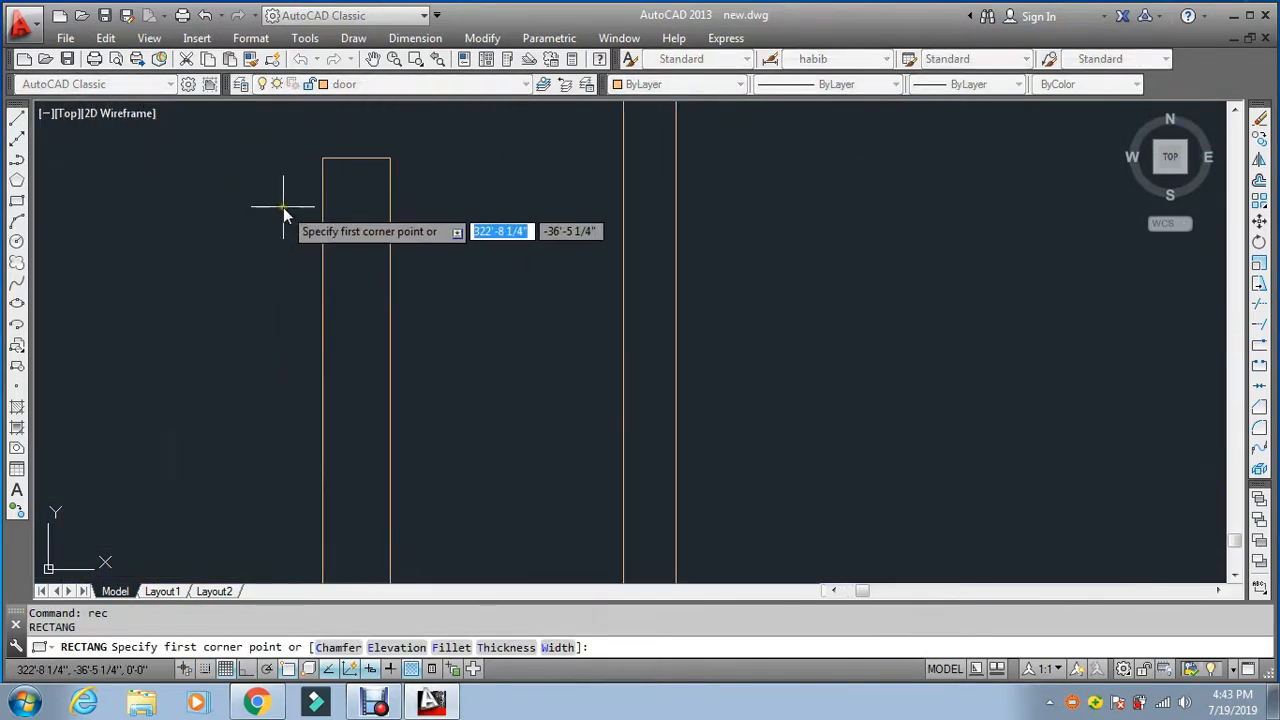
{"action": "left_click", "coordinate": [274, 206]}
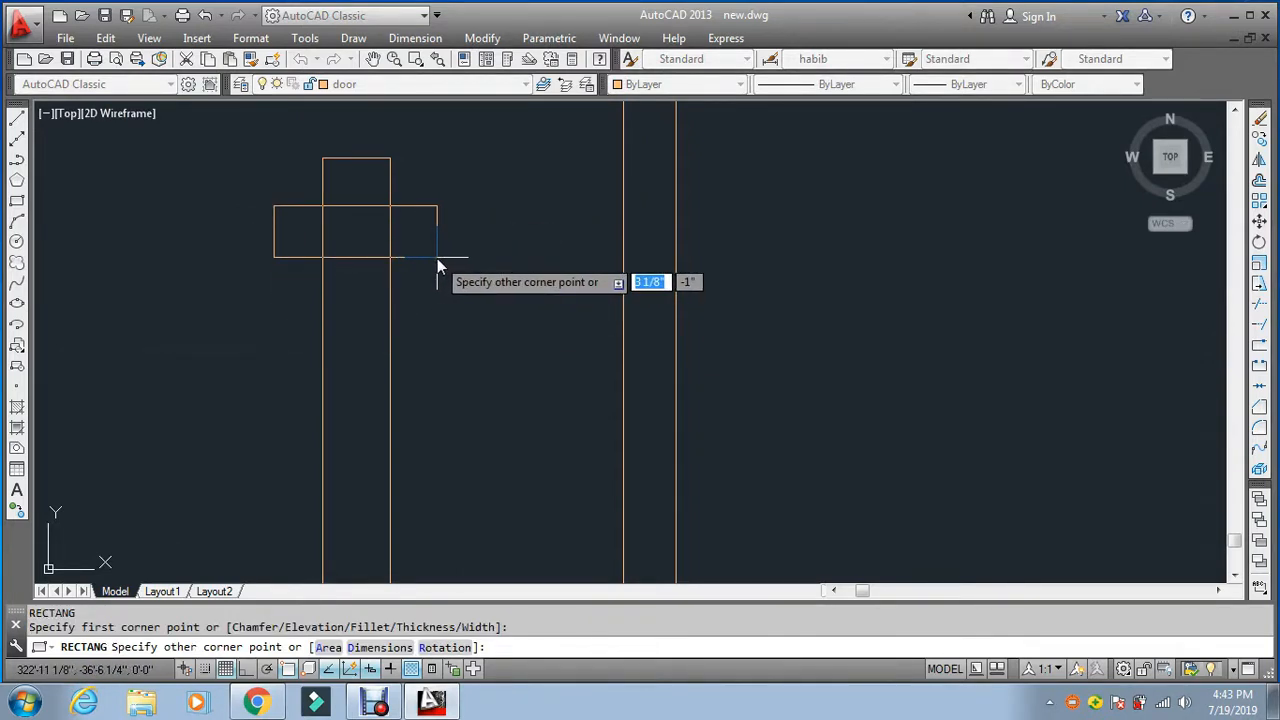
{"action": "left_click", "coordinate": [436, 258]}
{"action": "key", "text": "Escape"}
{"action": "key", "text": "Escape"}
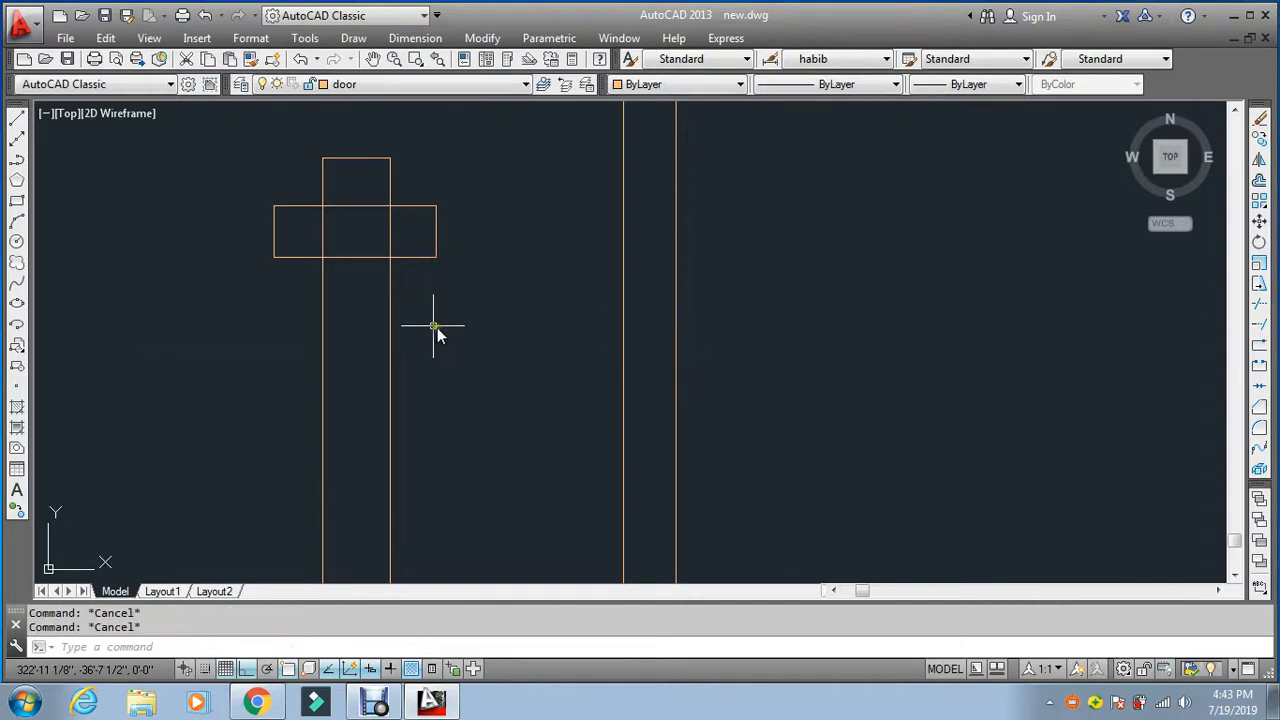
Step: Stretch the right edge of the handle's horizontal bracket rectangle slightly outward, and pull it back 1/8 inch
{"action": "scroll", "coordinate": [453, 230], "scroll_direction": "up", "scroll_amount": 2}
{"action": "left_click", "coordinate": [453, 228]}
{"action": "left_click", "coordinate": [417, 230]}
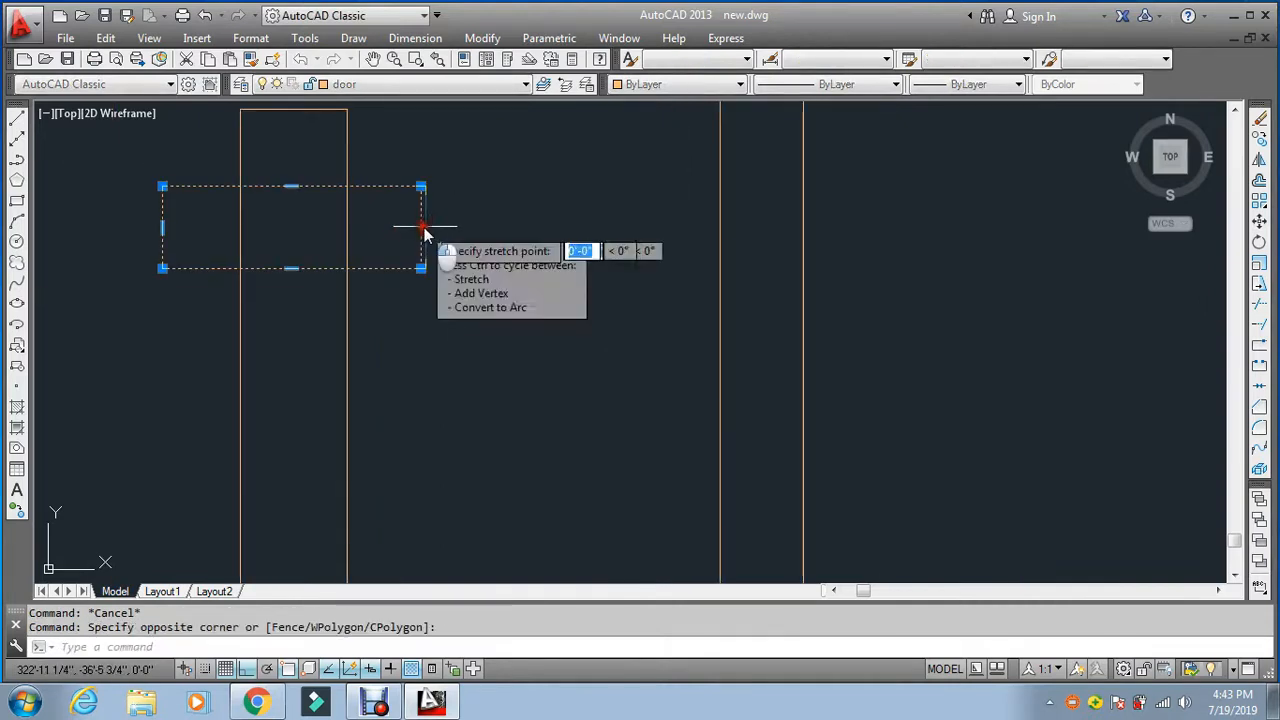
{"action": "left_click", "coordinate": [421, 228]}
{"action": "left_click", "coordinate": [468, 238]}
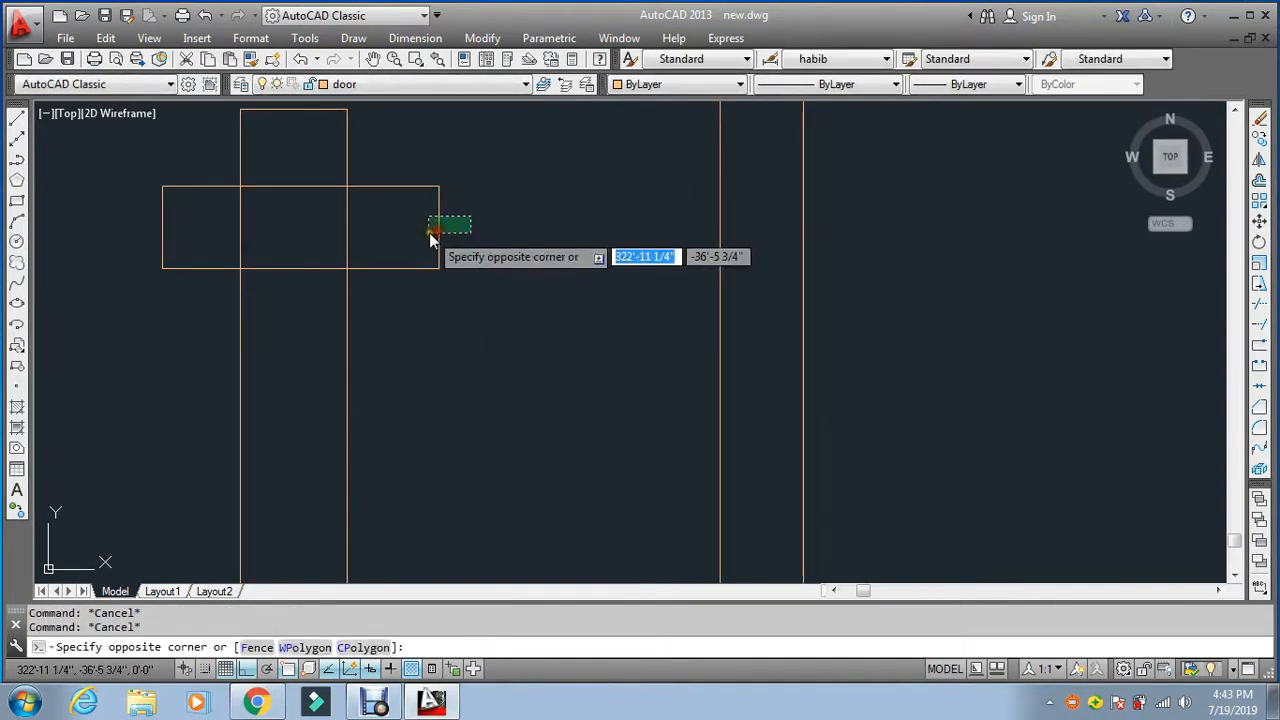
{"action": "left_click", "coordinate": [443, 226]}
{"action": "left_click", "coordinate": [438, 227]}
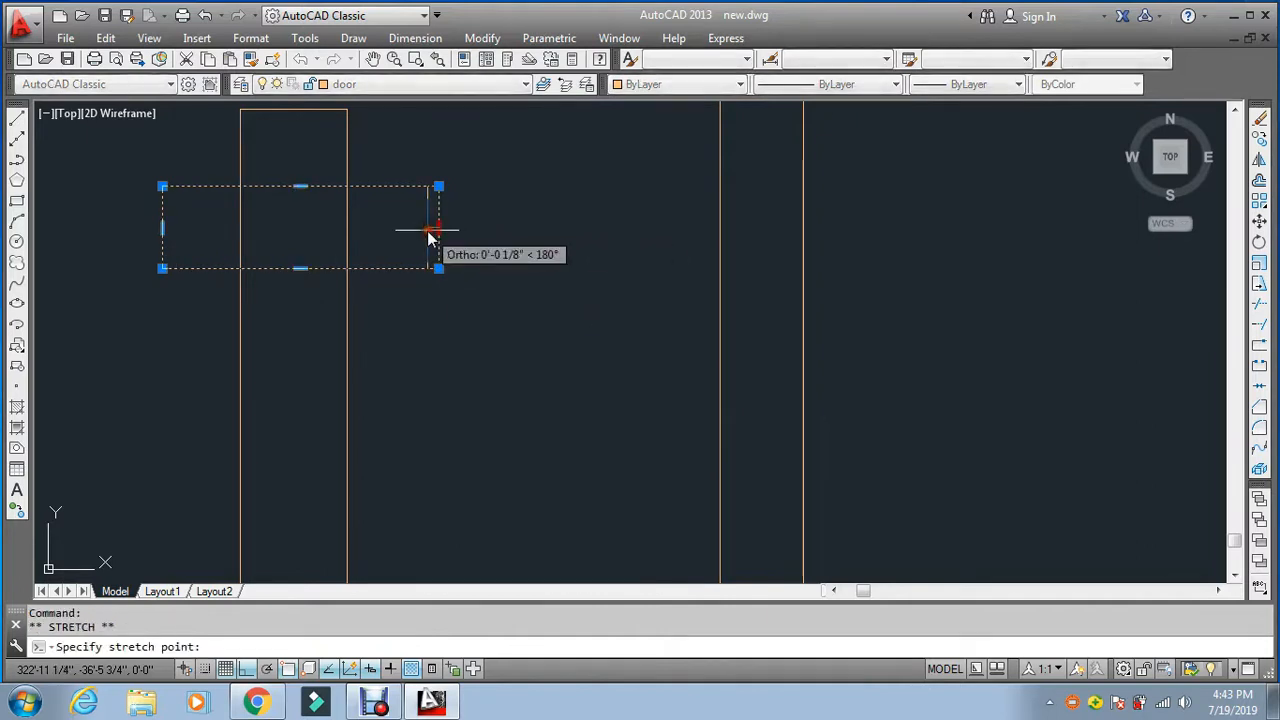
{"action": "left_click", "coordinate": [428, 228]}
{"action": "key", "text": "Escape"}
Step: Draw a circle with a radius of about 1/4 inch inside the left end of the handle bracket
{"action": "key", "text": "Return"}
{"action": "scroll", "coordinate": [214, 214], "scroll_direction": "up", "scroll_amount": 2}
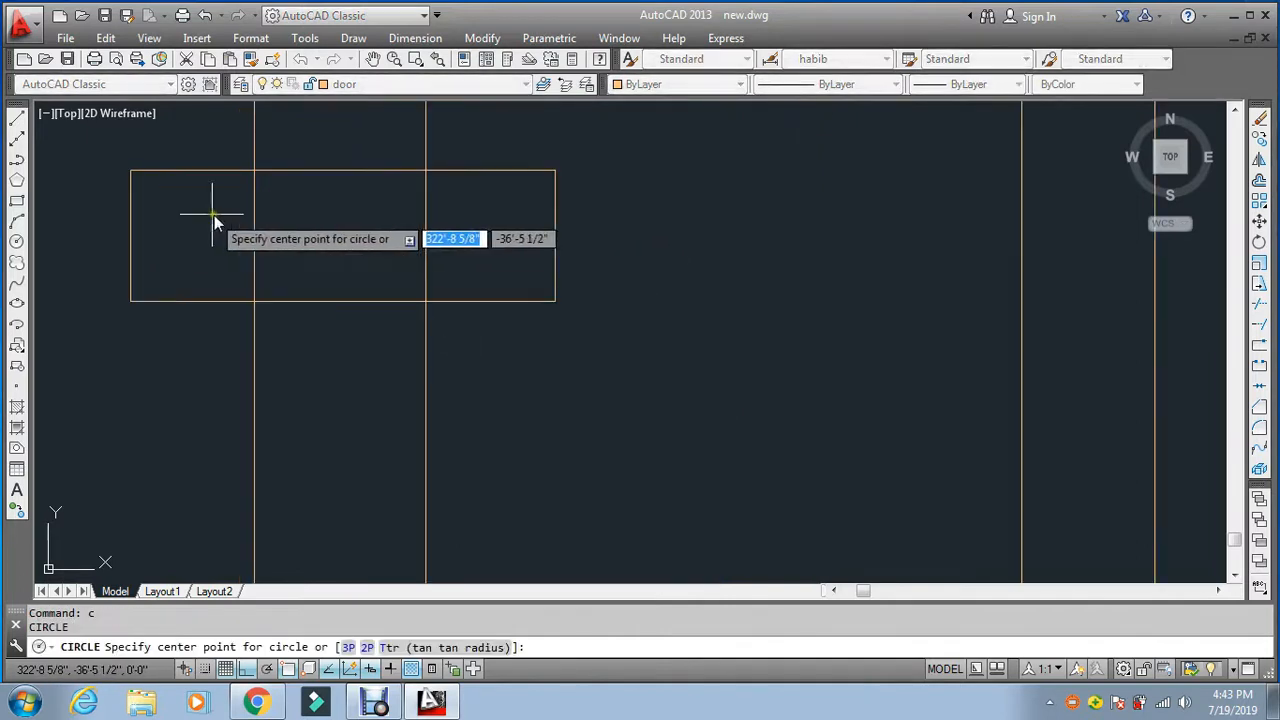
{"action": "left_click", "coordinate": [194, 233]}
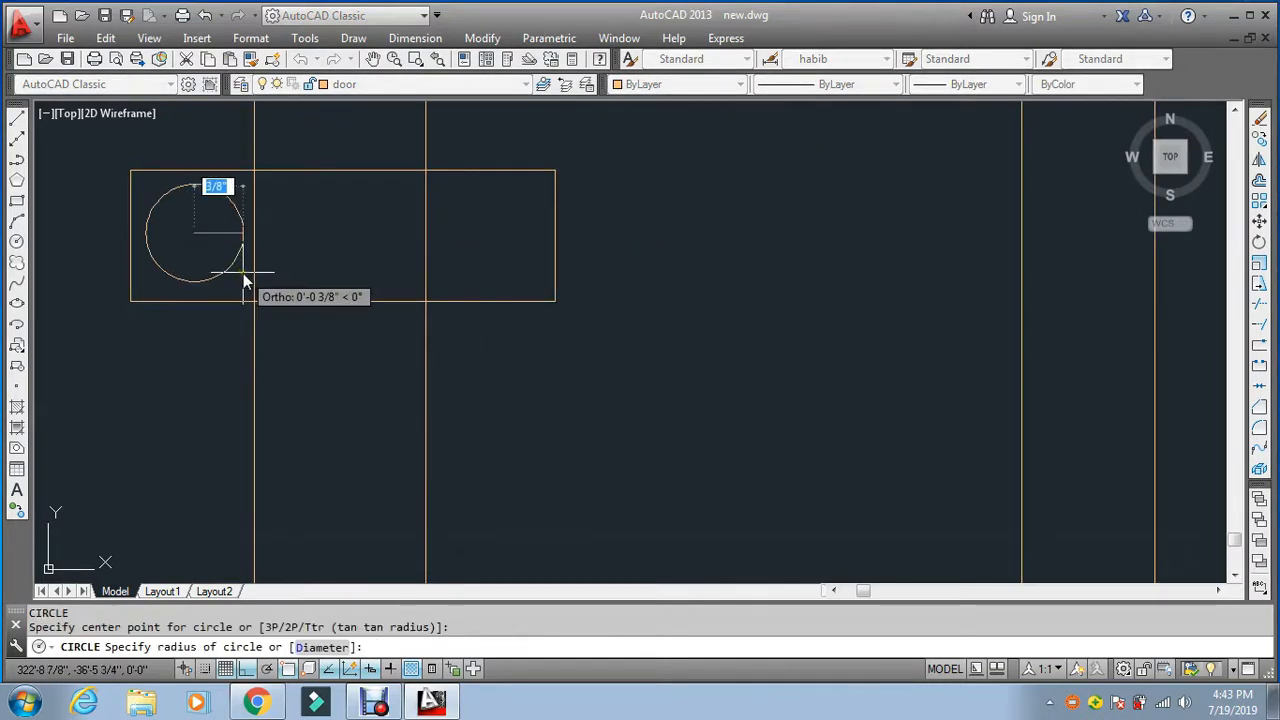
{"action": "left_click", "coordinate": [231, 261]}
{"action": "key", "text": "Escape"}
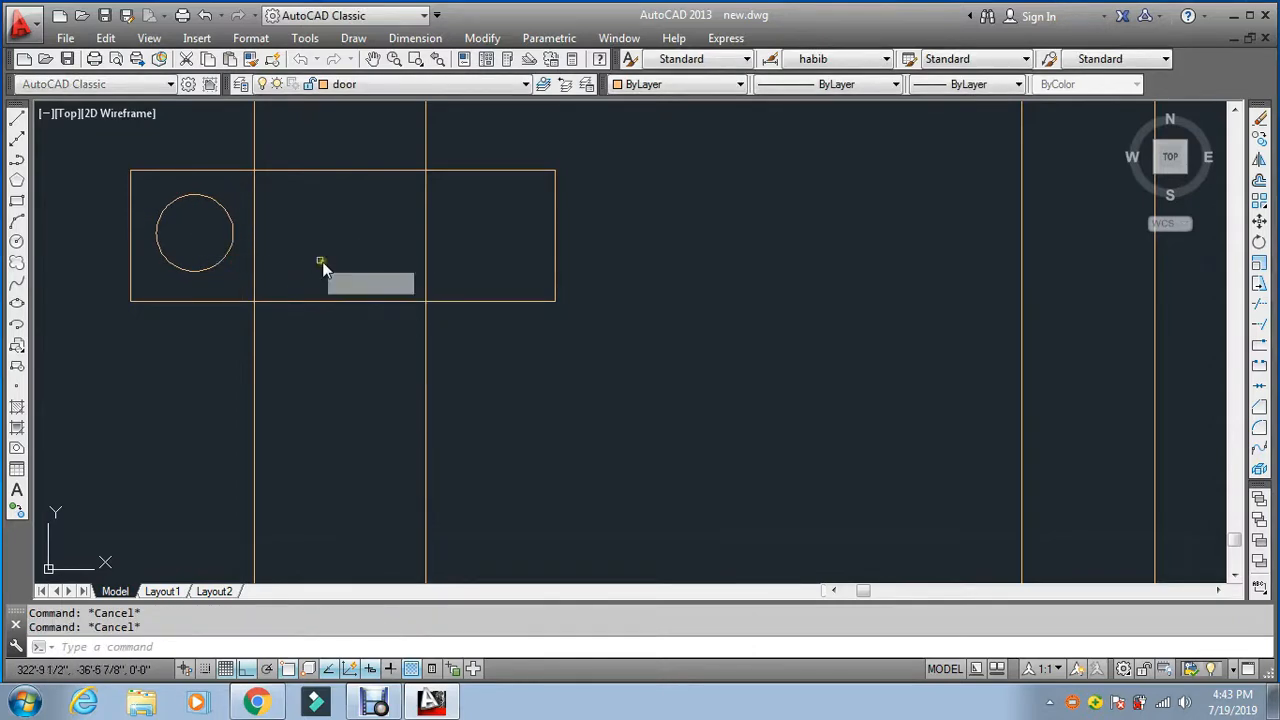
Step: Copy the bracket circle to the right end, using the bar's left edge and the bracket's right corner as reference points
{"action": "type", "text": "co"}
{"action": "key", "text": "Return"}
{"action": "left_click", "coordinate": [234, 197]}
{"action": "left_click", "coordinate": [210, 224]}
{"action": "key", "text": "Return"}
{"action": "left_click", "coordinate": [254, 170]}
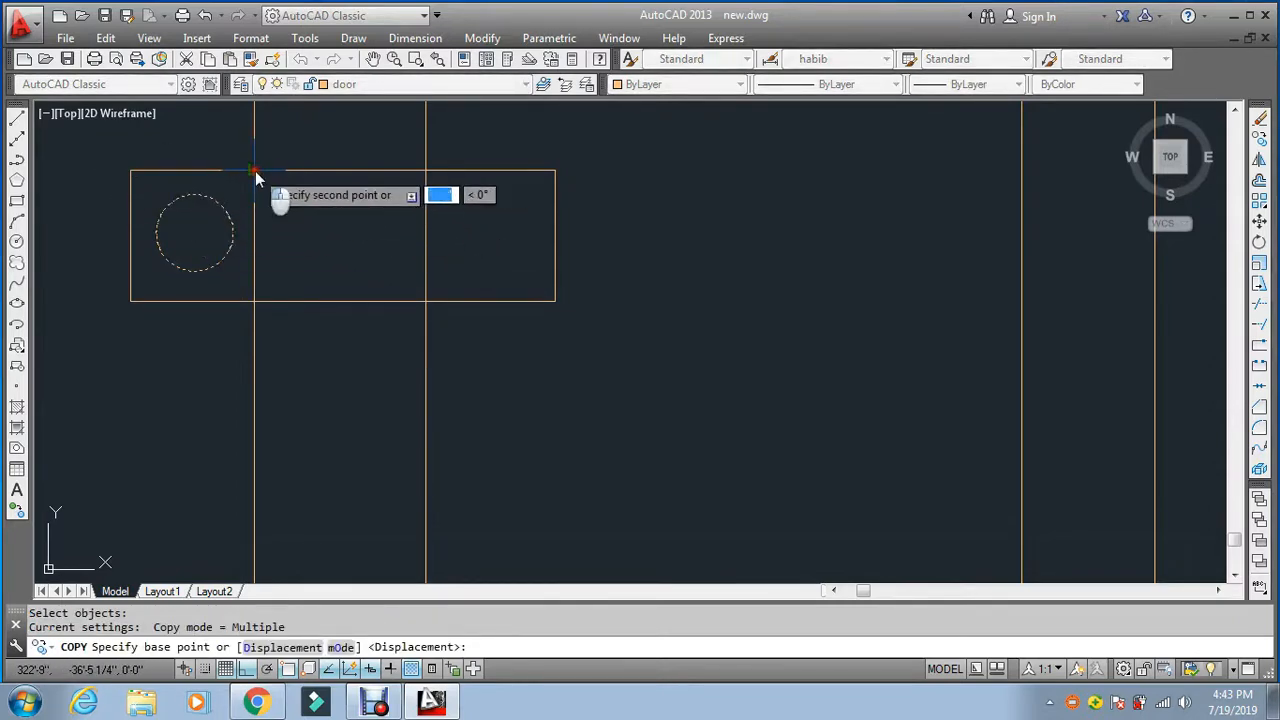
{"action": "left_click", "coordinate": [555, 171]}
{"action": "key", "text": "Escape"}
Step: Draw a small concentric circle at the centre of the bracket's left circle
{"action": "type", "text": "c"}
{"action": "key", "text": "Return"}
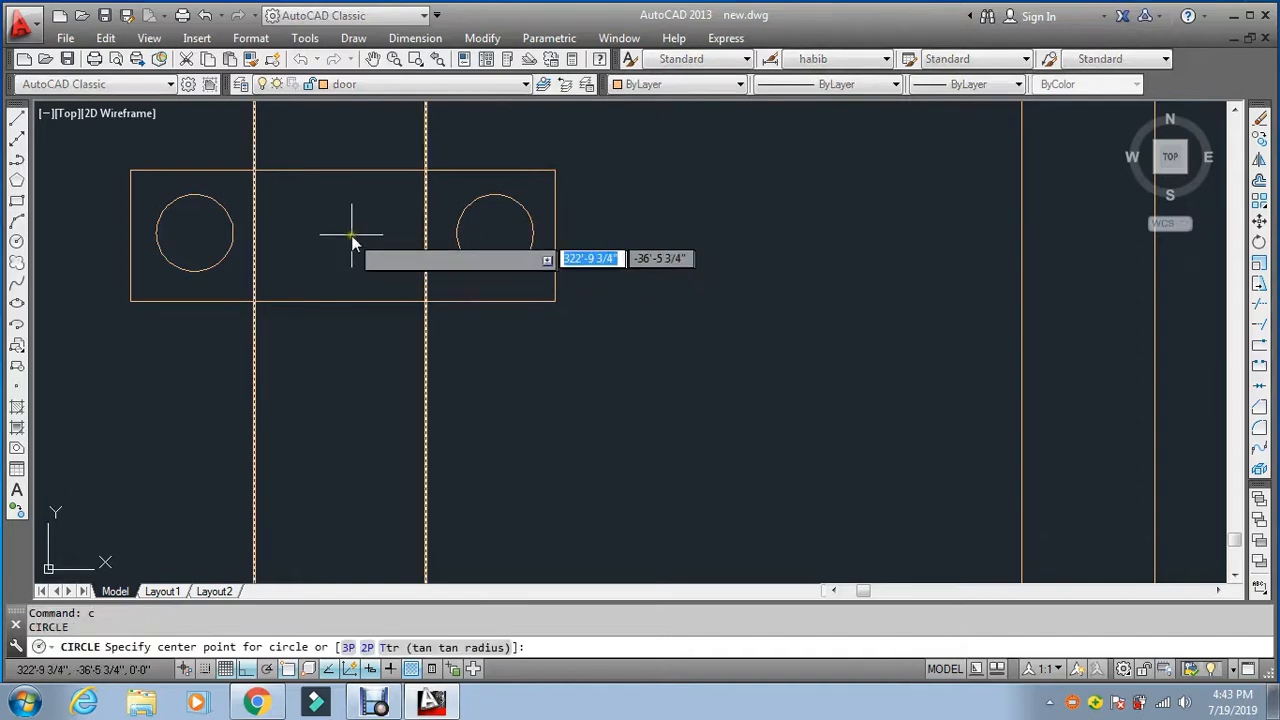
{"action": "scroll", "coordinate": [195, 206], "scroll_direction": "up", "scroll_amount": 2}
{"action": "left_click", "coordinate": [193, 251]}
{"action": "left_click", "coordinate": [208, 253]}
{"action": "key", "text": "Escape"}
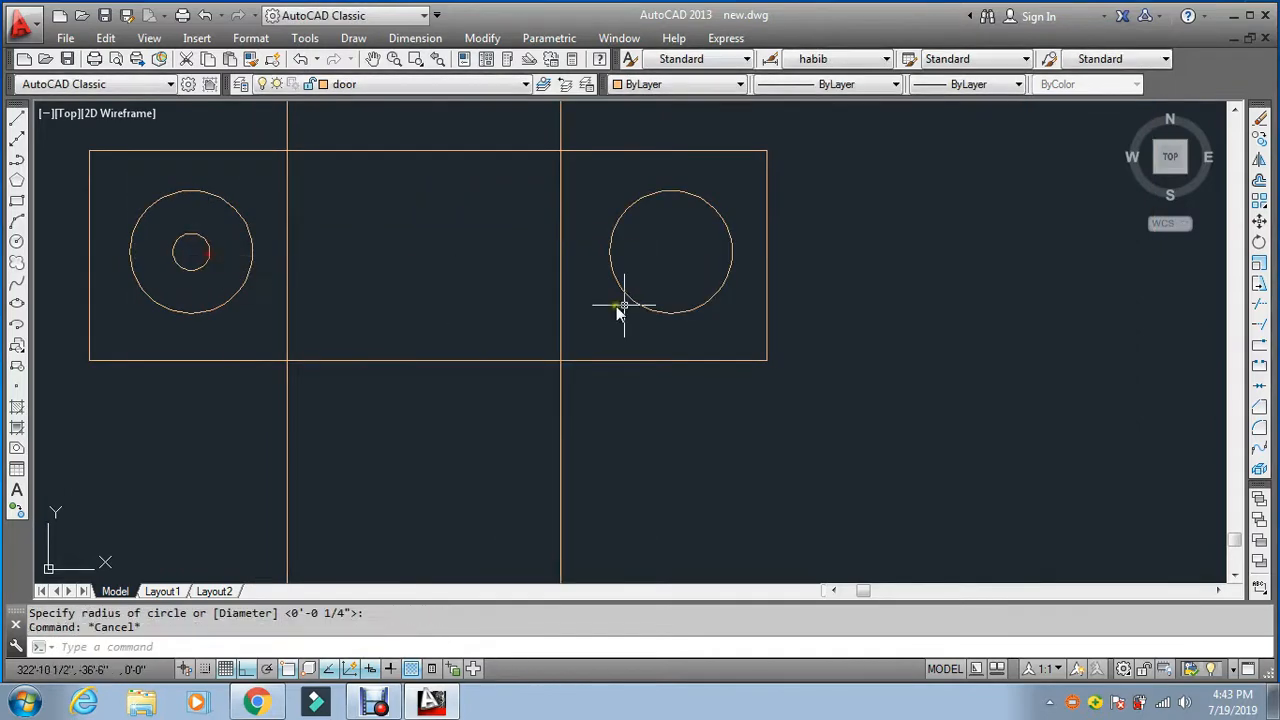
{"action": "type", "text": "c"}
{"action": "key", "text": "Return"}
{"action": "left_click", "coordinate": [670, 254]}
{"action": "key", "text": "Escape"}
{"action": "key", "text": "Escape"}
Step: Copy the small inner circle from the left circle's centre to the centre of the right bracket circle
{"action": "type", "text": "co"}
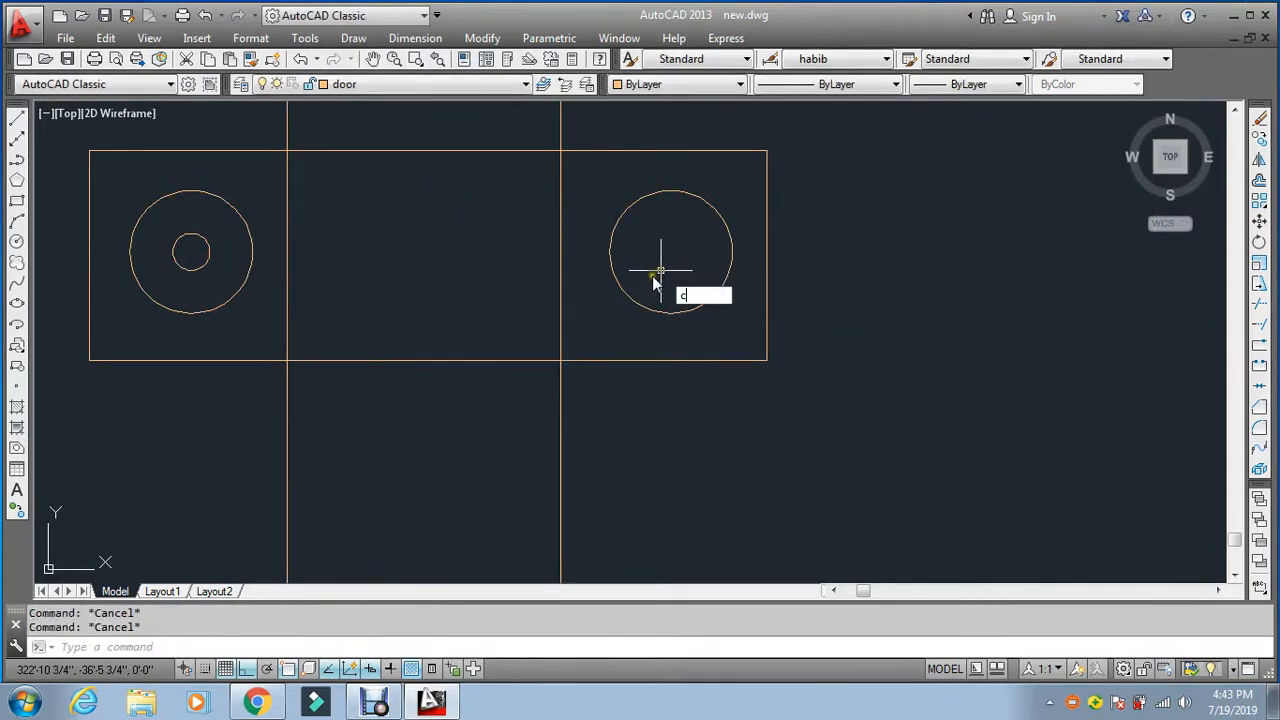
{"action": "key", "text": "Return"}
{"action": "left_click", "coordinate": [177, 261]}
{"action": "key", "text": "Return"}
{"action": "left_click", "coordinate": [192, 252]}
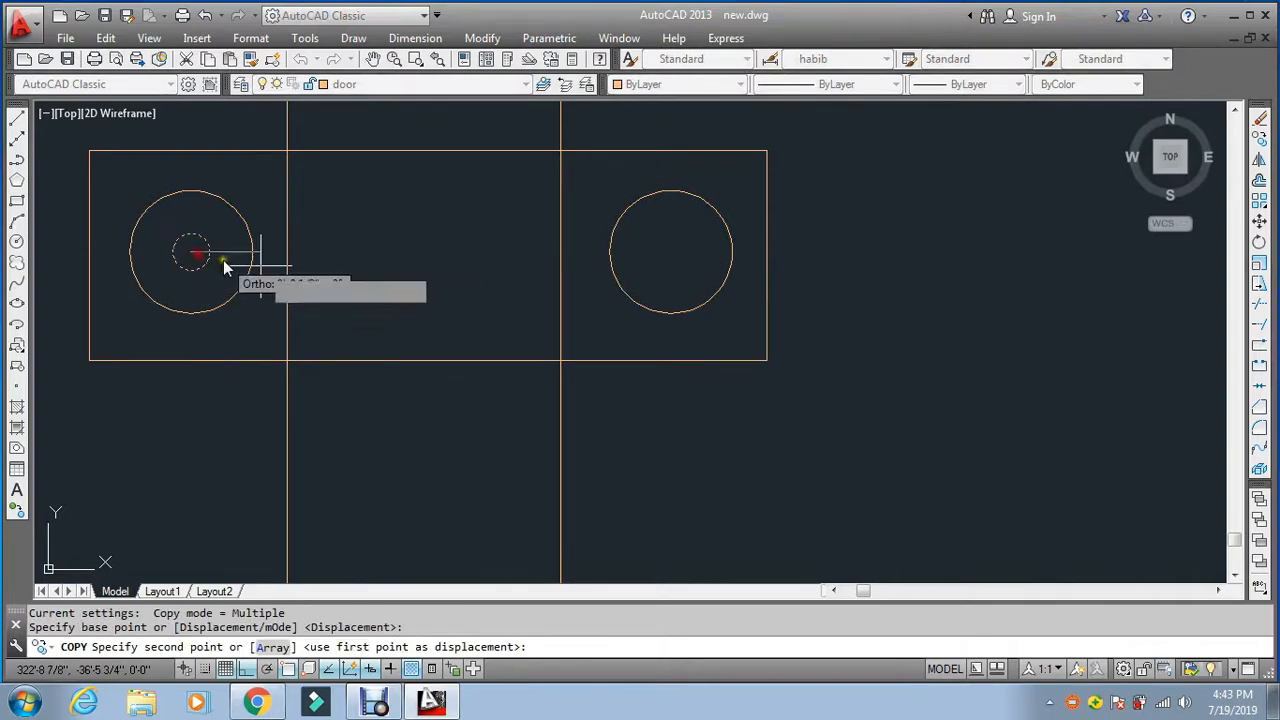
{"action": "left_click", "coordinate": [670, 253]}
{"action": "key", "text": "Escape"}
{"action": "key", "text": "Escape"}
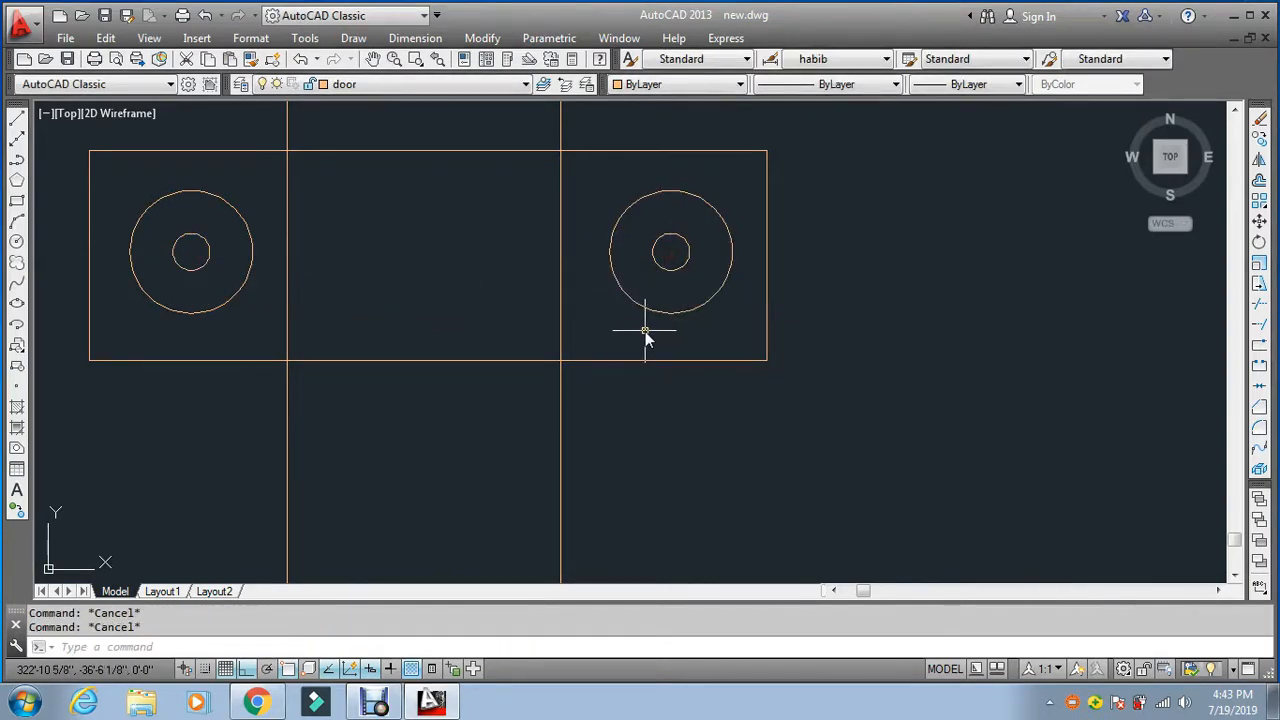
{"action": "type", "text": "co"}
{"action": "key", "text": "Return"}
{"action": "scroll", "coordinate": [707, 245], "scroll_direction": "down", "scroll_amount": 5}
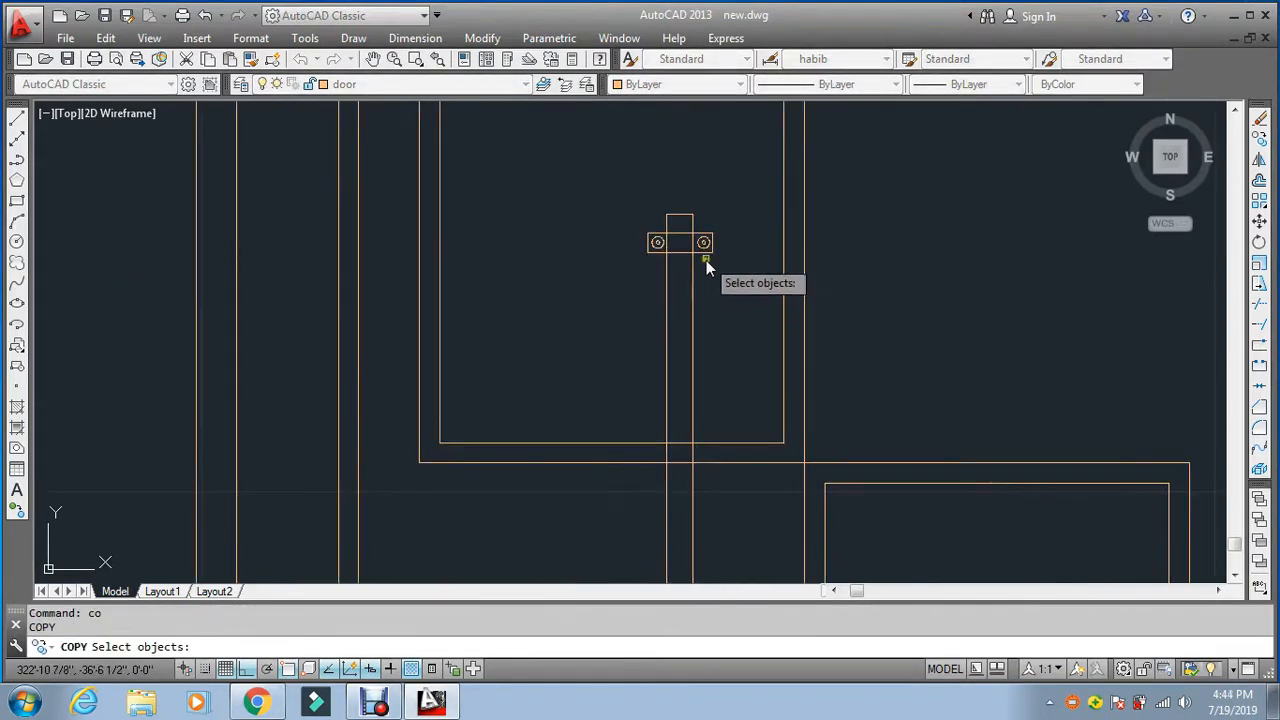
{"action": "scroll", "coordinate": [707, 250], "scroll_direction": "down", "scroll_amount": 3}
{"action": "key", "text": "Escape"}
{"action": "key", "text": "Escape"}
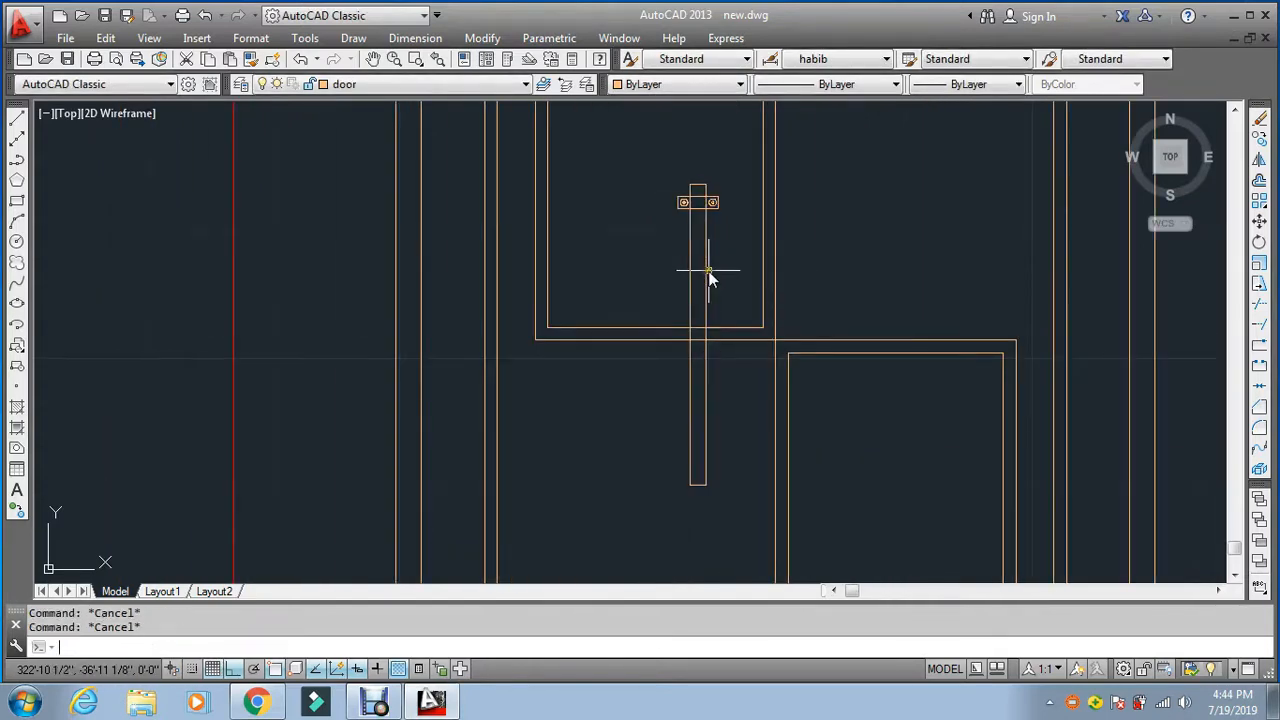
Step: Mirror the bracket and its circles about a horizontal line through the handle bar's midpoint, keeping the original
{"action": "type", "text": "mi"}
{"action": "scroll", "coordinate": [729, 180], "scroll_direction": "up", "scroll_amount": 2}
{"action": "left_click", "coordinate": [724, 225]}
{"action": "left_click", "coordinate": [682, 268]}
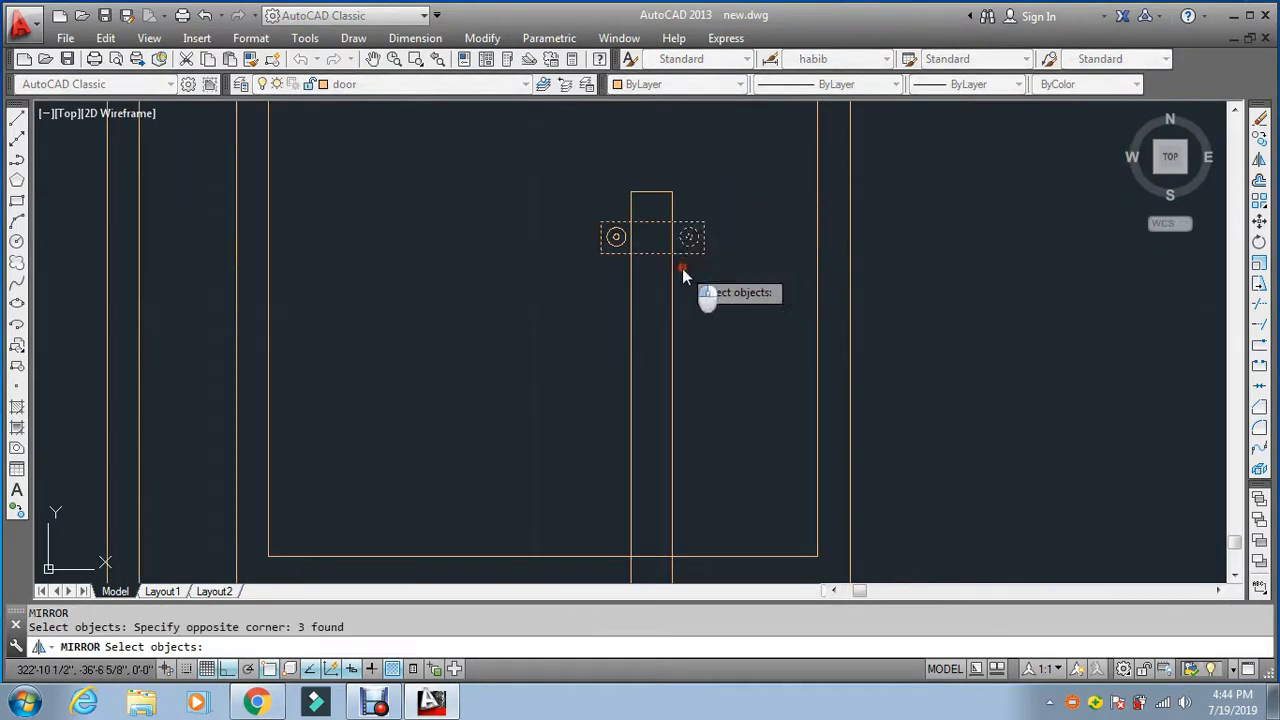
{"action": "scroll", "coordinate": [630, 243], "scroll_direction": "up", "scroll_amount": 2}
{"action": "left_click", "coordinate": [606, 172]}
{"action": "left_click", "coordinate": [546, 278]}
{"action": "scroll", "coordinate": [577, 217], "scroll_direction": "down", "scroll_amount": 3}
{"action": "key", "text": "space"}
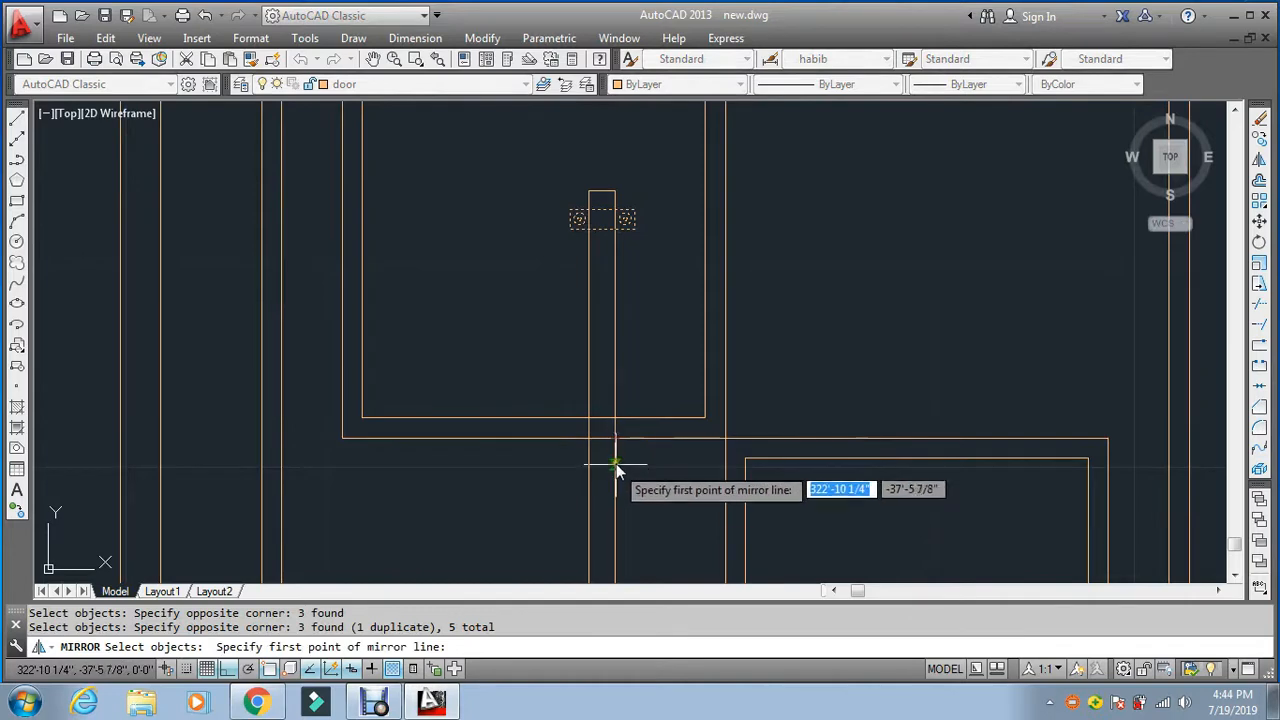
{"action": "left_click", "coordinate": [614, 425]}
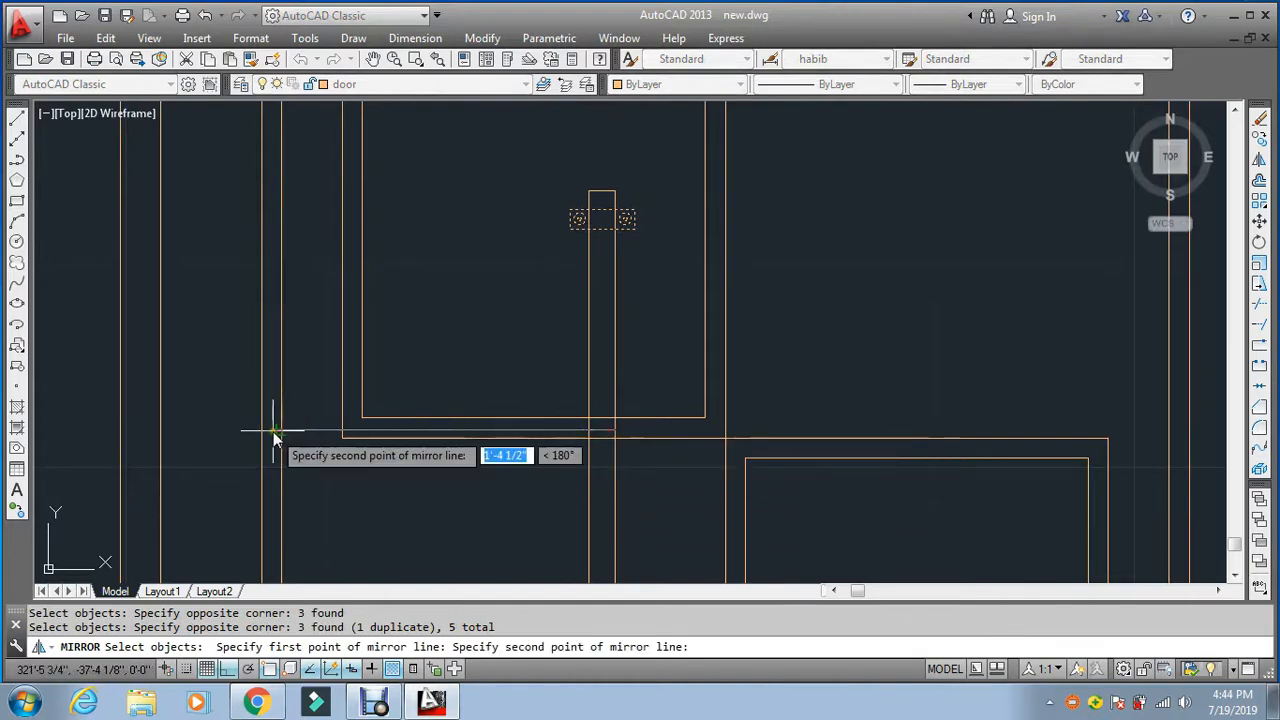
{"action": "left_click", "coordinate": [226, 430]}
{"action": "key", "text": "Escape"}
{"action": "scroll", "coordinate": [290, 432], "scroll_direction": "down", "scroll_amount": 3}
{"action": "scroll", "coordinate": [293, 432], "scroll_direction": "up", "scroll_amount": 3}
{"action": "key", "text": "Escape"}
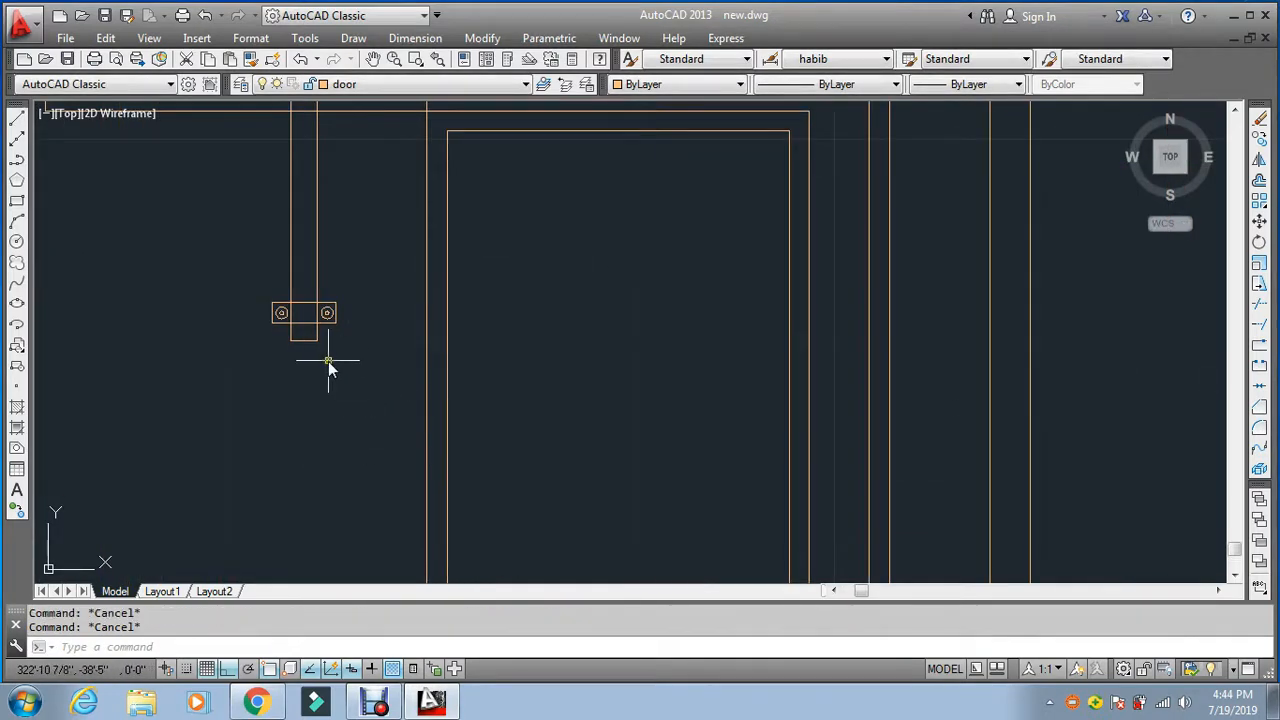
Step: Trim the lower bracket's lines where they cross the inside of the handle bar
{"action": "type", "text": "tr"}
{"action": "key", "text": "space"}
{"action": "key", "text": "space"}
{"action": "scroll", "coordinate": [305, 305], "scroll_direction": "up", "scroll_amount": 3}
{"action": "left_click", "coordinate": [325, 286]}
{"action": "left_click", "coordinate": [291, 382]}
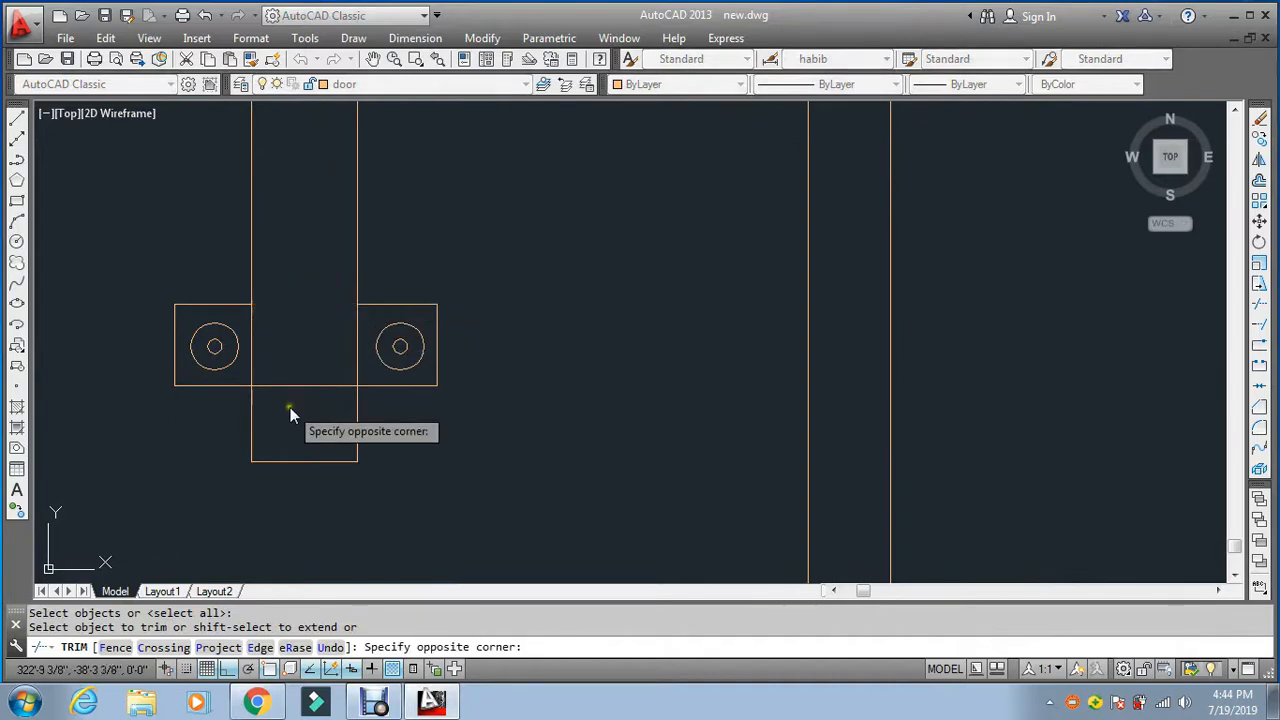
{"action": "scroll", "coordinate": [291, 400], "scroll_direction": "down", "scroll_amount": 5}
{"action": "scroll", "coordinate": [291, 395], "scroll_direction": "up", "scroll_amount": 5}
{"action": "key", "text": "space"}
{"action": "key", "text": "space"}
{"action": "key", "text": "space"}
{"action": "left_click", "coordinate": [303, 395]}
Step: Trim the upper bracket's lines where they cross the inside of the handle bar
{"action": "scroll", "coordinate": [303, 395], "scroll_direction": "down", "scroll_amount": 5}
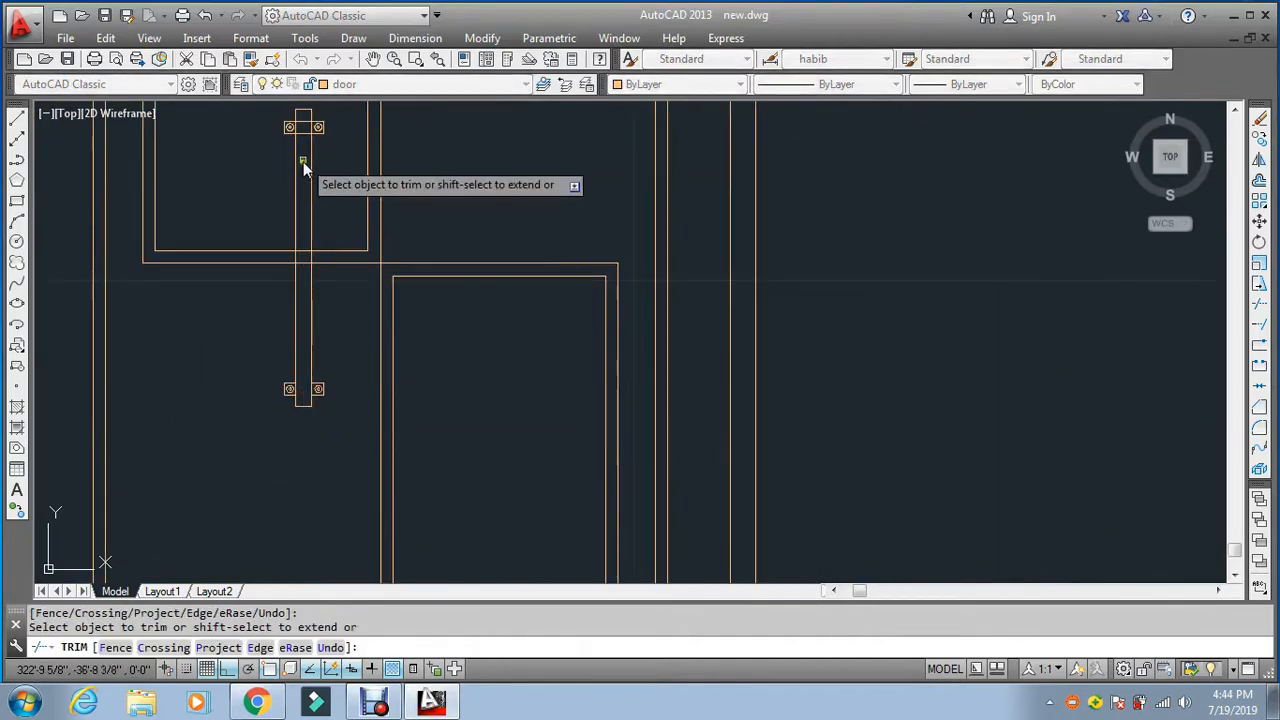
{"action": "scroll", "coordinate": [303, 115], "scroll_direction": "up", "scroll_amount": 5}
{"action": "left_click", "coordinate": [313, 268]}
{"action": "left_click", "coordinate": [292, 348]}
{"action": "left_click", "coordinate": [322, 310]}
{"action": "key", "text": "Escape"}
{"action": "scroll", "coordinate": [322, 248], "scroll_direction": "down", "scroll_amount": 8}
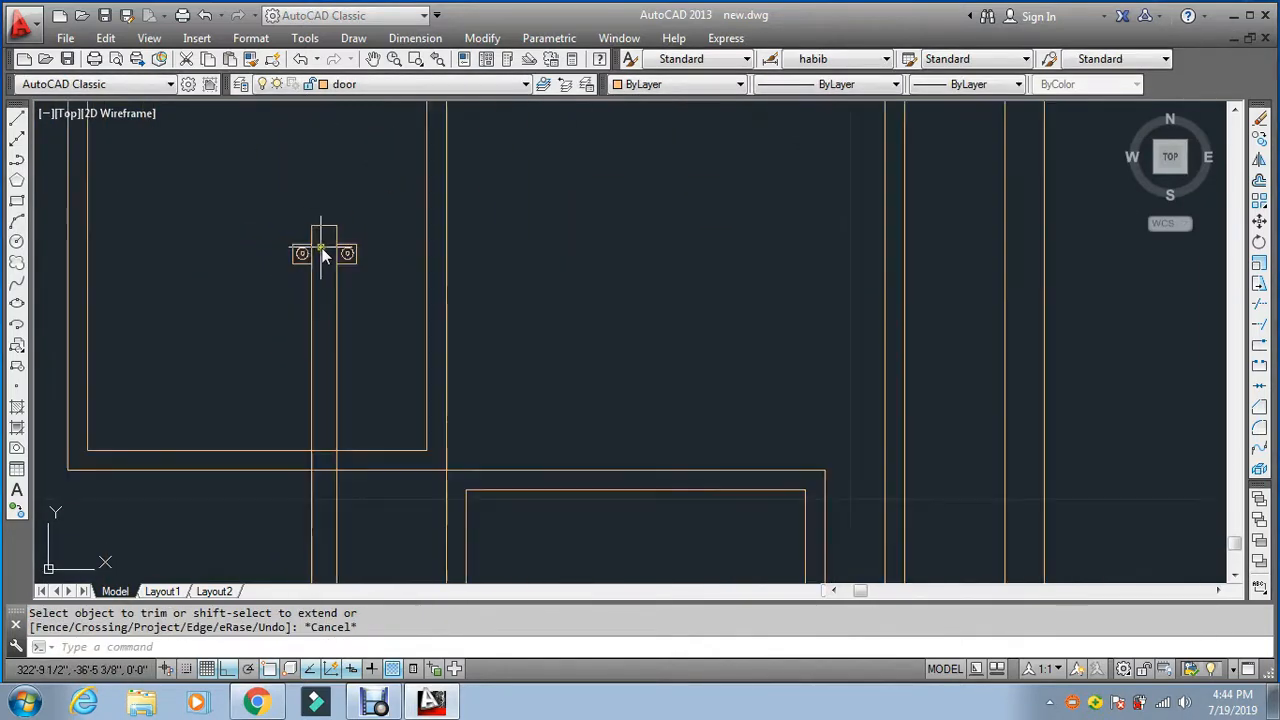
{"action": "key", "text": "Escape"}
{"action": "key", "text": "Escape"}
{"action": "type", "text": "co"}
{"action": "key", "text": "space"}
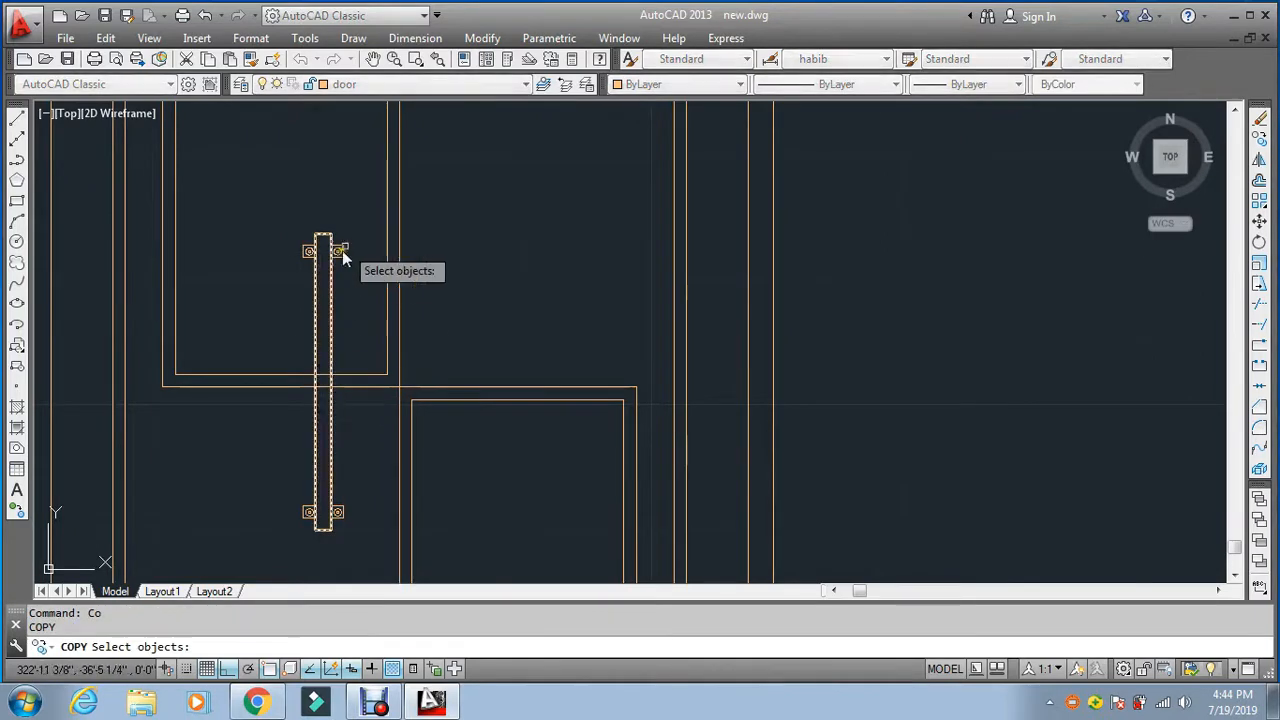
{"action": "left_click", "coordinate": [369, 464]}
{"action": "left_click", "coordinate": [280, 531]}
{"action": "right_click", "coordinate": [240, 436]}
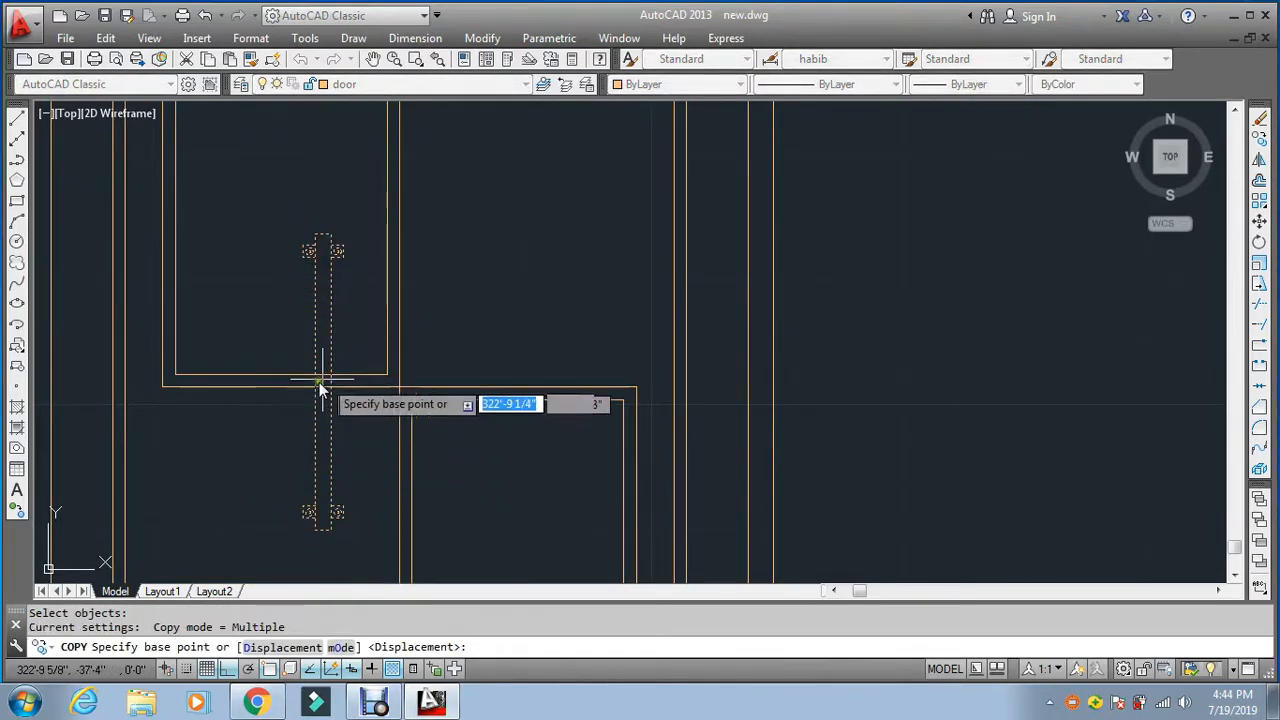
{"action": "left_click", "coordinate": [330, 376]}
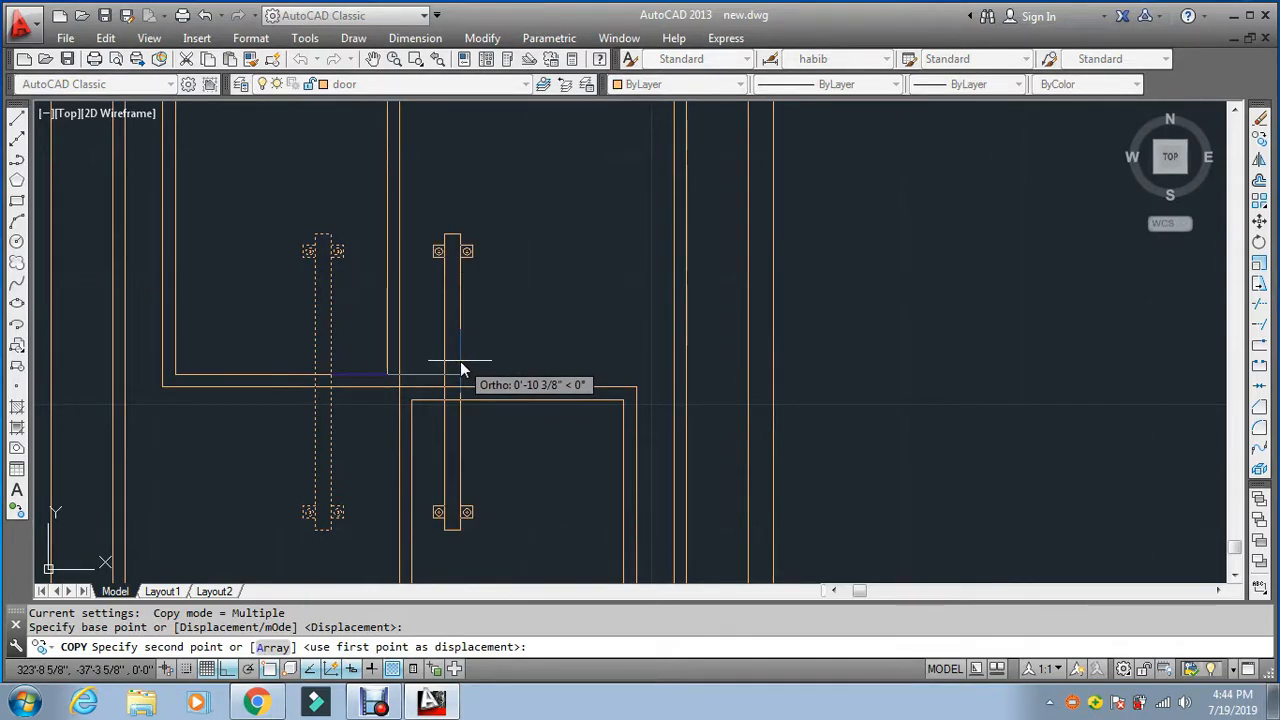
{"action": "key", "text": "Escape"}
{"action": "key", "text": "Escape"}
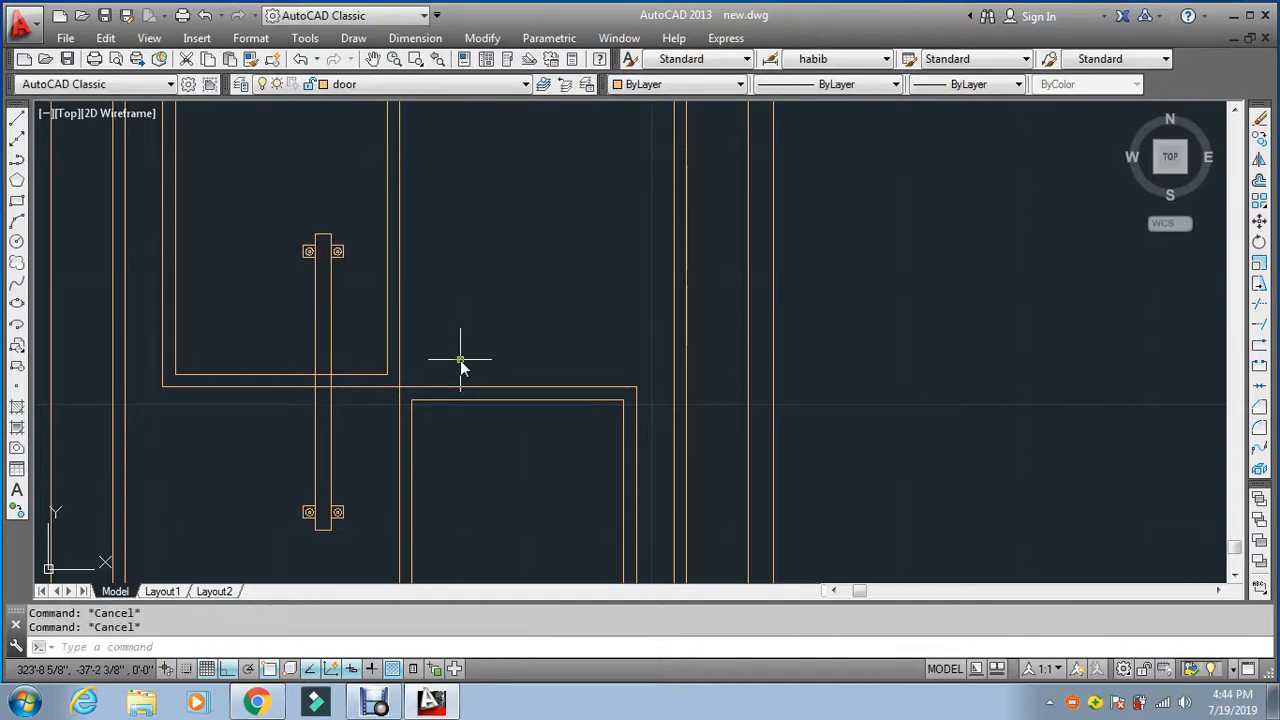
Step: Mirror the complete handle with both brackets across the door's vertical centre line, keeping the original
{"action": "type", "text": "mi"}
{"action": "key", "text": "Return"}
{"action": "left_click", "coordinate": [353, 221]}
{"action": "left_click", "coordinate": [286, 283]}
{"action": "left_click", "coordinate": [361, 493]}
{"action": "left_click", "coordinate": [266, 533]}
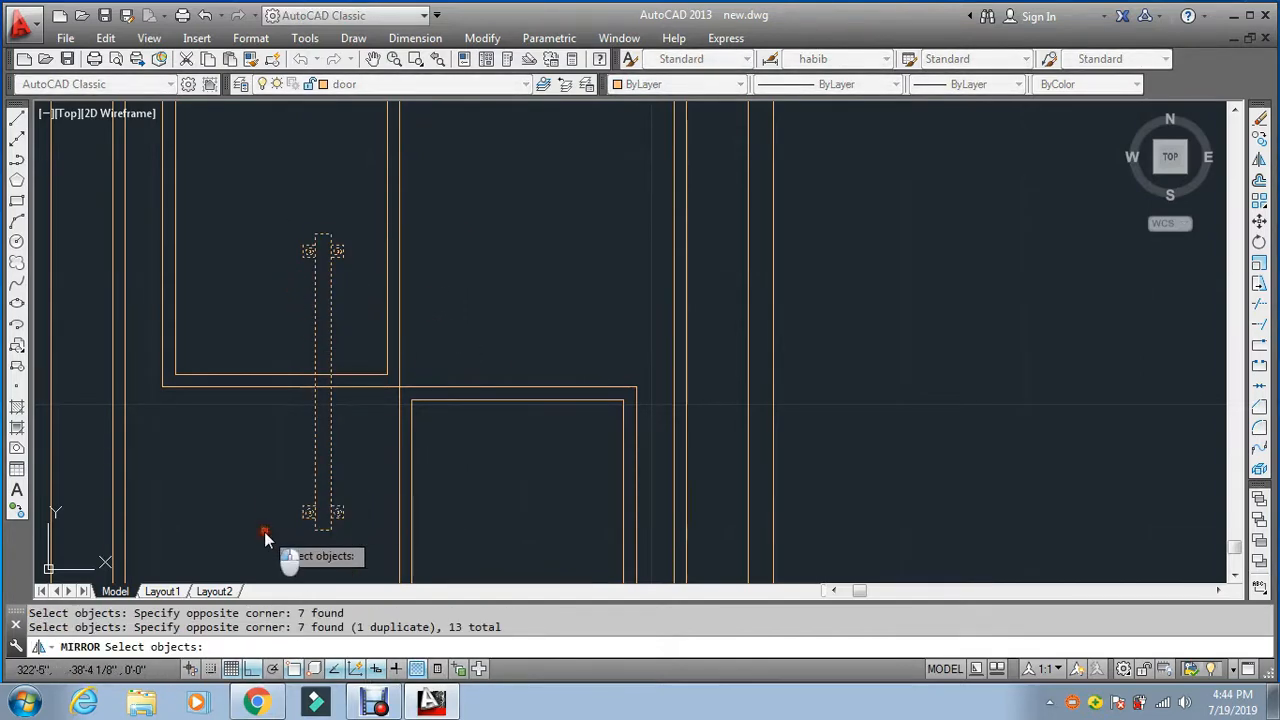
{"action": "key", "text": "Return"}
{"action": "left_click", "coordinate": [400, 390]}
{"action": "left_click", "coordinate": [400, 258]}
{"action": "key", "text": "Return"}
{"action": "key", "text": "Escape"}
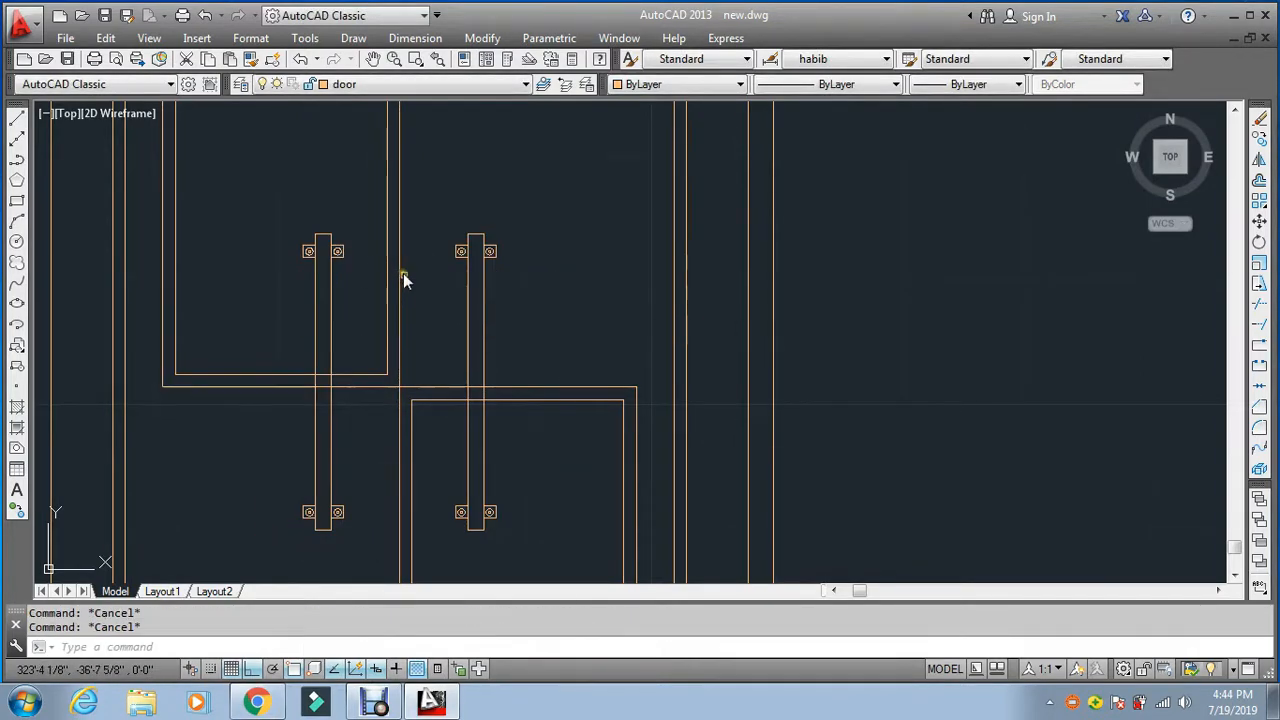
Step: Trim the door panel lines that pass through the right handle bar
{"action": "type", "text": "tr"}
{"action": "key", "text": "Return"}
{"action": "key", "text": "Return"}
{"action": "scroll", "coordinate": [480, 381], "scroll_direction": "up", "scroll_amount": 4}
{"action": "left_click", "coordinate": [486, 375]}
{"action": "left_click", "coordinate": [464, 452]}
{"action": "scroll", "coordinate": [540, 436], "scroll_direction": "down", "scroll_amount": 4}
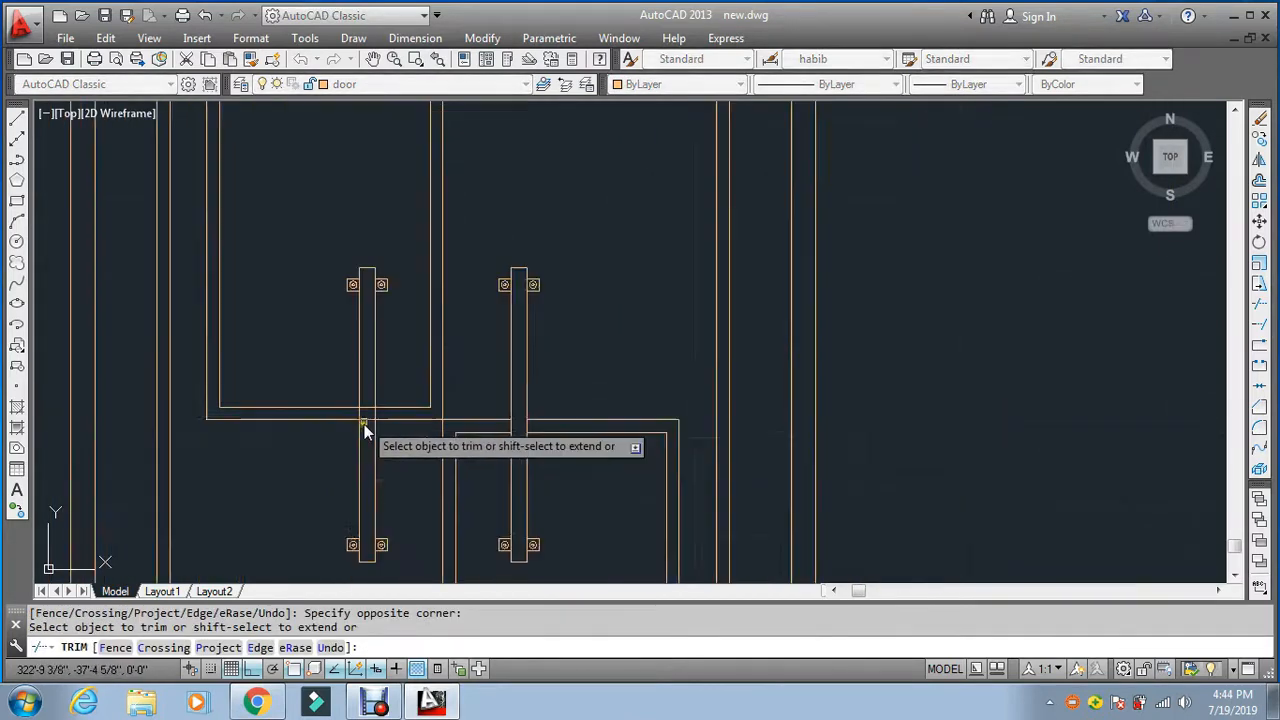
Step: Trim the door panel lines that pass through the left handle bar
{"action": "scroll", "coordinate": [365, 420], "scroll_direction": "up", "scroll_amount": 4}
{"action": "left_click", "coordinate": [375, 319]}
{"action": "left_click", "coordinate": [344, 426]}
{"action": "scroll", "coordinate": [350, 355], "scroll_direction": "down", "scroll_amount": 8}
{"action": "key", "text": "Escape"}
{"action": "key", "text": "Escape"}
{"action": "key", "text": "Escape"}
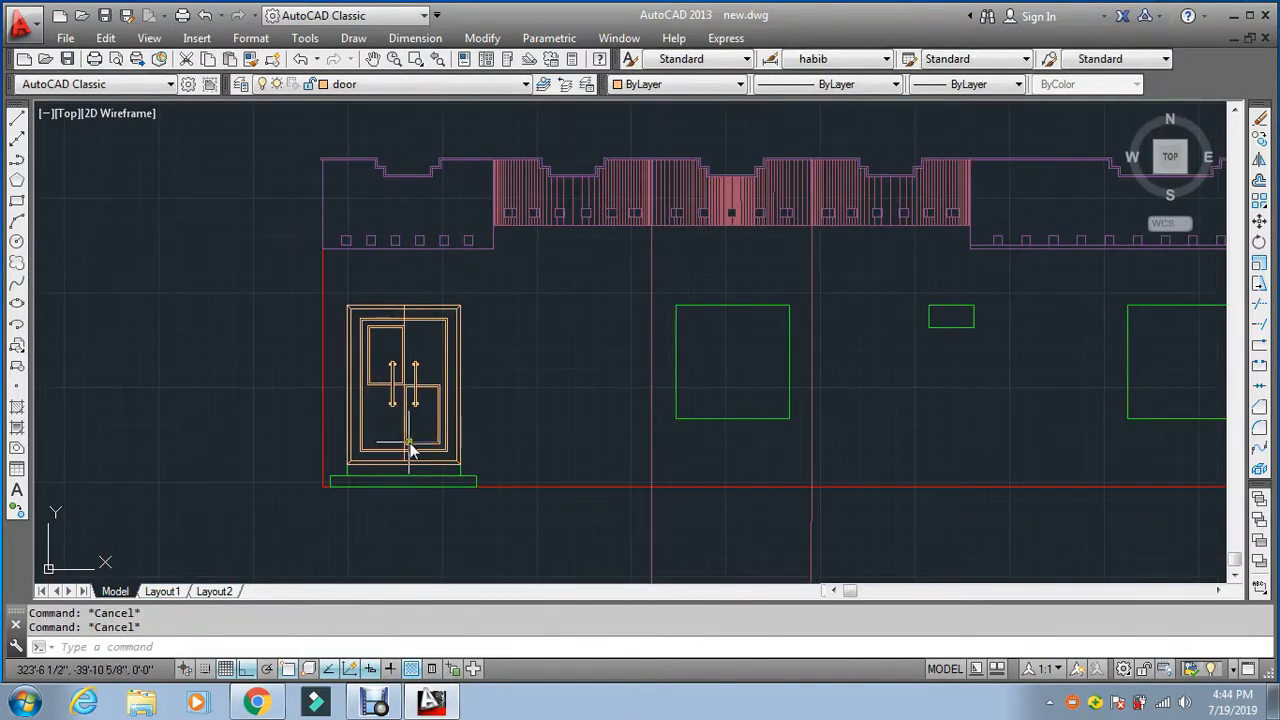
{"action": "middle_click_drag", "start_coordinate": [440, 410], "coordinate": [206, 425]}
{"action": "type", "text": "o"}
{"action": "key", "text": "Return"}
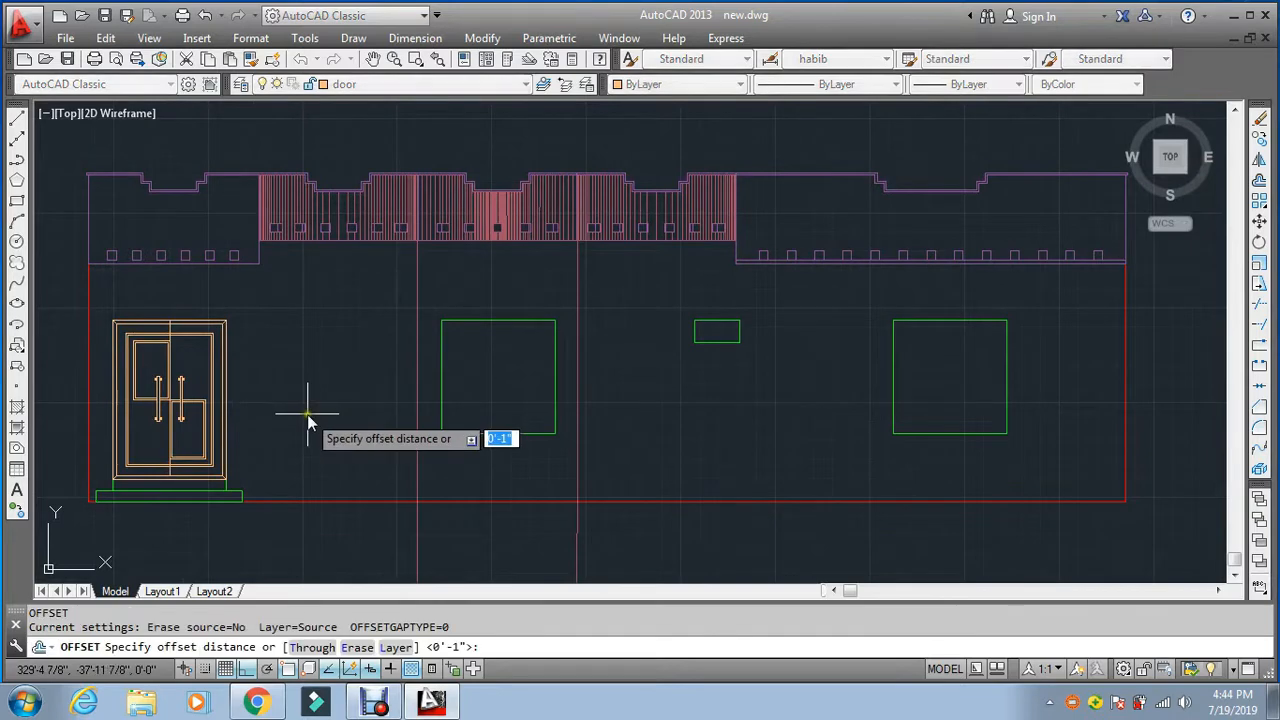
{"action": "type", "text": "3"}
{"action": "key", "text": "Return"}
{"action": "key", "text": "Escape"}
Step: Offset the large middle window rectangle 2 inches inward
{"action": "type", "text": "o"}
{"action": "key", "text": "Return"}
{"action": "type", "text": "2"}
{"action": "key", "text": "Return"}
{"action": "scroll", "coordinate": [438, 344], "scroll_direction": "up", "scroll_amount": 2}
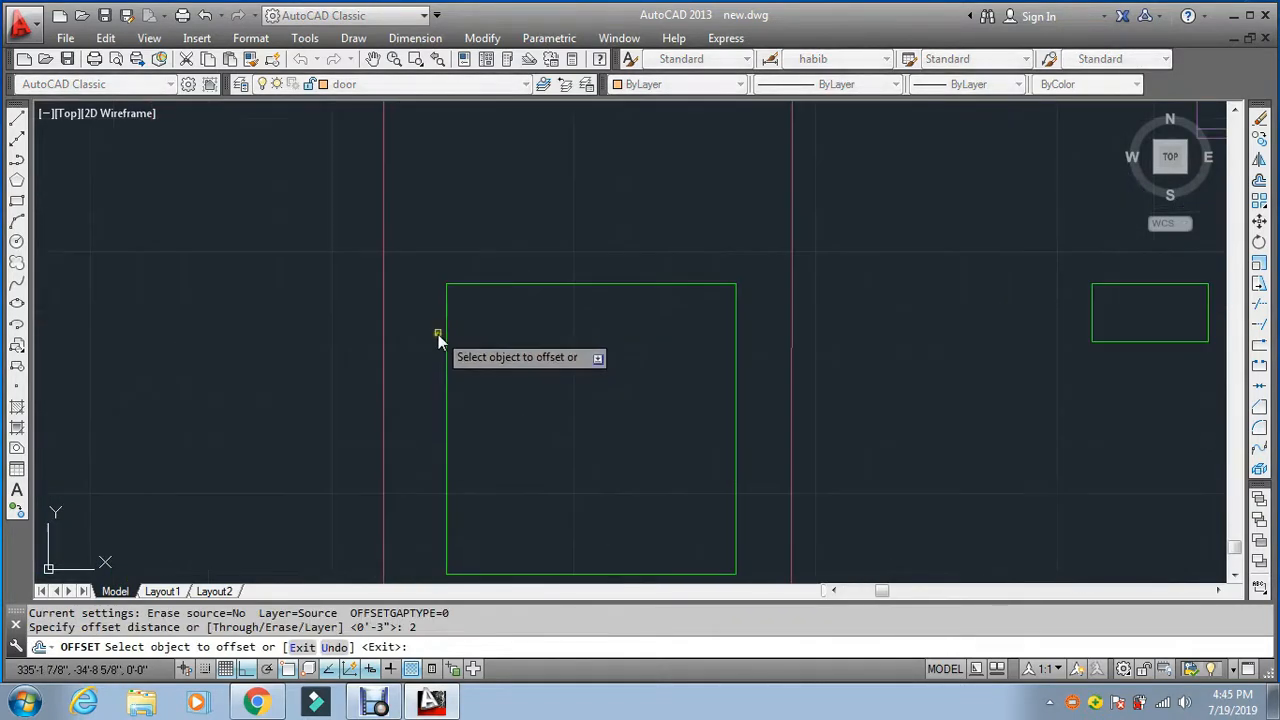
{"action": "left_click", "coordinate": [444, 333]}
{"action": "left_click", "coordinate": [483, 360]}
{"action": "key", "text": "Escape"}
{"action": "type", "text": "l"}
{"action": "key", "text": "Return"}
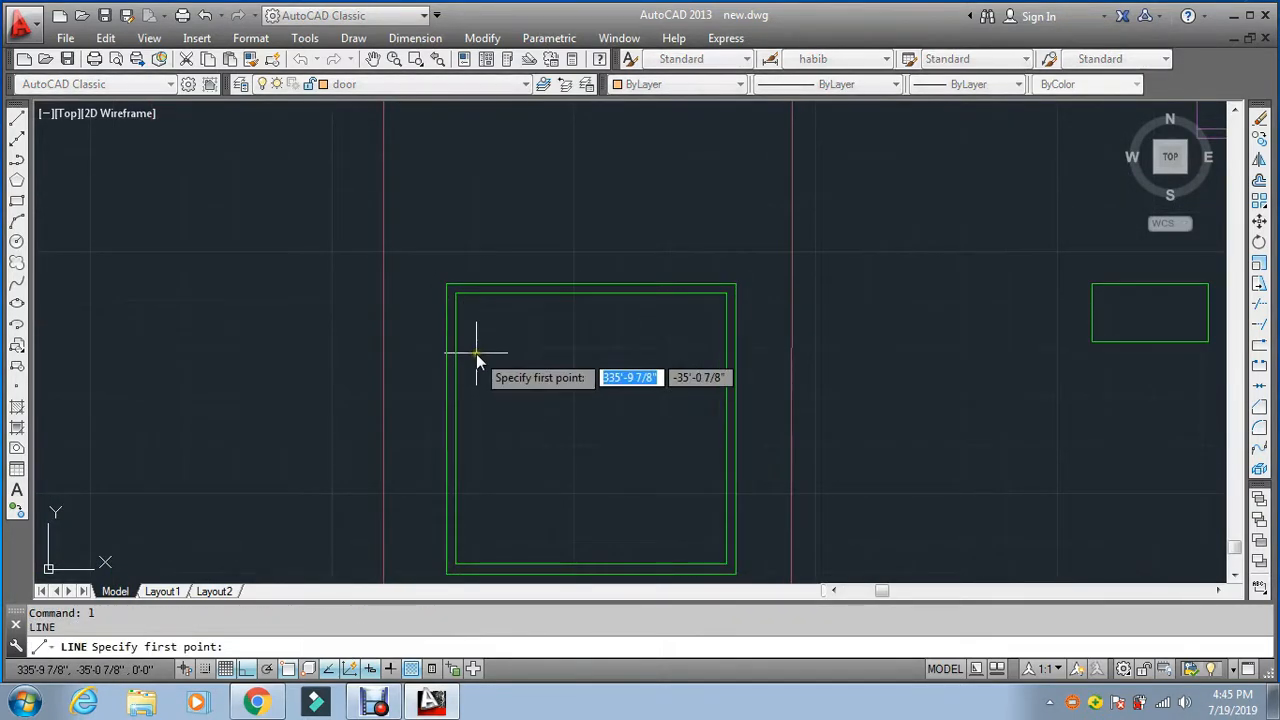
{"action": "key", "text": "Escape"}
Step: Make the window layer current and close the layer manager
{"action": "type", "text": "la"}
{"action": "key", "text": "Return"}
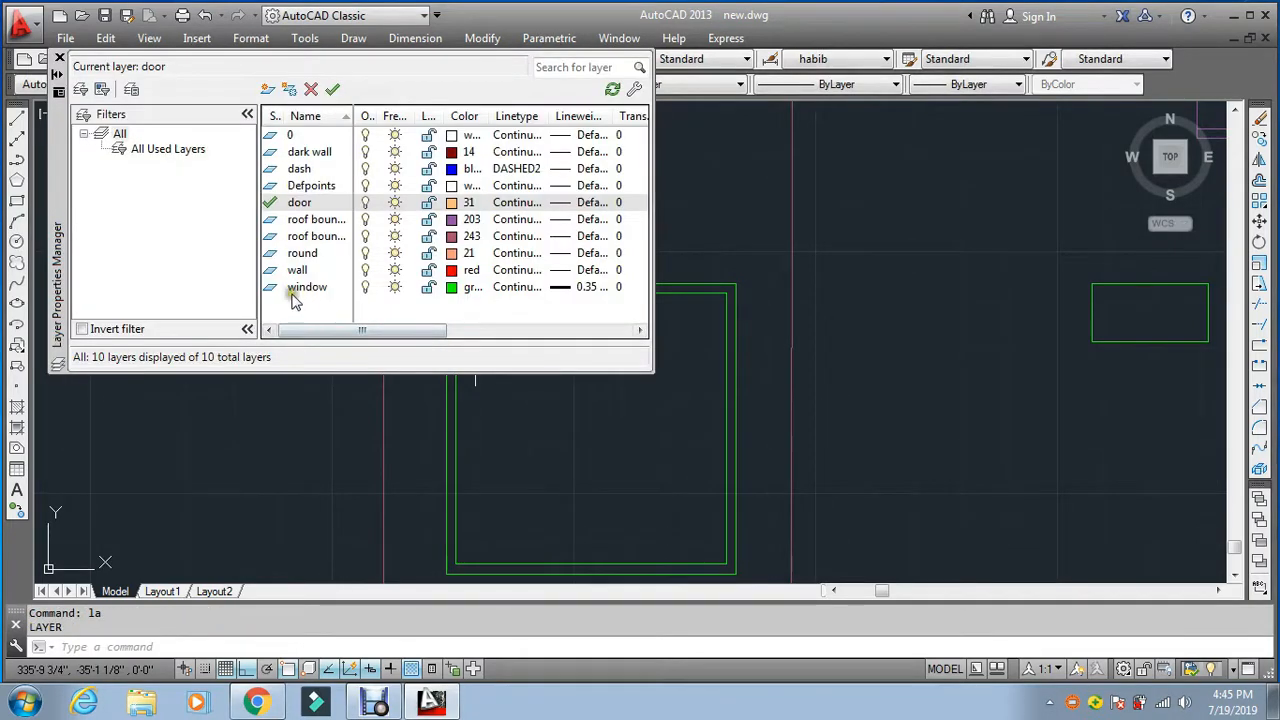
{"action": "double_click", "coordinate": [300, 292]}
{"action": "left_click", "coordinate": [59, 57]}
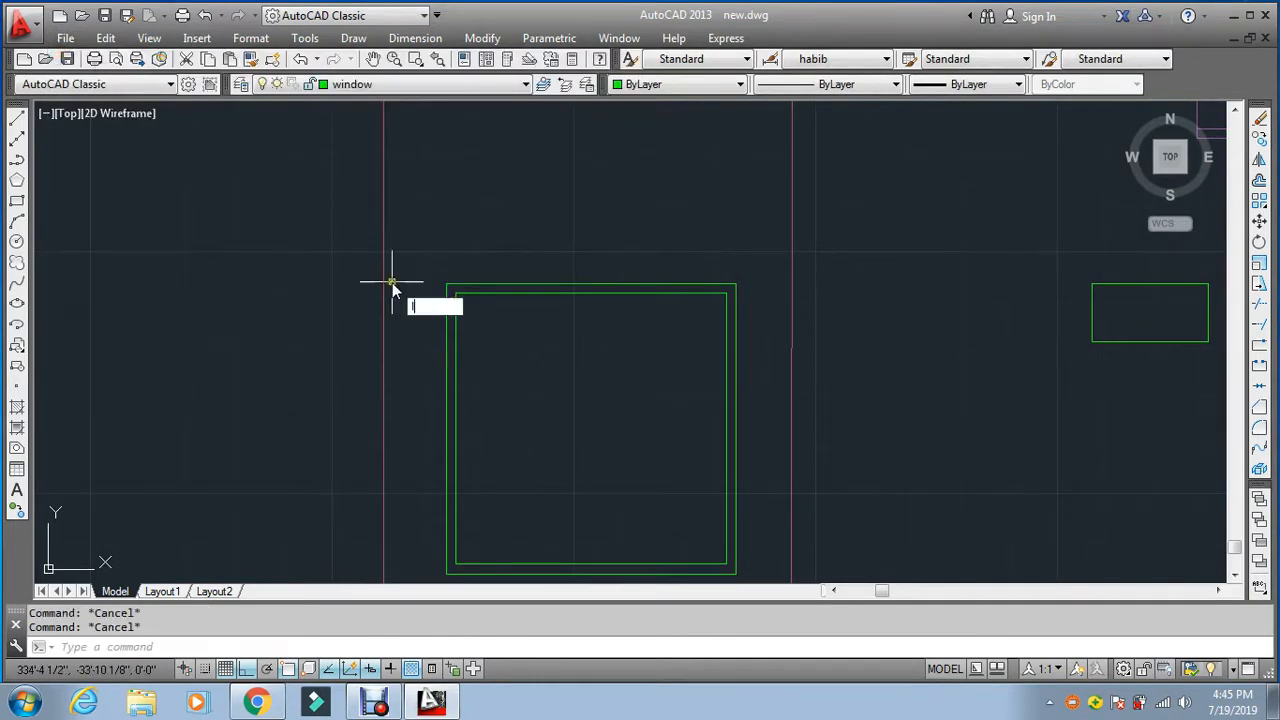
Step: Draw diagonal mitre lines between the inner and outer frame corners at the large window's two upper corners
{"action": "type", "text": "l"}
{"action": "key", "text": "Return"}
{"action": "scroll", "coordinate": [465, 295], "scroll_direction": "up", "scroll_amount": 2}
{"action": "key", "text": "Escape"}
{"action": "key", "text": "Return"}
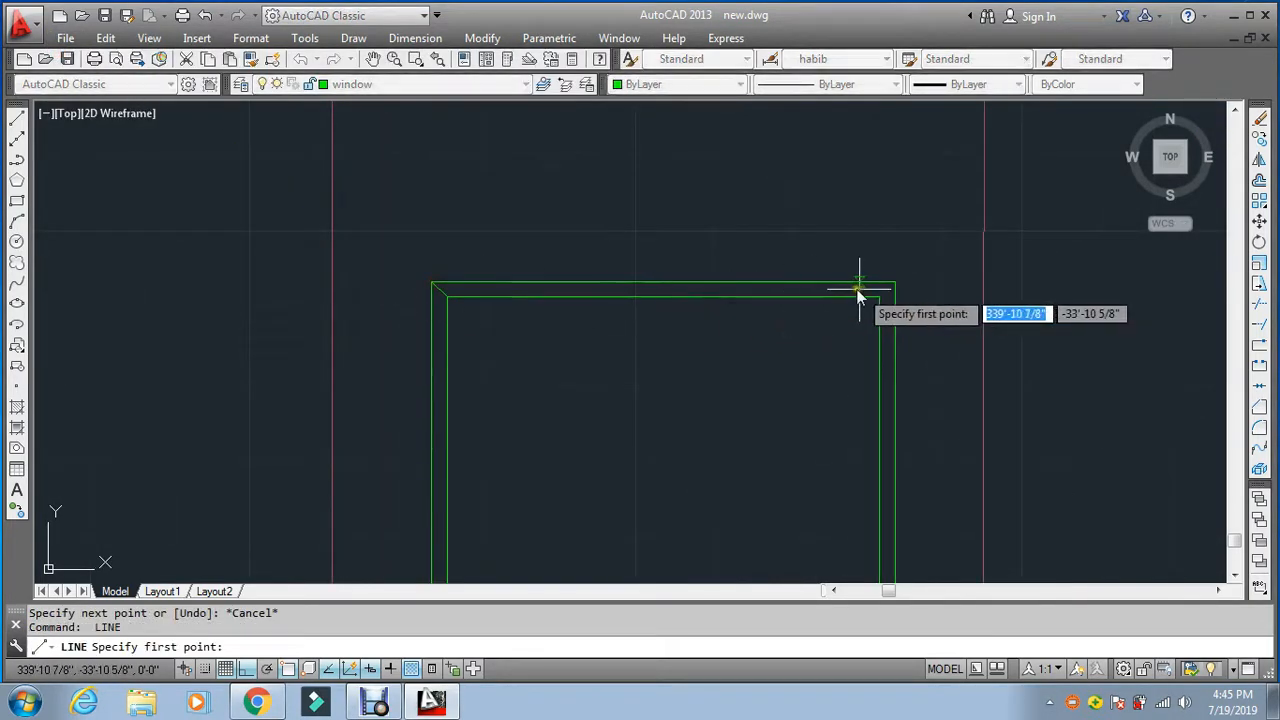
{"action": "left_click", "coordinate": [879, 296]}
{"action": "left_click", "coordinate": [895, 282]}
{"action": "key", "text": "Escape"}
Step: Draw diagonal mitre lines between the inner and outer frame corners at the window's two lower corners
{"action": "key", "text": "Return"}
{"action": "scroll", "coordinate": [894, 284], "scroll_direction": "down", "scroll_amount": 4}
{"action": "scroll", "coordinate": [905, 452], "scroll_direction": "up", "scroll_amount": 4}
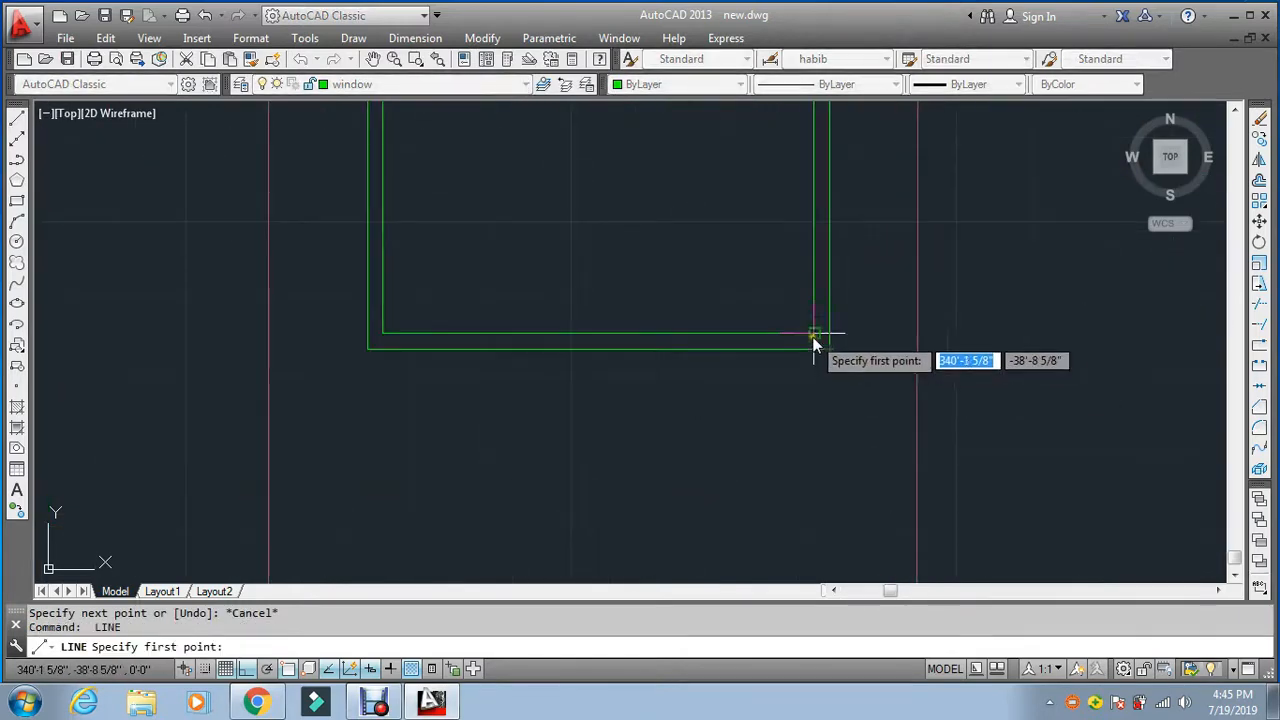
{"action": "left_click", "coordinate": [814, 333]}
{"action": "left_click", "coordinate": [829, 349]}
{"action": "key", "text": "Escape"}
{"action": "key", "text": "Return"}
{"action": "left_click", "coordinate": [382, 333]}
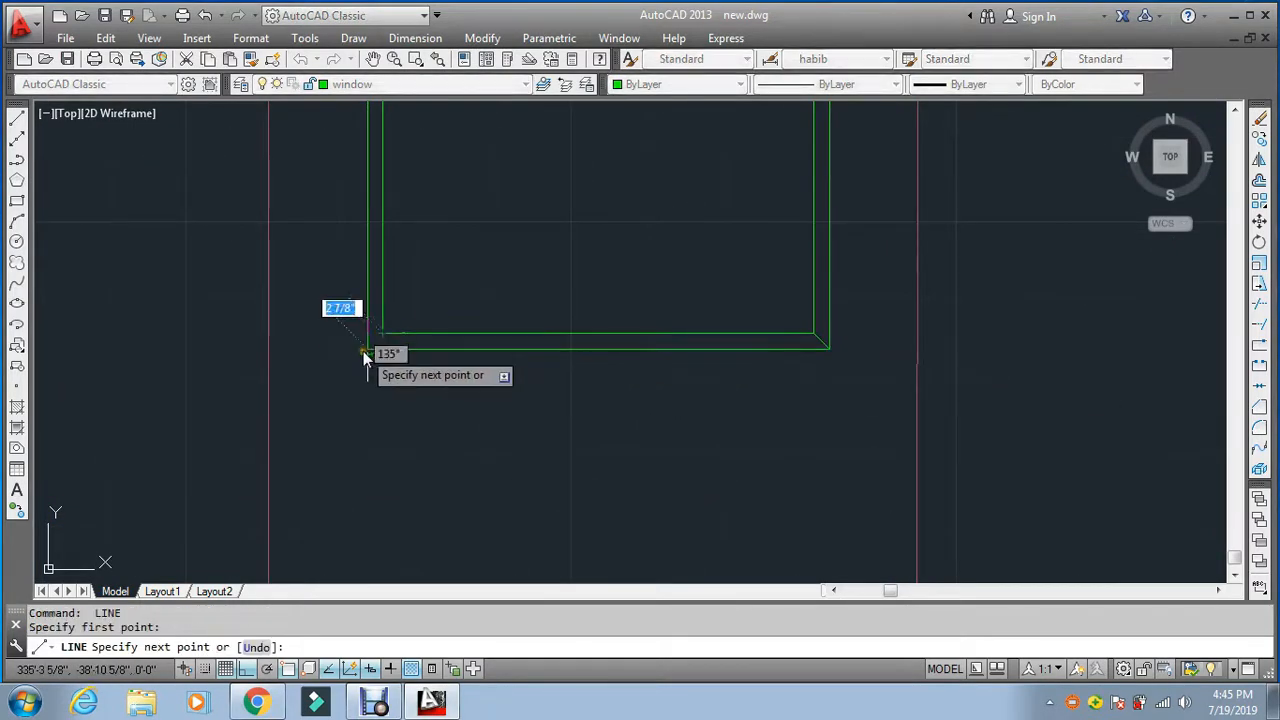
{"action": "left_click", "coordinate": [367, 349]}
{"action": "key", "text": "Escape"}
{"action": "key", "text": "Escape"}
Step: Draw a ray straight down from the midpoint of the window's inner upper edge
{"action": "scroll", "coordinate": [433, 346], "scroll_direction": "down", "scroll_amount": 4}
{"action": "type", "text": "ray"}
{"action": "key", "text": "Return"}
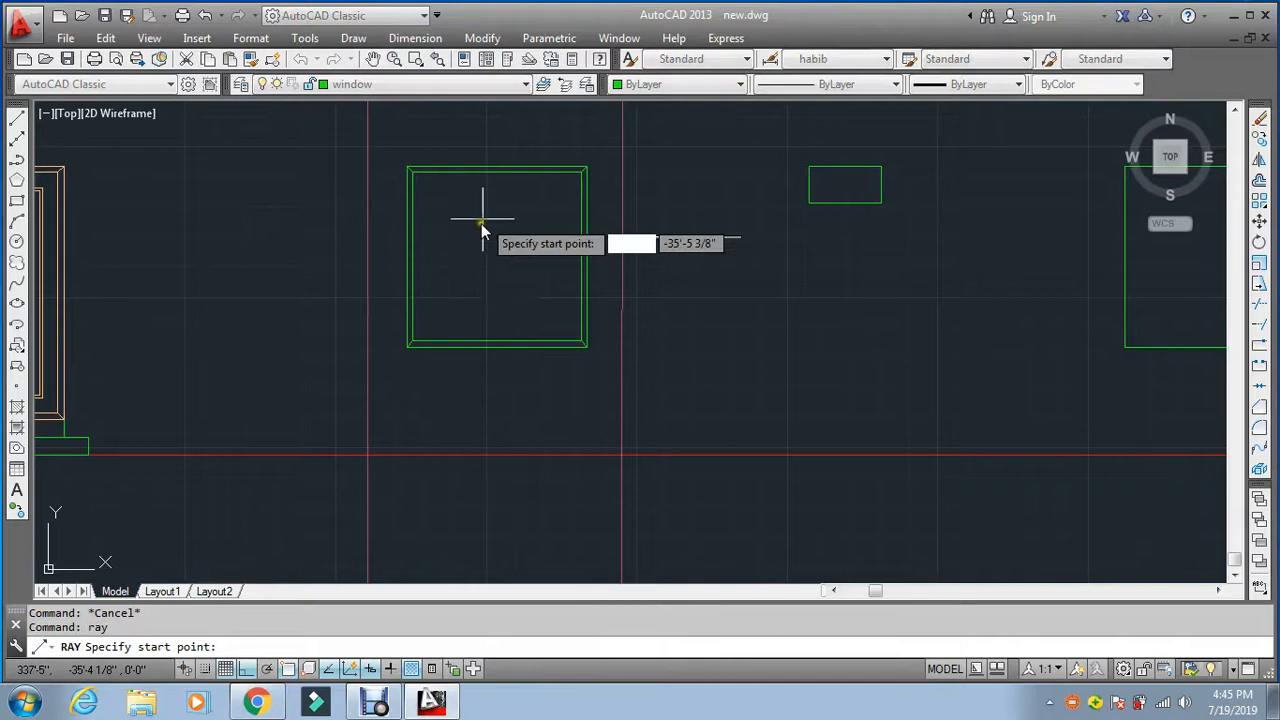
{"action": "left_click", "coordinate": [497, 172]}
{"action": "left_click", "coordinate": [497, 224]}
{"action": "key", "text": "Escape"}
{"action": "key", "text": "Escape"}
Step: Trim the ray below the window's inner rectangle, using that rectangle as the cutting edge
{"action": "type", "text": "tr"}
{"action": "key", "text": "Return"}
{"action": "left_click", "coordinate": [512, 341]}
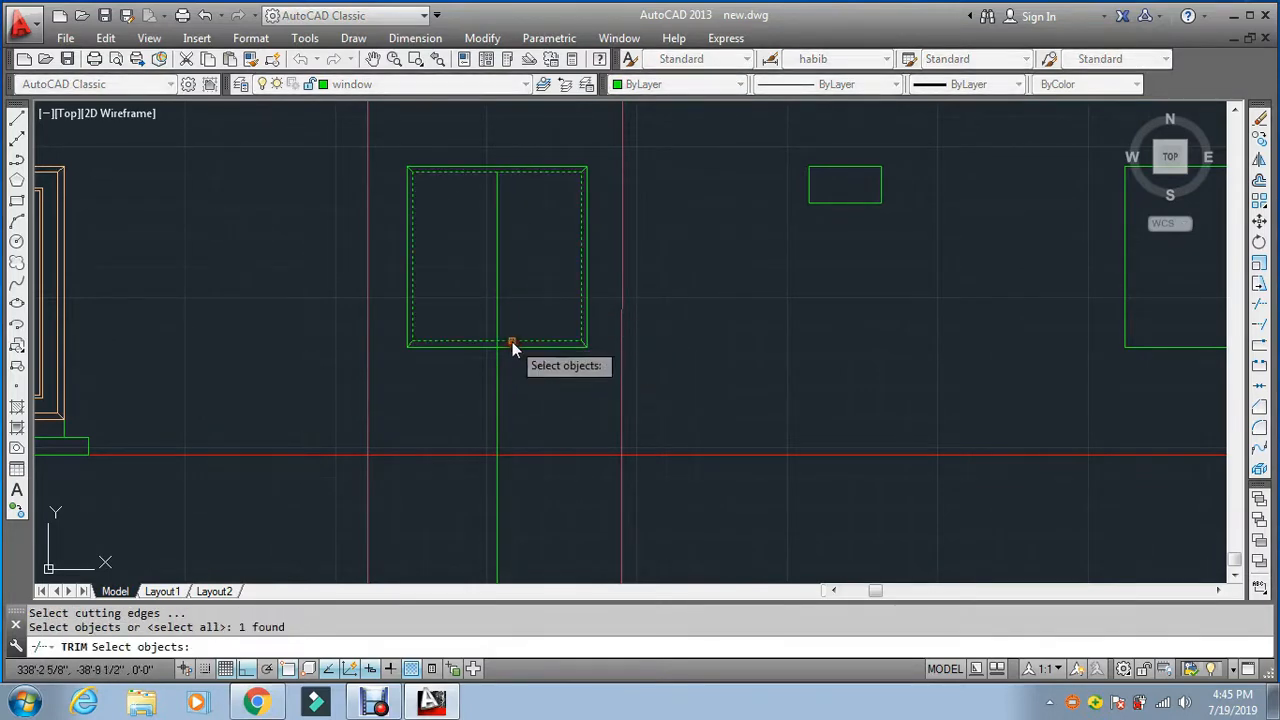
{"action": "key", "text": "Return"}
{"action": "left_click", "coordinate": [497, 385]}
{"action": "key", "text": "Escape"}
{"action": "key", "text": "Escape"}
Step: Offset the window's vertical centre line 1 inch to both sides
{"action": "scroll", "coordinate": [507, 165], "scroll_direction": "up", "scroll_amount": 4}
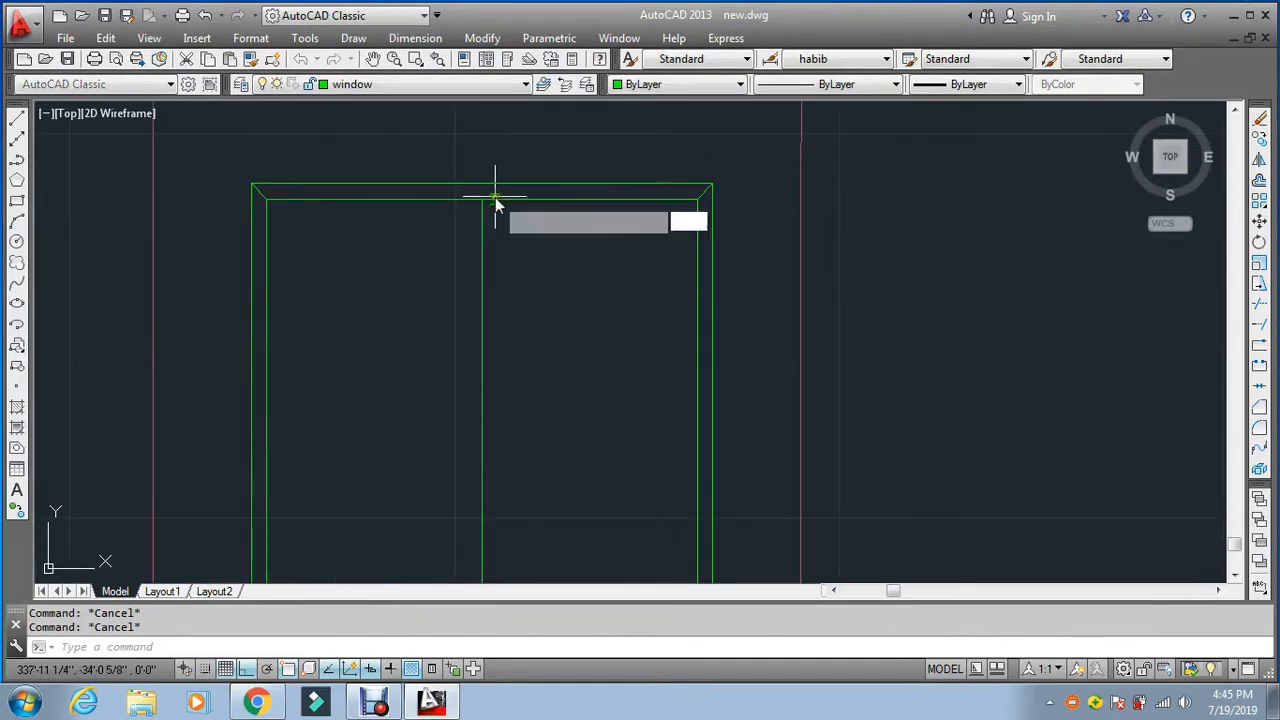
{"action": "type", "text": "o"}
{"action": "key", "text": "Return"}
{"action": "type", "text": "1"}
{"action": "key", "text": "Return"}
{"action": "left_click", "coordinate": [482, 306]}
{"action": "left_click", "coordinate": [443, 320]}
{"action": "left_click", "coordinate": [482, 320]}
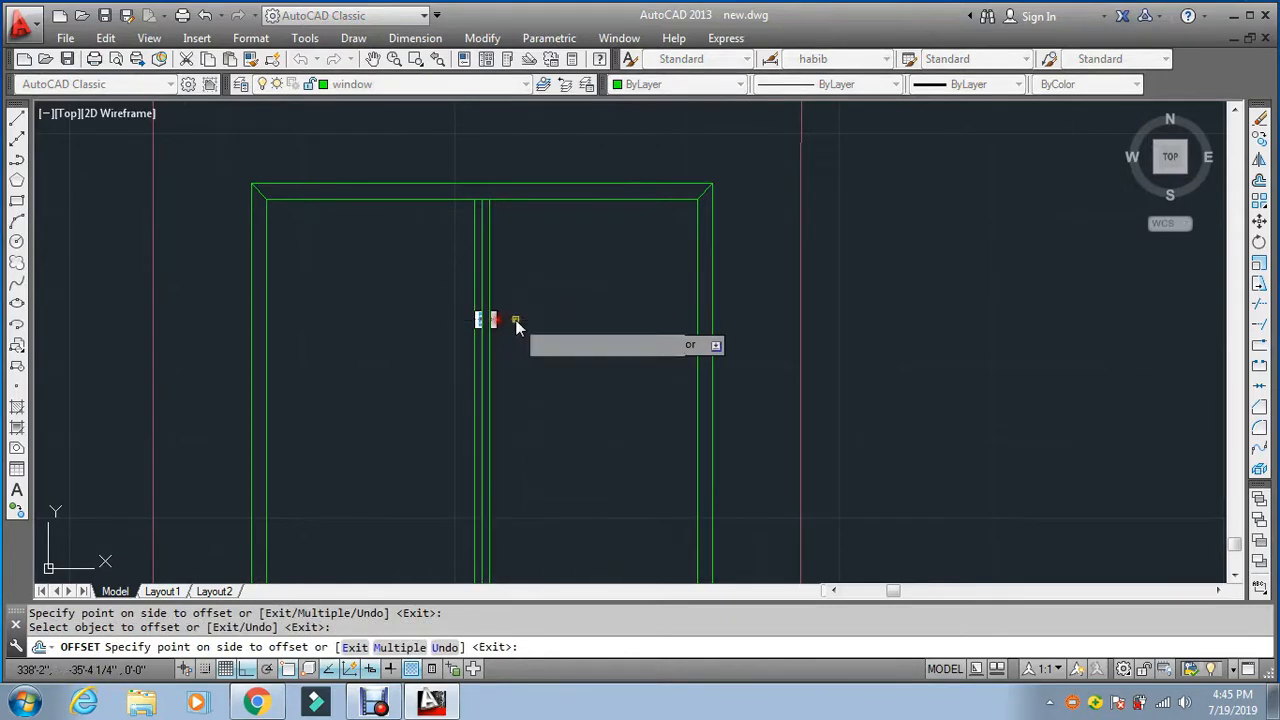
{"action": "key", "text": "Escape"}
{"action": "key", "text": "Escape"}
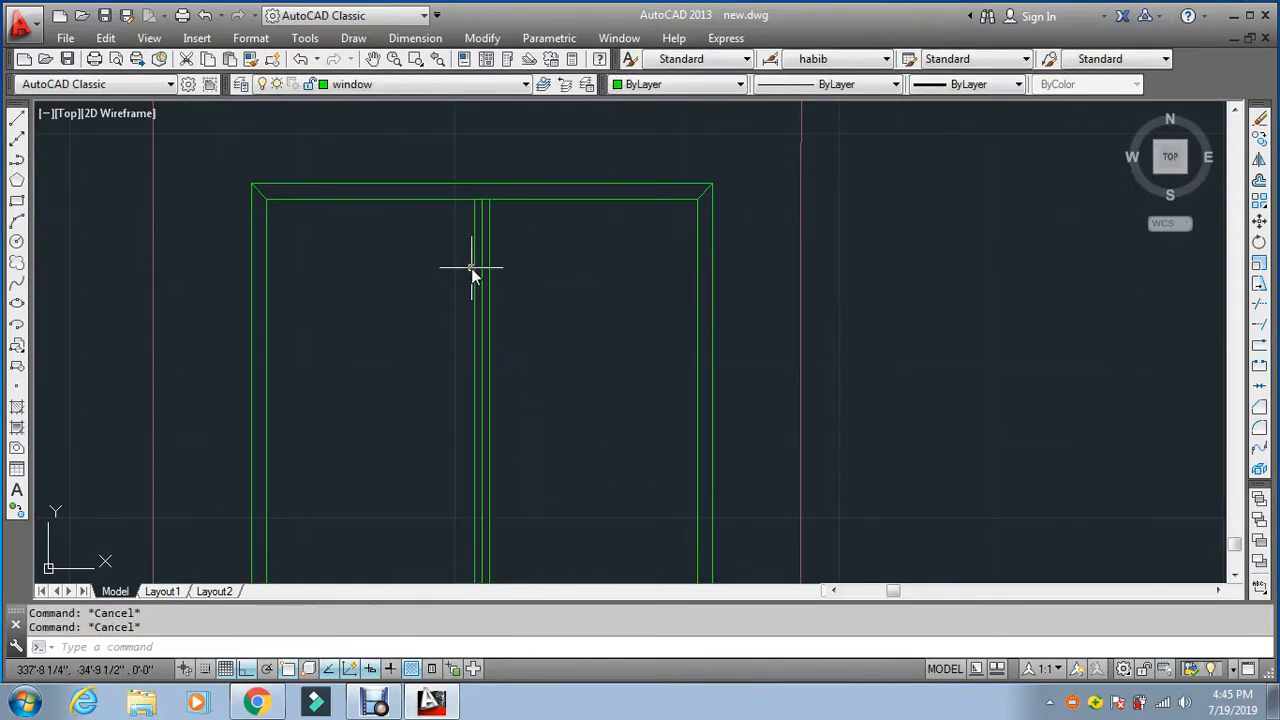
Step: Extend the window's centre line at both ends to the outer frame rectangle
{"action": "type", "text": "ex"}
{"action": "key", "text": "Return"}
{"action": "key", "text": "Return"}
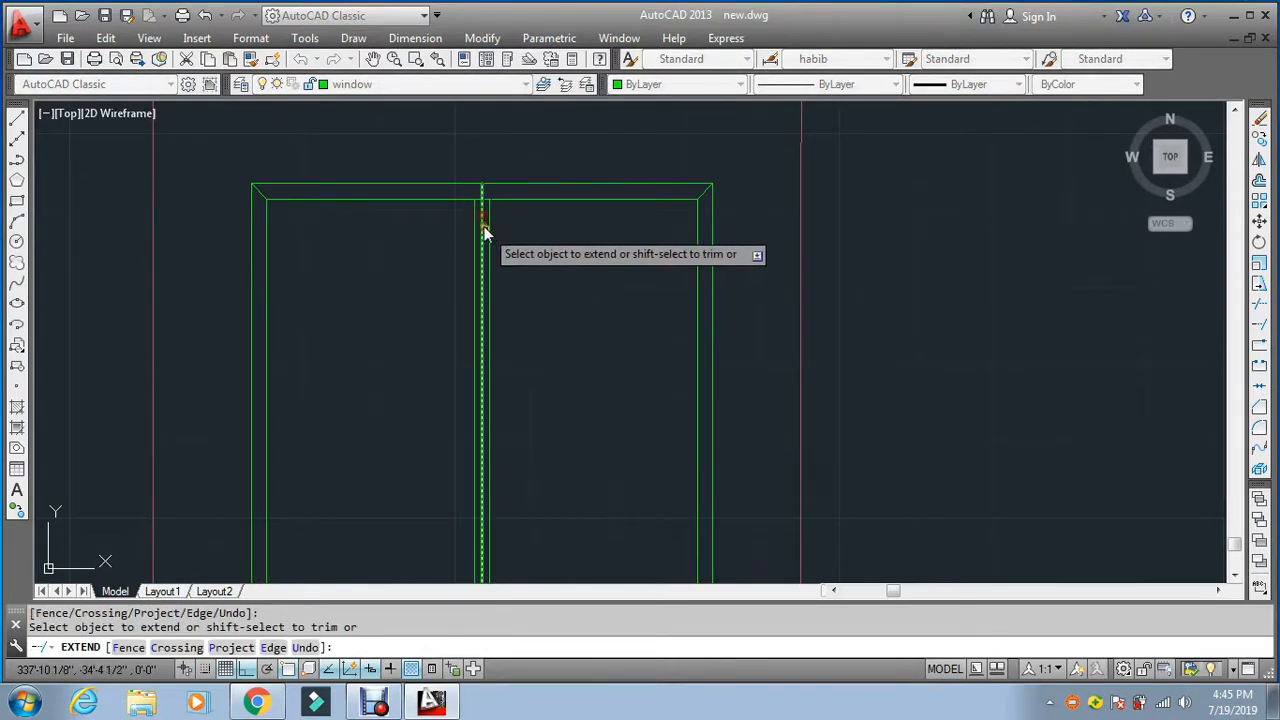
{"action": "scroll", "coordinate": [483, 226], "scroll_direction": "down", "scroll_amount": 3}
{"action": "scroll", "coordinate": [480, 330], "scroll_direction": "up", "scroll_amount": 3}
{"action": "scroll", "coordinate": [509, 320], "scroll_direction": "up", "scroll_amount": 2}
{"action": "left_click", "coordinate": [506, 293]}
{"action": "left_click", "coordinate": [513, 293]}
{"action": "key", "text": "Return"}
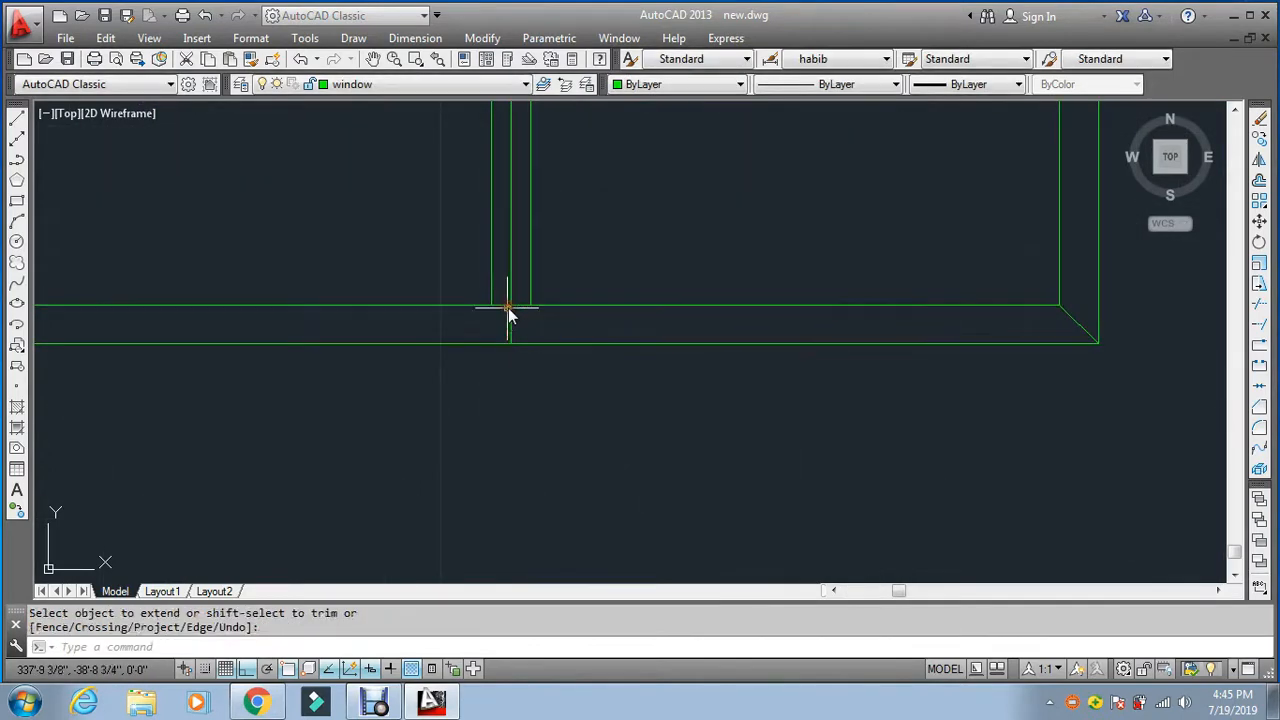
Step: Draw slanted lines from the lower ends of the two mullion lines to the centre line's end on the outer frame
{"action": "type", "text": "l"}
{"action": "key", "text": "Return"}
{"action": "scroll", "coordinate": [503, 322], "scroll_direction": "up", "scroll_amount": 2}
{"action": "left_click", "coordinate": [493, 289]}
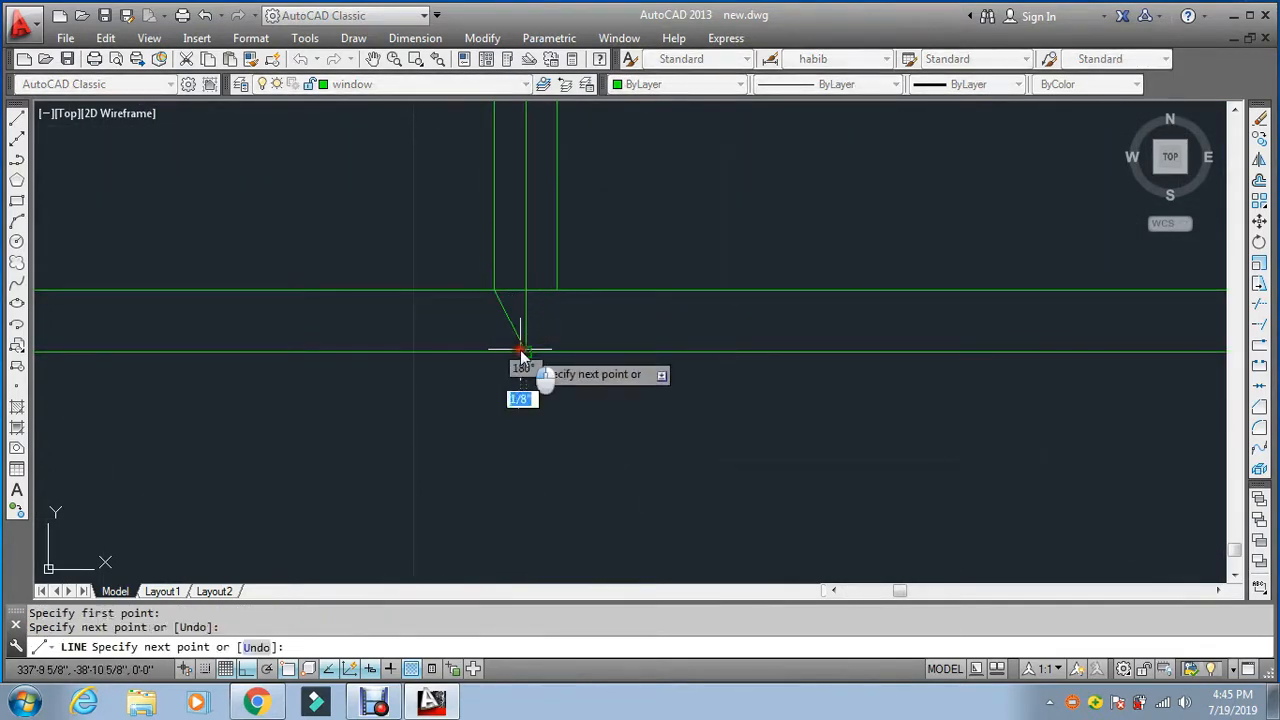
{"action": "left_click", "coordinate": [525, 351]}
Step: Draw slanted lines from the upper ends of the two mullion lines to the centre line's end on the outer frame
{"action": "scroll", "coordinate": [531, 353], "scroll_direction": "up", "scroll_amount": 8}
{"action": "key", "text": "space"}
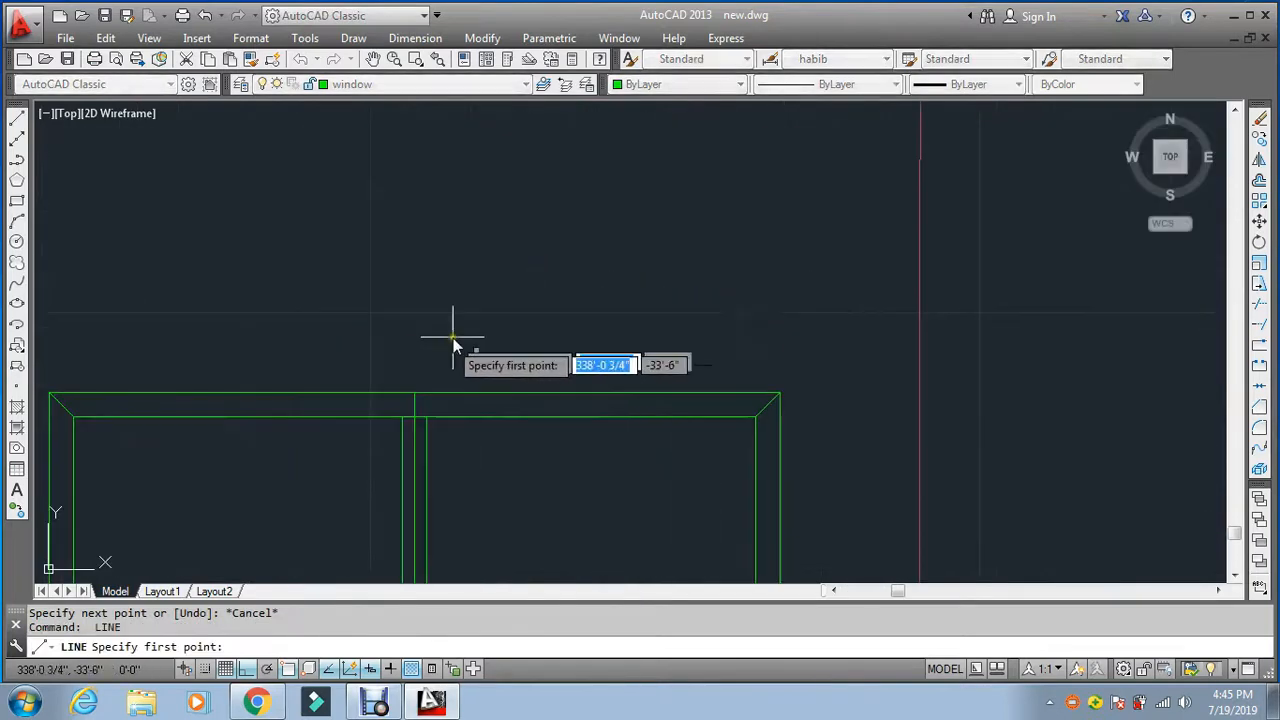
{"action": "left_click", "coordinate": [388, 461]}
{"action": "key", "text": "Escape"}
{"action": "key", "text": "space"}
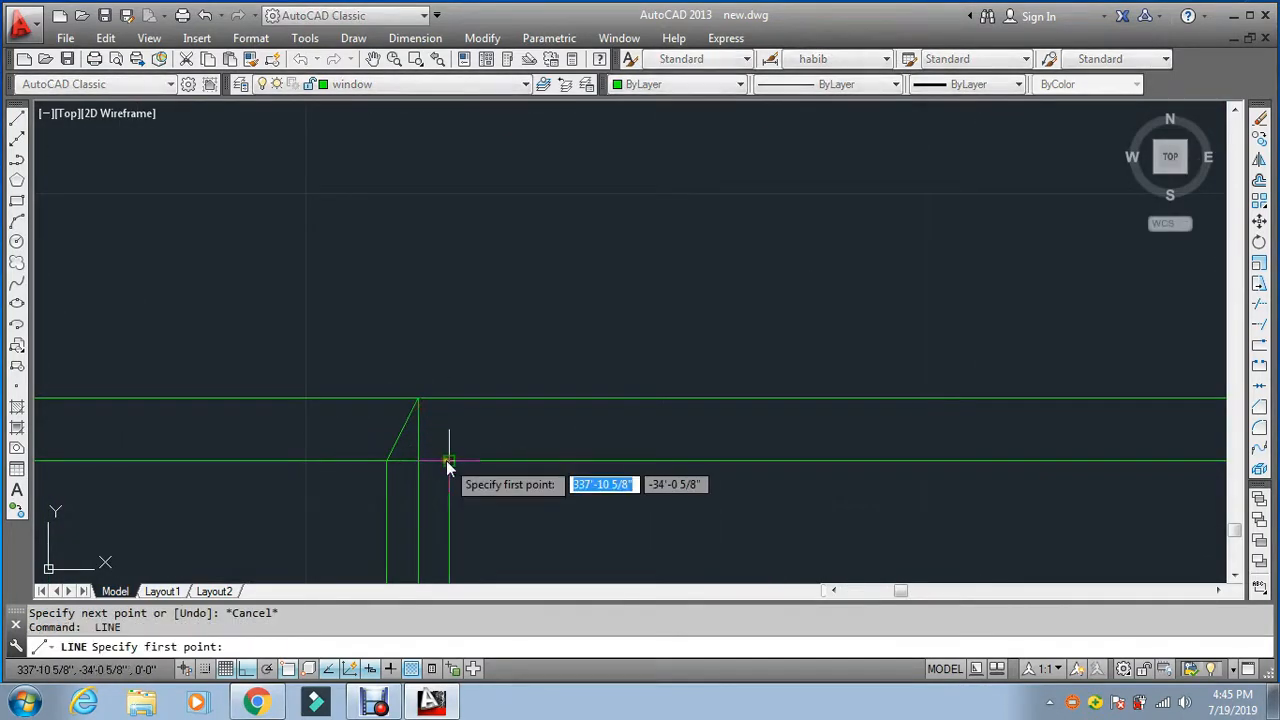
{"action": "left_click", "coordinate": [449, 461]}
{"action": "left_click", "coordinate": [418, 398]}
{"action": "key", "text": "Escape"}
{"action": "key", "text": "Escape"}
Step: Delete the vertical centre line between the two mullion lines
{"action": "left_click", "coordinate": [428, 499]}
{"action": "left_click", "coordinate": [410, 510]}
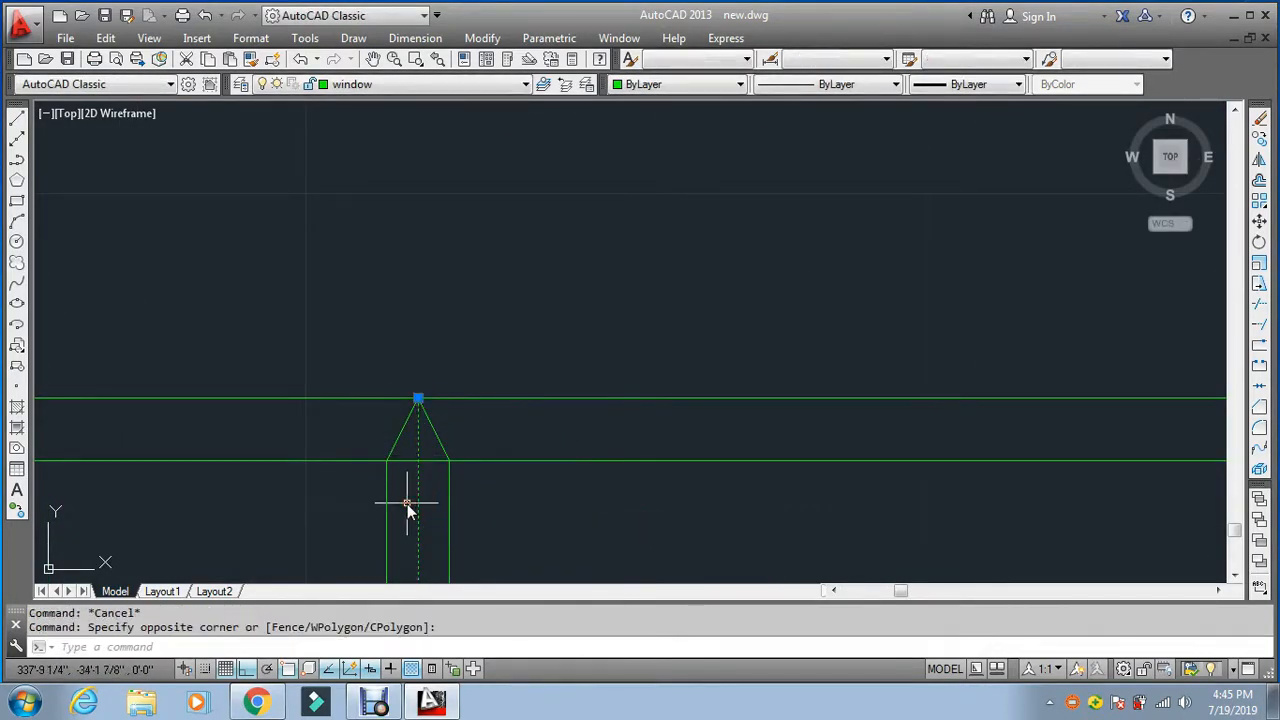
{"action": "key", "text": "Delete"}
Step: Trim the inner frame edge between the two mullion lines at both ends of the mullion
{"action": "scroll", "coordinate": [378, 330], "scroll_direction": "down", "scroll_amount": 3}
{"action": "type", "text": "tr"}
{"action": "key", "text": "space"}
{"action": "key", "text": "space"}
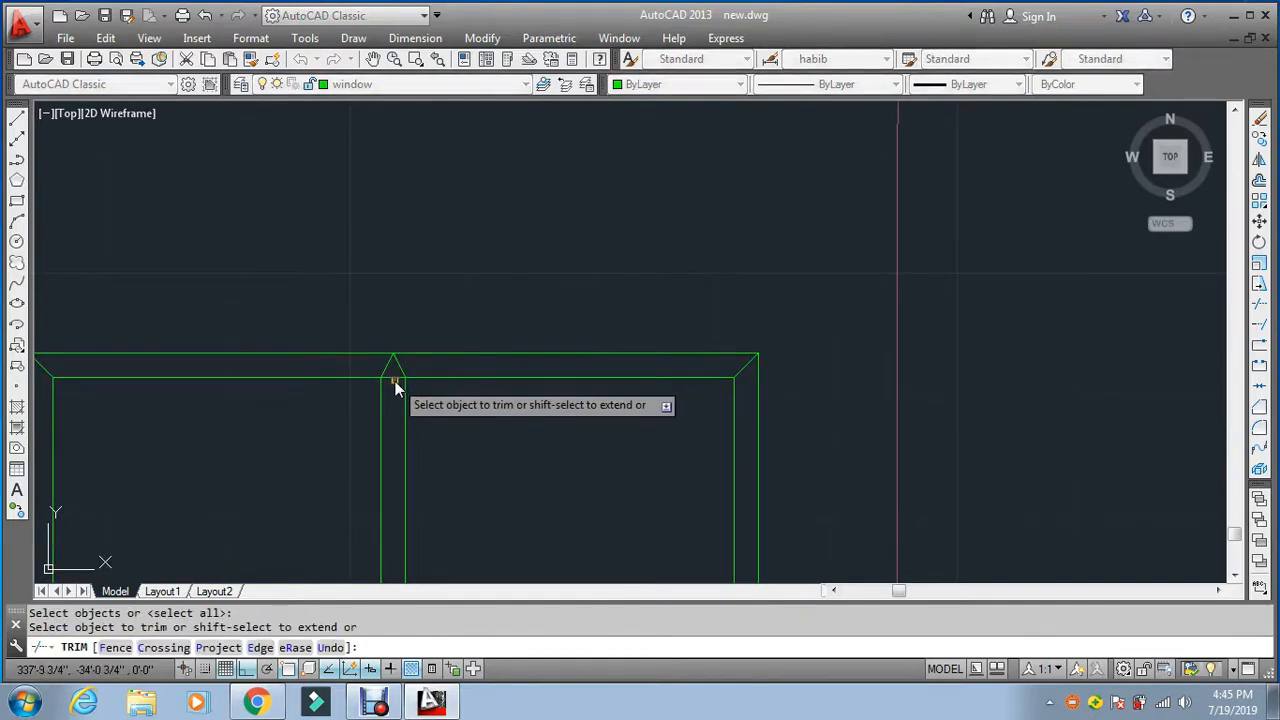
{"action": "scroll", "coordinate": [394, 345], "scroll_direction": "down", "scroll_amount": 3}
{"action": "scroll", "coordinate": [393, 467], "scroll_direction": "up", "scroll_amount": 3}
{"action": "scroll", "coordinate": [394, 360], "scroll_direction": "up", "scroll_amount": 3}
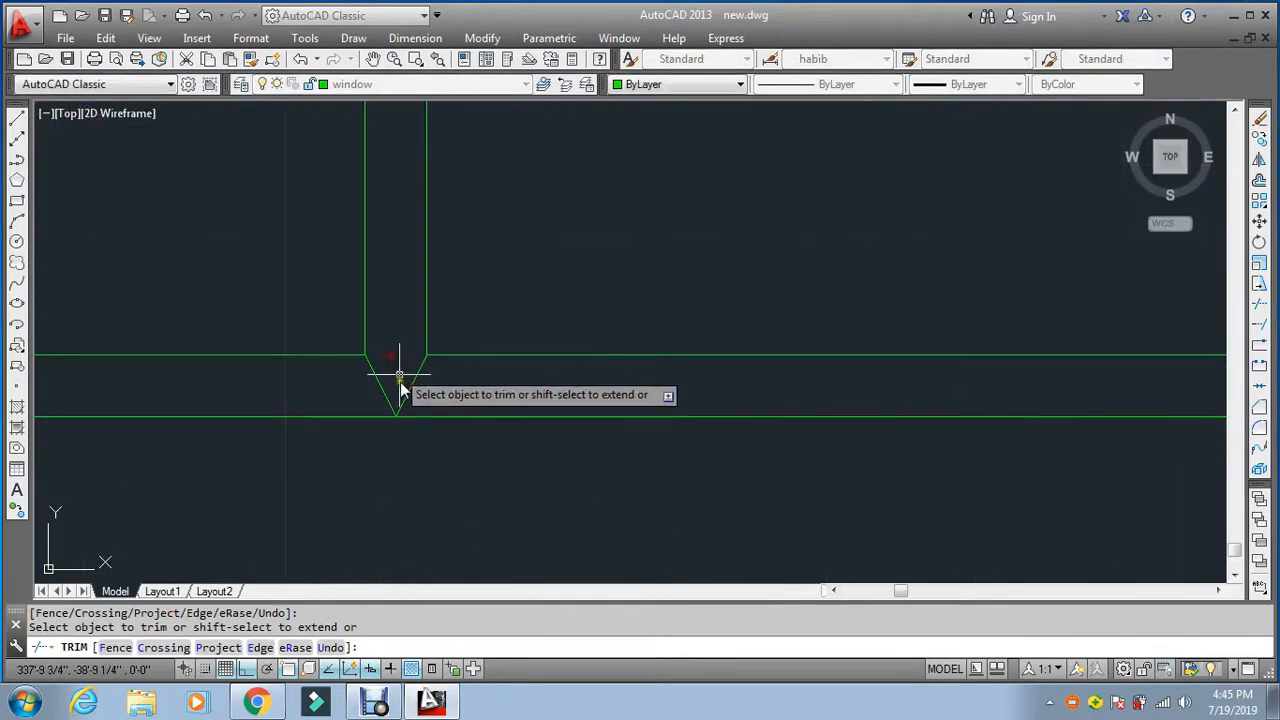
{"action": "scroll", "coordinate": [413, 418], "scroll_direction": "down", "scroll_amount": 6}
{"action": "key", "text": "Escape"}
{"action": "key", "text": "Escape"}
Step: Draw a narrow upright rectangle for a handle in the left window pane, close to the mullion
{"action": "scroll", "coordinate": [330, 367], "scroll_direction": "down", "scroll_amount": 2}
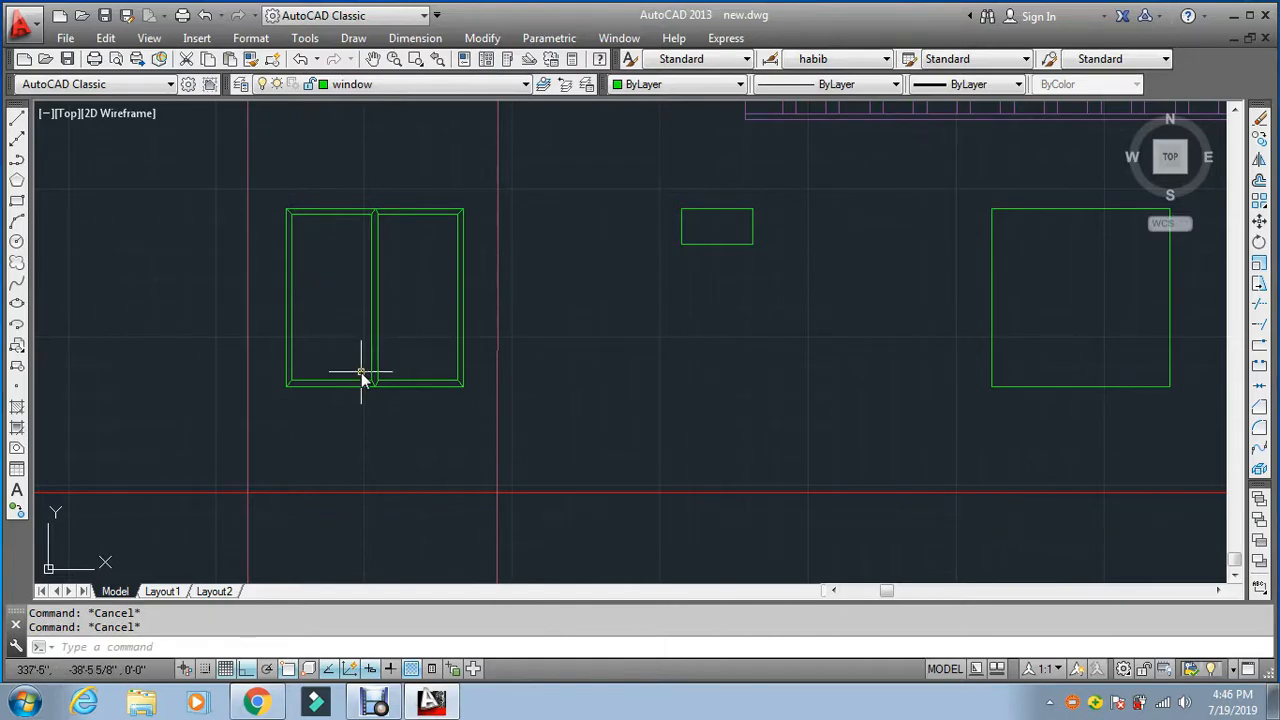
{"action": "type", "text": "rec"}
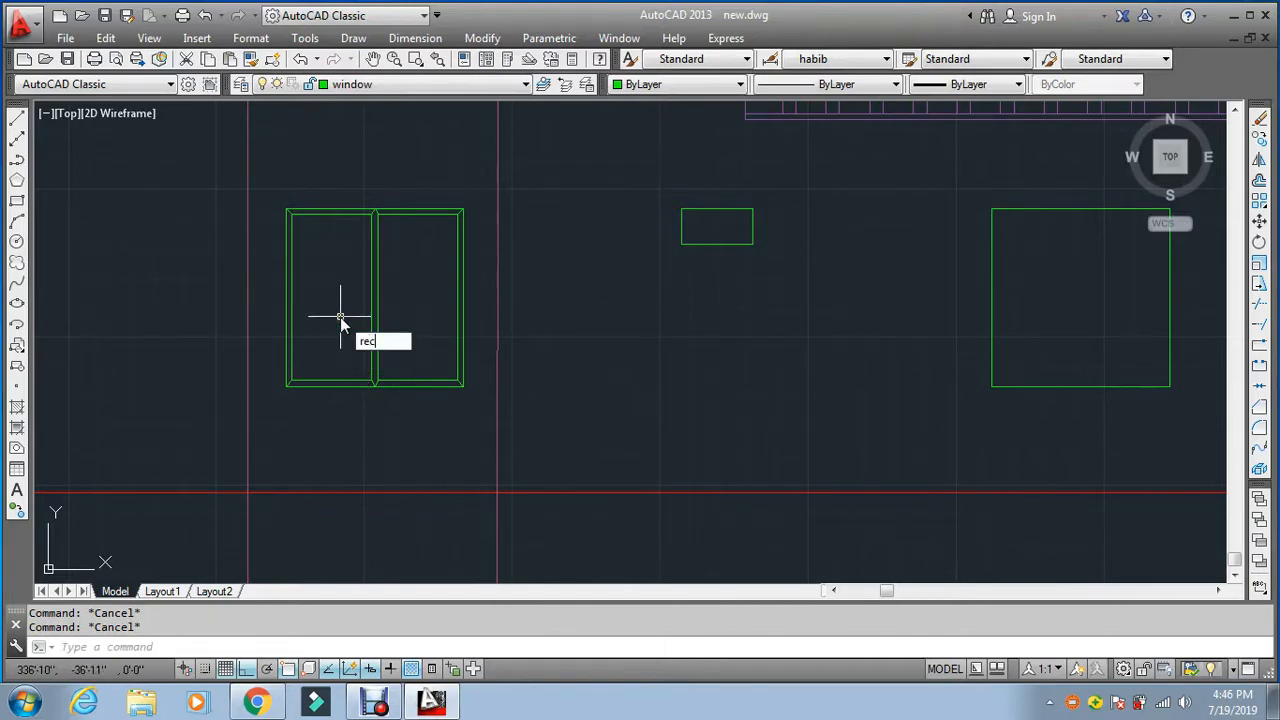
{"action": "key", "text": "space"}
{"action": "scroll", "coordinate": [357, 290], "scroll_direction": "up", "scroll_amount": 3}
{"action": "left_click", "coordinate": [370, 210]}
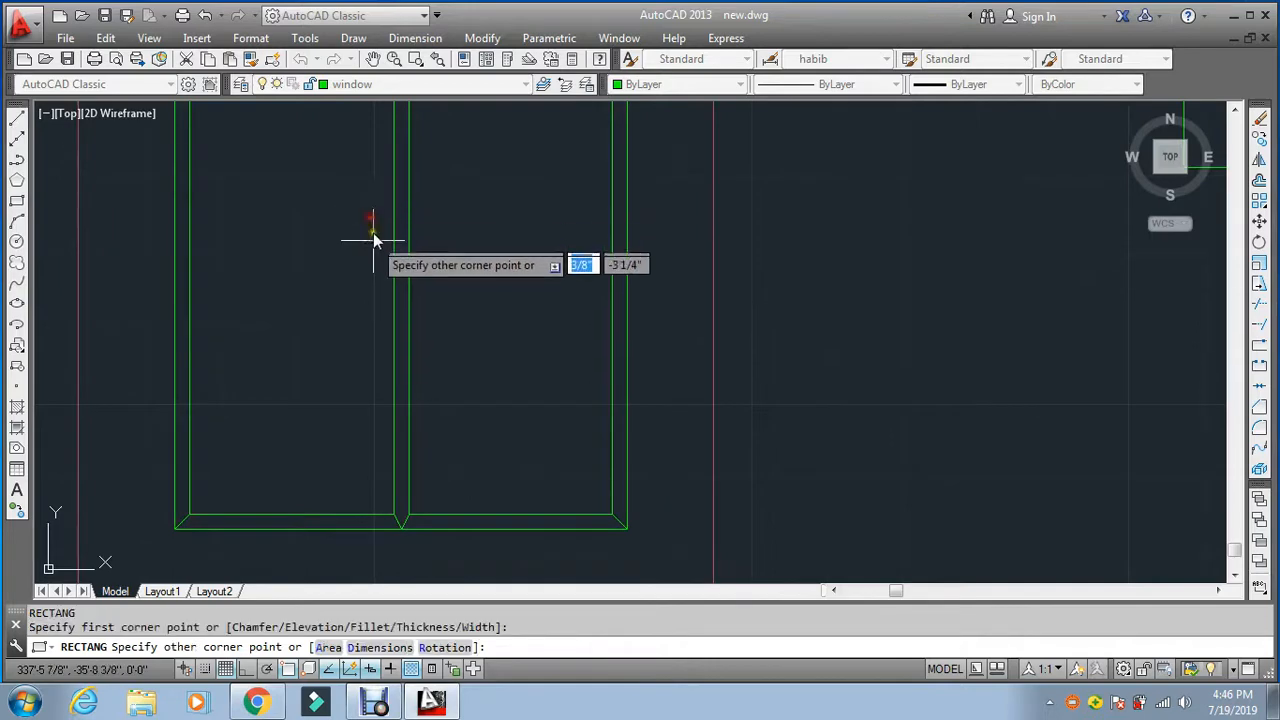
{"action": "left_click", "coordinate": [380, 314]}
{"action": "key", "text": "Escape"}
{"action": "key", "text": "Escape"}
Step: Draw a small rectangle inside the upper end of the window handle
{"action": "scroll", "coordinate": [384, 254], "scroll_direction": "up", "scroll_amount": 2}
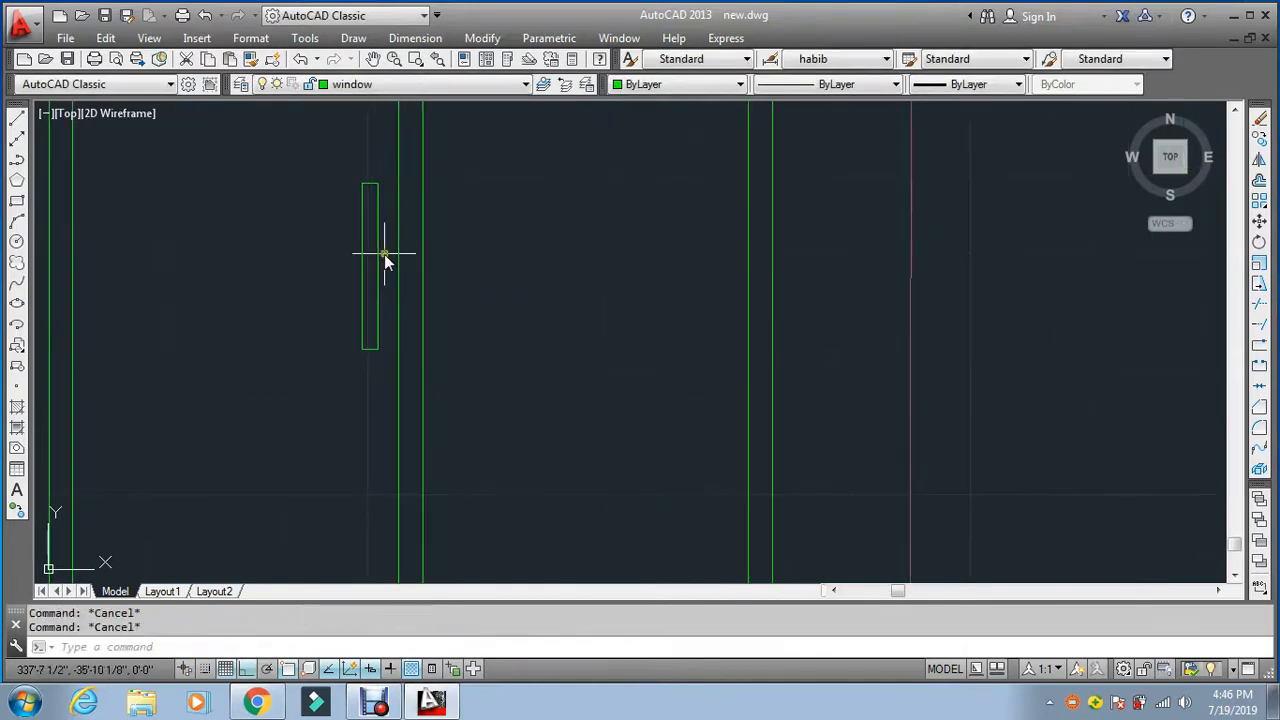
{"action": "key", "text": "space"}
{"action": "scroll", "coordinate": [360, 190], "scroll_direction": "up", "scroll_amount": 5}
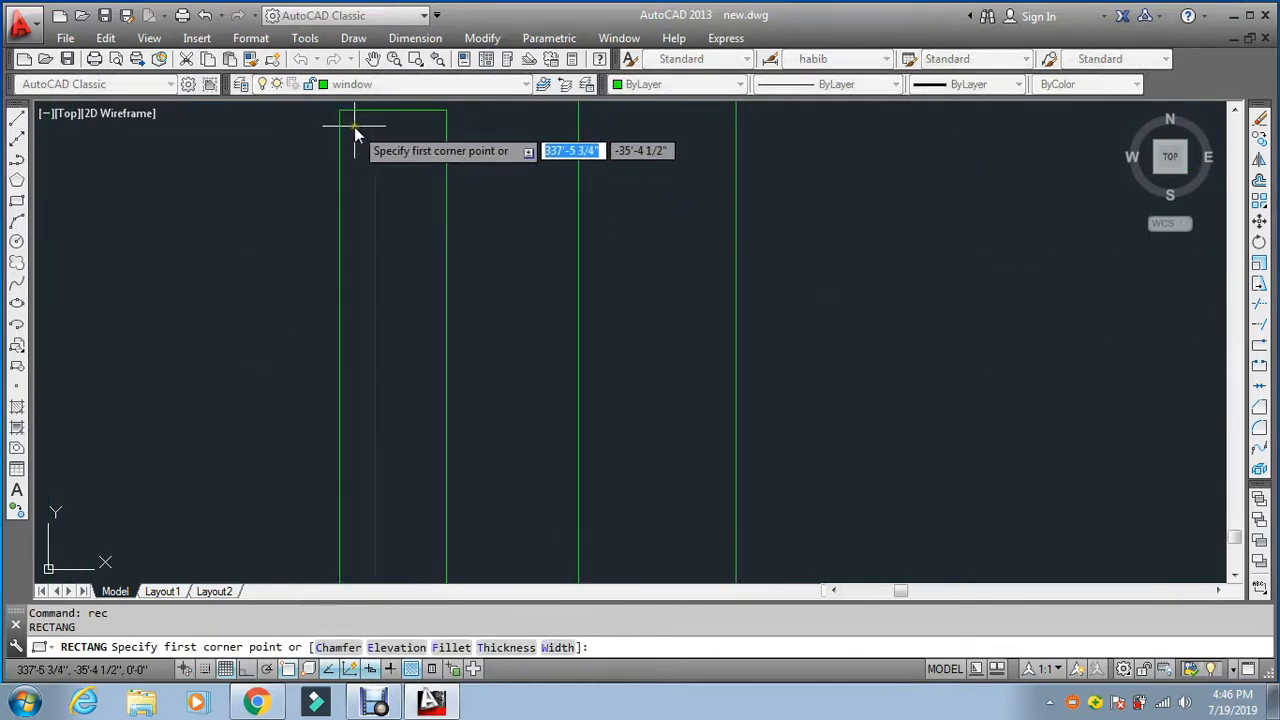
{"action": "left_click", "coordinate": [353, 124]}
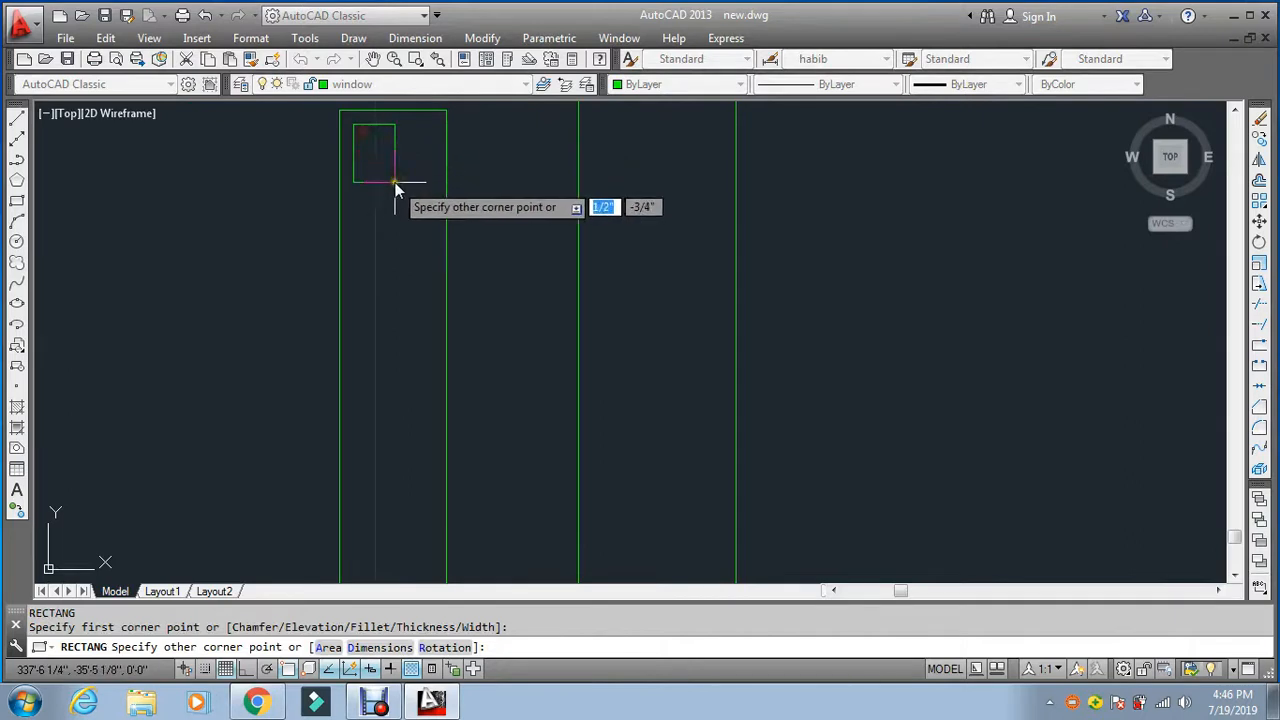
{"action": "left_click", "coordinate": [432, 224]}
{"action": "key", "text": "Escape"}
{"action": "key", "text": "Escape"}
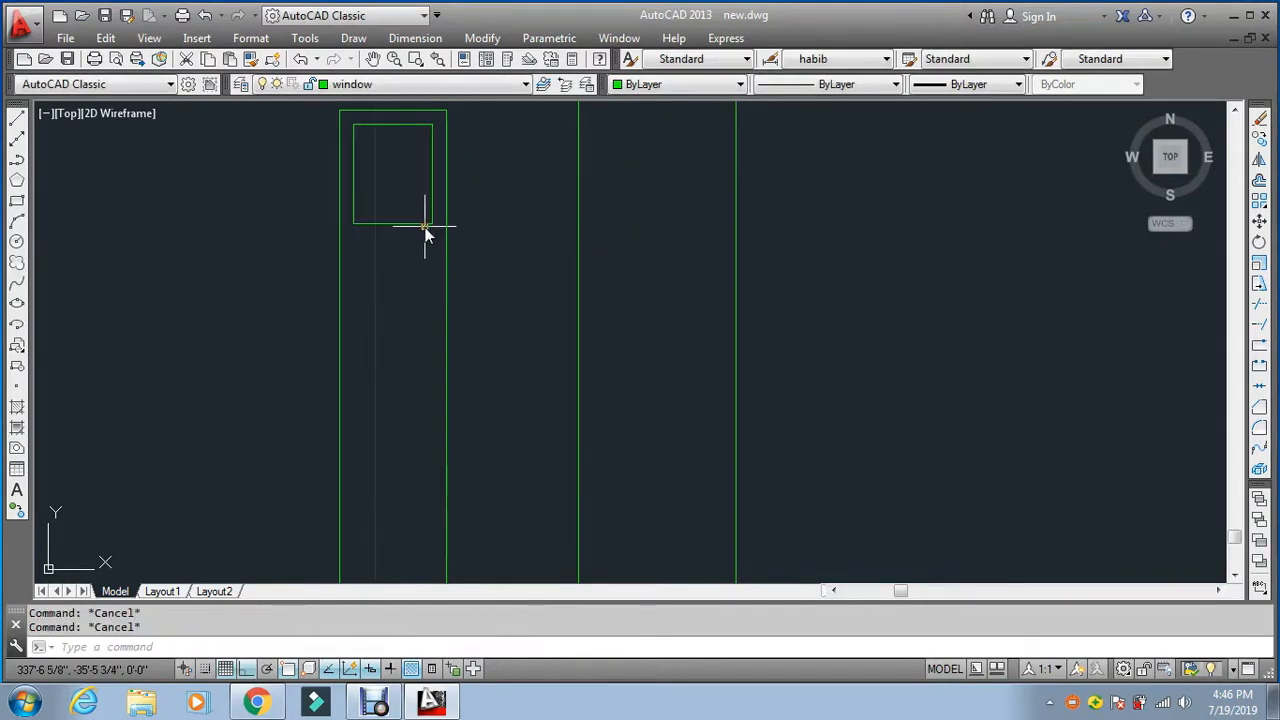
Step: Mirror the small rectangle to the handle's lower end about the handle's horizontal midline, keeping the original
{"action": "type", "text": "mi"}
{"action": "key", "text": "space"}
{"action": "left_click", "coordinate": [423, 224]}
{"action": "key", "text": "space"}
{"action": "scroll", "coordinate": [423, 224], "scroll_direction": "down", "scroll_amount": 6}
{"action": "left_click", "coordinate": [423, 292]}
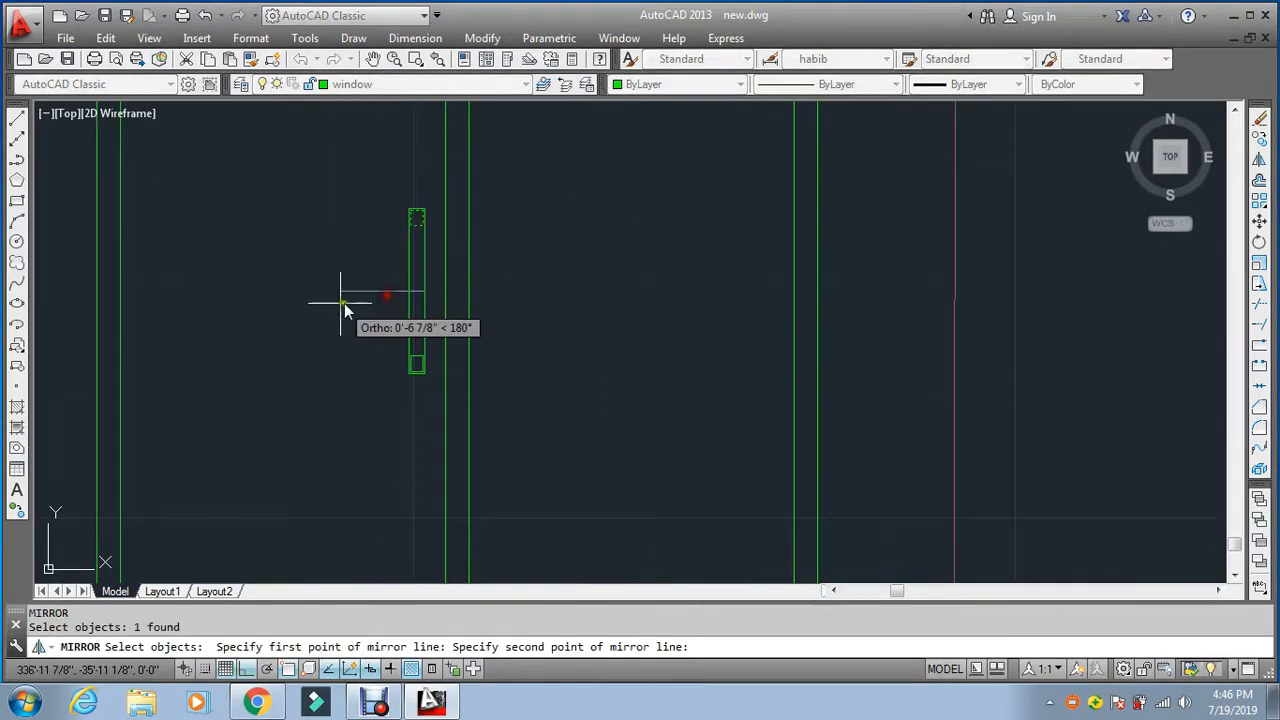
{"action": "left_click", "coordinate": [341, 303]}
{"action": "key", "text": "Escape"}
Step: Mirror the complete handle to the right pane about the window's vertical centre axis, keeping the original
{"action": "type", "text": "mi"}
{"action": "key", "text": "space"}
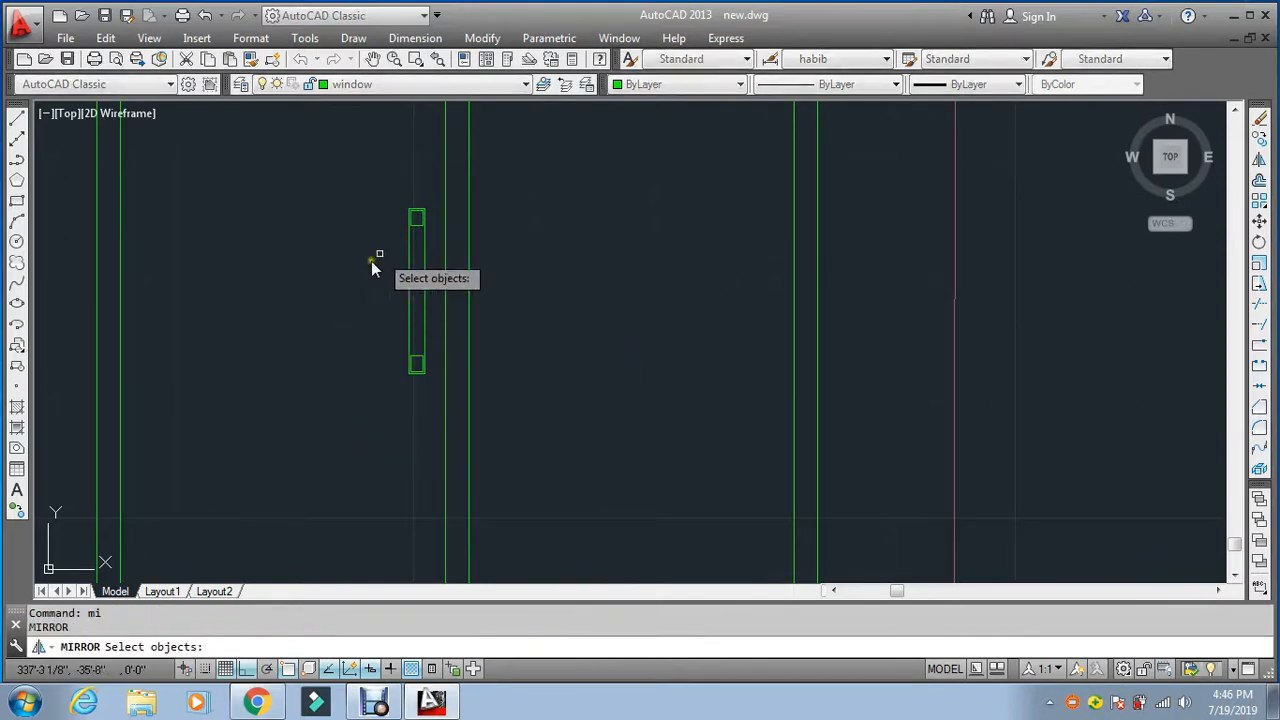
{"action": "left_click", "coordinate": [443, 200]}
{"action": "left_click", "coordinate": [386, 386]}
{"action": "key", "text": "space"}
{"action": "scroll", "coordinate": [430, 350], "scroll_direction": "down", "scroll_amount": 2}
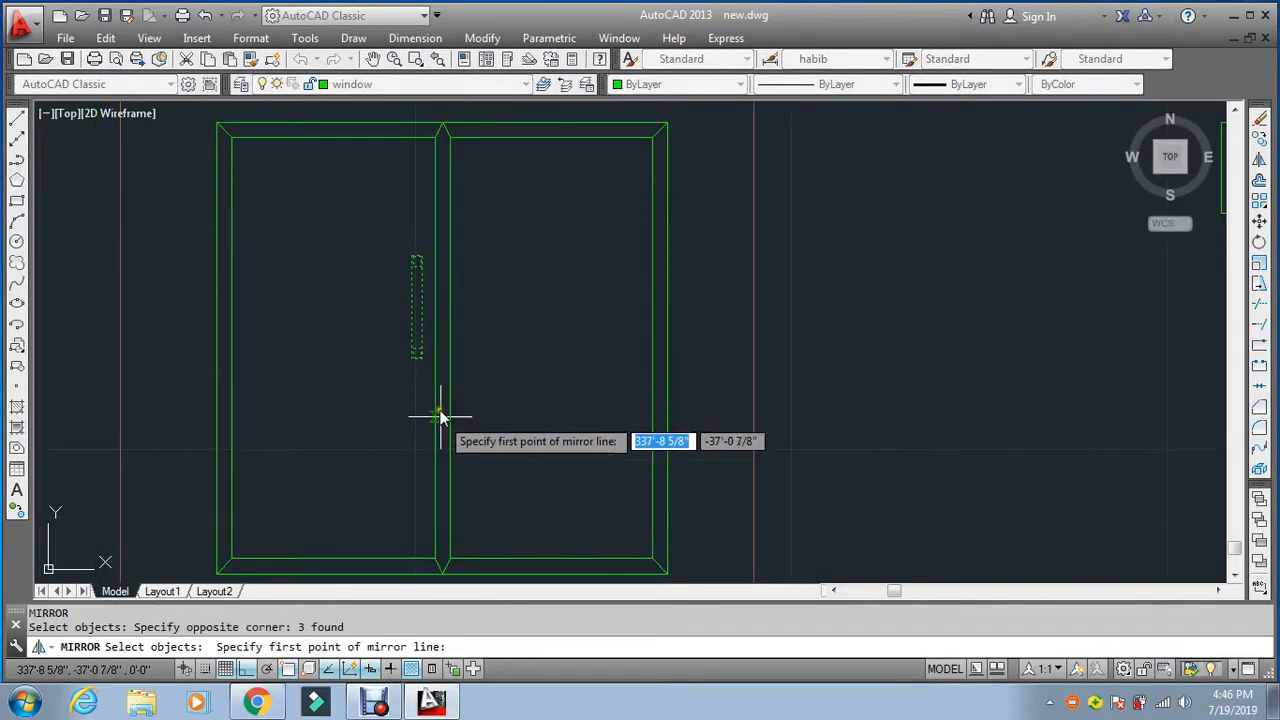
{"action": "left_click", "coordinate": [442, 572]}
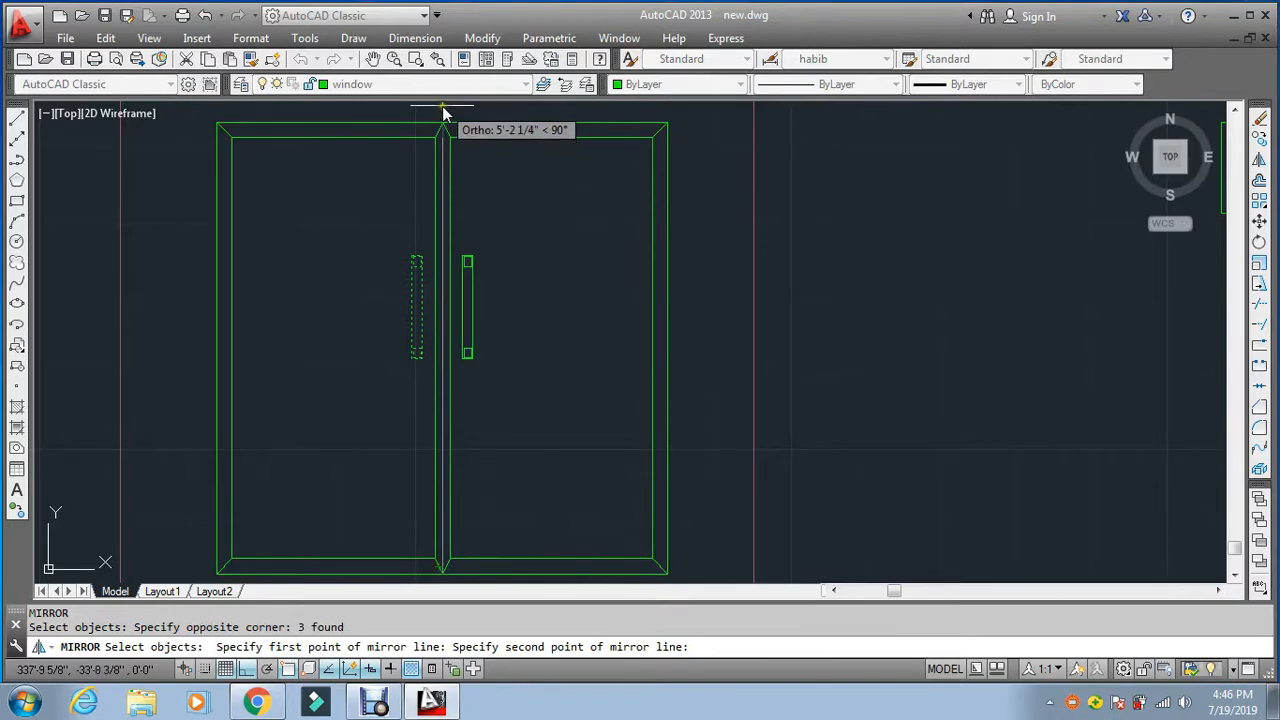
{"action": "left_click", "coordinate": [443, 118]}
{"action": "key", "text": "Return"}
{"action": "key", "text": "Escape"}
{"action": "key", "text": "Escape"}
Step: Move both window handles straight down to about the middle of the window's height
{"action": "scroll", "coordinate": [443, 171], "scroll_direction": "down", "scroll_amount": 6}
{"action": "scroll", "coordinate": [445, 196], "scroll_direction": "up", "scroll_amount": 2}
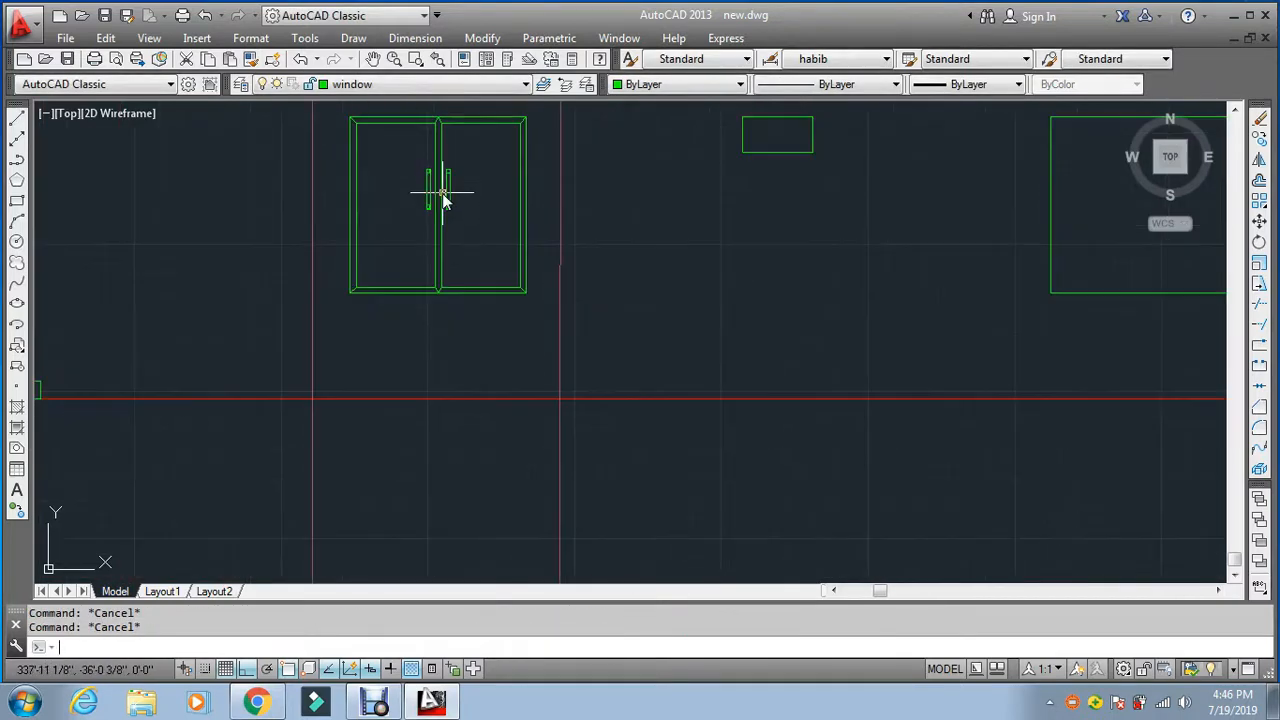
{"action": "type", "text": "mo"}
{"action": "key", "text": "Return"}
{"action": "scroll", "coordinate": [444, 197], "scroll_direction": "up", "scroll_amount": 4}
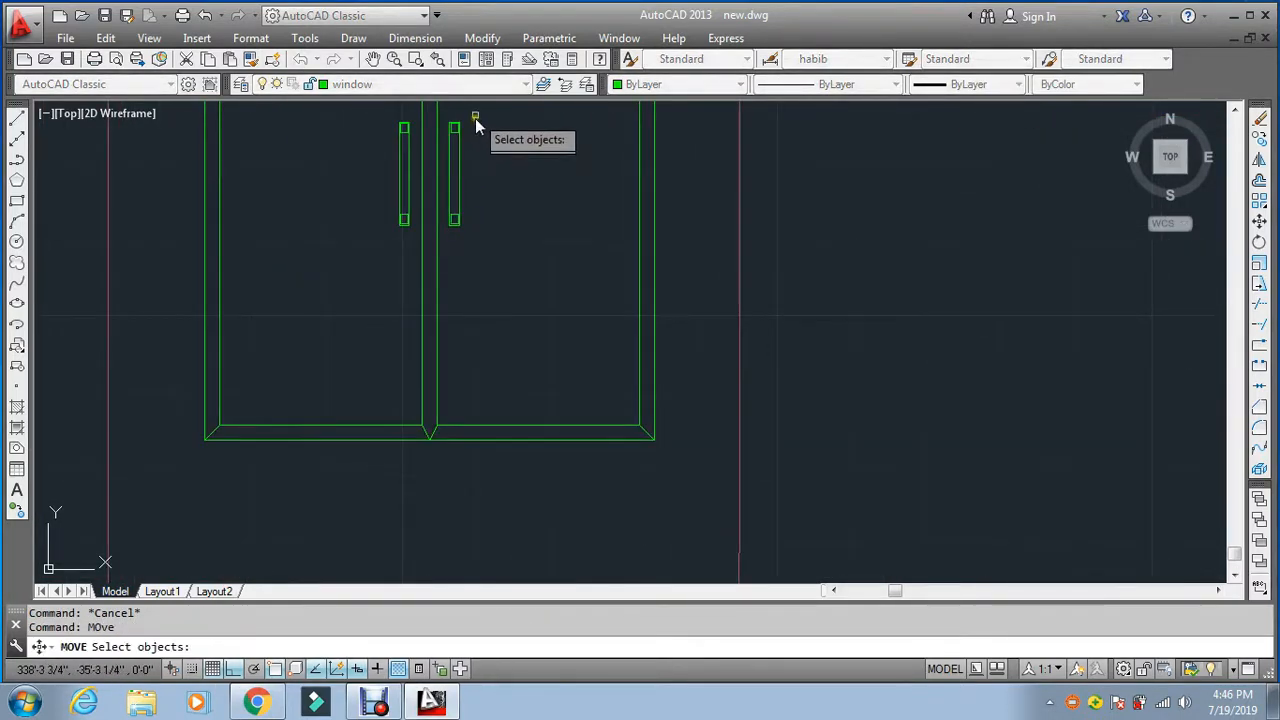
{"action": "left_click", "coordinate": [448, 248]}
{"action": "left_click", "coordinate": [414, 116]}
{"action": "left_click", "coordinate": [375, 240]}
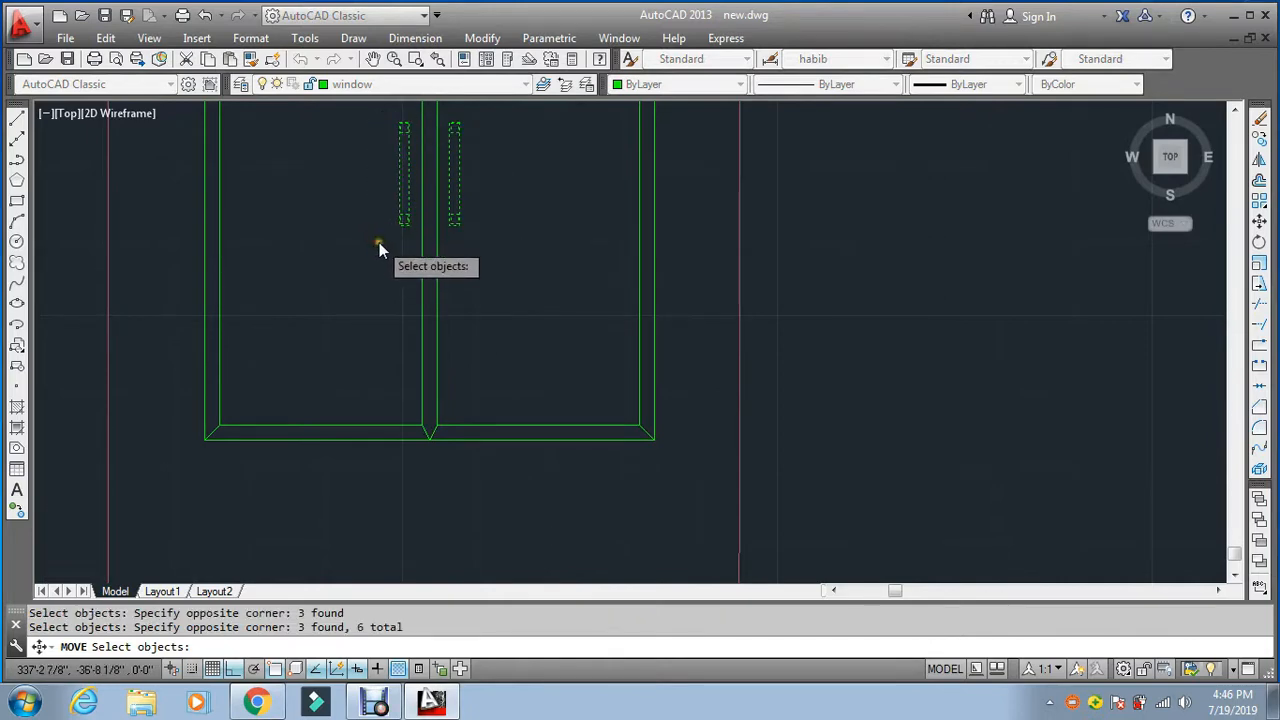
{"action": "scroll", "coordinate": [410, 187], "scroll_direction": "up", "scroll_amount": 3}
{"action": "key", "text": "Return"}
{"action": "scroll", "coordinate": [420, 178], "scroll_direction": "up", "scroll_amount": 4}
{"action": "left_click", "coordinate": [426, 195]}
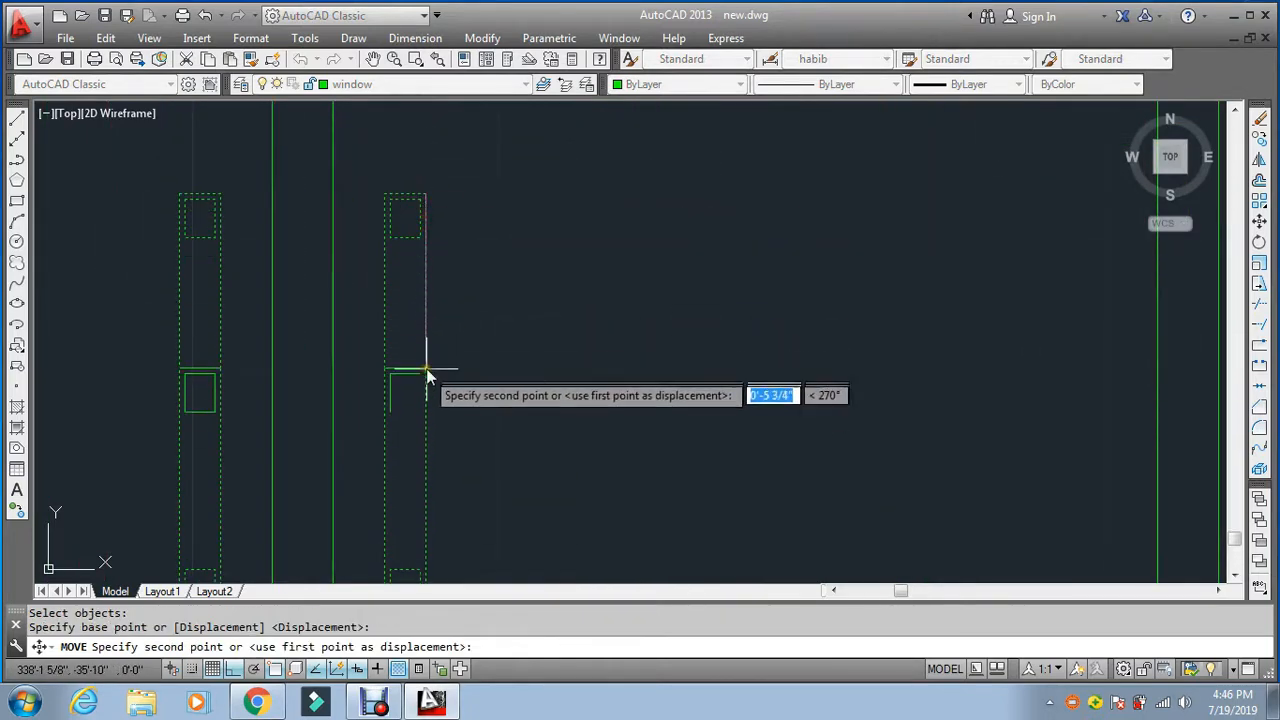
{"action": "key", "text": "Escape"}
{"action": "scroll", "coordinate": [424, 300], "scroll_direction": "down", "scroll_amount": 4}
{"action": "key", "text": "Escape"}
{"action": "scroll", "coordinate": [435, 300], "scroll_direction": "down", "scroll_amount": 2}
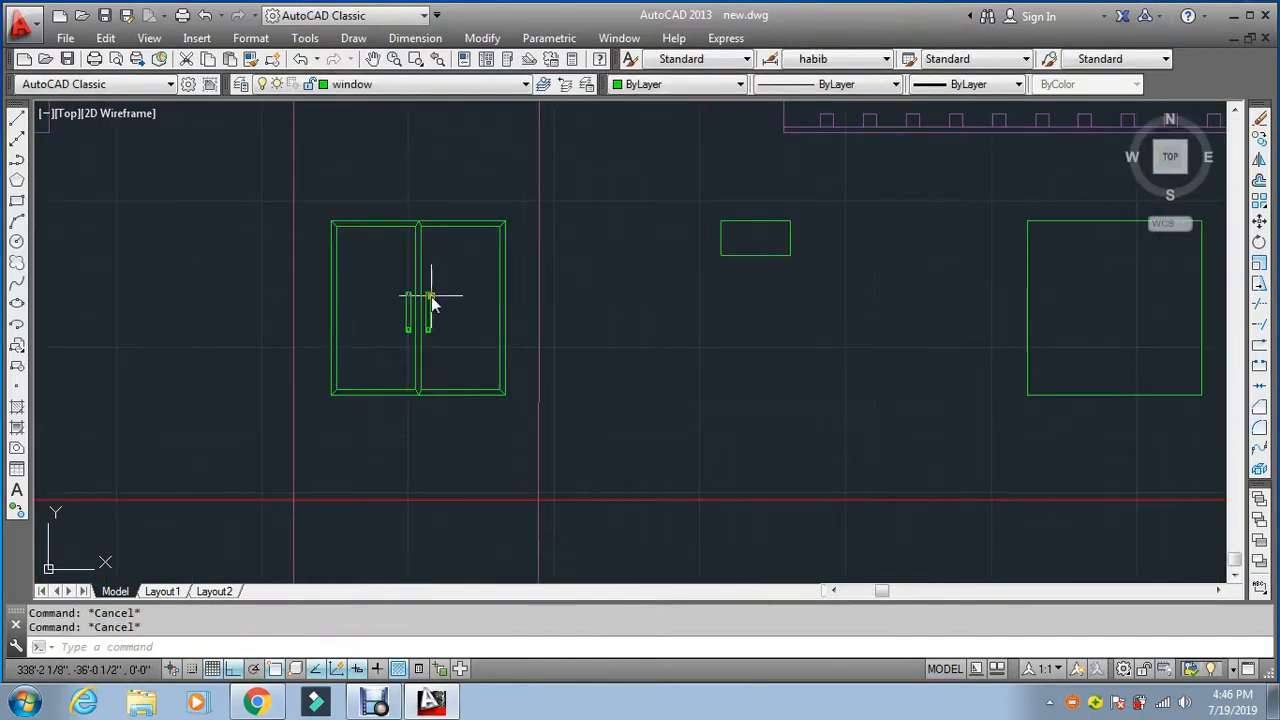
Step: Copy the inner frame lines, mitre lines, mullion and handles from the left window's lower-left corner to the matching corner of the right window outline
{"action": "scroll", "coordinate": [445, 260], "scroll_direction": "up", "scroll_amount": 4}
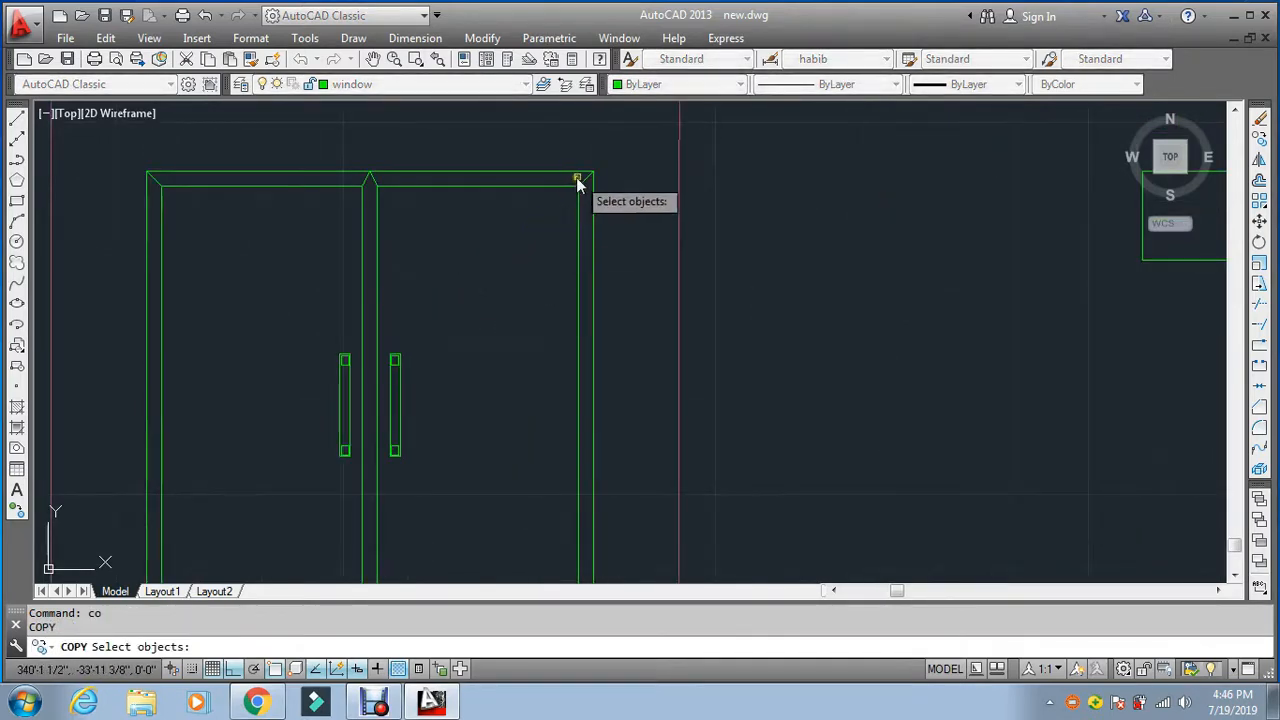
{"action": "scroll", "coordinate": [323, 486], "scroll_direction": "down", "scroll_amount": 2}
{"action": "scroll", "coordinate": [263, 545], "scroll_direction": "up", "scroll_amount": 2}
{"action": "left_click", "coordinate": [210, 524]}
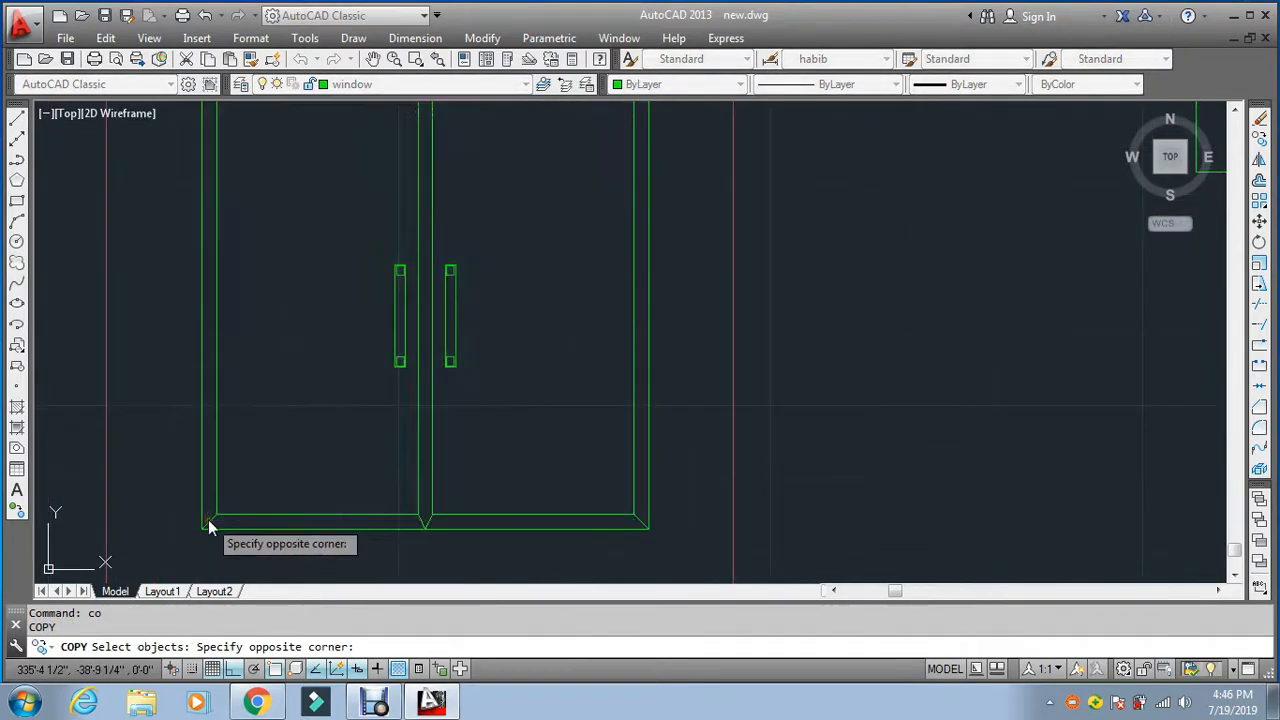
{"action": "scroll", "coordinate": [300, 450], "scroll_direction": "down", "scroll_amount": 2}
{"action": "scroll", "coordinate": [351, 251], "scroll_direction": "up", "scroll_amount": 4}
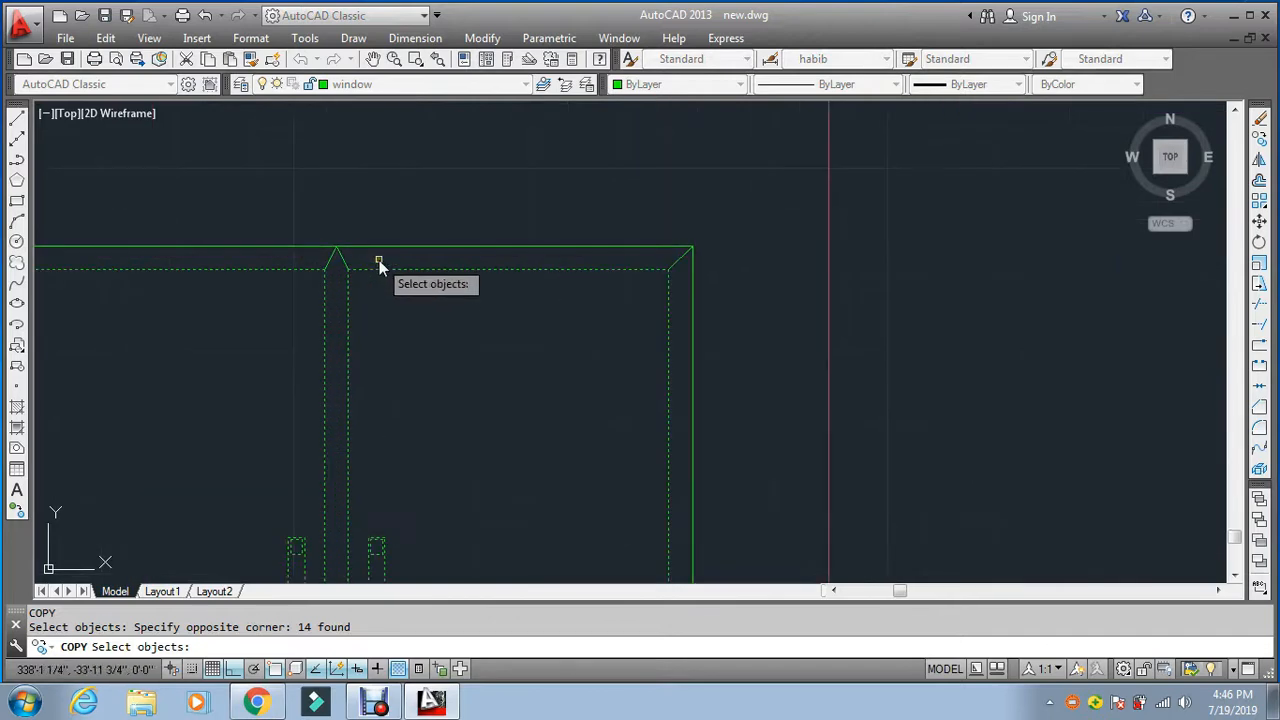
{"action": "left_click", "coordinate": [374, 255]}
{"action": "left_click", "coordinate": [321, 264]}
{"action": "scroll", "coordinate": [321, 264], "scroll_direction": "down", "scroll_amount": 2}
{"action": "scroll", "coordinate": [219, 269], "scroll_direction": "up", "scroll_amount": 3}
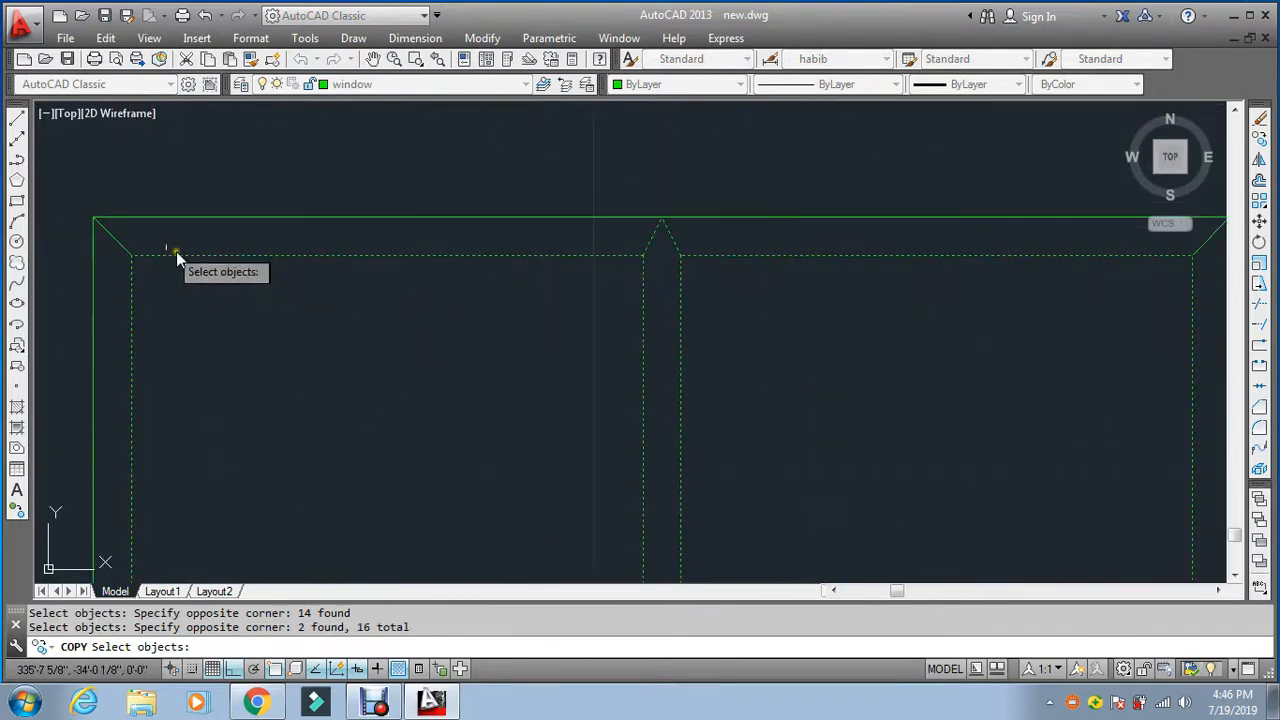
{"action": "left_click", "coordinate": [119, 271]}
{"action": "scroll", "coordinate": [189, 204], "scroll_direction": "down", "scroll_amount": 4}
{"action": "scroll", "coordinate": [254, 367], "scroll_direction": "up", "scroll_amount": 3}
{"action": "scroll", "coordinate": [320, 367], "scroll_direction": "down", "scroll_amount": 3}
{"action": "scroll", "coordinate": [226, 371], "scroll_direction": "up", "scroll_amount": 5}
{"action": "key", "text": "Return"}
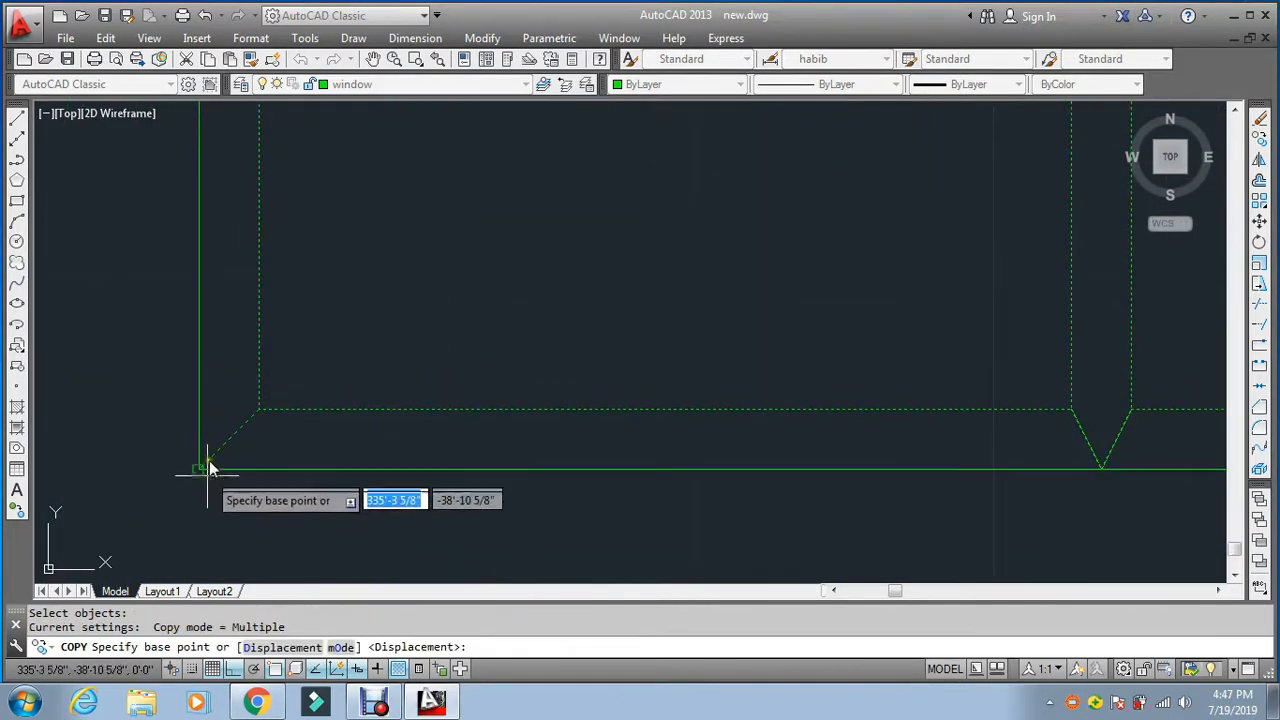
{"action": "left_click", "coordinate": [199, 467]}
{"action": "scroll", "coordinate": [200, 462], "scroll_direction": "down", "scroll_amount": 3}
{"action": "left_click", "coordinate": [892, 471]}
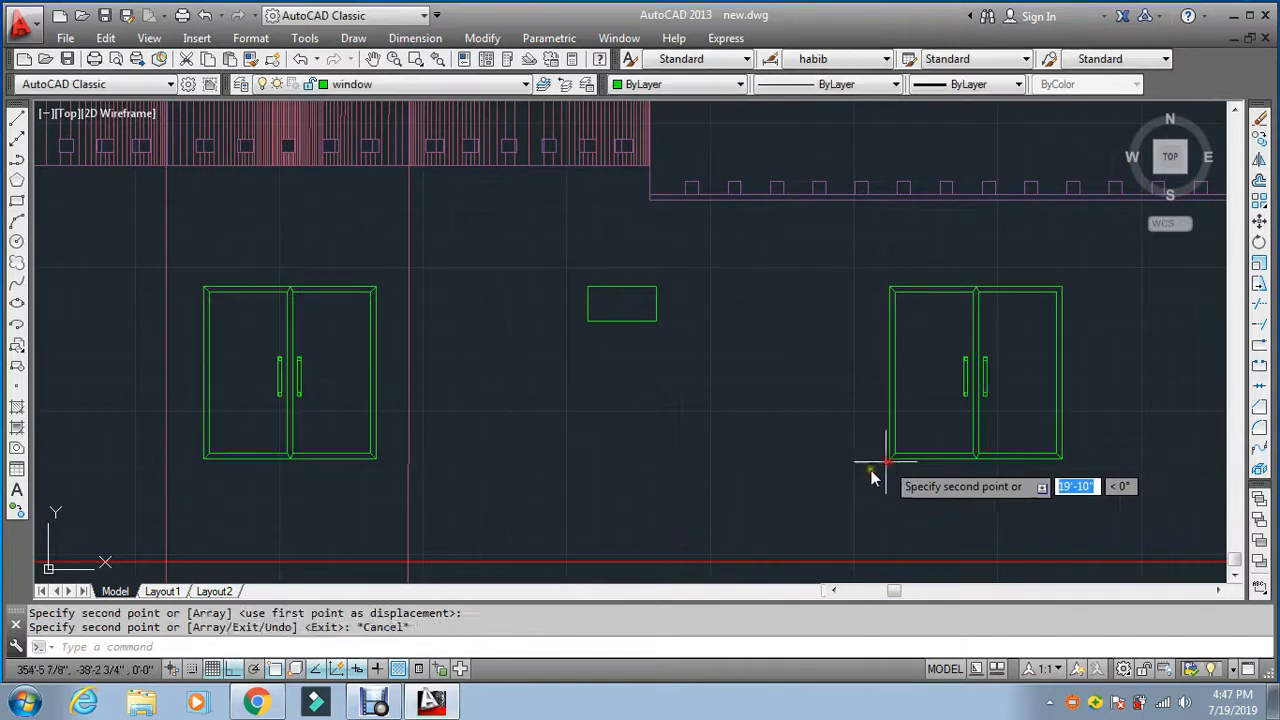
{"action": "key", "text": "Escape"}
{"action": "key", "text": "Escape"}
Step: Offset the small middle window's outline 1 inch inward to form its frame
{"action": "type", "text": "o"}
{"action": "key", "text": "Return"}
{"action": "type", "text": "1"}
{"action": "key", "text": "Return"}
{"action": "scroll", "coordinate": [564, 311], "scroll_direction": "up", "scroll_amount": 4}
{"action": "left_click", "coordinate": [680, 250]}
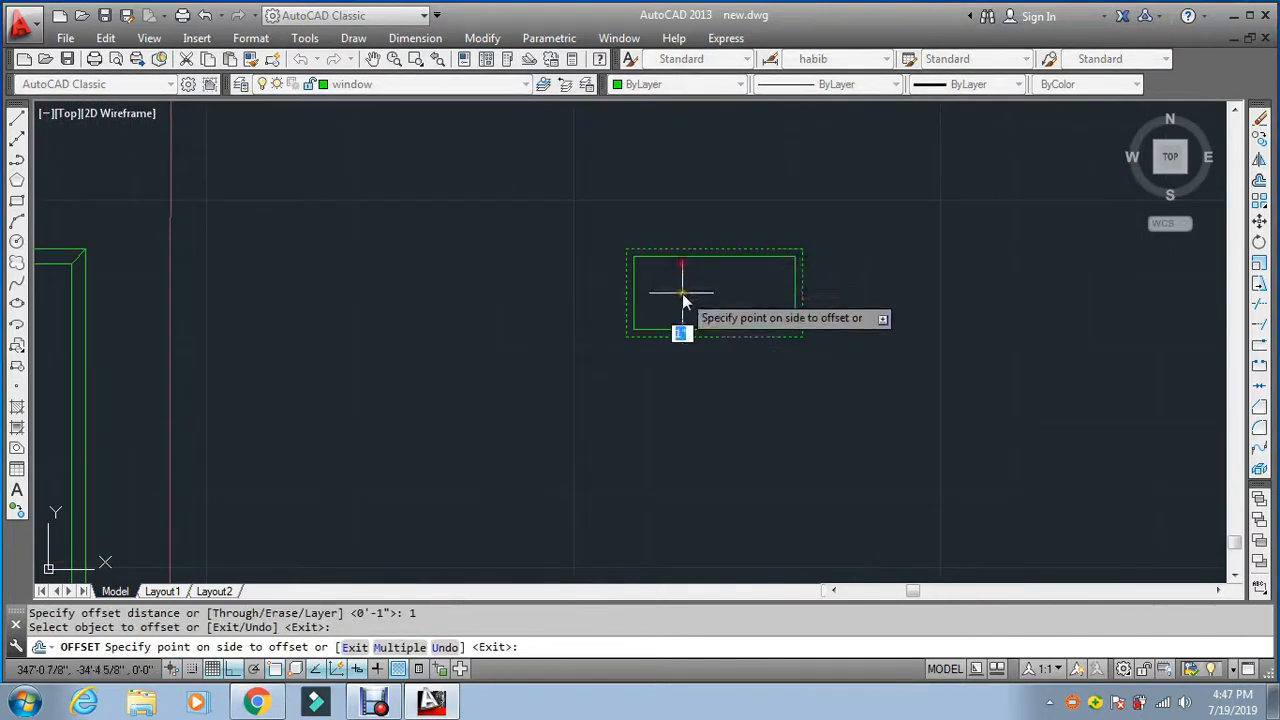
{"action": "left_click", "coordinate": [665, 295]}
{"action": "key", "text": "Escape"}
{"action": "key", "text": "Escape"}
Step: Draw diagonal mitre lines joining the inner and outer frame corners at the small window's two left corners
{"action": "type", "text": "l"}
{"action": "key", "text": "Return"}
{"action": "scroll", "coordinate": [626, 268], "scroll_direction": "up", "scroll_amount": 3}
{"action": "left_click", "coordinate": [644, 238]}
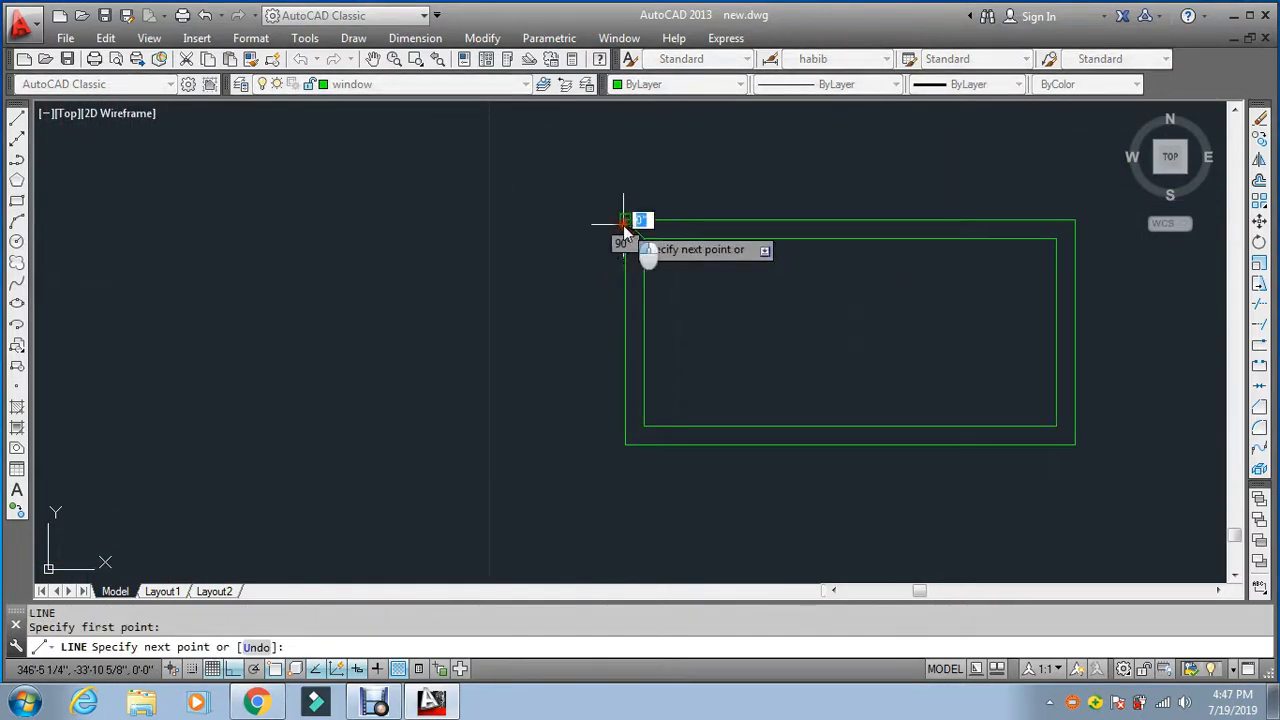
{"action": "left_click", "coordinate": [625, 220]}
{"action": "key", "text": "Escape"}
{"action": "key", "text": "Return"}
{"action": "left_click", "coordinate": [644, 426]}
{"action": "left_click", "coordinate": [625, 444]}
{"action": "key", "text": "Escape"}
Step: Draw diagonal mitre lines joining the inner and outer frame corners at the small window's two right corners
{"action": "key", "text": "Return"}
{"action": "left_click", "coordinate": [1056, 426]}
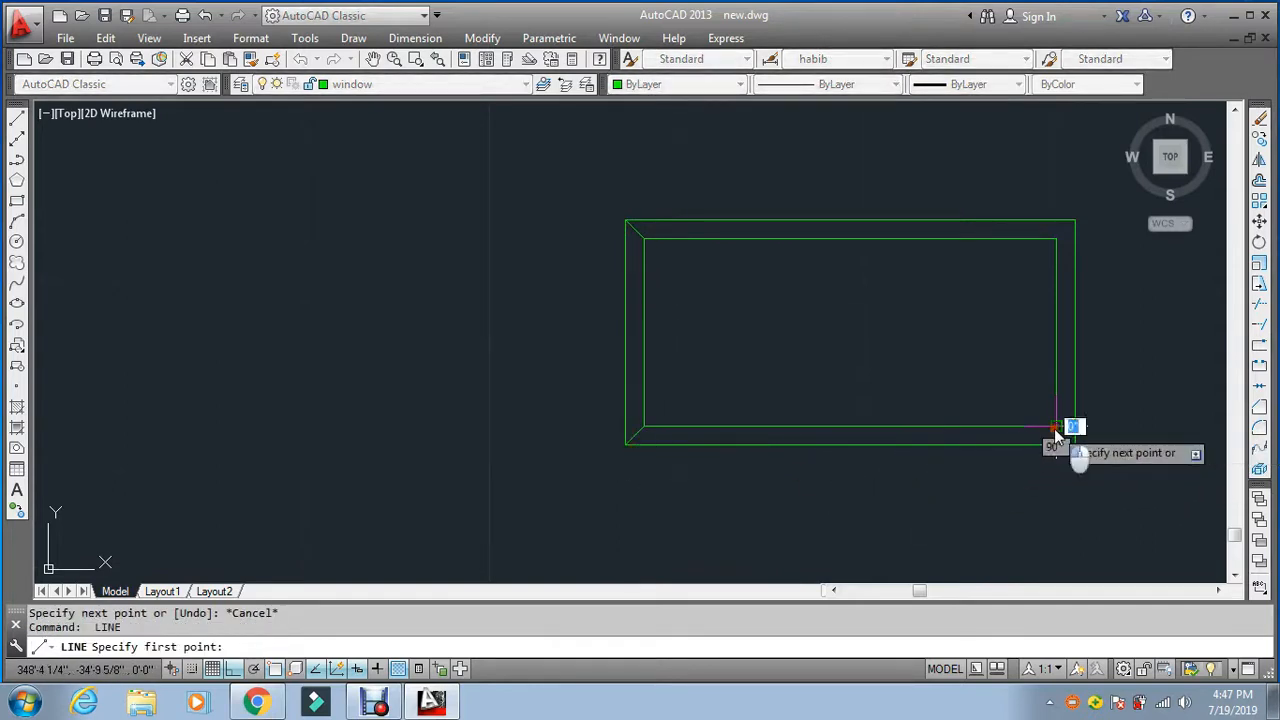
{"action": "left_click", "coordinate": [1075, 444]}
{"action": "key", "text": "Escape"}
{"action": "key", "text": "Return"}
{"action": "left_click", "coordinate": [1056, 238]}
{"action": "left_click", "coordinate": [1075, 220]}
{"action": "key", "text": "Escape"}
{"action": "key", "text": "Escape"}
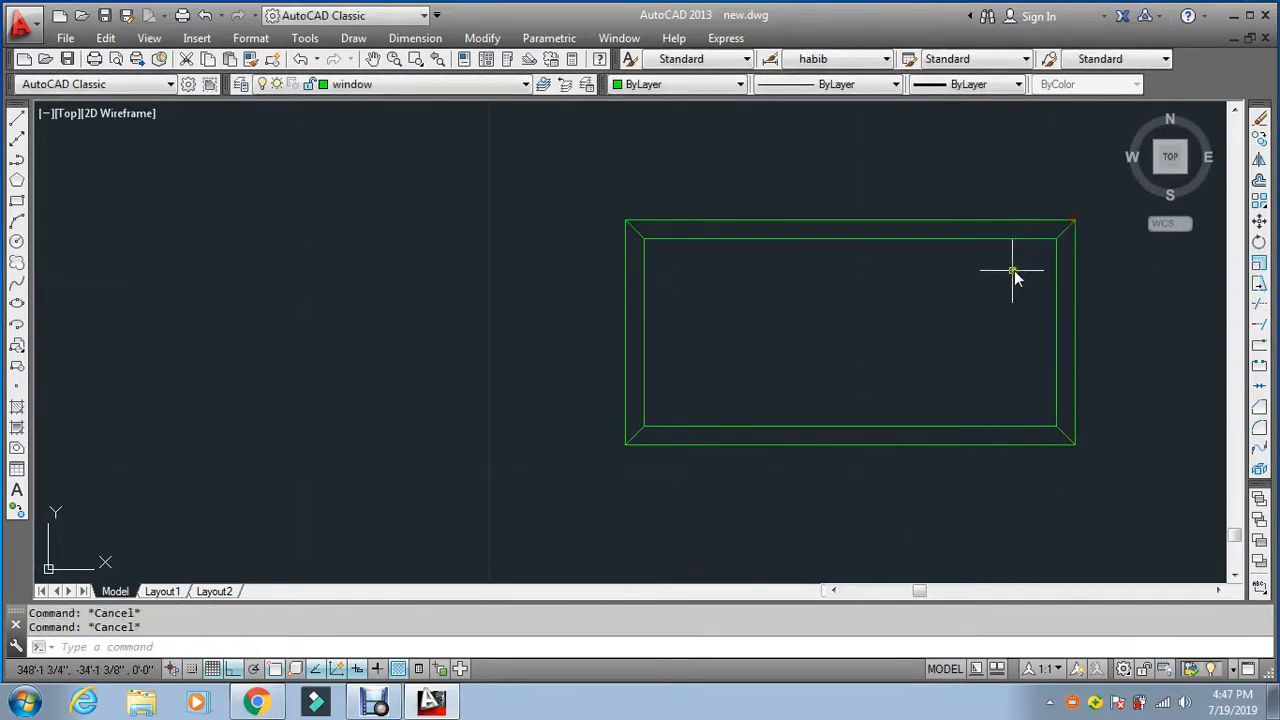
Step: Draw a vertical line between the midpoints of the small window's inner top and bottom edges
{"action": "type", "text": "l"}
{"action": "key", "text": "Return"}
{"action": "left_click", "coordinate": [849, 240]}
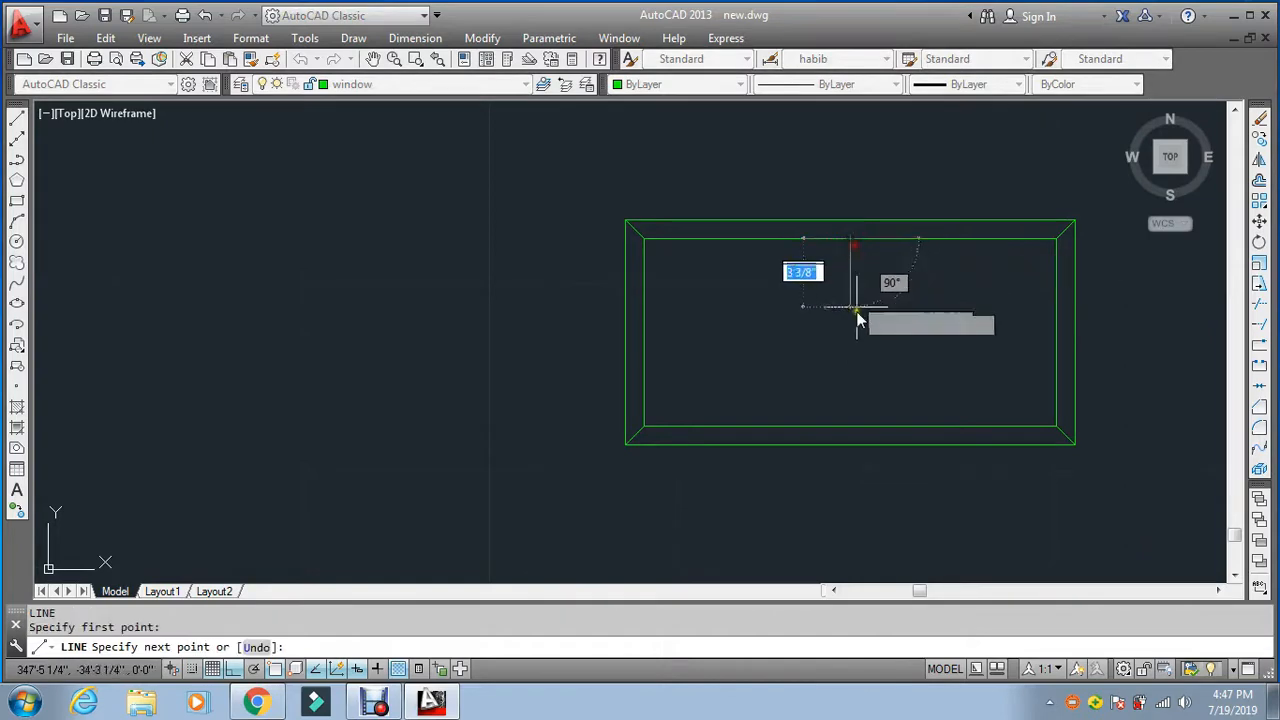
{"action": "left_click", "coordinate": [852, 428]}
{"action": "key", "text": "Escape"}
{"action": "key", "text": "Escape"}
Step: Offset the small window's vertical centre line 0.6 inch to each side to form the mullion
{"action": "type", "text": "o"}
{"action": "key", "text": "Return"}
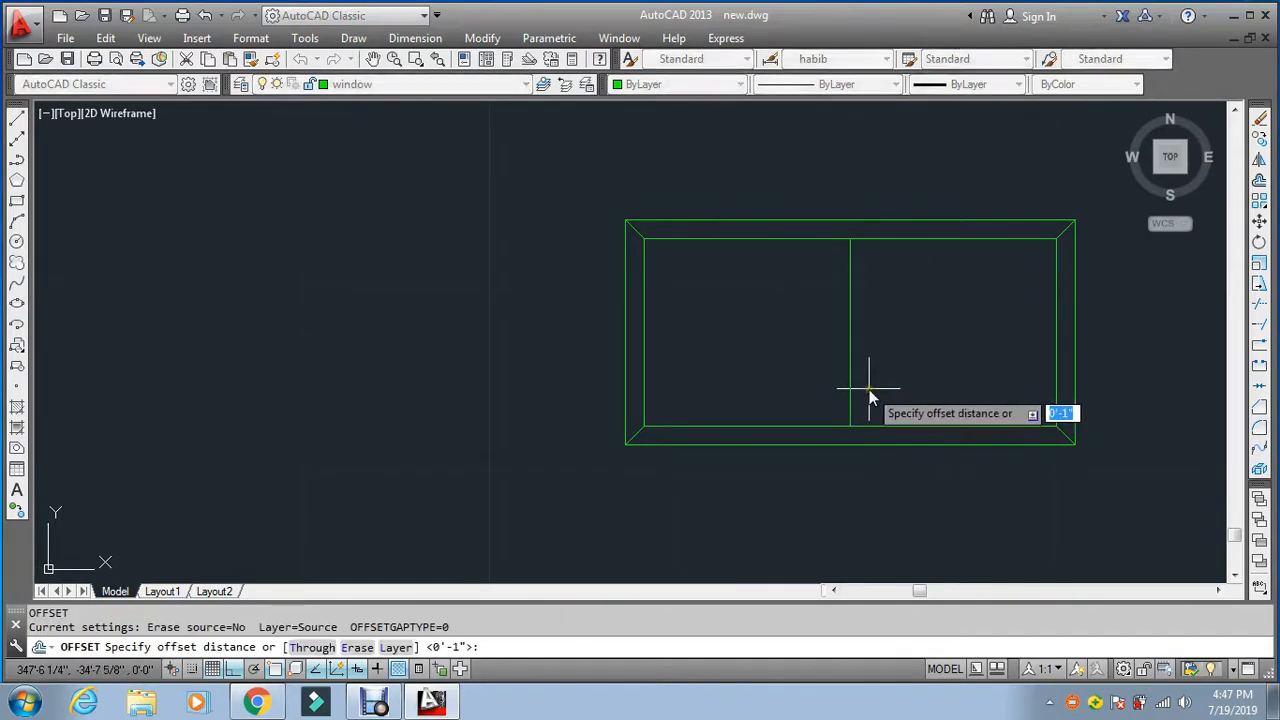
{"action": "type", "text": ".6"}
{"action": "key", "text": "Return"}
{"action": "left_click", "coordinate": [849, 350]}
{"action": "left_click", "coordinate": [812, 366]}
{"action": "left_click", "coordinate": [850, 370]}
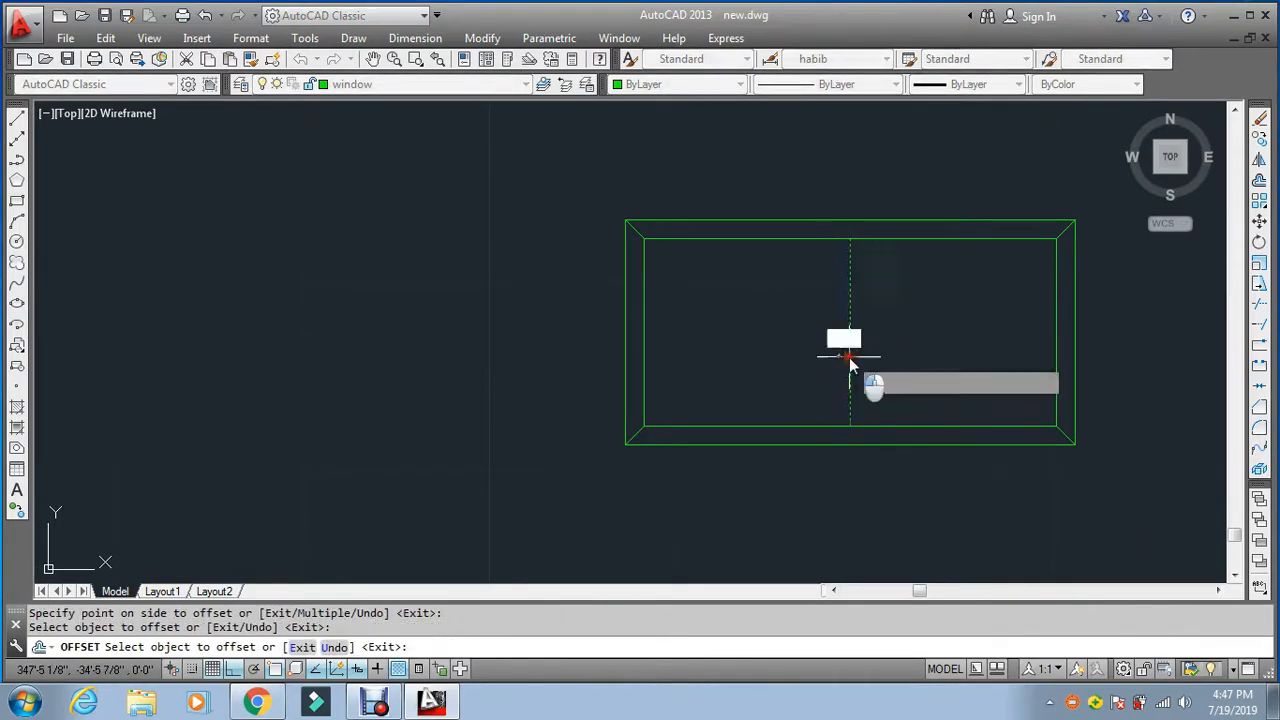
{"action": "left_click", "coordinate": [891, 352]}
{"action": "key", "text": "Escape"}
{"action": "key", "text": "Escape"}
{"action": "key", "text": "Escape"}
Step: Erase the original centre line between the small window's two mullion lines
{"action": "type", "text": "e"}
{"action": "key", "text": "Return"}
{"action": "left_click", "coordinate": [850, 351]}
{"action": "key", "text": "Return"}
{"action": "key", "text": "Escape"}
{"action": "key", "text": "Escape"}
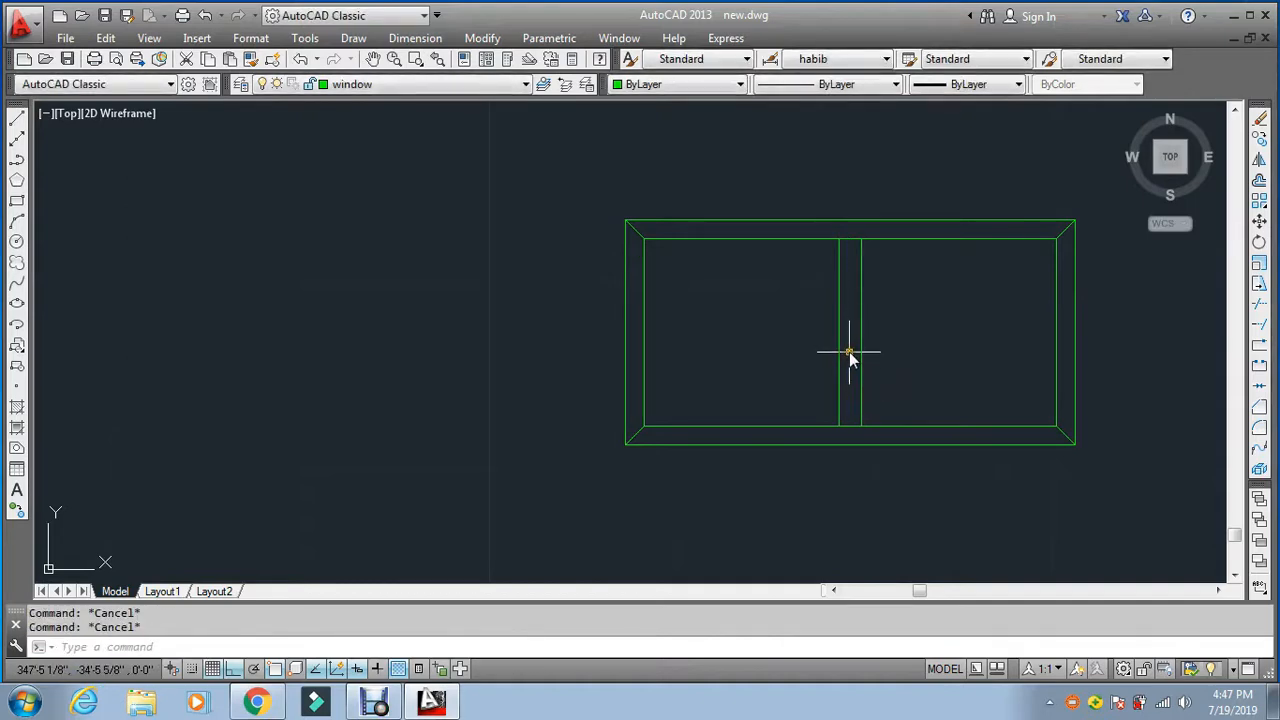
Step: Fit the whole front elevation in the view and save the drawing
{"action": "scroll", "coordinate": [845, 352], "scroll_direction": "down", "scroll_amount": 12}
{"action": "scroll", "coordinate": [899, 385], "scroll_direction": "up", "scroll_amount": 2}
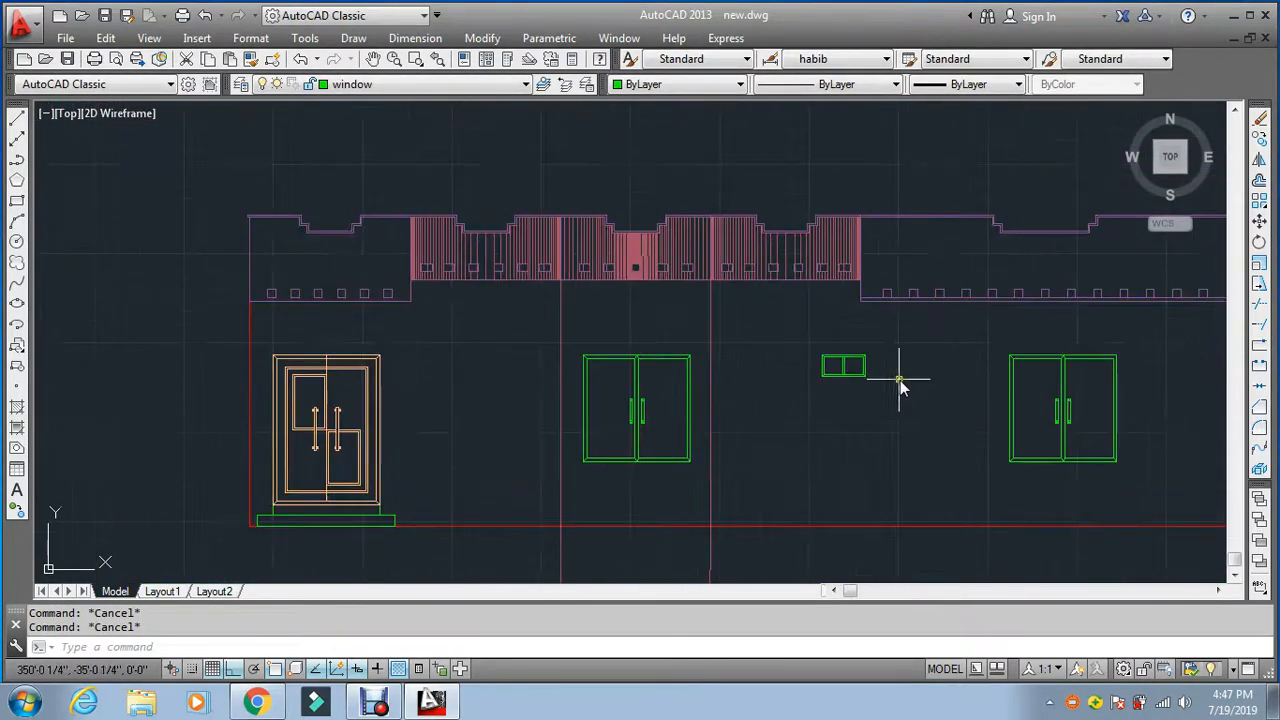
{"action": "scroll", "coordinate": [639, 439], "scroll_direction": "down", "scroll_amount": 4}
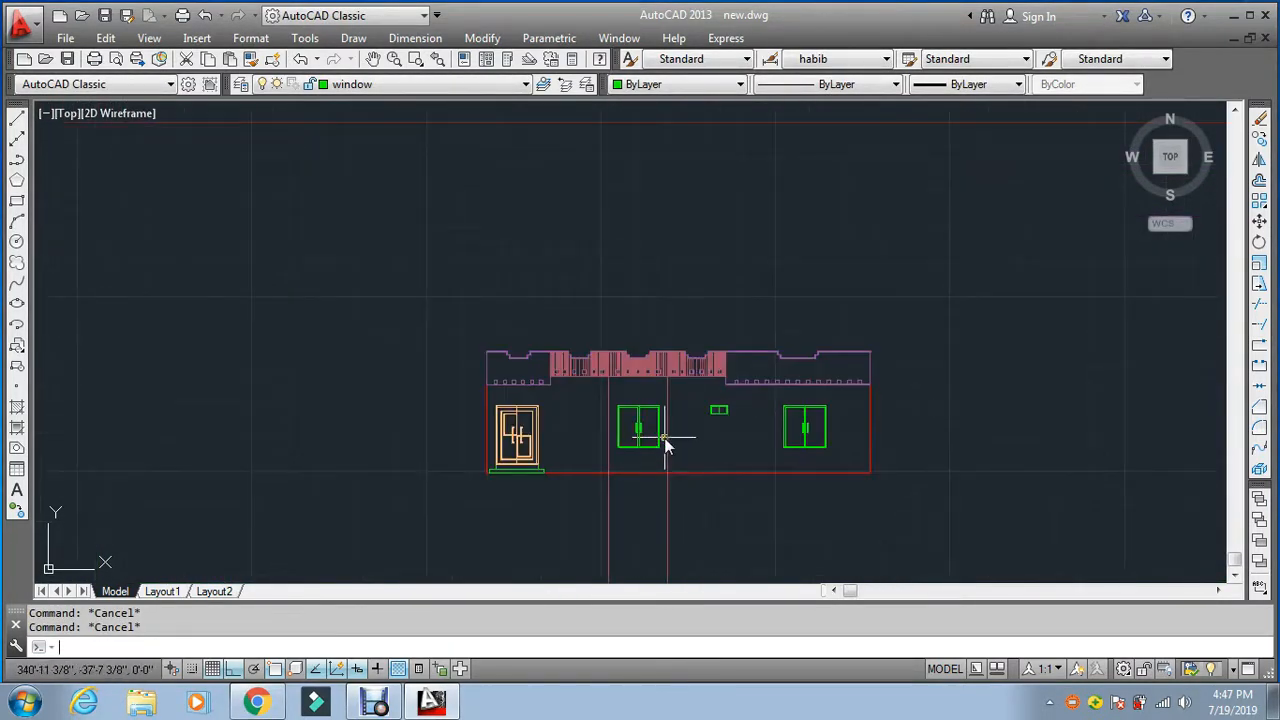
{"action": "type", "text": "z"}
{"action": "key", "text": "Return"}
{"action": "left_click", "coordinate": [463, 333]}
{"action": "left_click", "coordinate": [879, 500]}
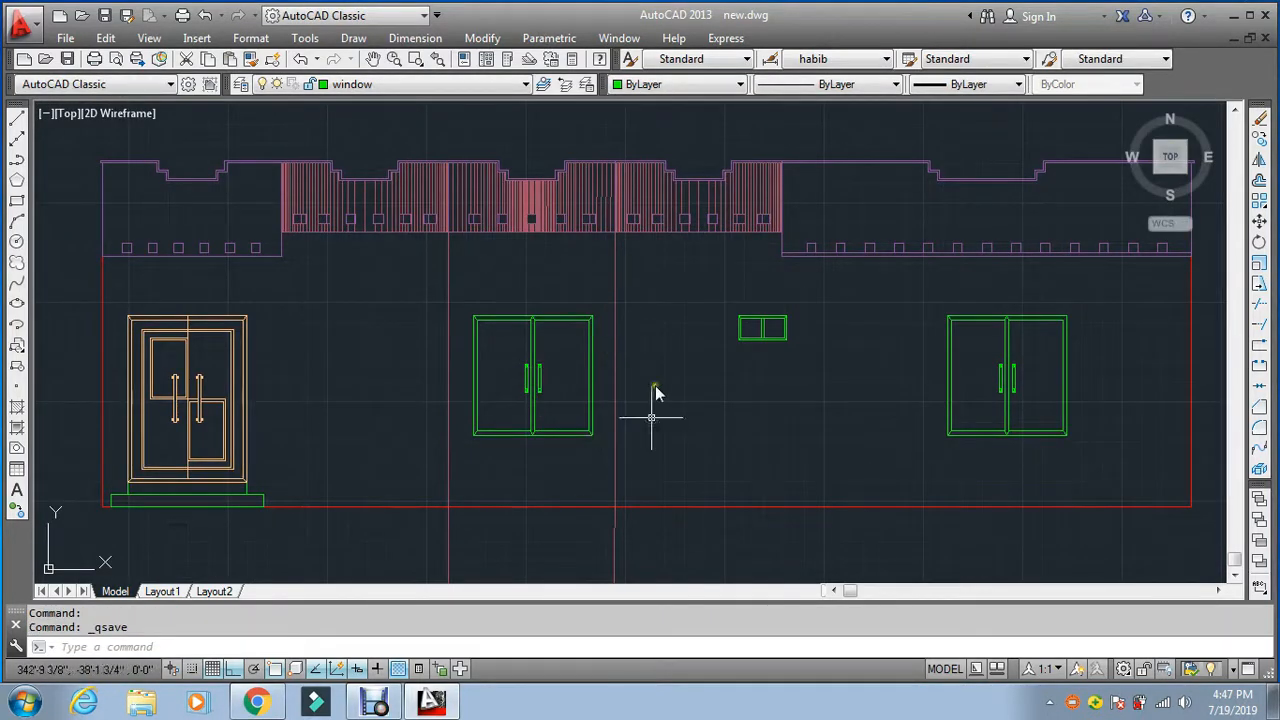
{"action": "scroll", "coordinate": [621, 470], "scroll_direction": "down", "scroll_amount": 4}
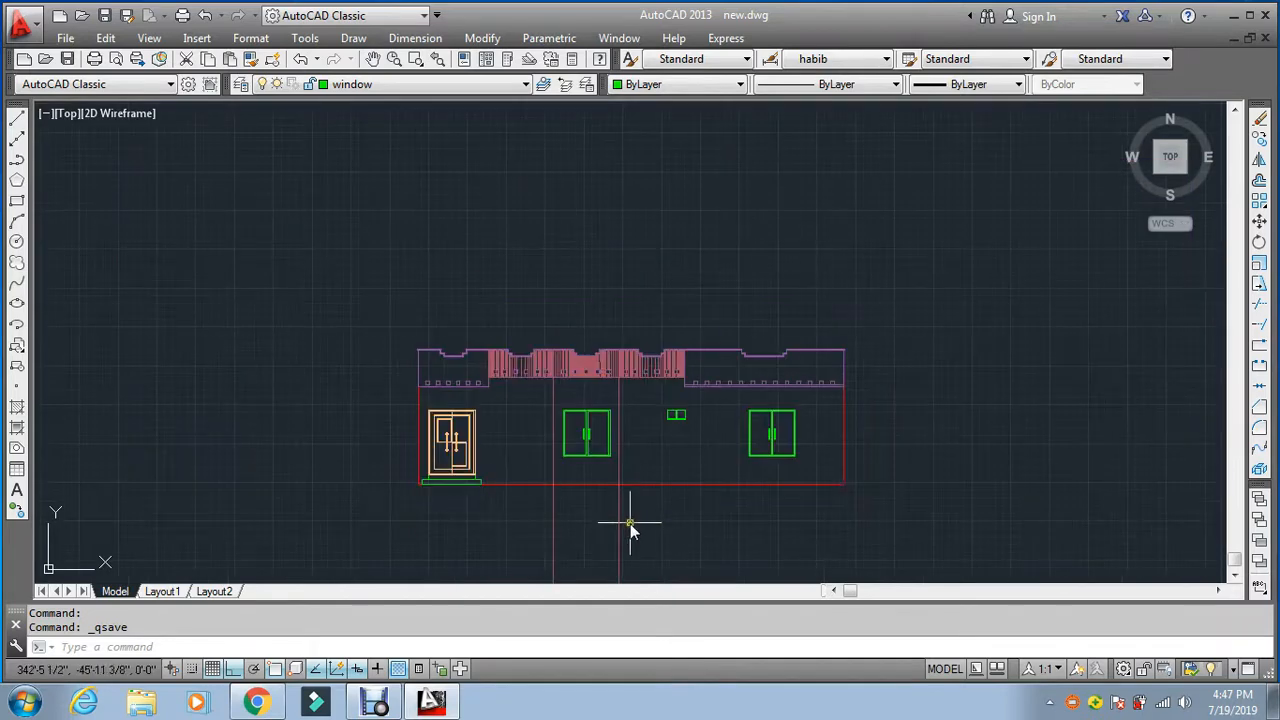
{"action": "left_click", "coordinate": [630, 523]}
{"action": "left_click", "coordinate": [531, 534]}
{"action": "key", "text": "Escape"}
{"action": "key", "text": "Escape"}
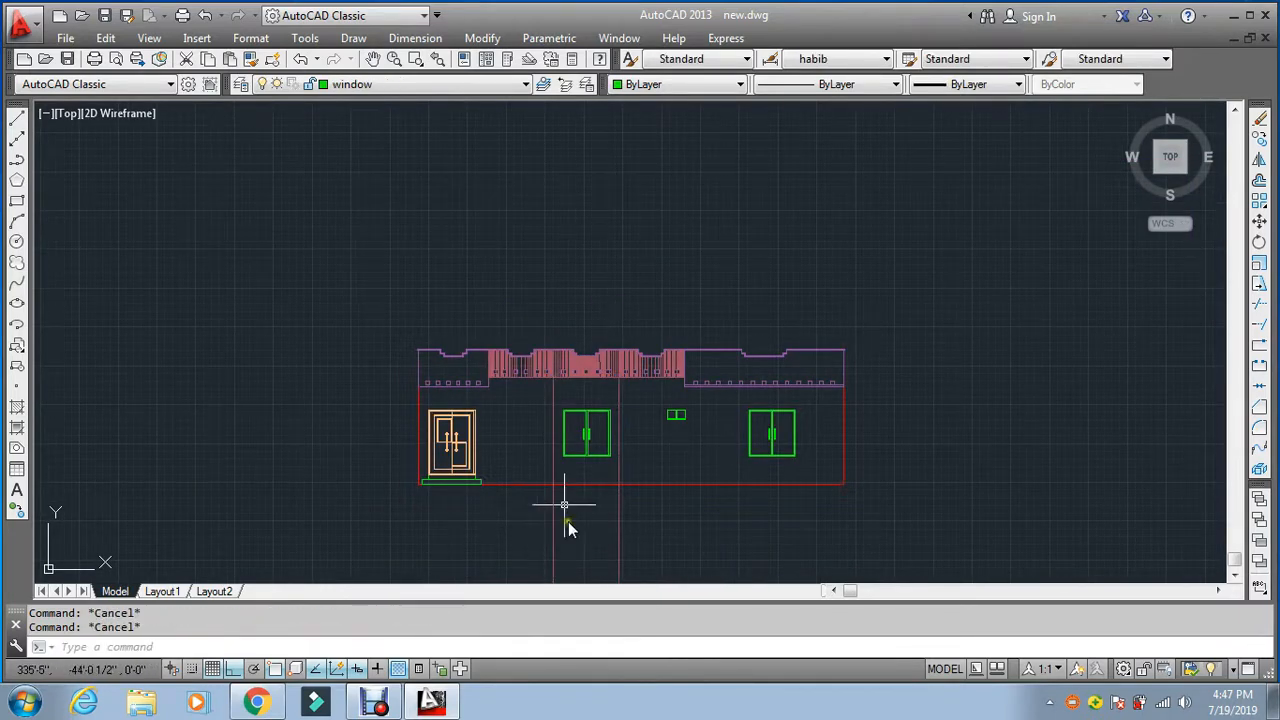
Step: Delete the two long vertical lines running down from the roof boundary on either side of the left window
{"action": "scroll", "coordinate": [568, 521], "scroll_direction": "up", "scroll_amount": 6}
{"action": "left_click", "coordinate": [990, 366]}
{"action": "left_click", "coordinate": [470, 413]}
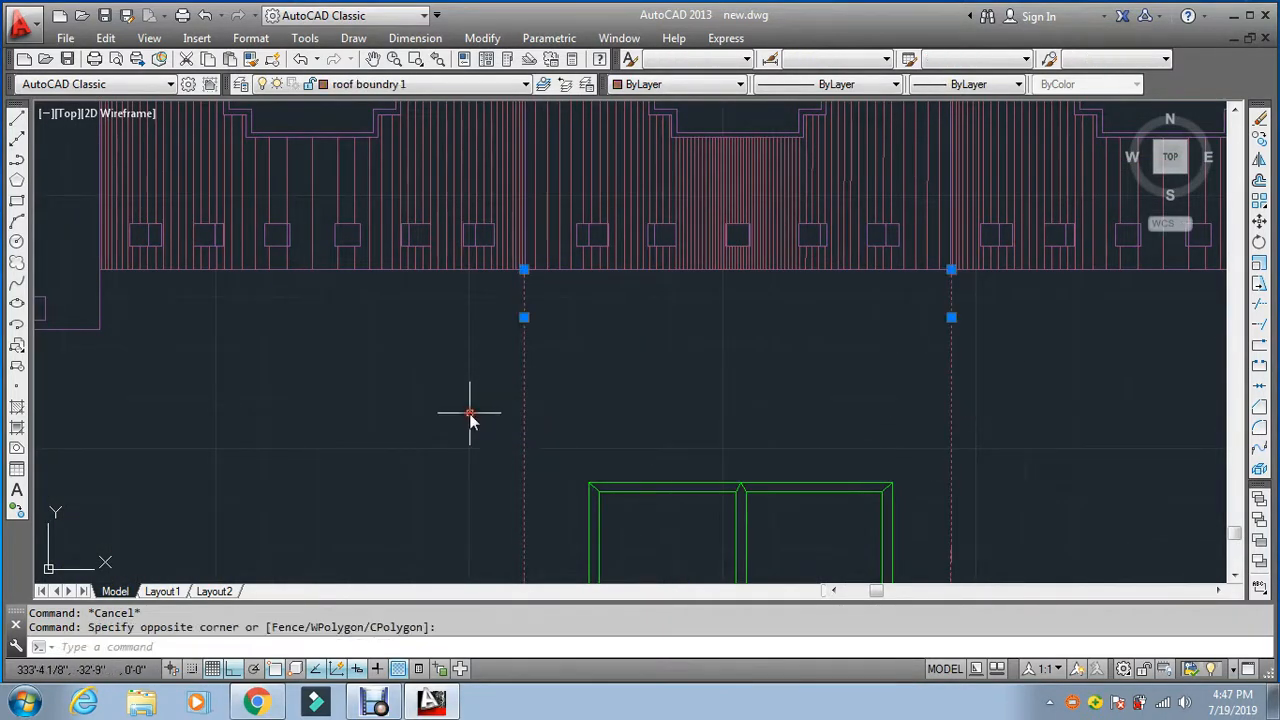
{"action": "key", "text": "Delete"}
{"action": "scroll", "coordinate": [477, 402], "scroll_direction": "down", "scroll_amount": 5}
{"action": "key", "text": "Escape"}
{"action": "key", "text": "Escape"}
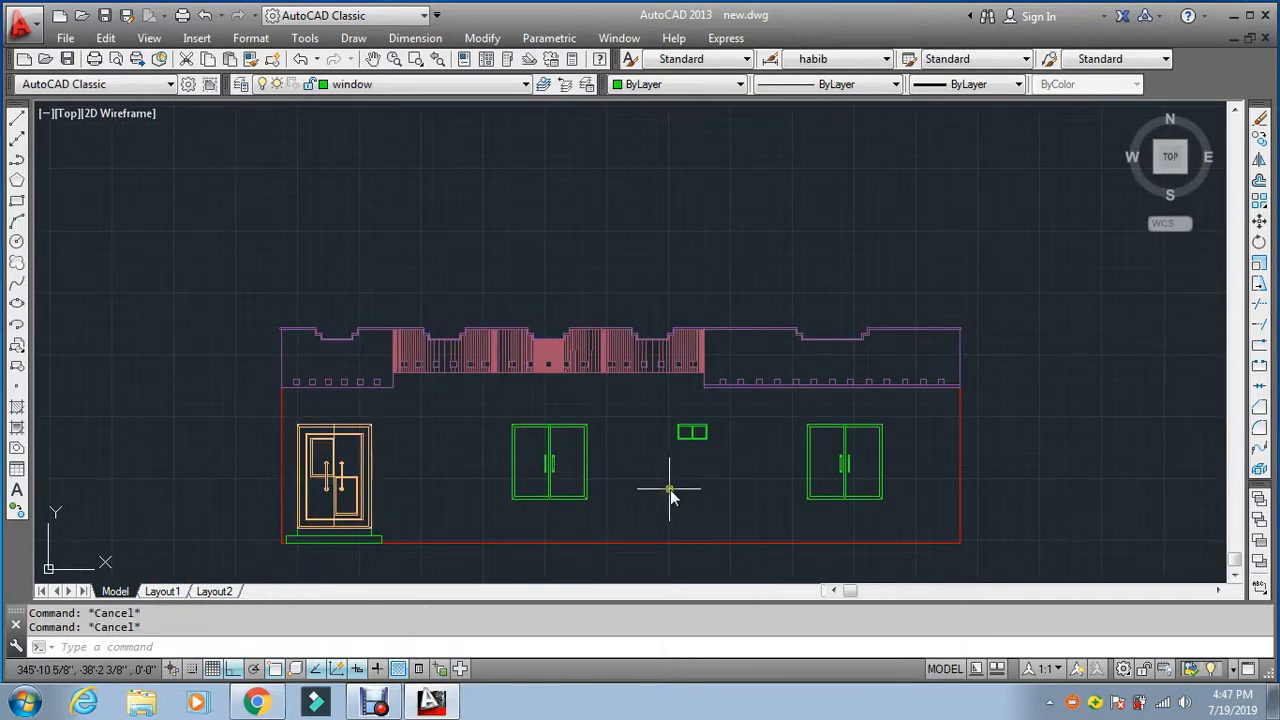
Step: Zoom to a window around the complete front elevation so it fills the view
{"action": "type", "text": "z"}
{"action": "key", "text": "Return"}
{"action": "left_click", "coordinate": [266, 327]}
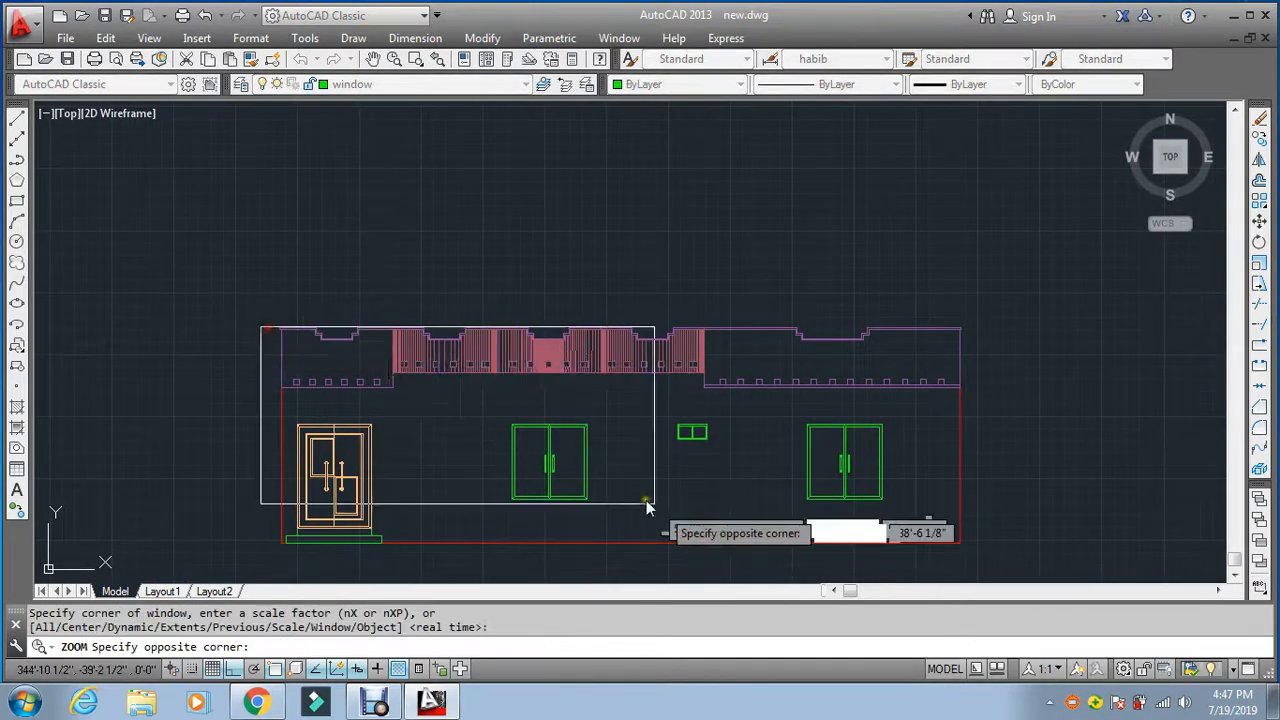
{"action": "left_click", "coordinate": [964, 552]}
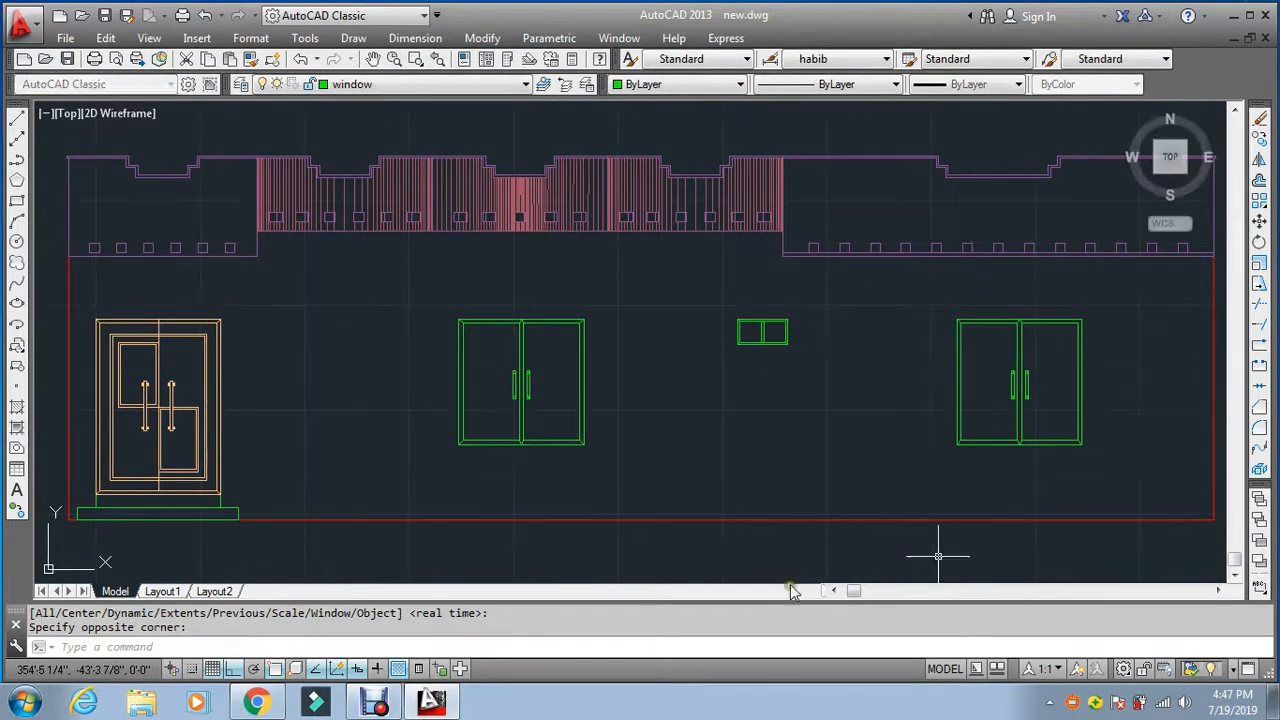